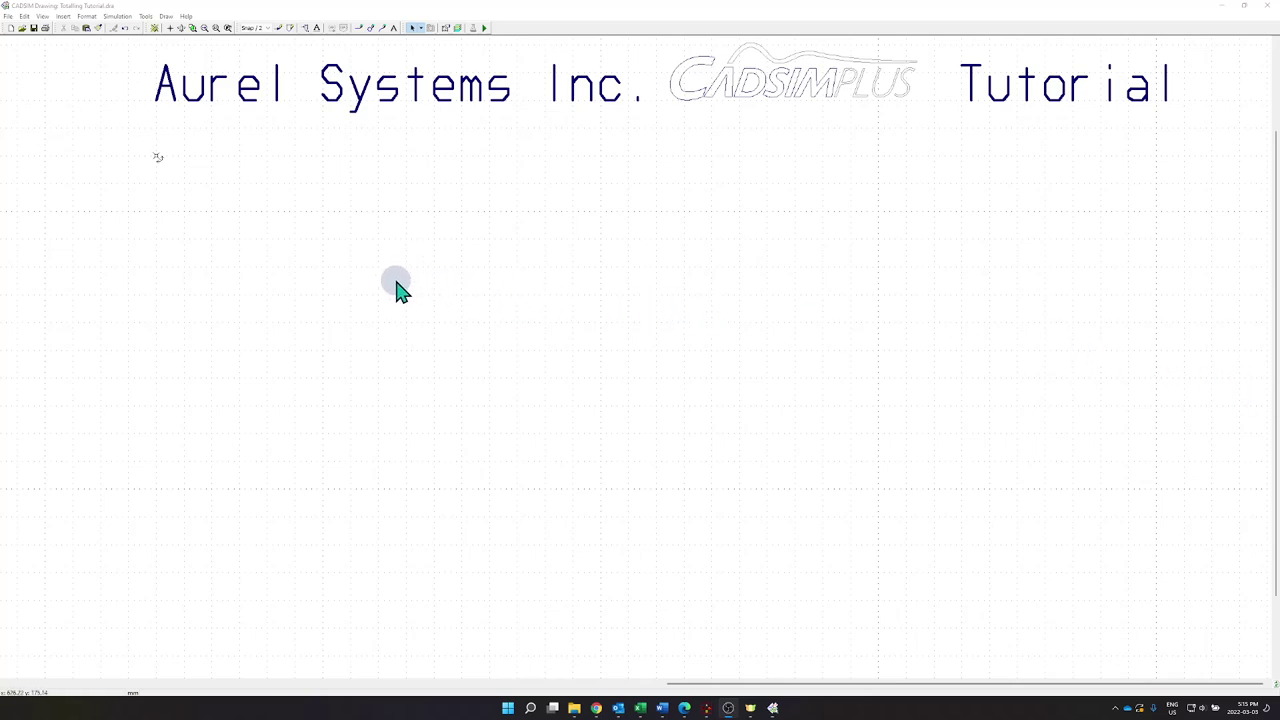
# Step: Insert the Announcement.par part at the marker below the title heading
pyautogui.click(305, 27)
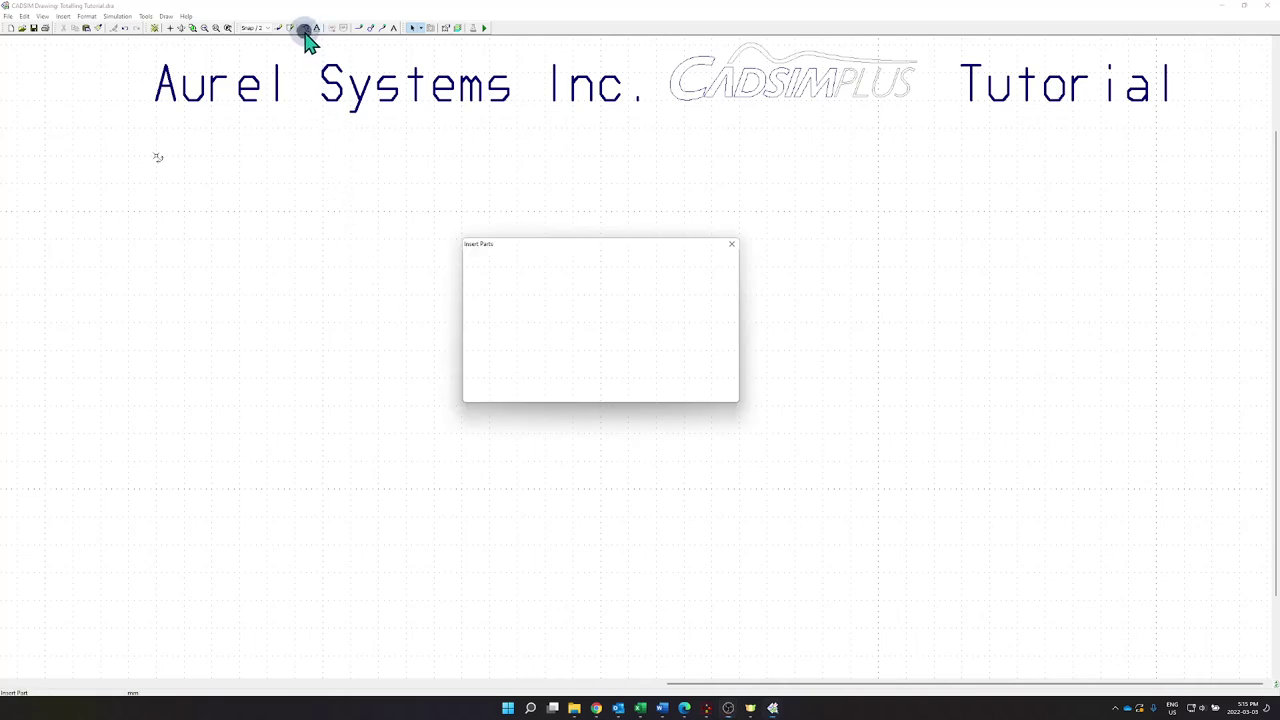
pyautogui.click(575, 275)
pyautogui.click(675, 357)
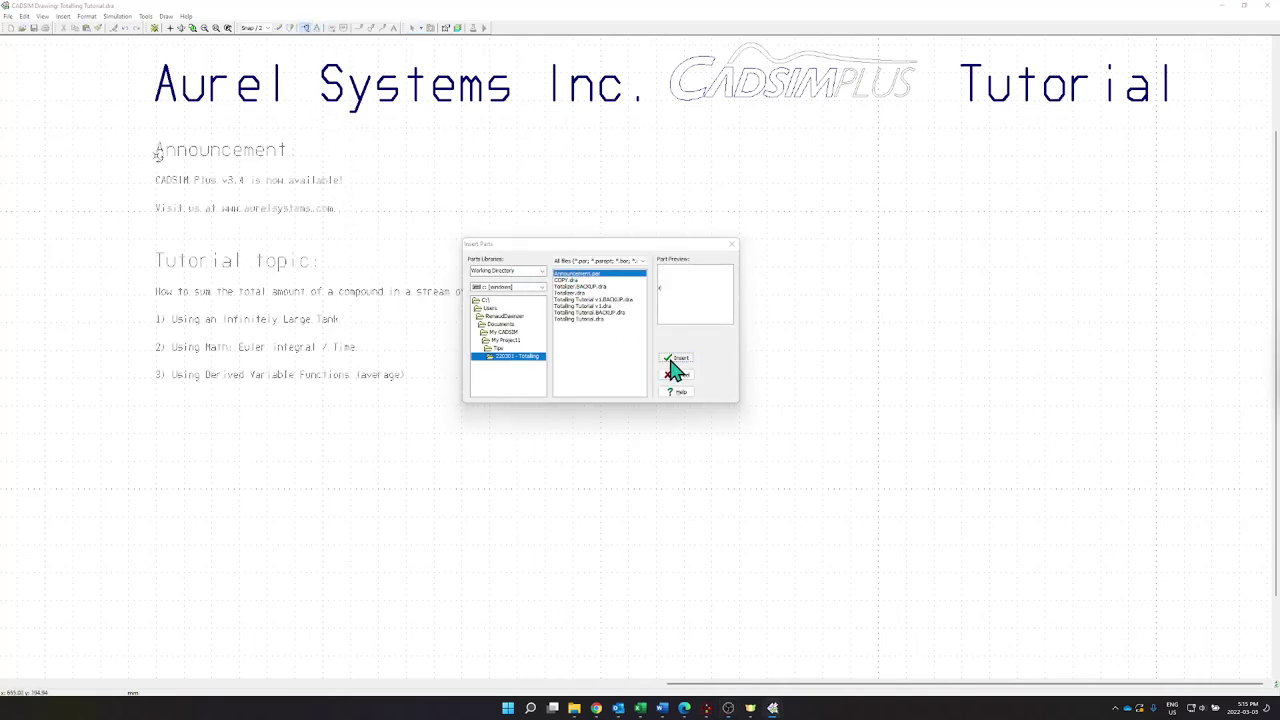
pyautogui.click(157, 155)
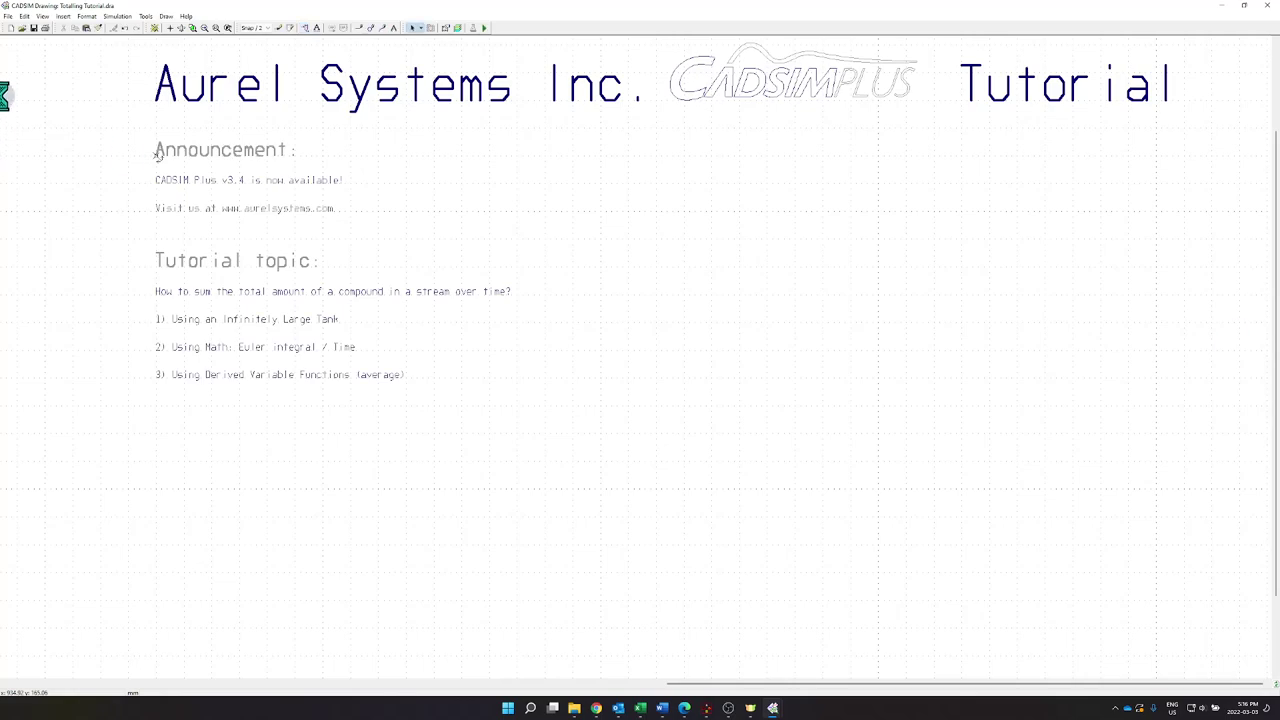
# Step: Check the version and library details in the About CADSIM Plus information
pyautogui.scroll(3, 240, 190)
pyautogui.scroll(2, 248, 270)
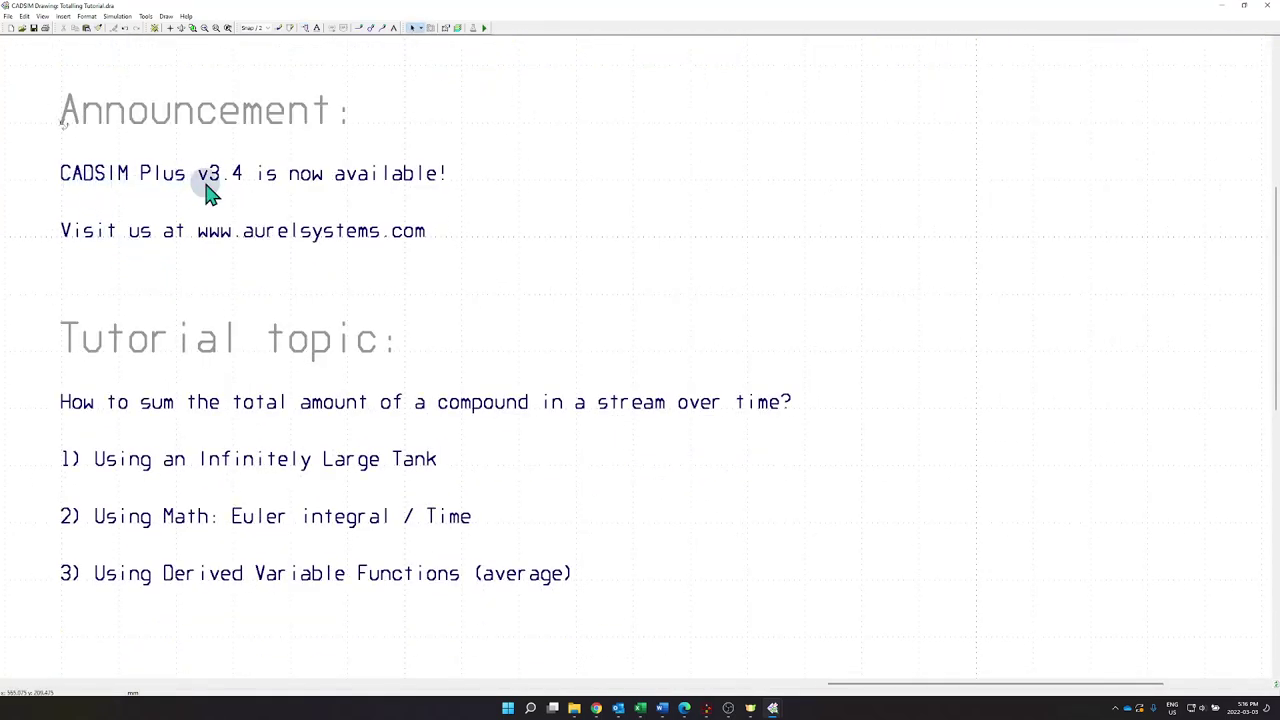
pyautogui.click(185, 16)
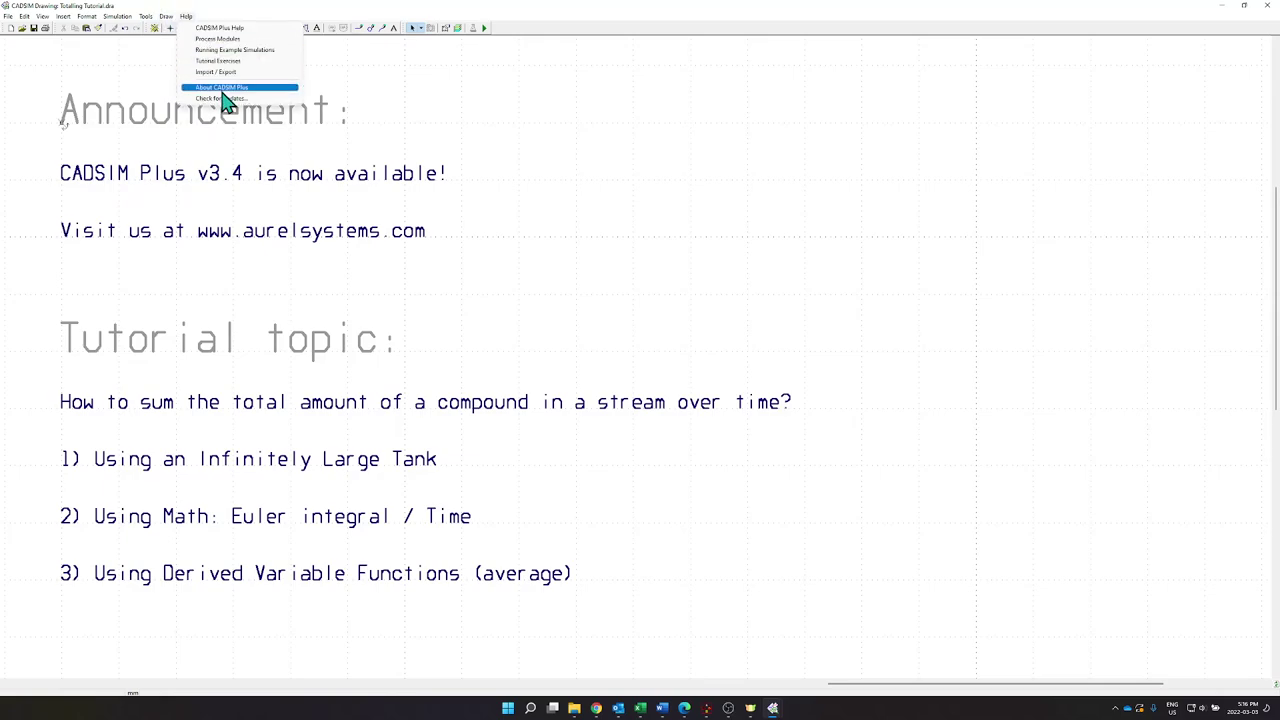
pyautogui.click(225, 88)
pyautogui.moveTo(614, 259); pyautogui.dragTo(617, 186)
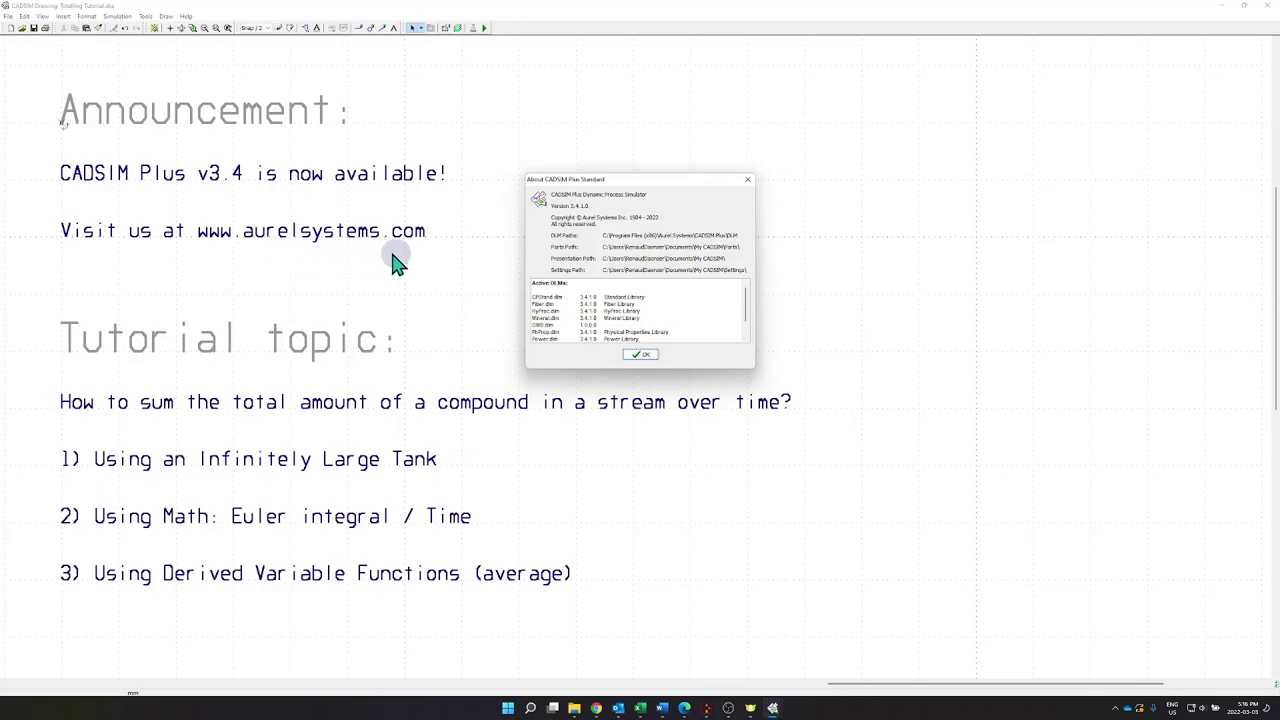
pyautogui.click(648, 362)
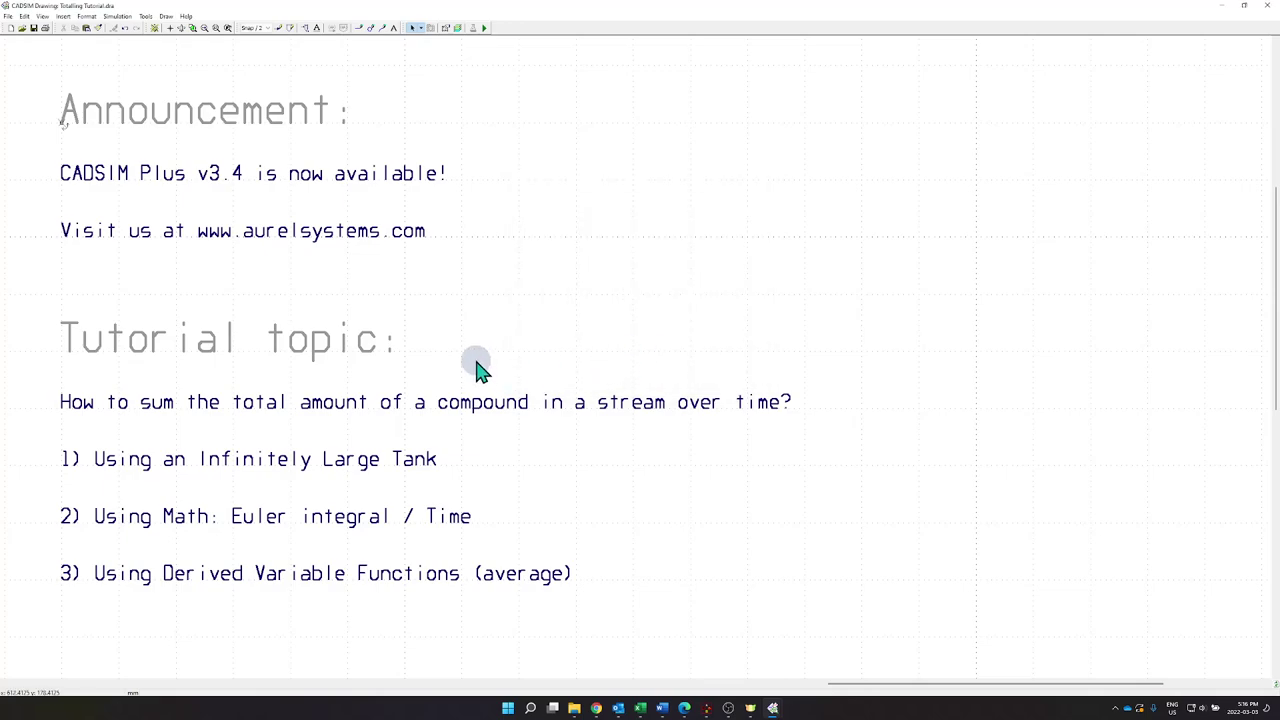
# Step: Draw a horizontal process stream about 70 mm long in the empty area below and beside the tutorial text
pyautogui.scroll(-1, 474, 371)
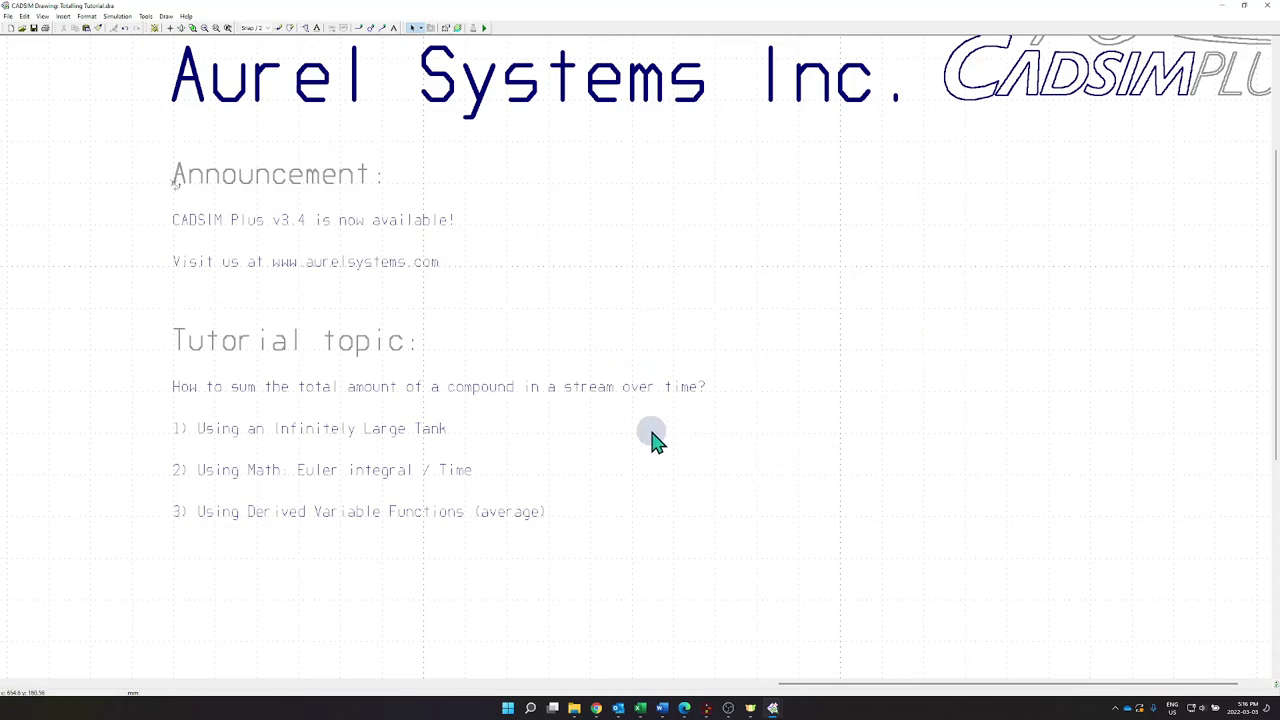
pyautogui.scroll(-1, 651, 435)
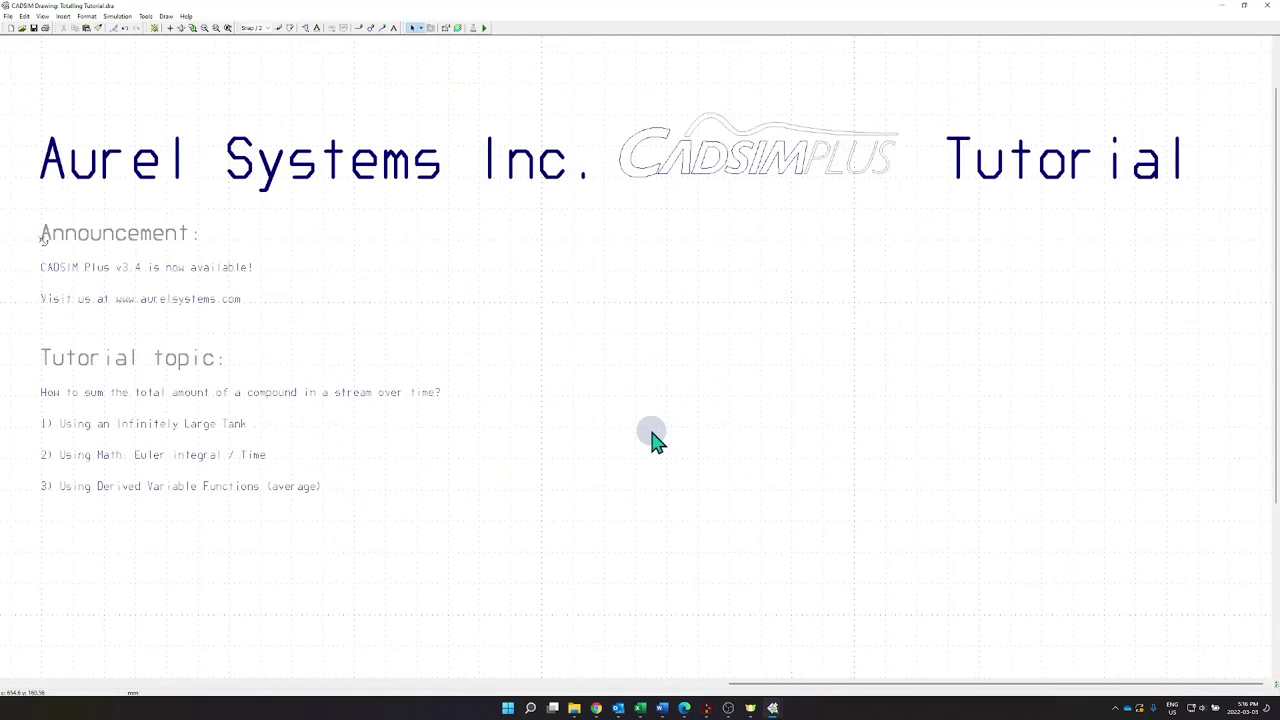
pyautogui.scroll(1, 651, 435)
pyautogui.click(280, 30)
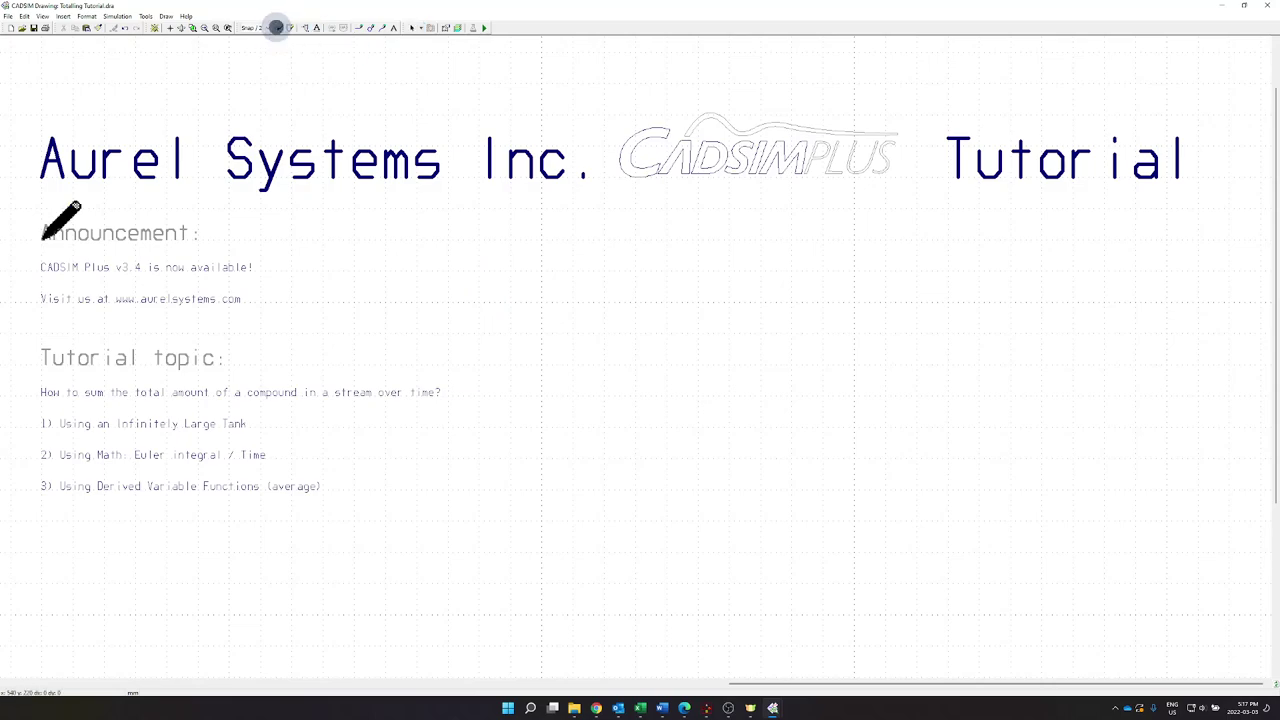
pyautogui.click(40, 240)
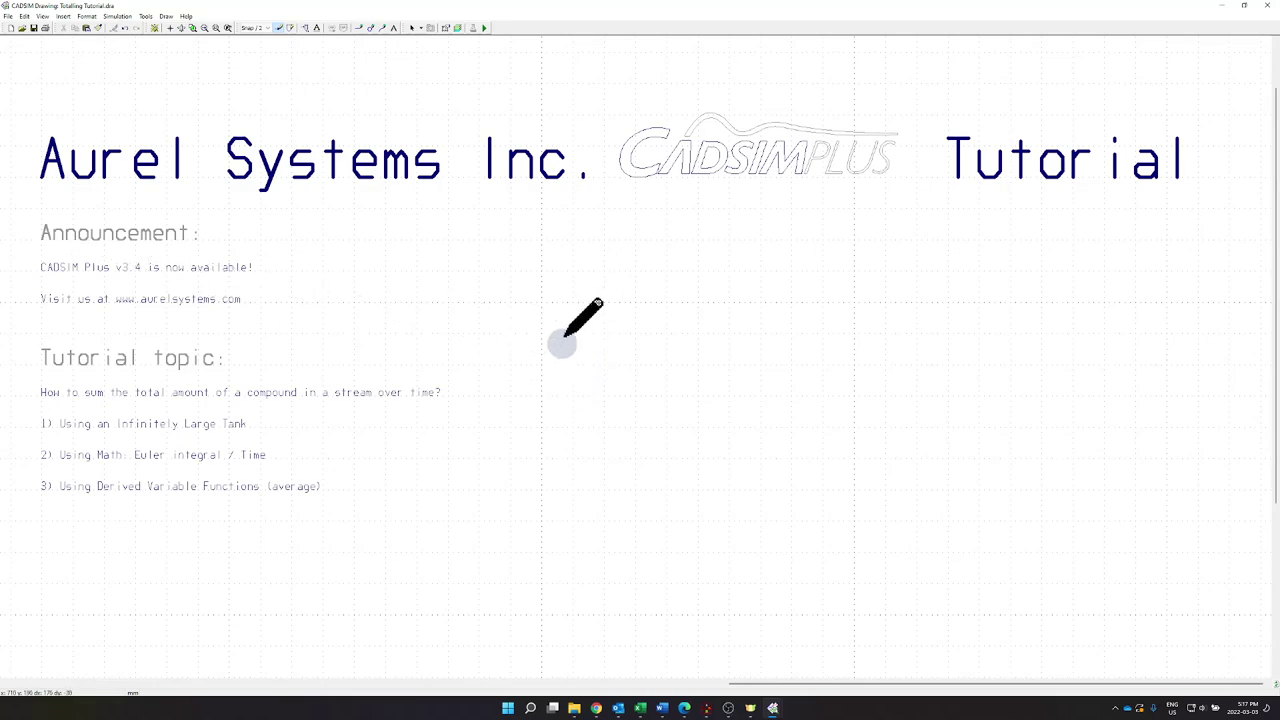
pyautogui.scroll(-2, 571, 560)
pyautogui.click(541, 452)
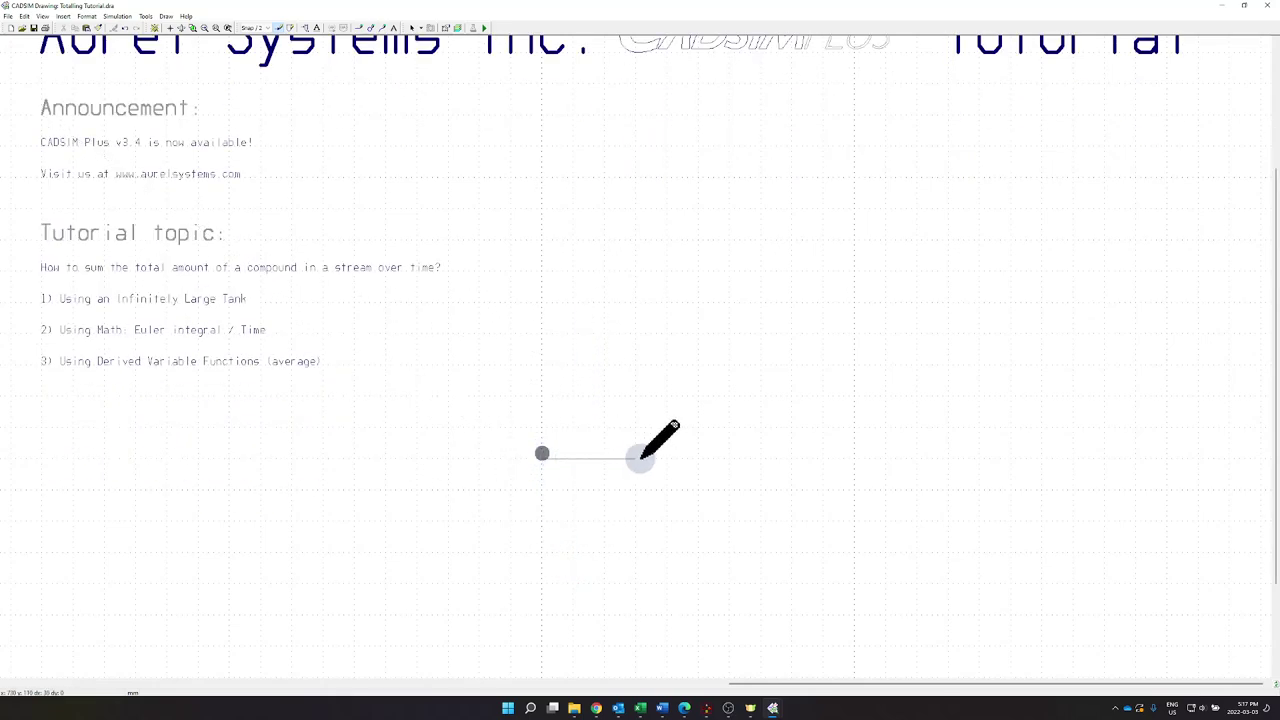
pyautogui.click(757, 458)
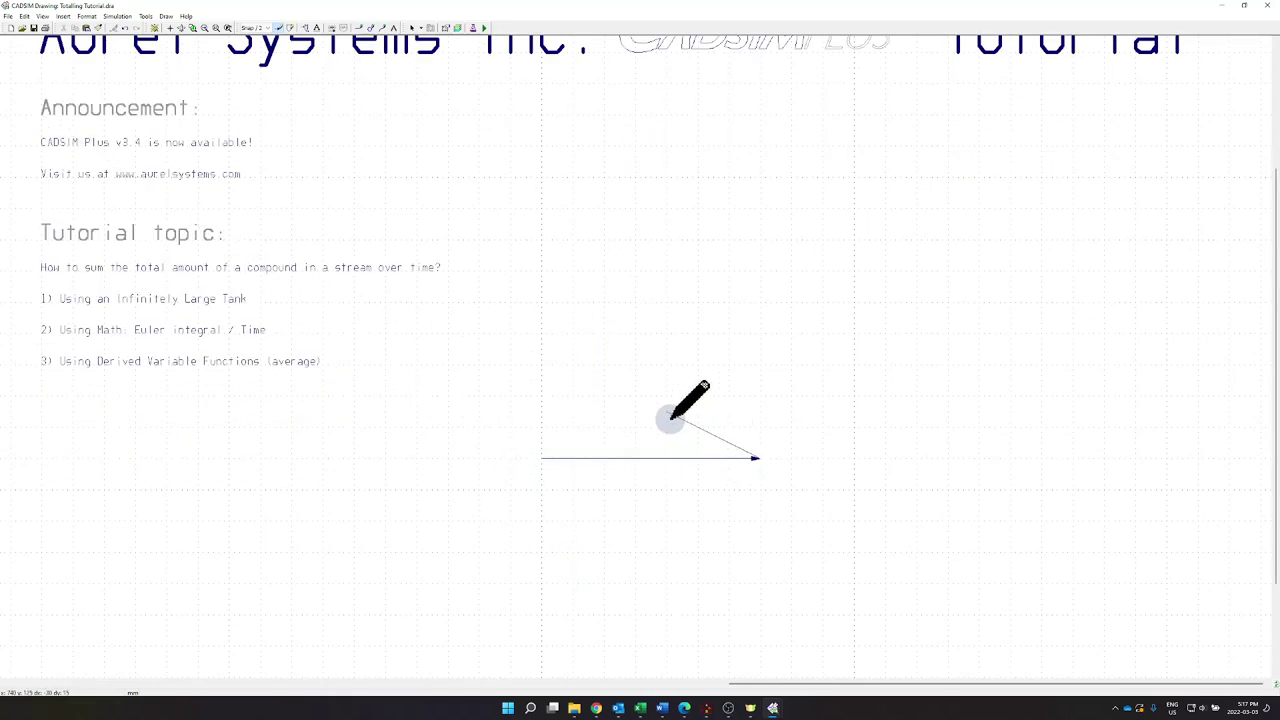
pyautogui.press('Escape')
# Step: Create a stream definition for Process 0 with the time unit min and the stream type Paper
pyautogui.click(478, 32)
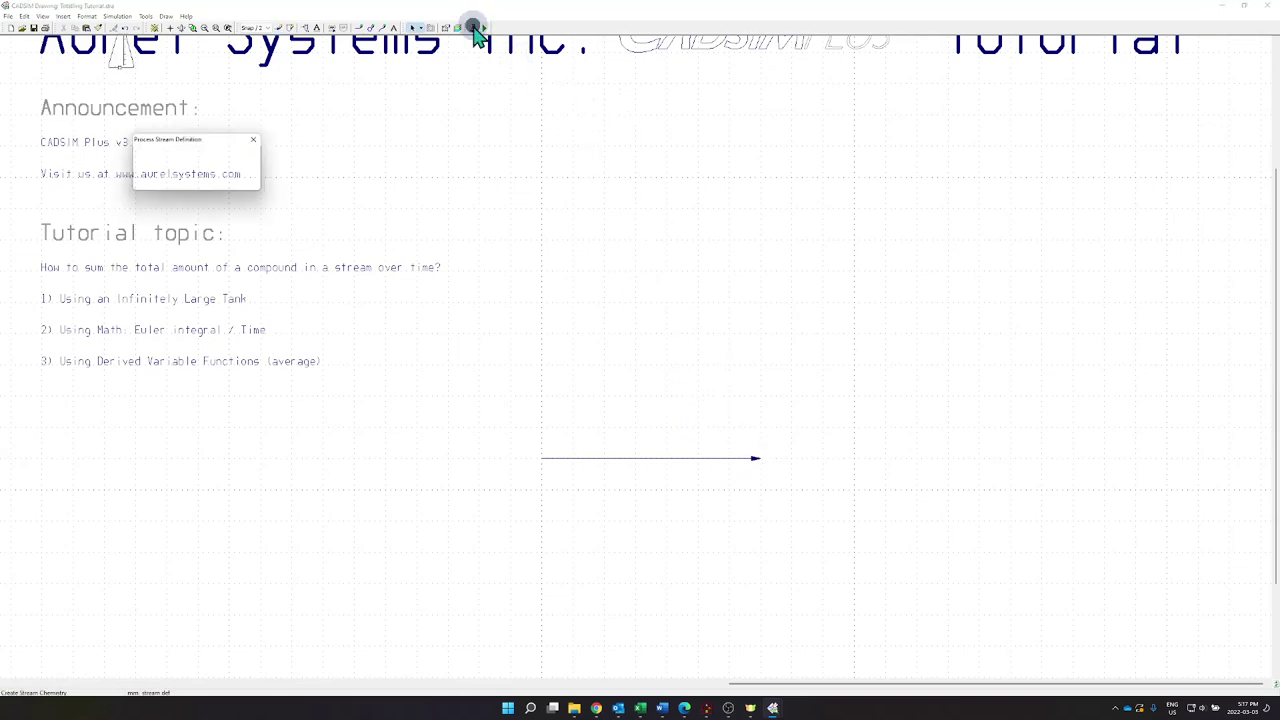
pyautogui.click(157, 182)
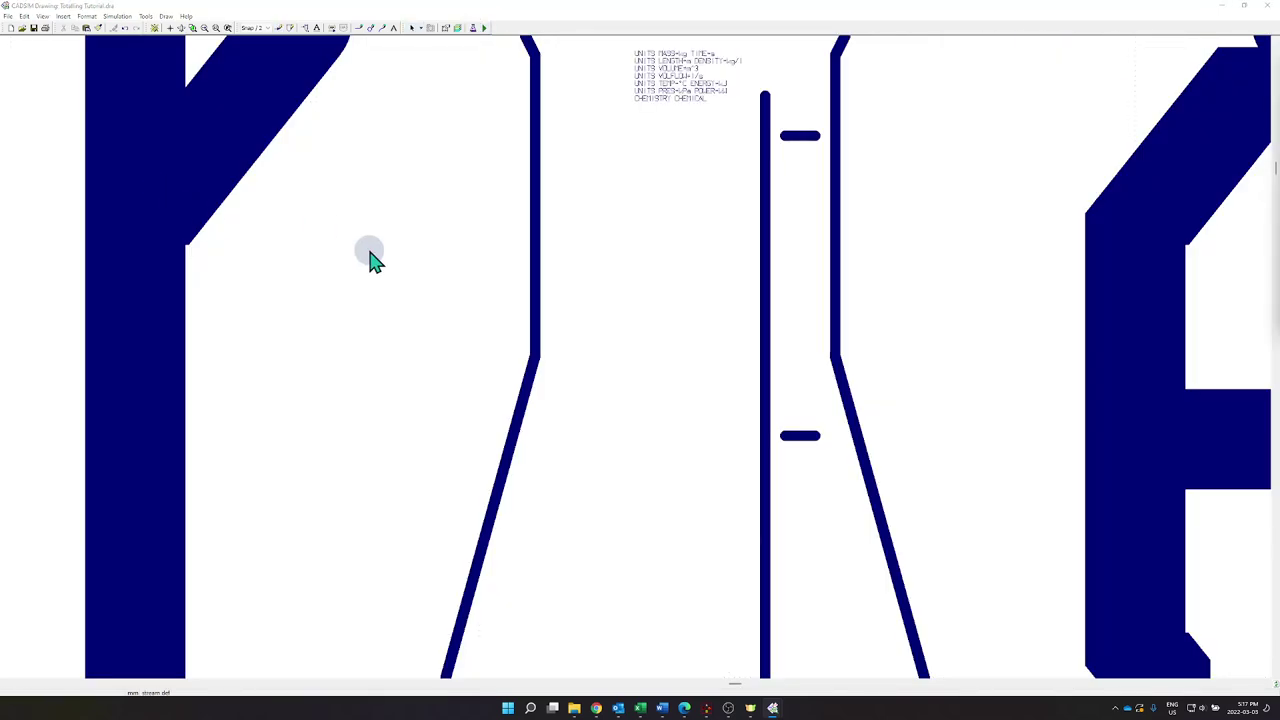
pyautogui.moveTo(893, 178); pyautogui.dragTo(477, 220)
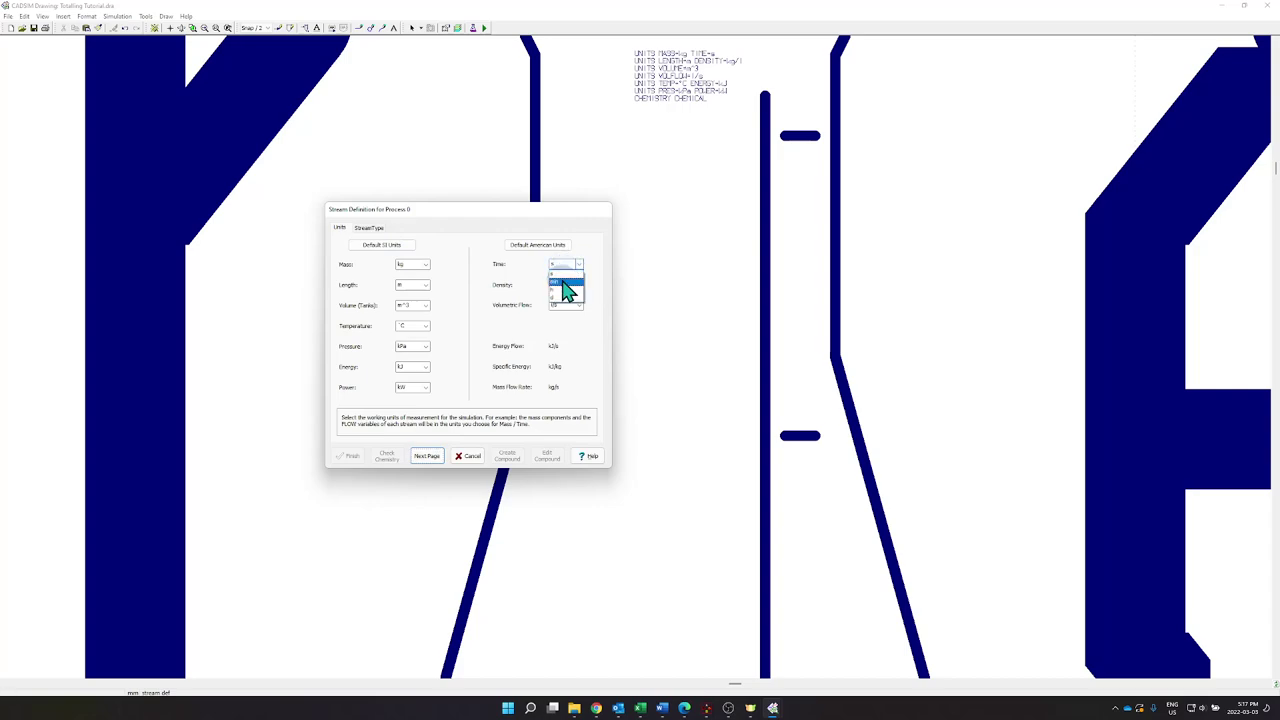
pyautogui.click(562, 281)
pyautogui.click(428, 457)
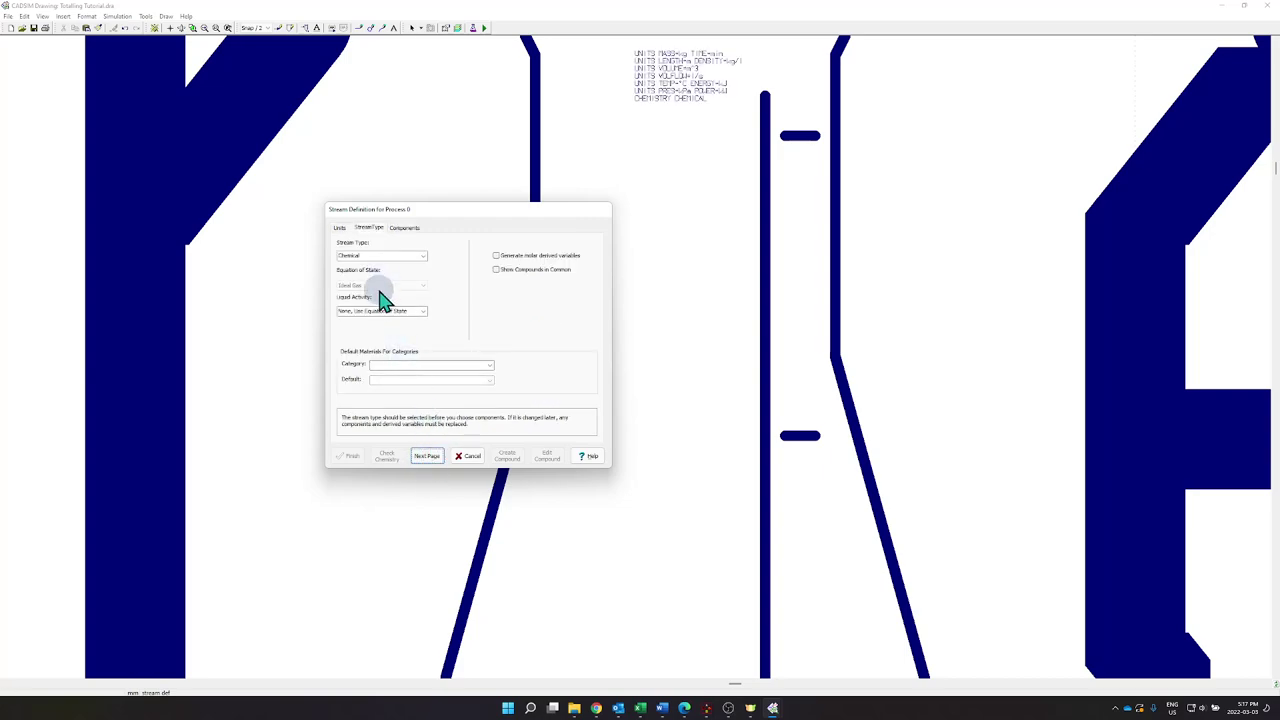
pyautogui.click(387, 256)
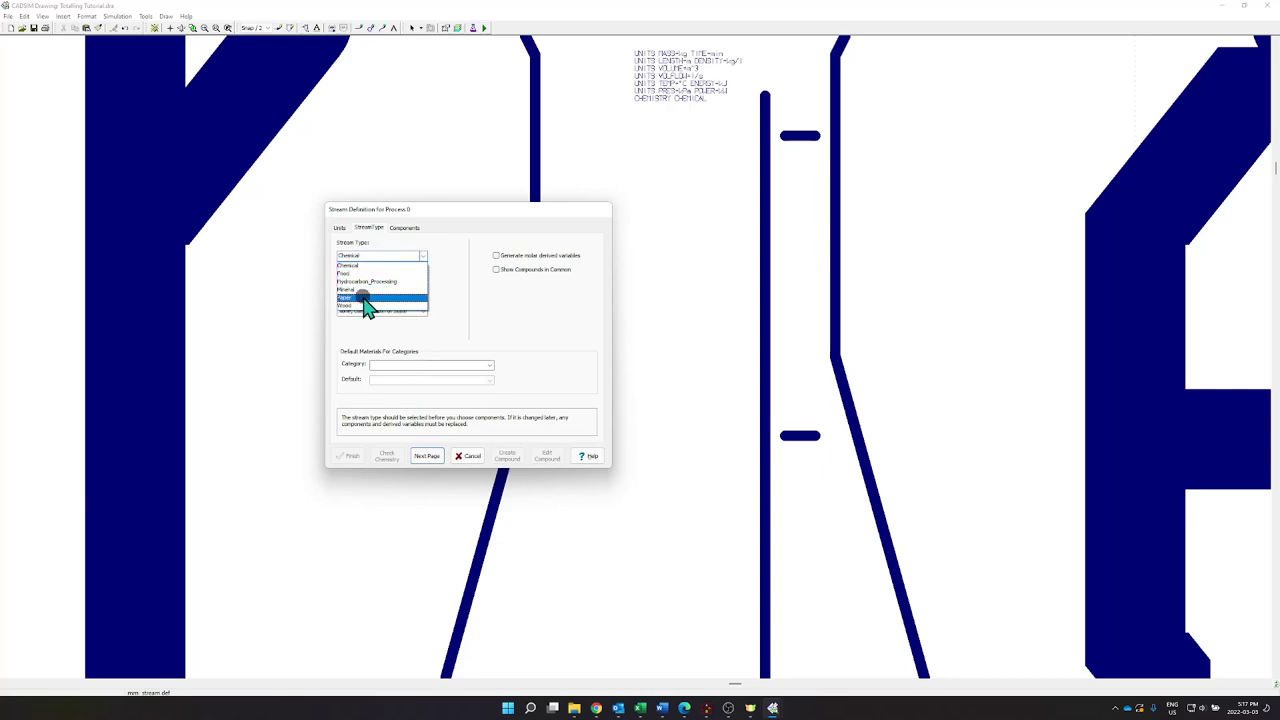
pyautogui.click(366, 297)
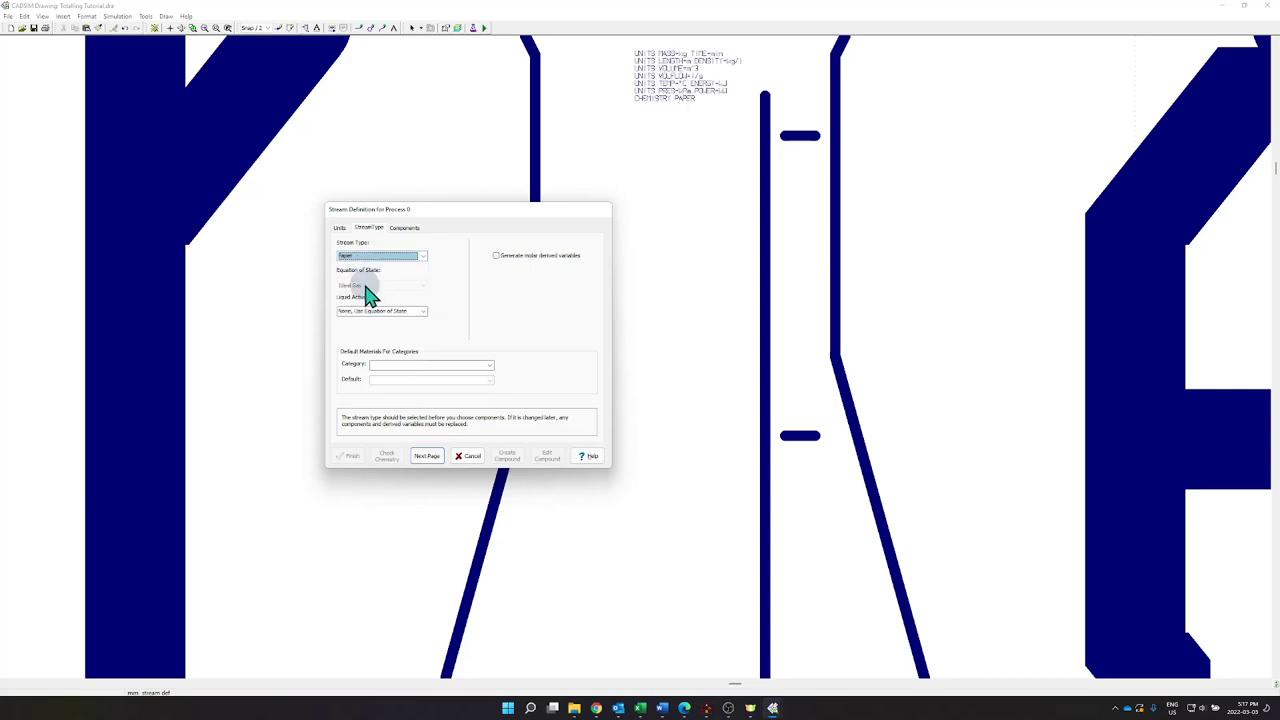
pyautogui.click(427, 456)
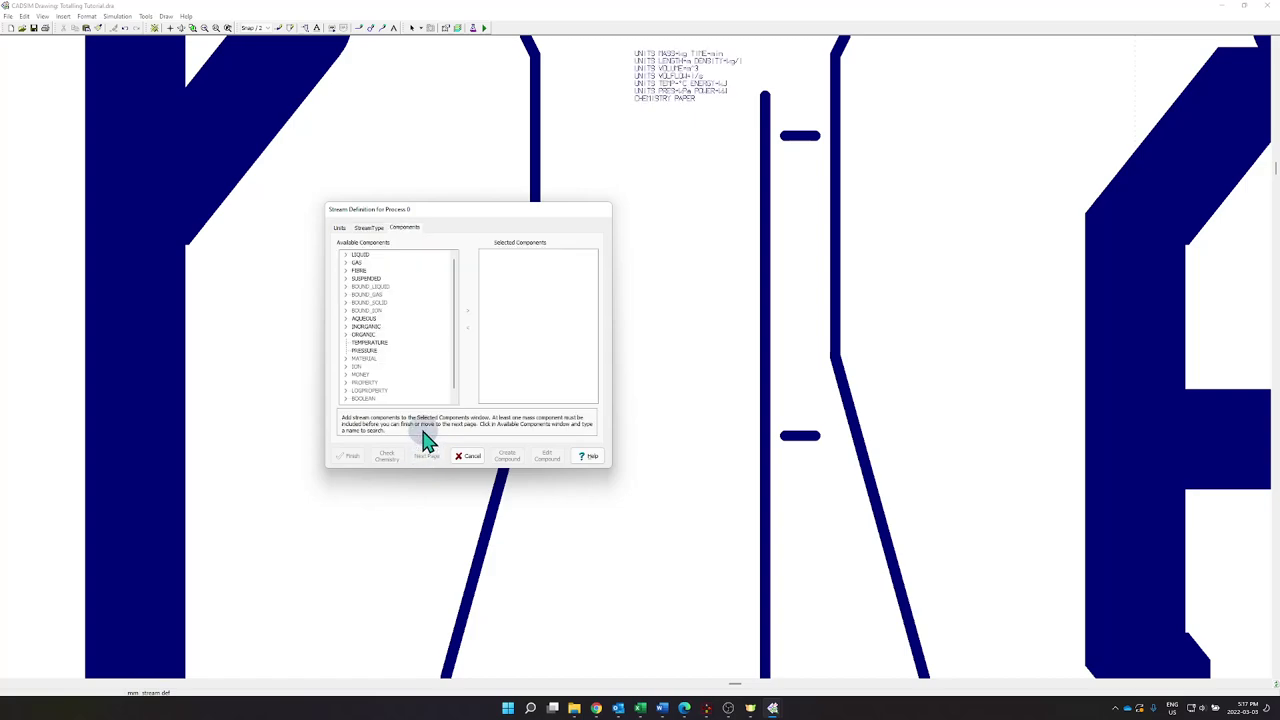
# Step: Add the liquid component H2O[L] and the fibre component FIBER to the stream definition and finish it
pyautogui.click(346, 256)
pyautogui.click(368, 280)
pyautogui.click(466, 305)
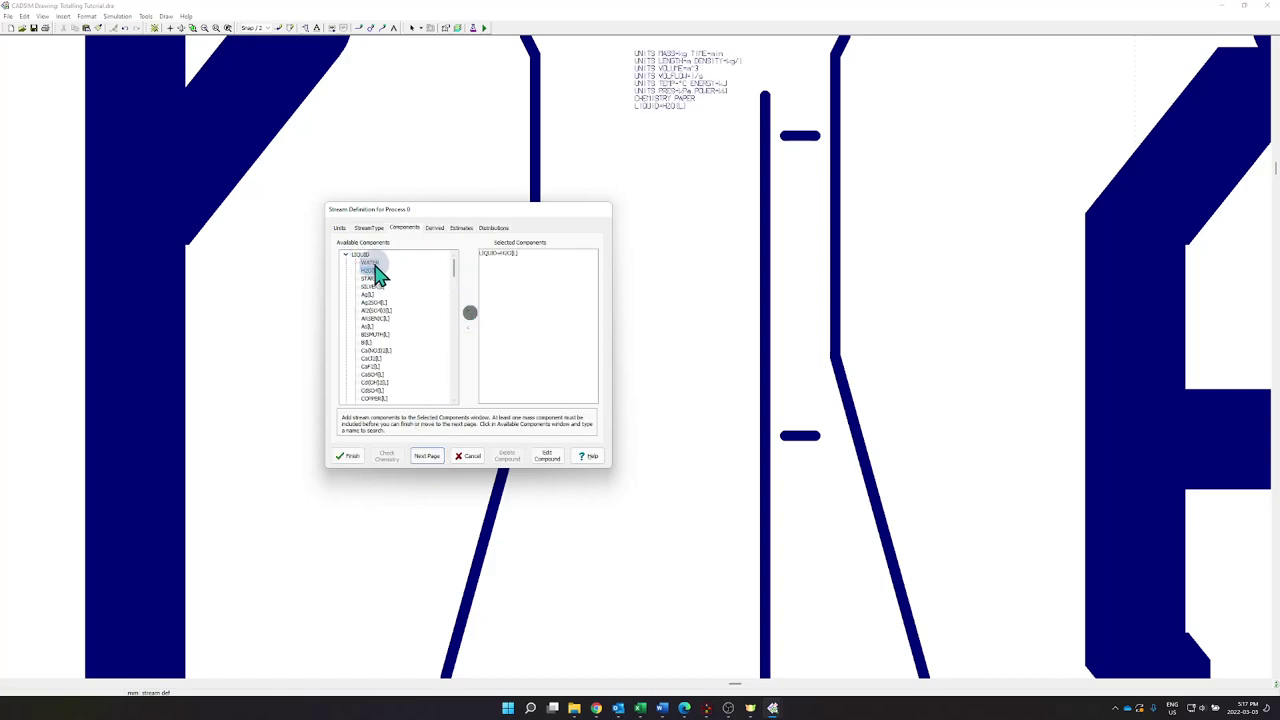
pyautogui.click(346, 256)
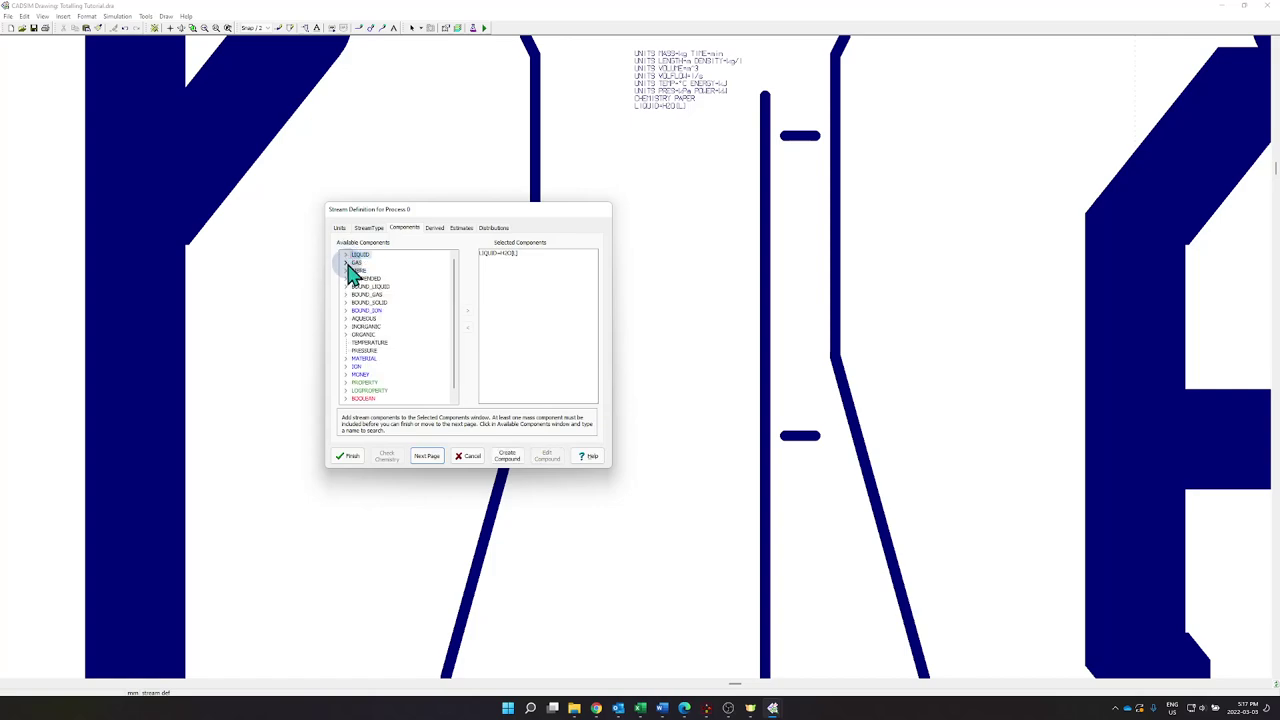
pyautogui.click(346, 270)
pyautogui.click(368, 262)
pyautogui.click(466, 313)
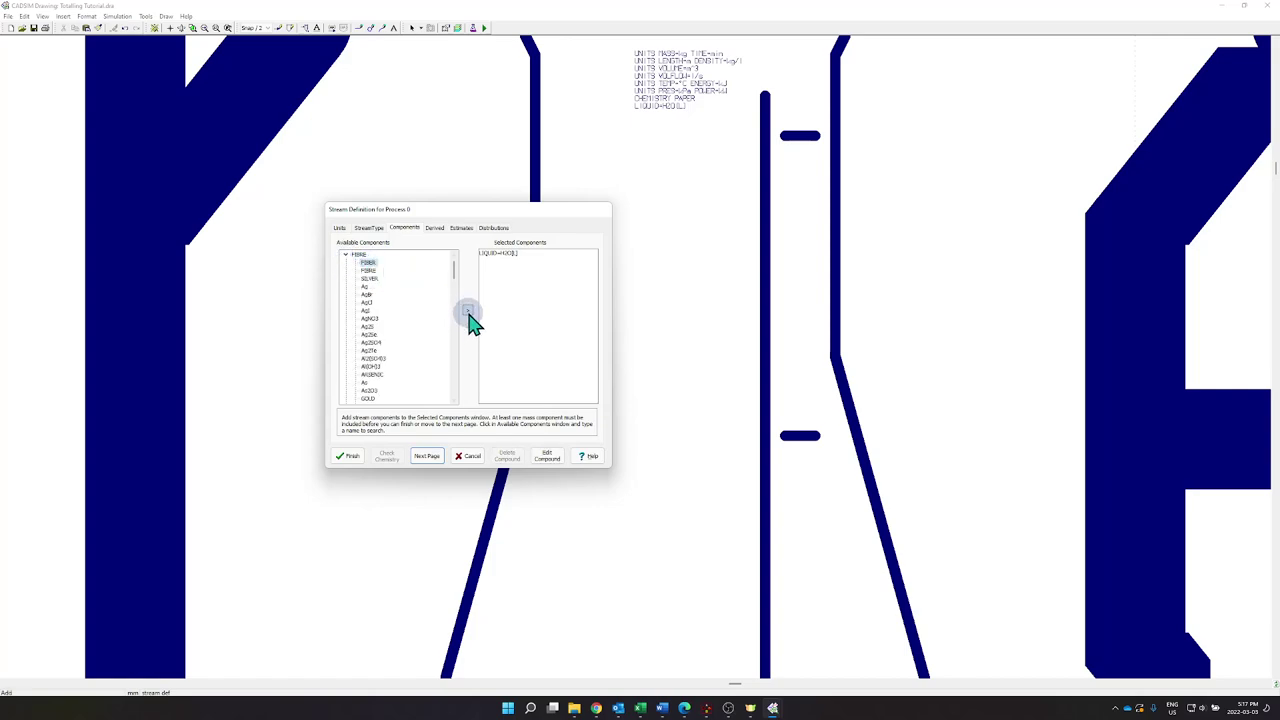
pyautogui.click(347, 456)
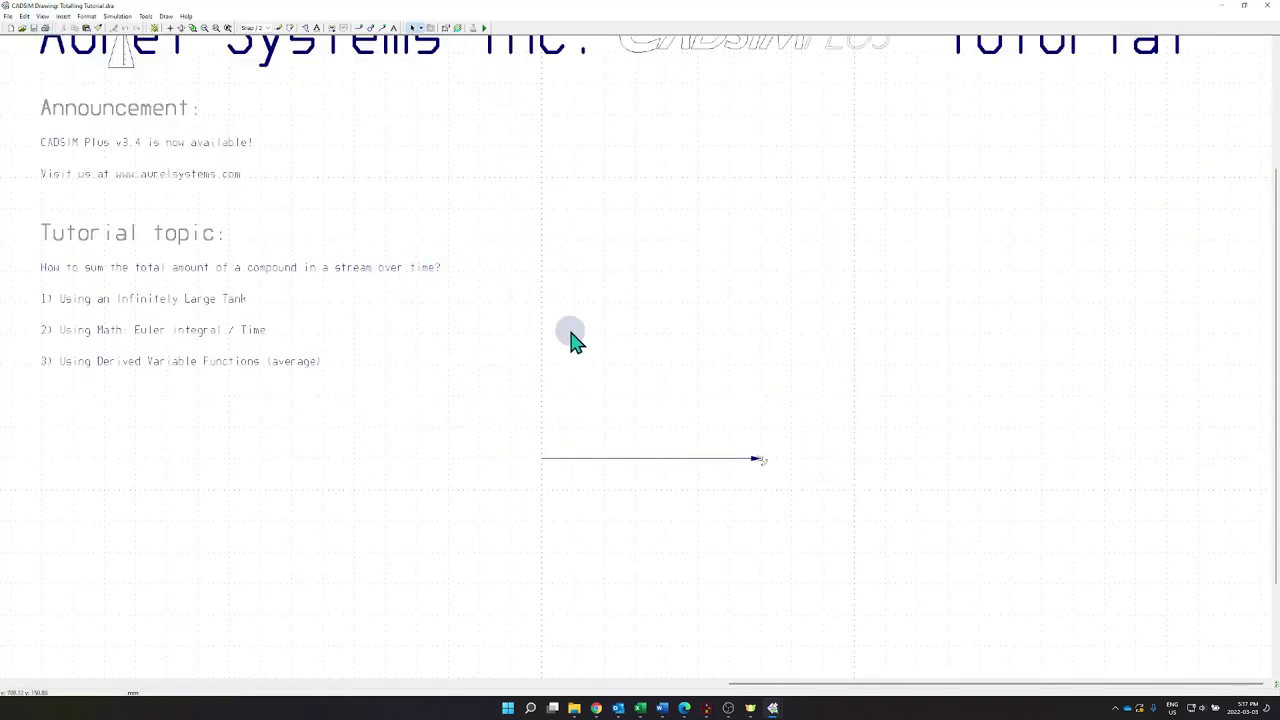
# Step: Move the stream definition's flask symbol from the title heading to beside the numbered topic list
pyautogui.scroll(1, 112, 112)
pyautogui.doubleClick(116, 112)
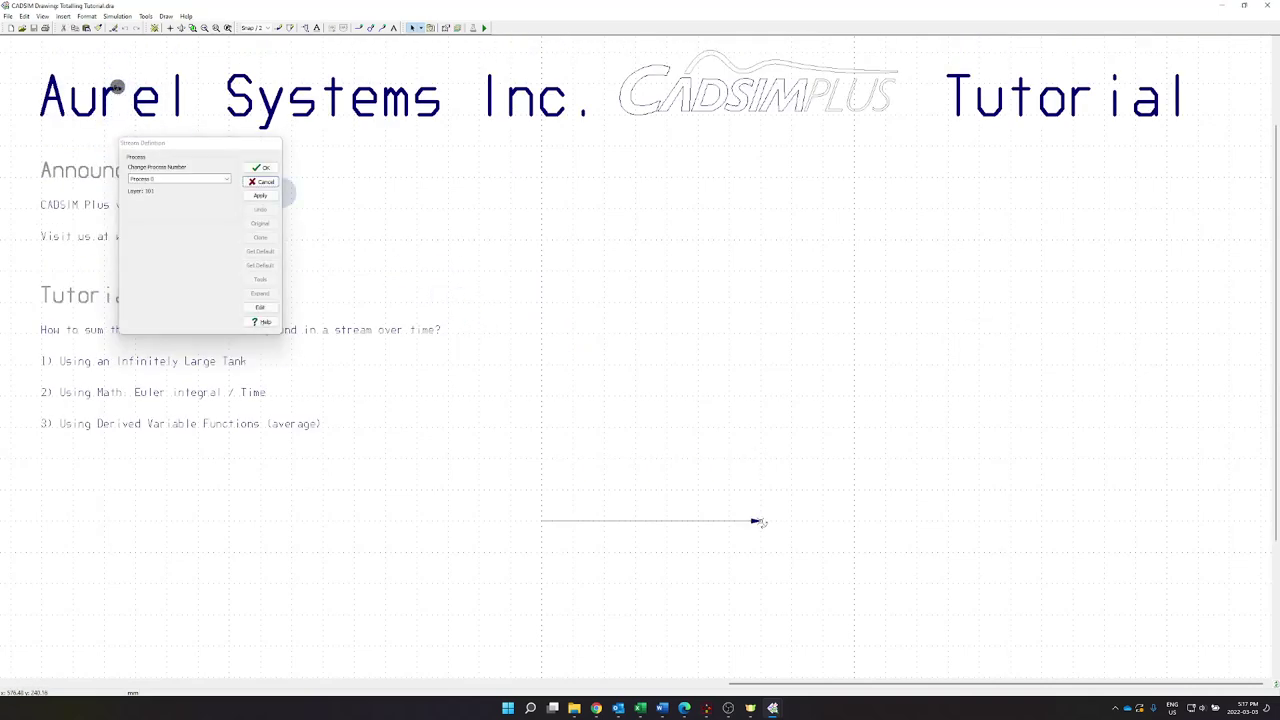
pyautogui.click(388, 372)
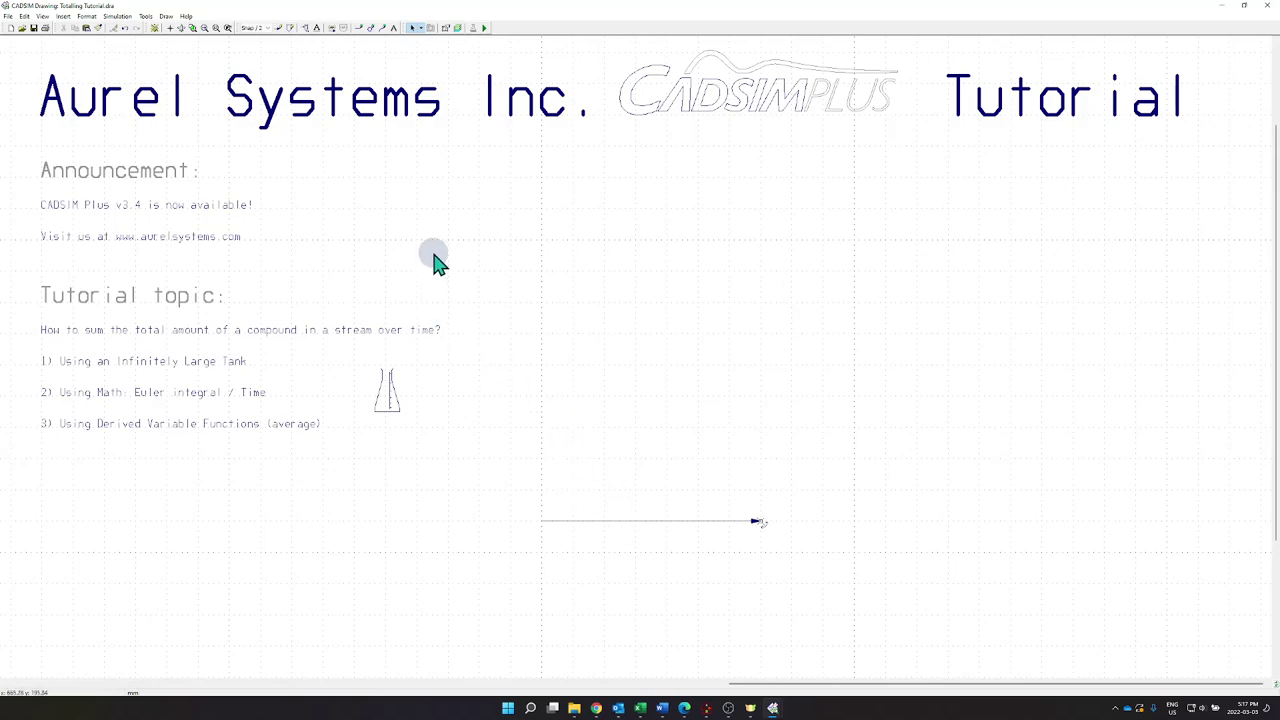
# Step: Enter simulation mode with the drawing saved and add a direct-setting H2O[L] flow specification at the feed source
pyautogui.click(484, 28)
pyautogui.click(597, 363)
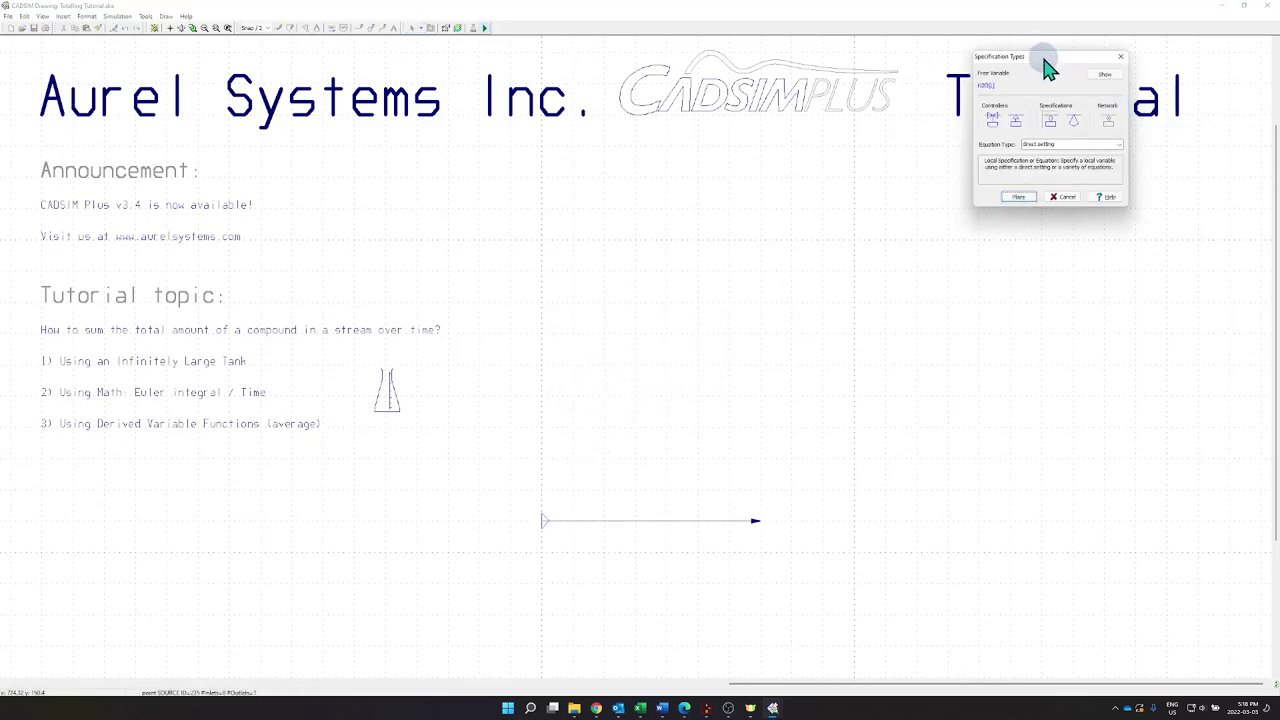
pyautogui.moveTo(1046, 68); pyautogui.dragTo(630, 245)
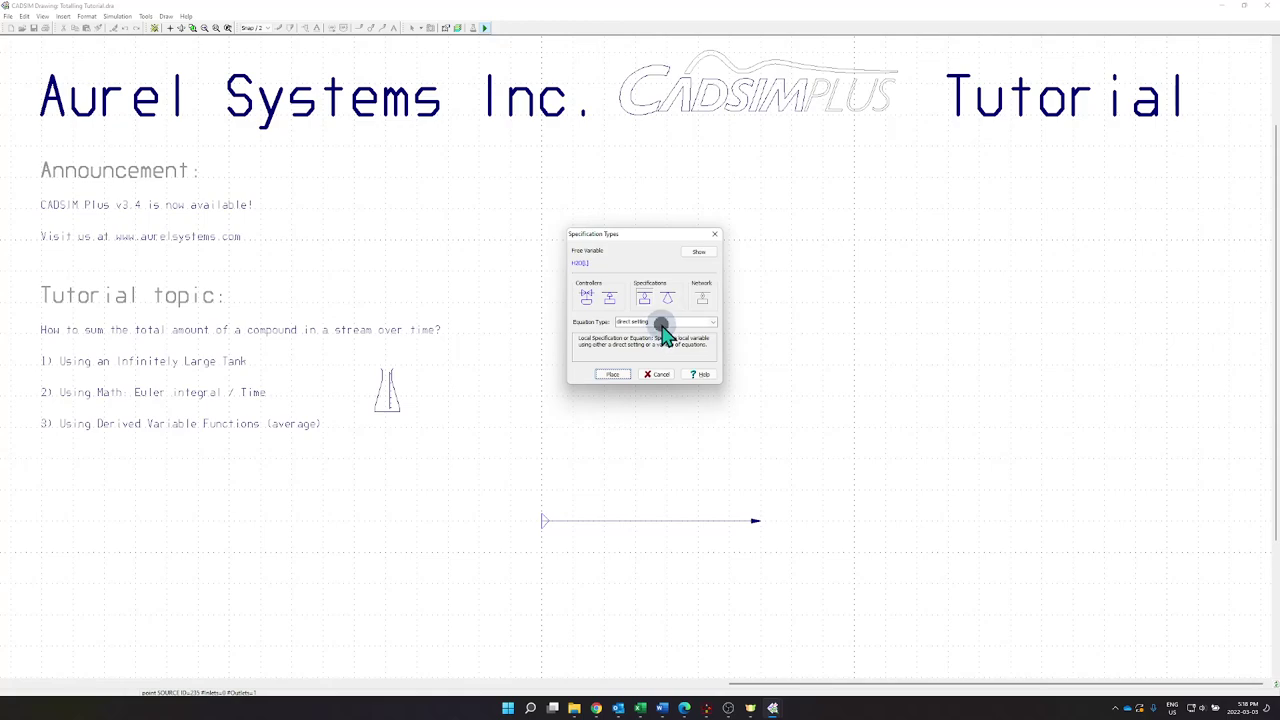
pyautogui.click(661, 324)
pyautogui.click(655, 340)
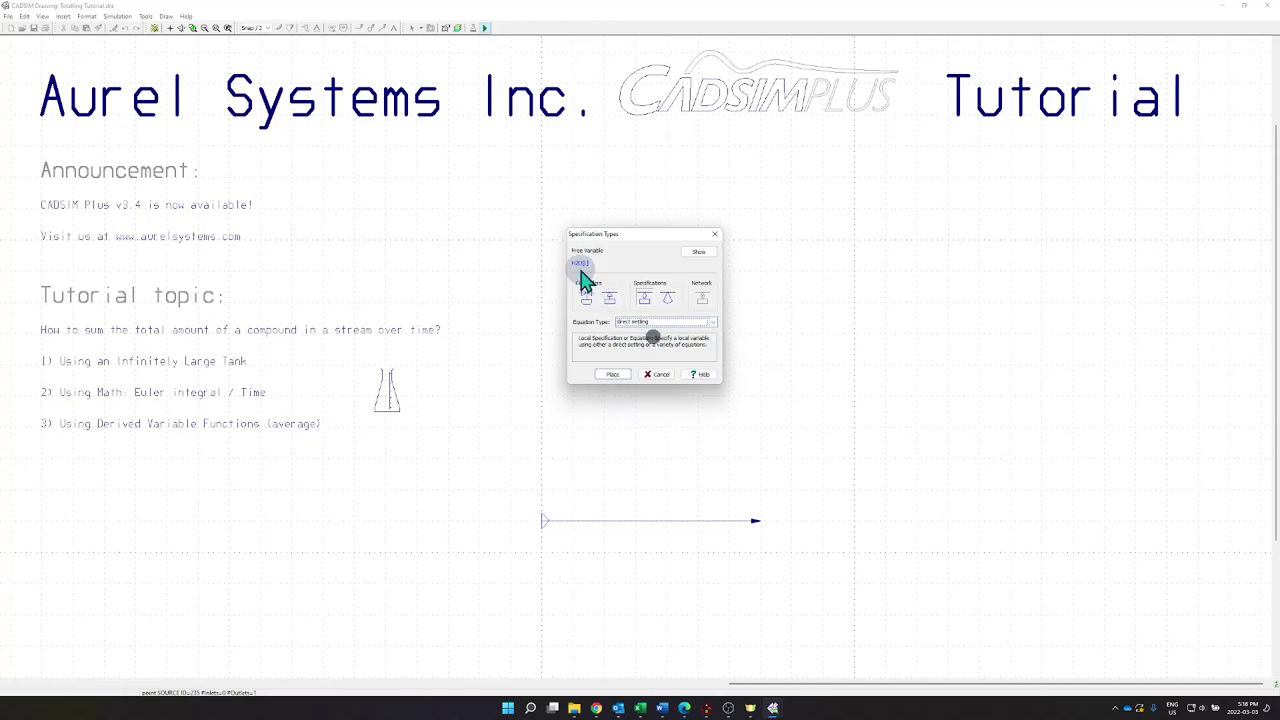
pyautogui.click(602, 372)
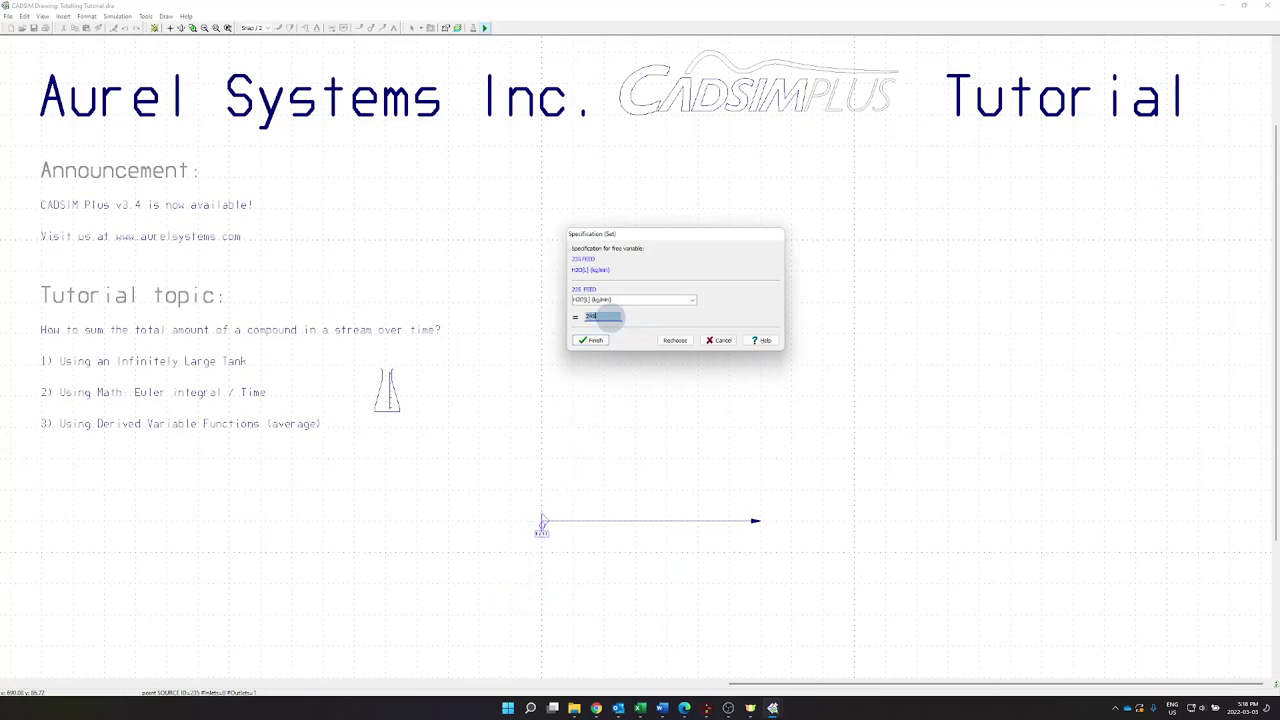
pyautogui.click(594, 343)
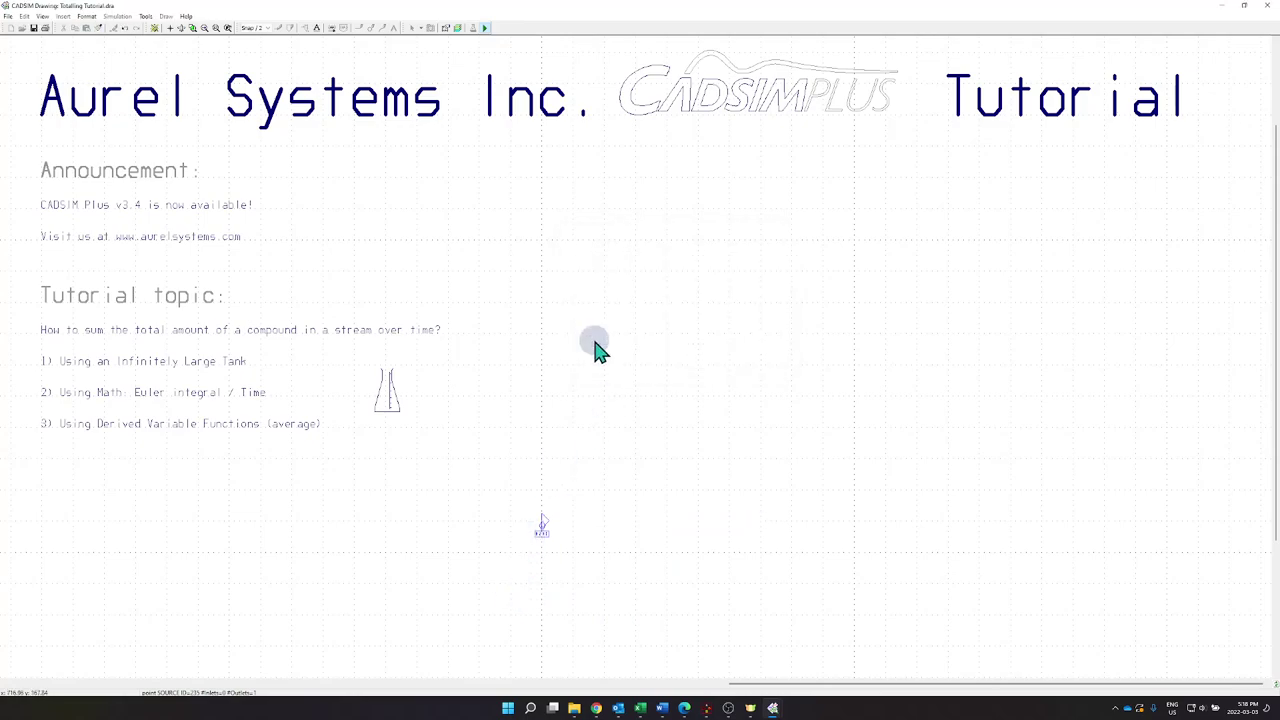
# Step: Place a FIBER flow specification on the feed source and complete its setting
pyautogui.click(613, 375)
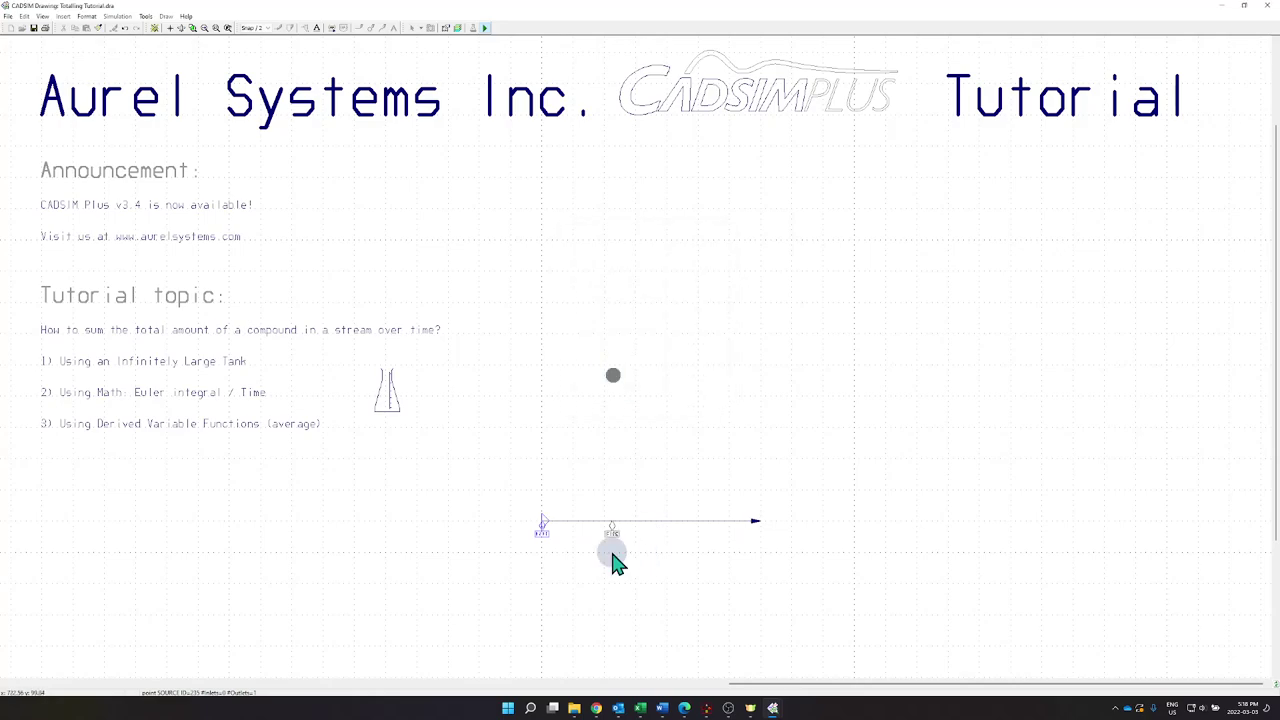
pyautogui.doubleClick(523, 510)
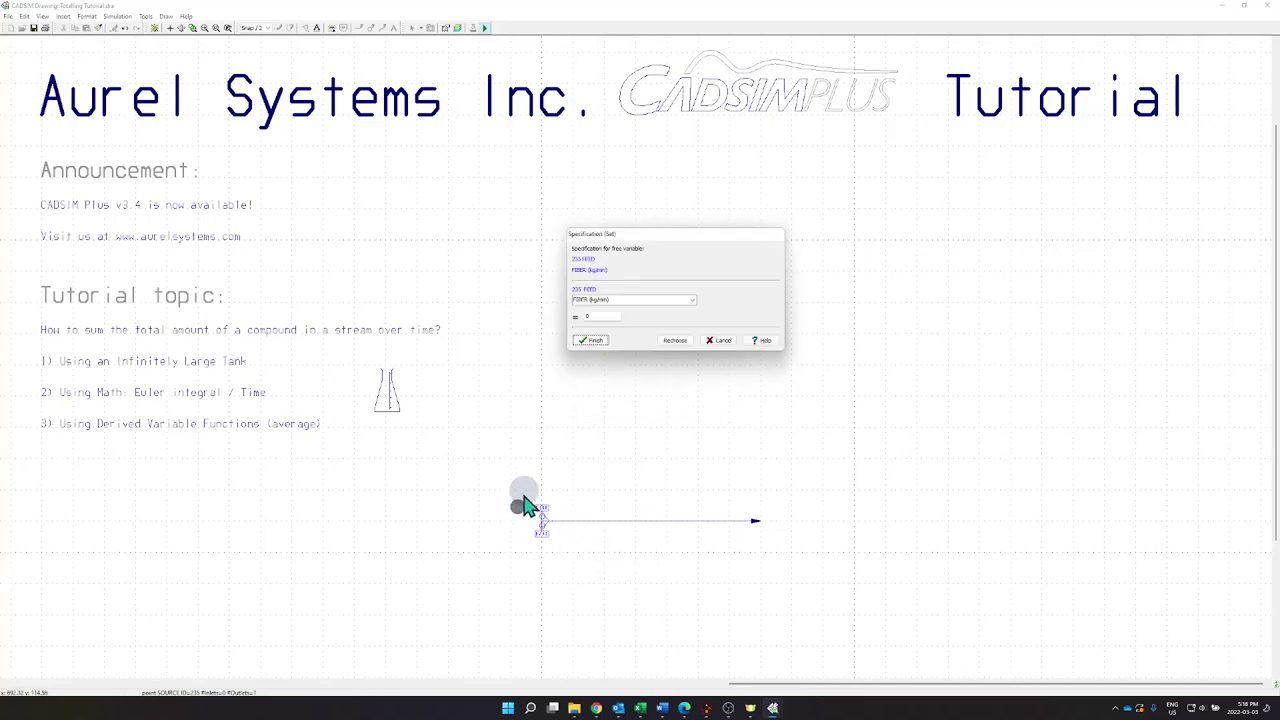
pyautogui.doubleClick(600, 315)
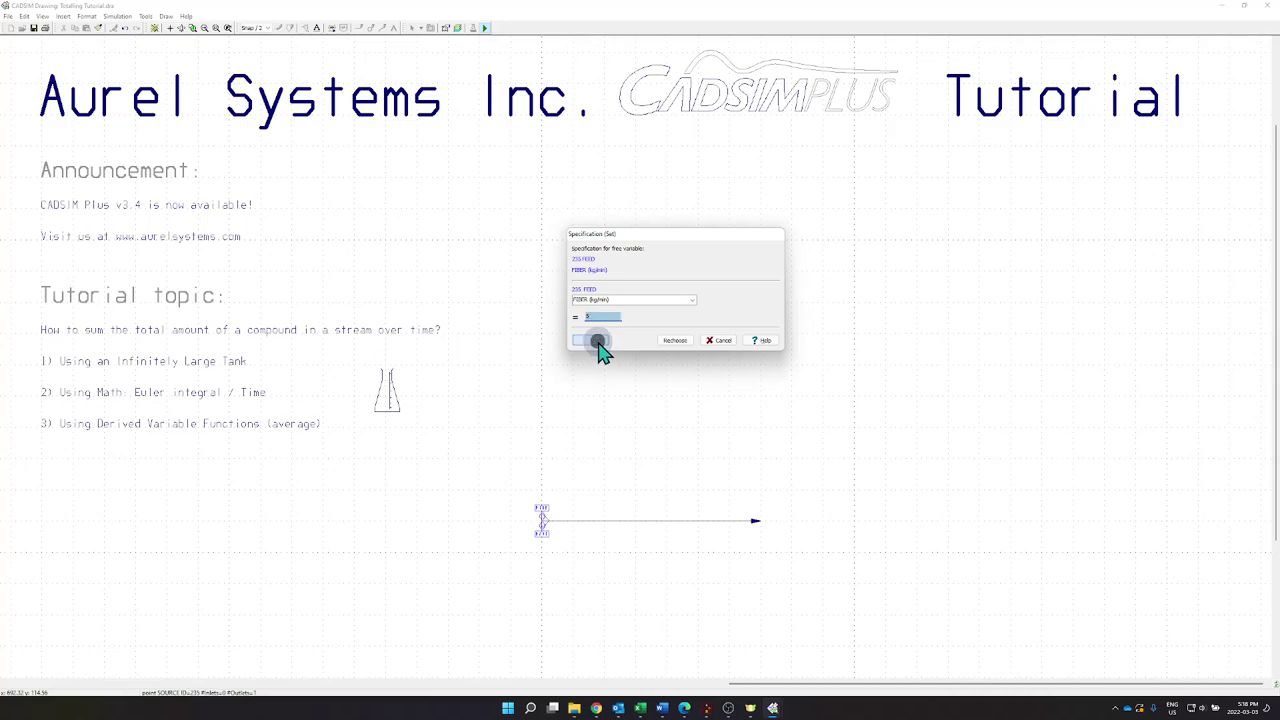
pyautogui.click(597, 341)
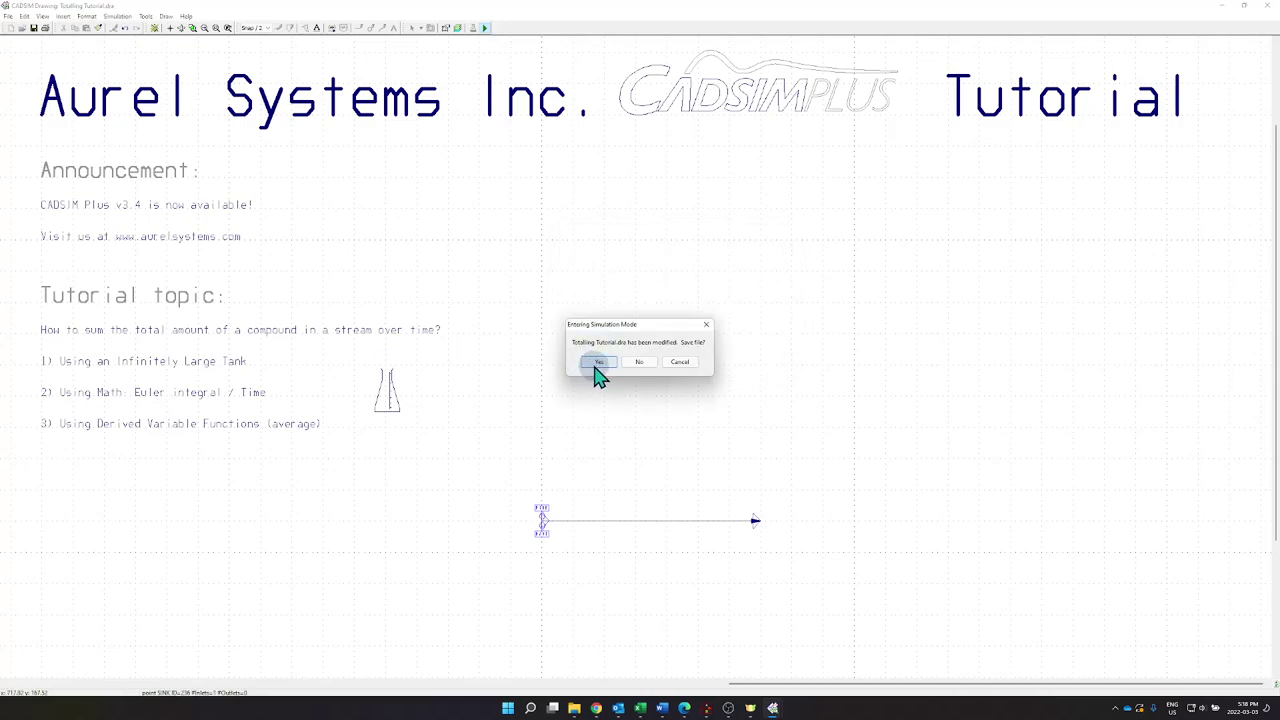
# Step: Save the drawing, run its simulation from the existing start file and display the feed stream's simulated variables
pyautogui.click(598, 362)
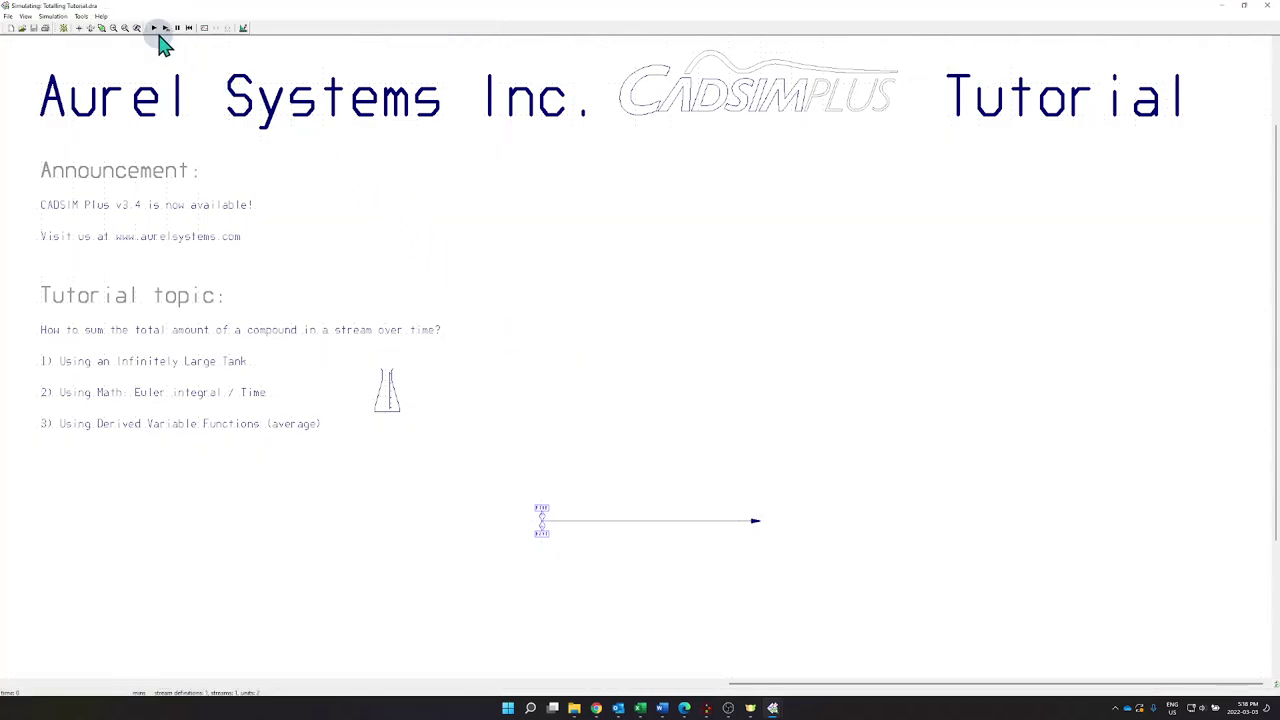
pyautogui.click(155, 28)
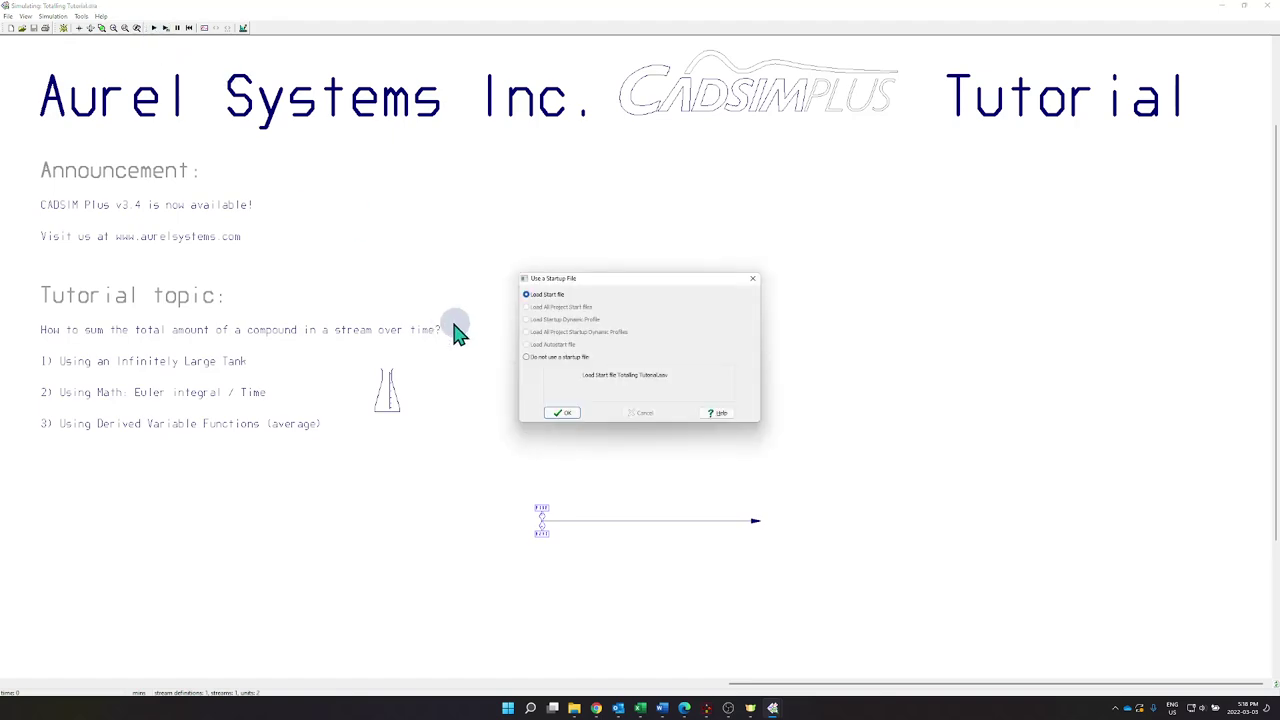
pyautogui.click(560, 416)
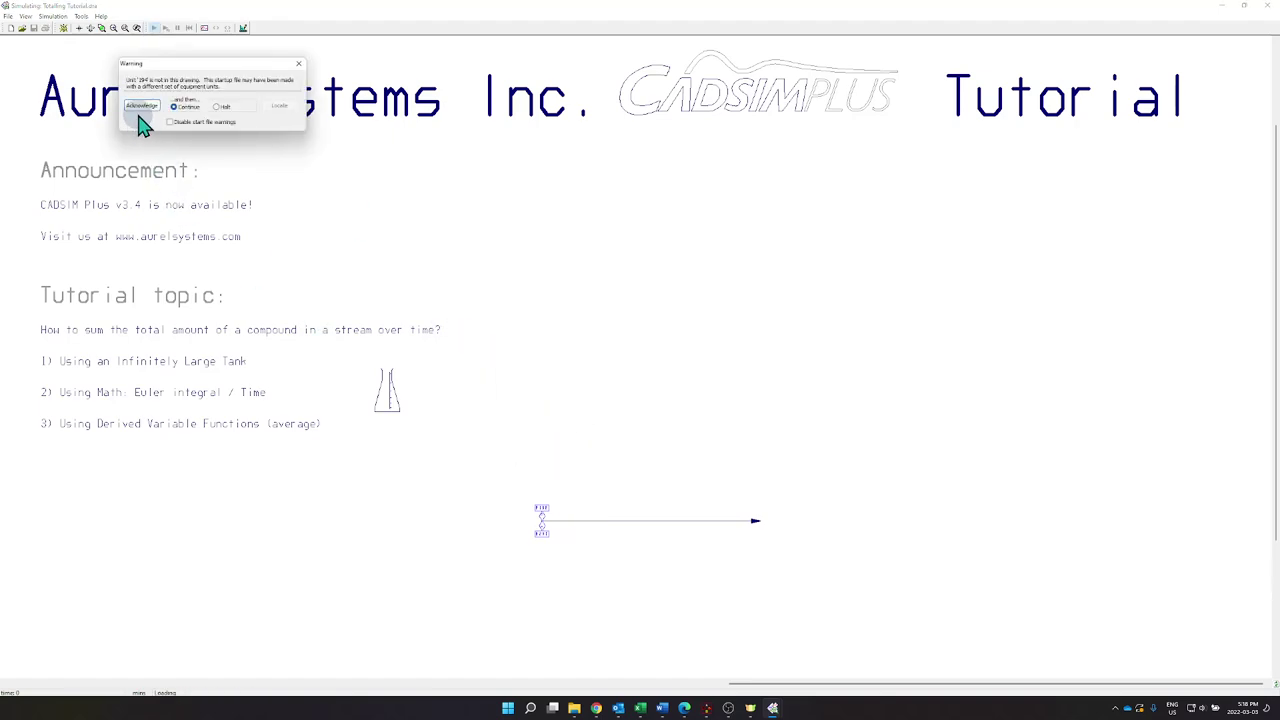
pyautogui.click(142, 106)
pyautogui.doubleClick(605, 541)
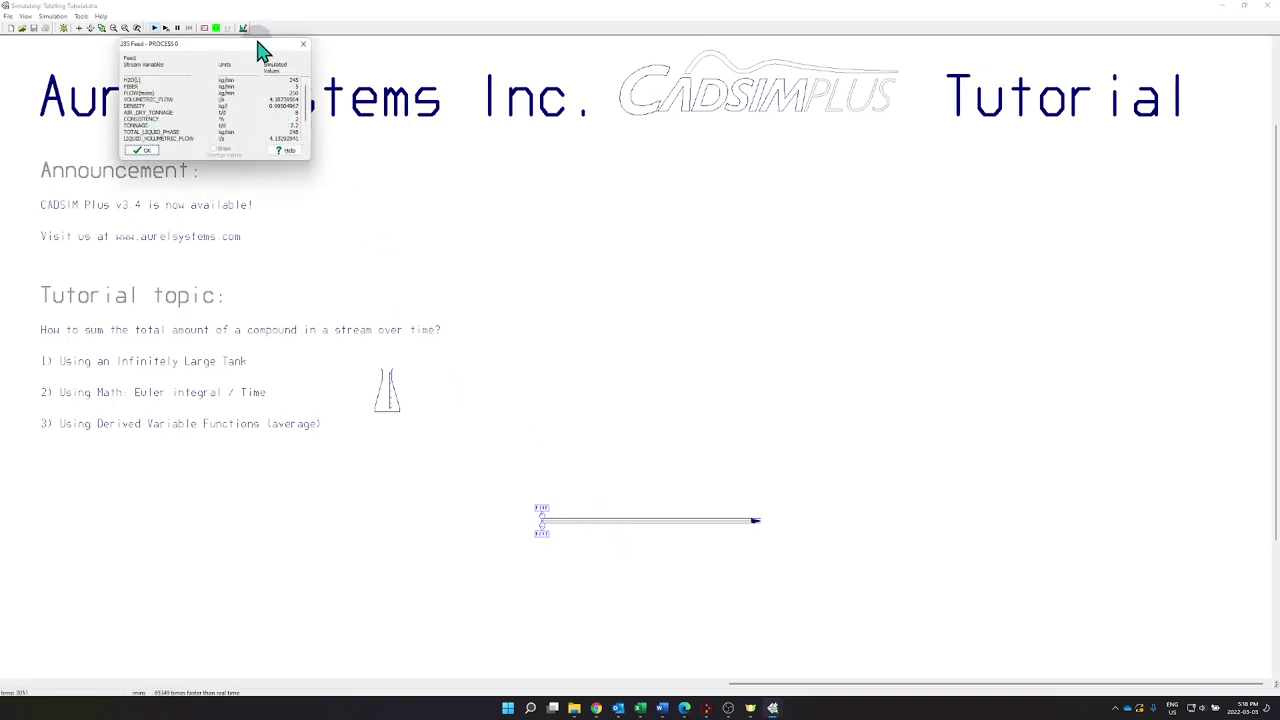
pyautogui.moveTo(259, 50); pyautogui.dragTo(667, 200)
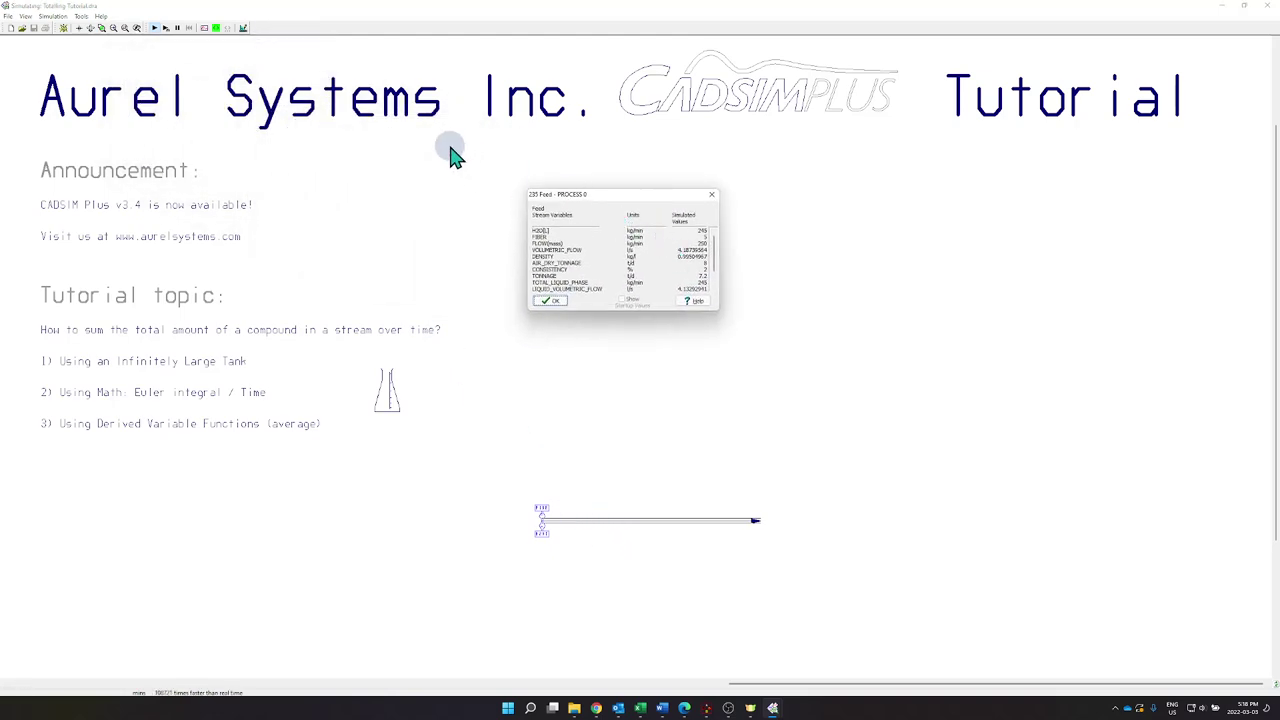
# Step: Look up the Paper Stream Type page in the help, within the Stream Types of the Module Libraries Reference
pyautogui.click(99, 17)
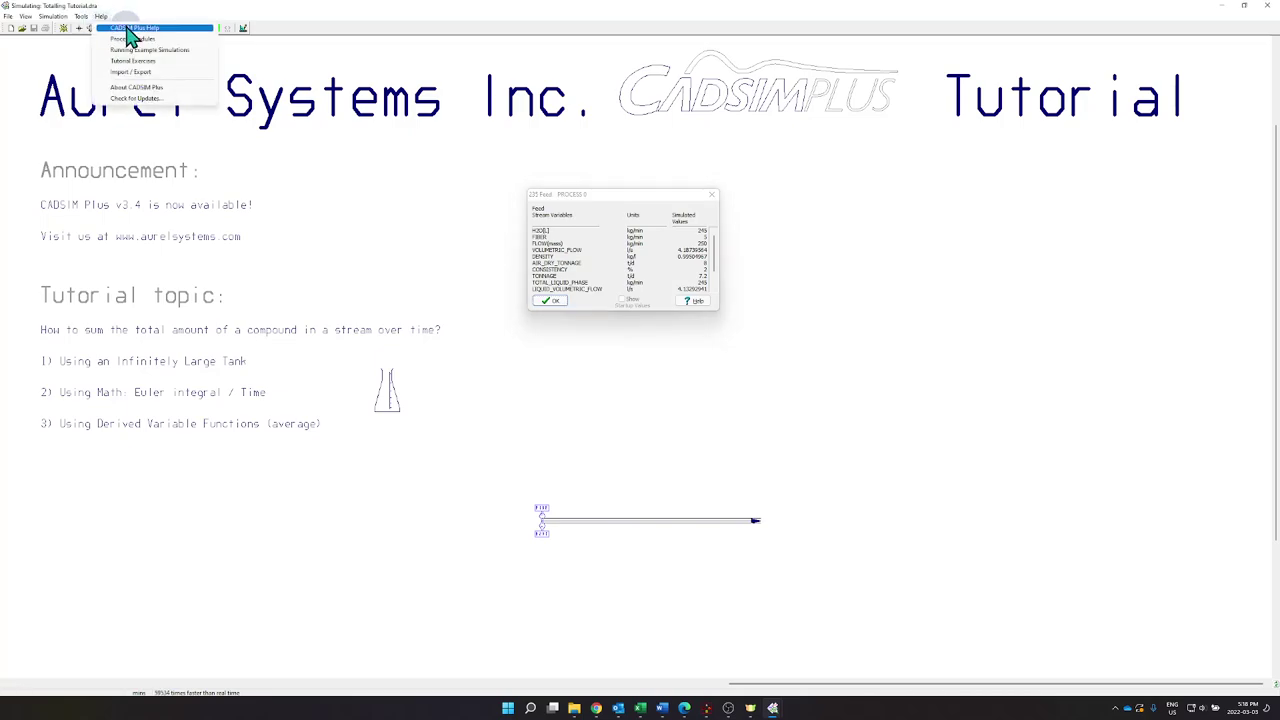
pyautogui.click(133, 30)
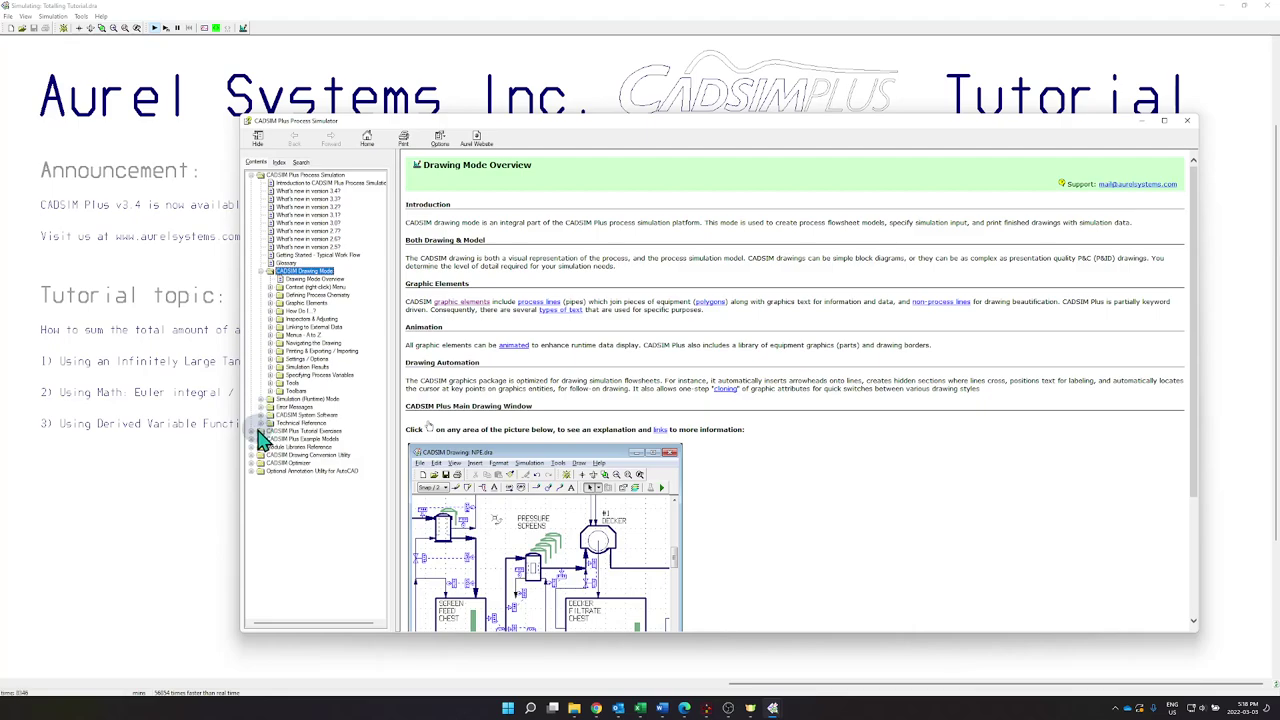
pyautogui.click(258, 447)
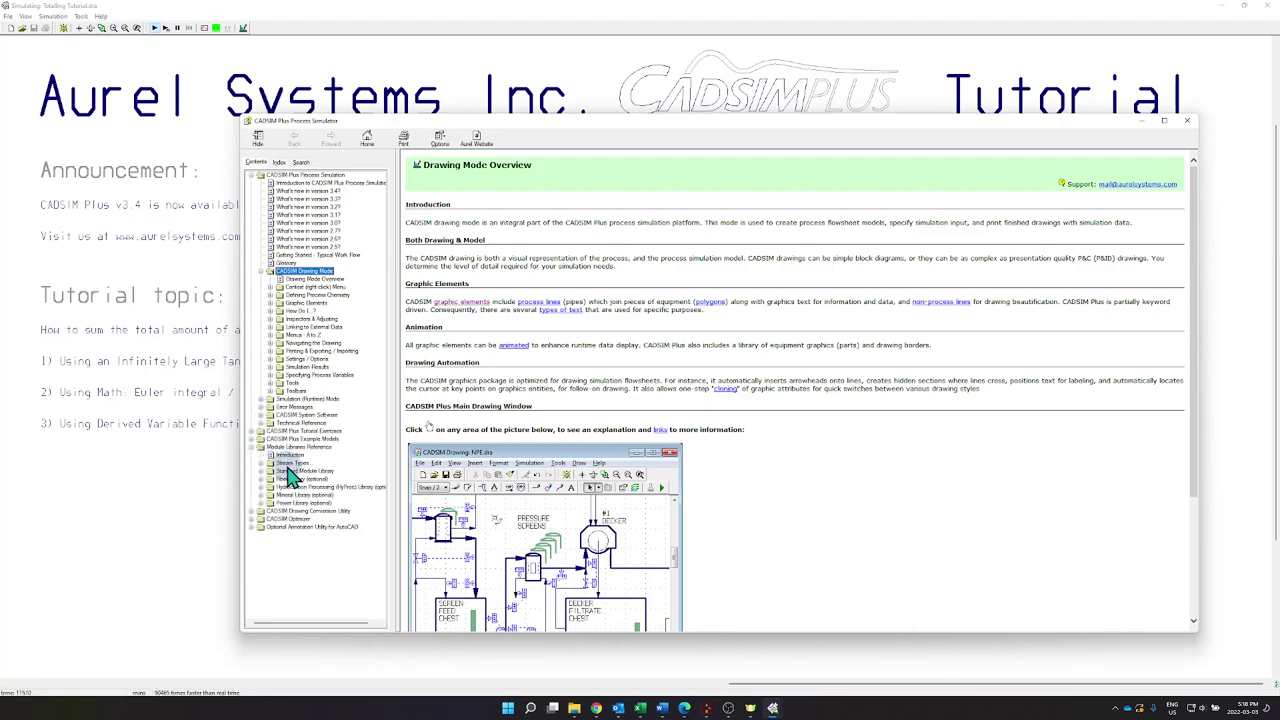
pyautogui.click(287, 463)
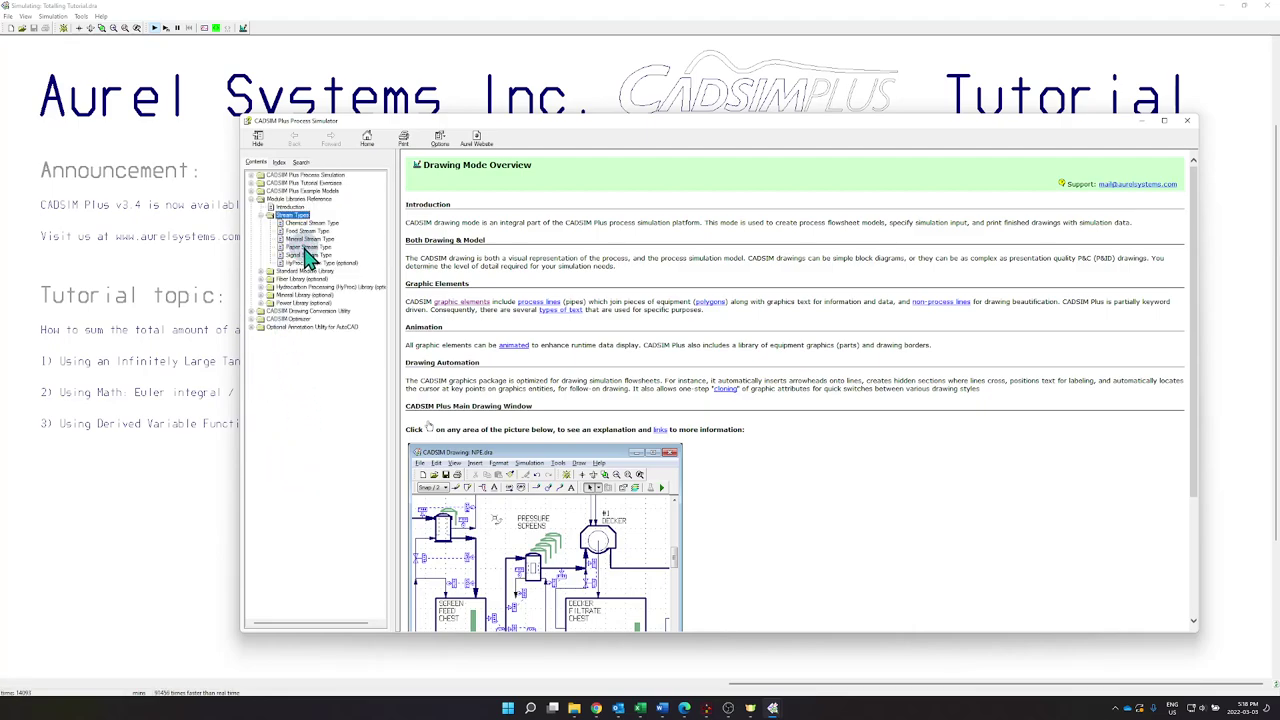
pyautogui.click(306, 248)
pyautogui.scroll(-3, 530, 334)
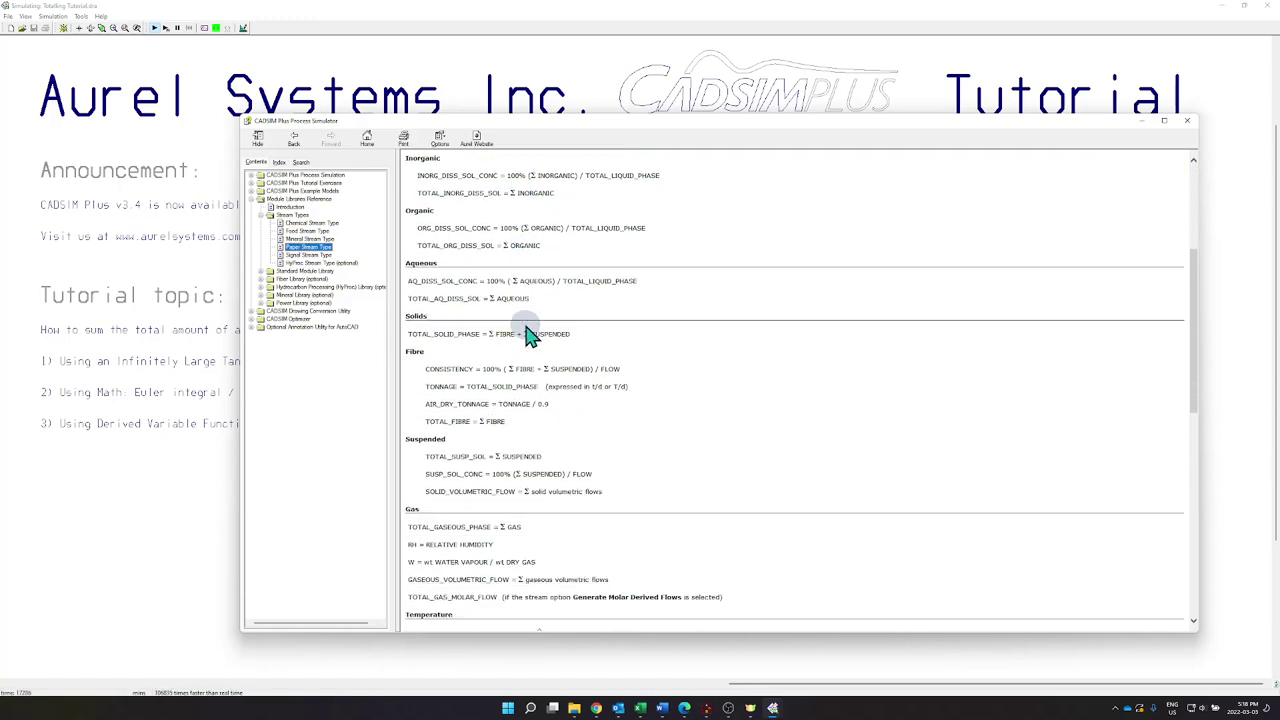
# Step: Examine the fibre CONSISTENCY and FLOW formulas, and close the help and the feed stream's variables
pyautogui.moveTo(424, 369); pyautogui.dragTo(627, 369)
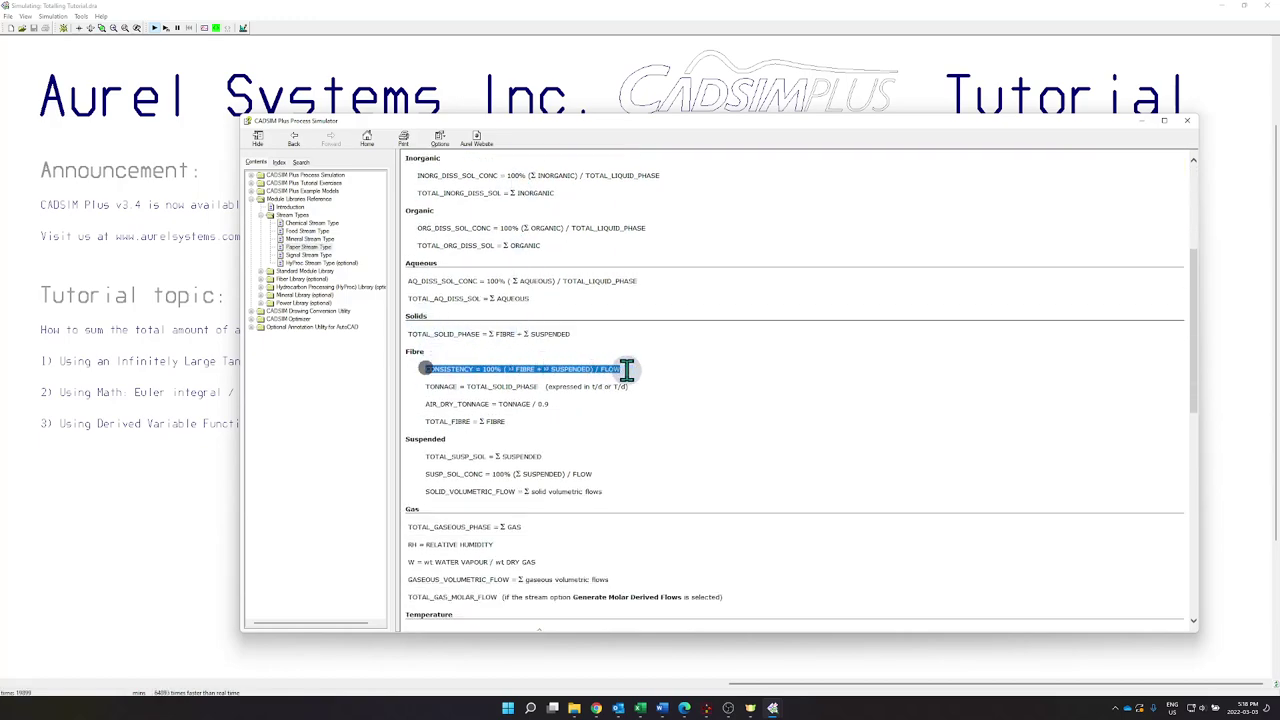
pyautogui.click(506, 369)
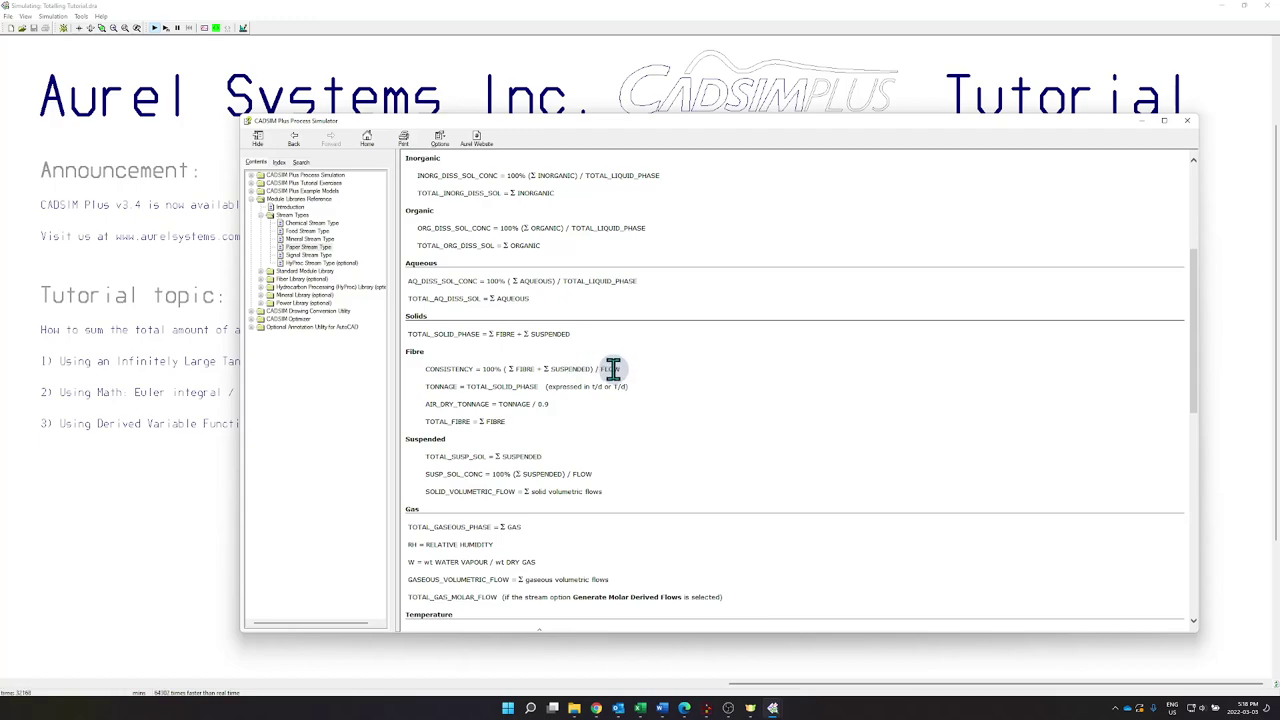
pyautogui.scroll(5, 608, 370)
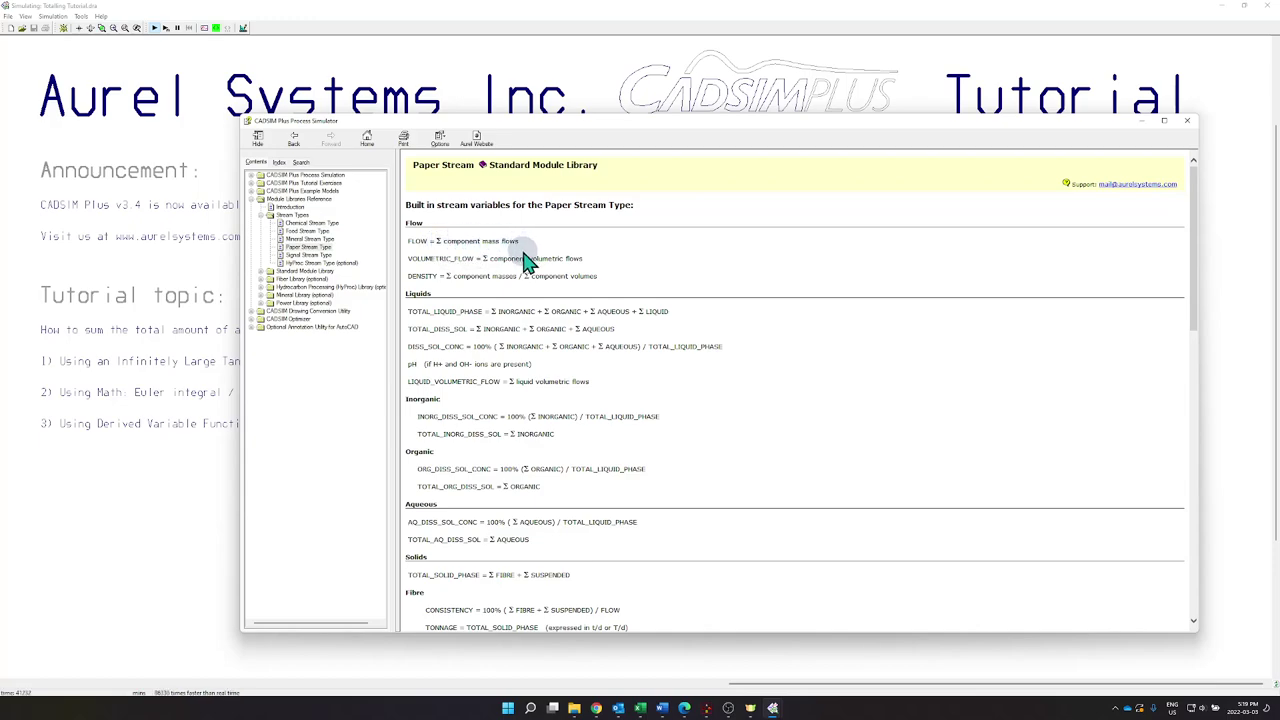
pyautogui.scroll(-4, 528, 294)
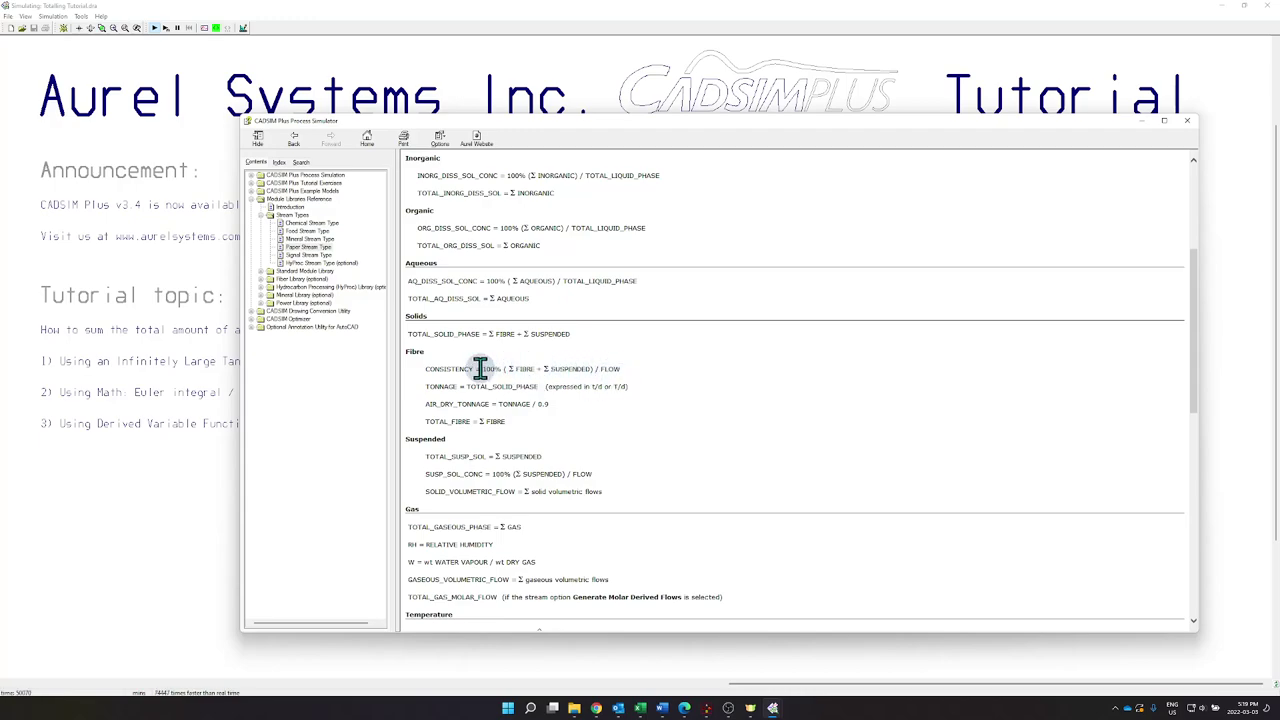
pyautogui.click(1186, 130)
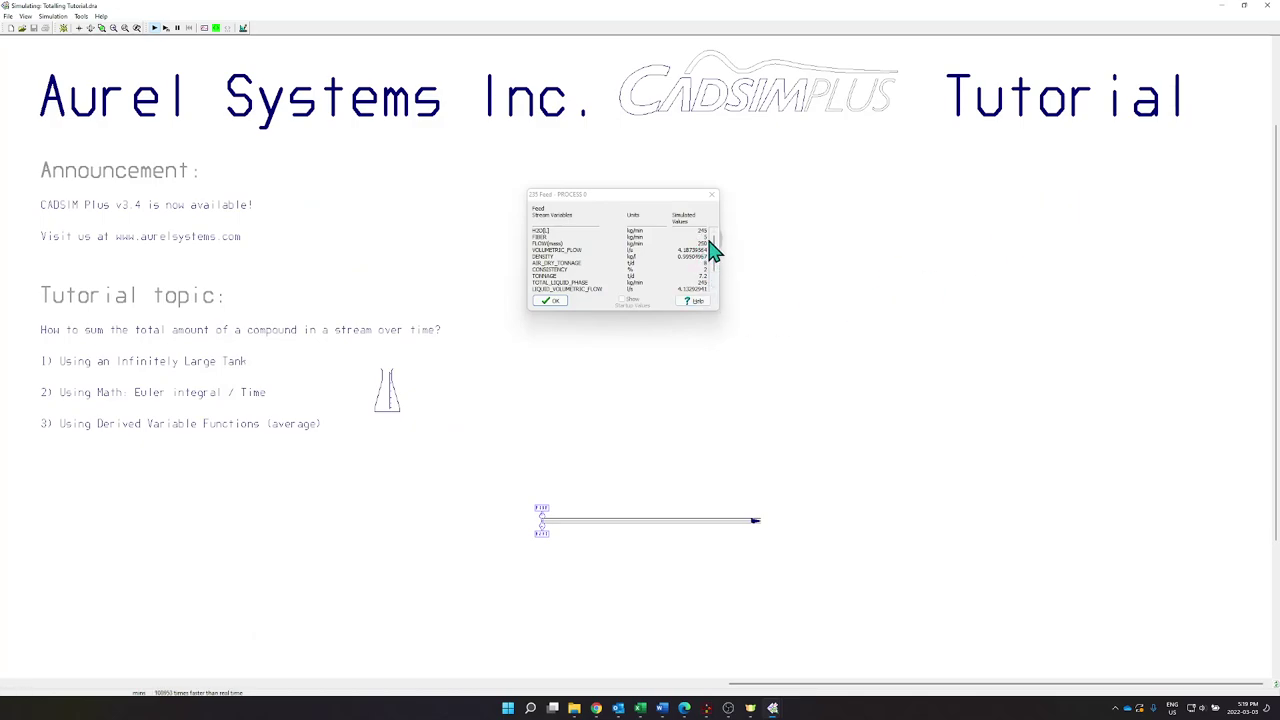
pyautogui.click(550, 301)
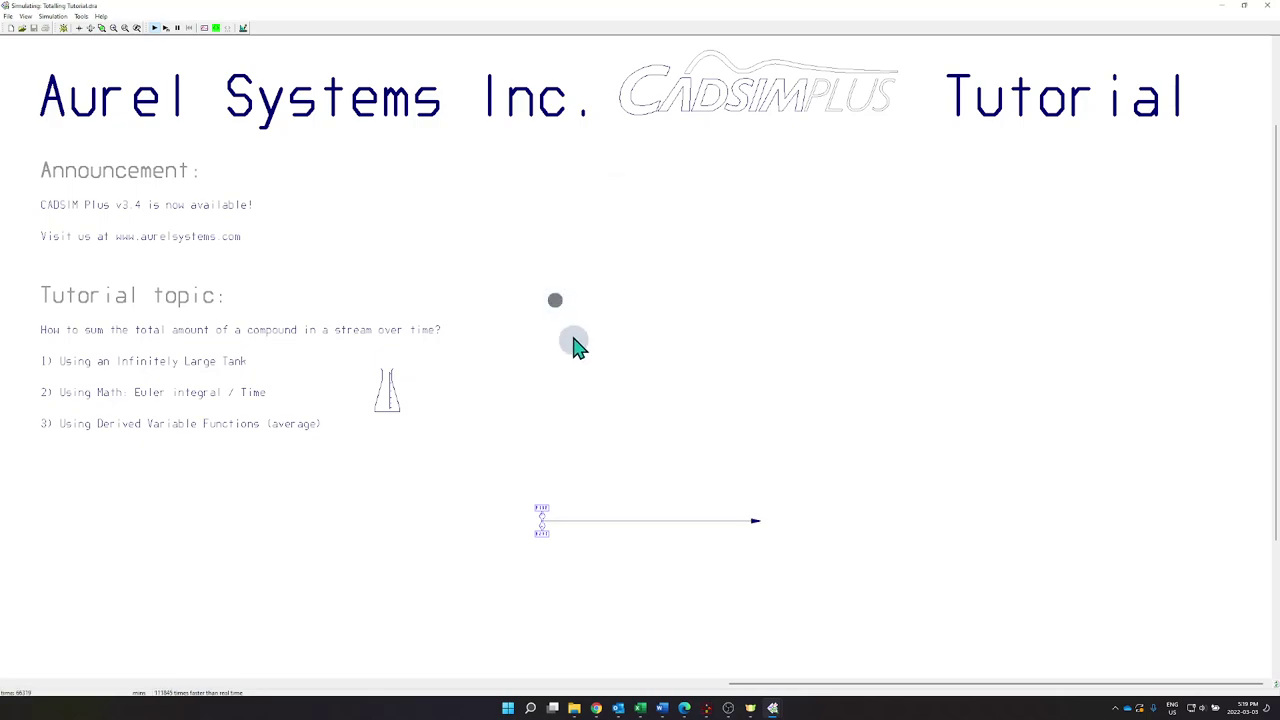
# Step: Return to drawing mode and choose the Meters part from the Process parts library for insertion
pyautogui.click(242, 29)
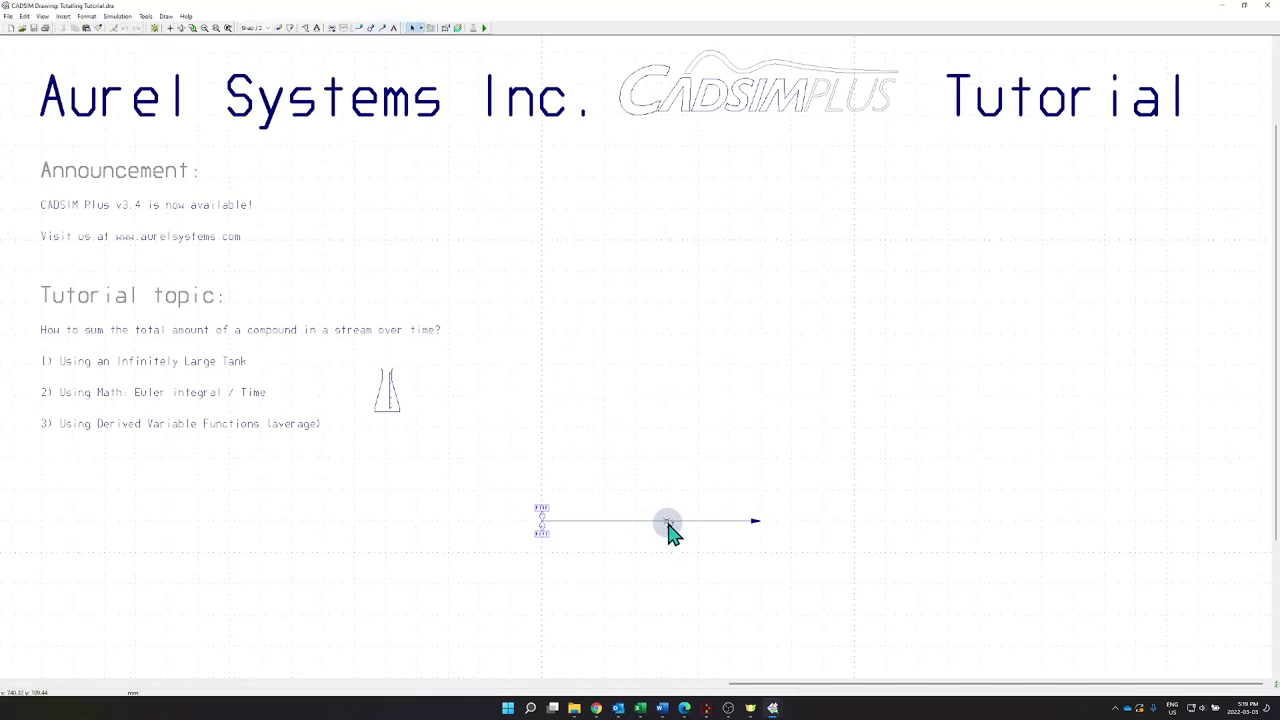
pyautogui.click(306, 27)
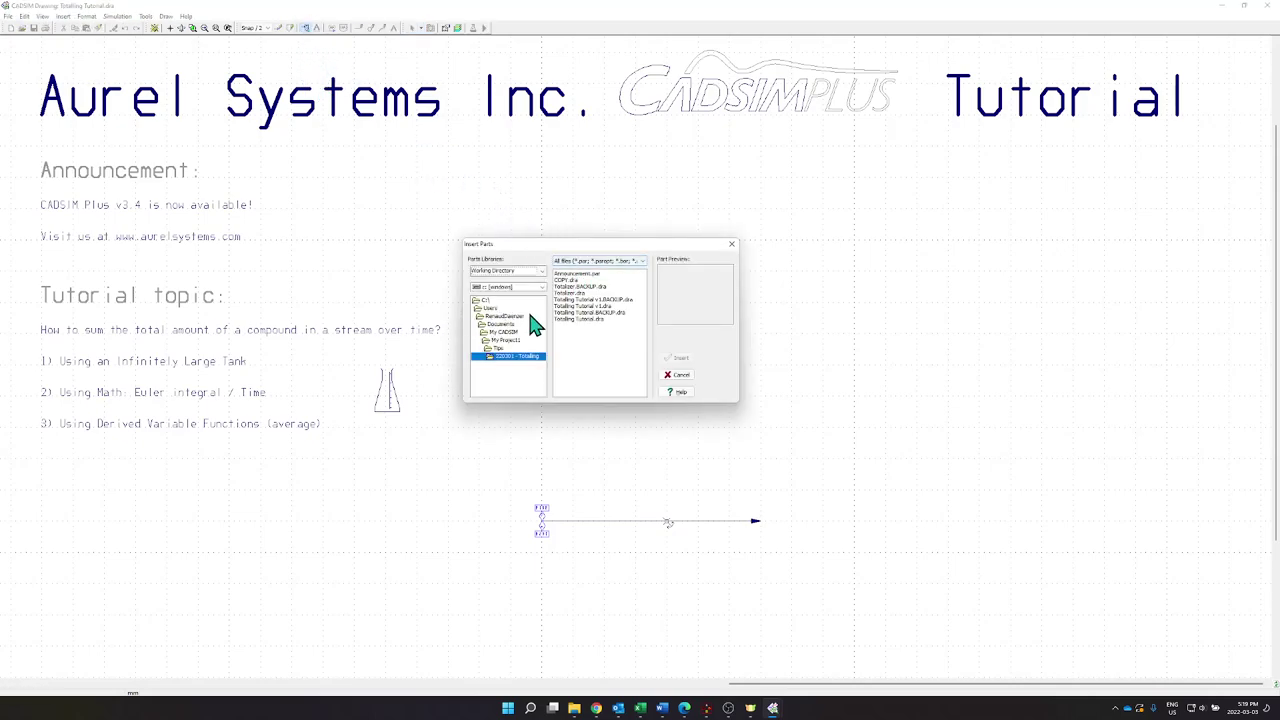
pyautogui.click(515, 271)
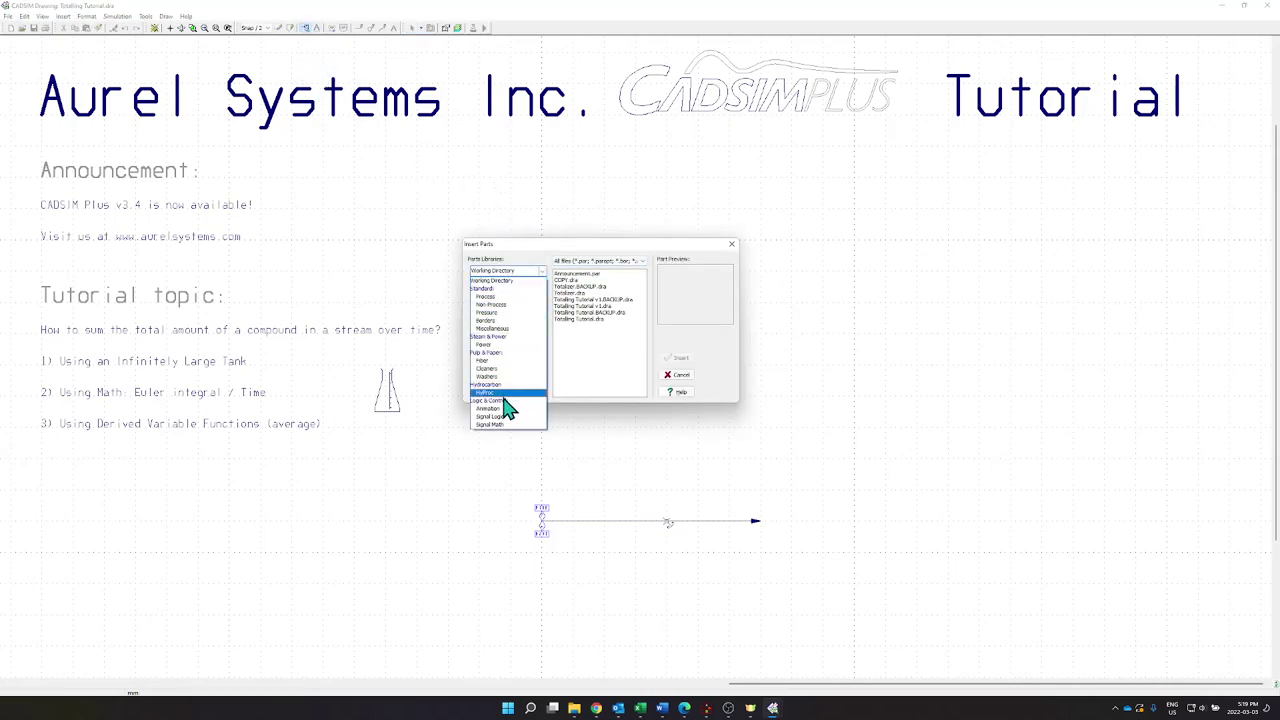
pyautogui.click(489, 297)
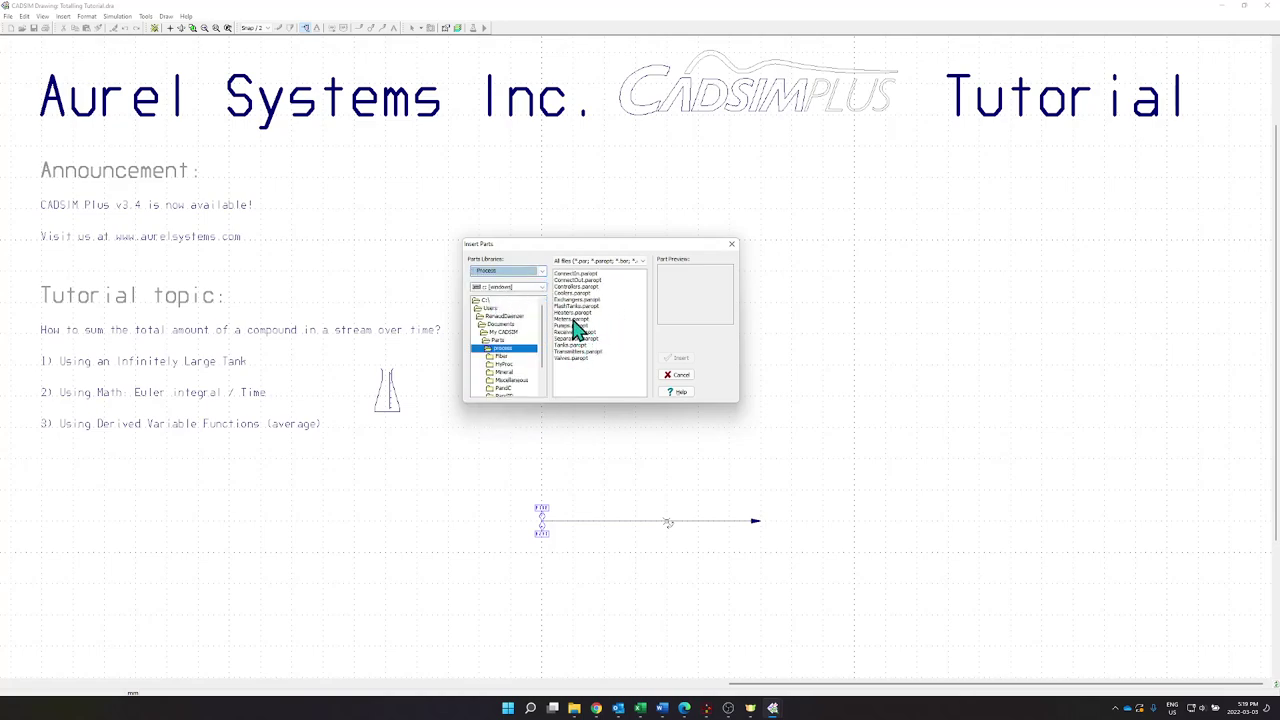
pyautogui.click(573, 319)
# Step: Configure the part as a Consistency meter of type Meter, without outlet and automatically named, and insert it on the feed stream
pyautogui.click(678, 340)
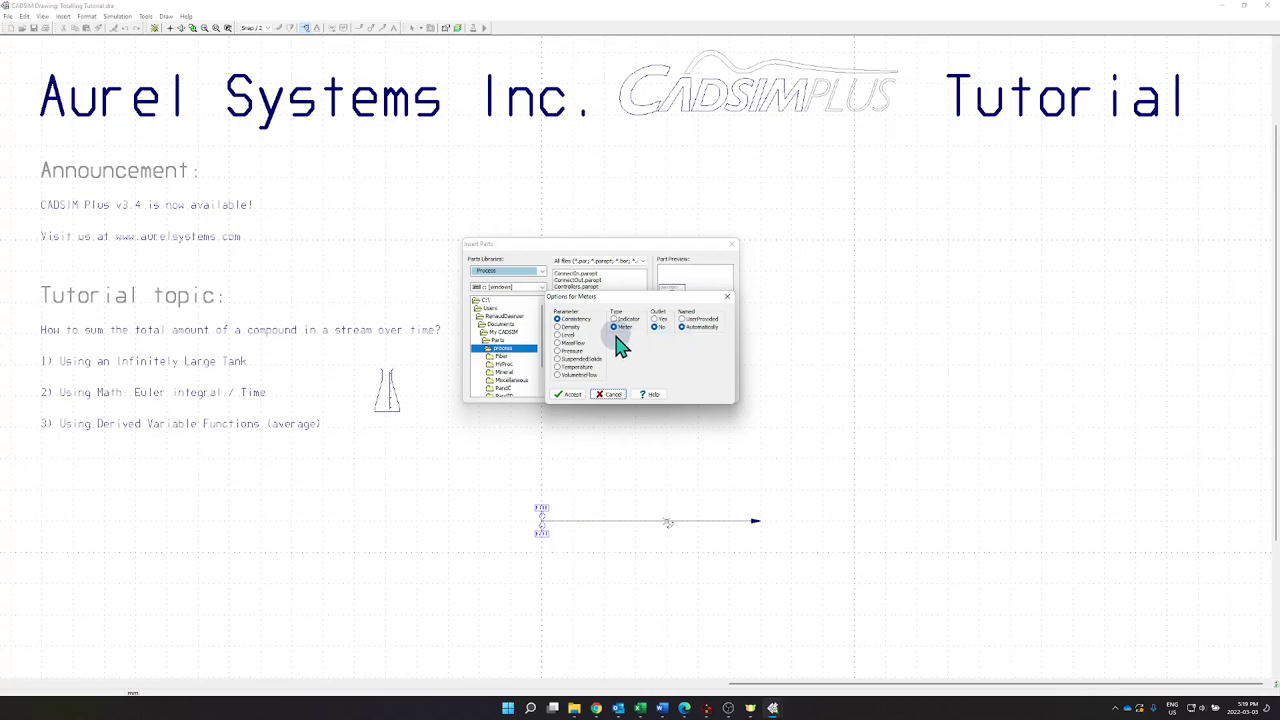
pyautogui.click(615, 327)
pyautogui.moveTo(623, 303); pyautogui.dragTo(666, 364)
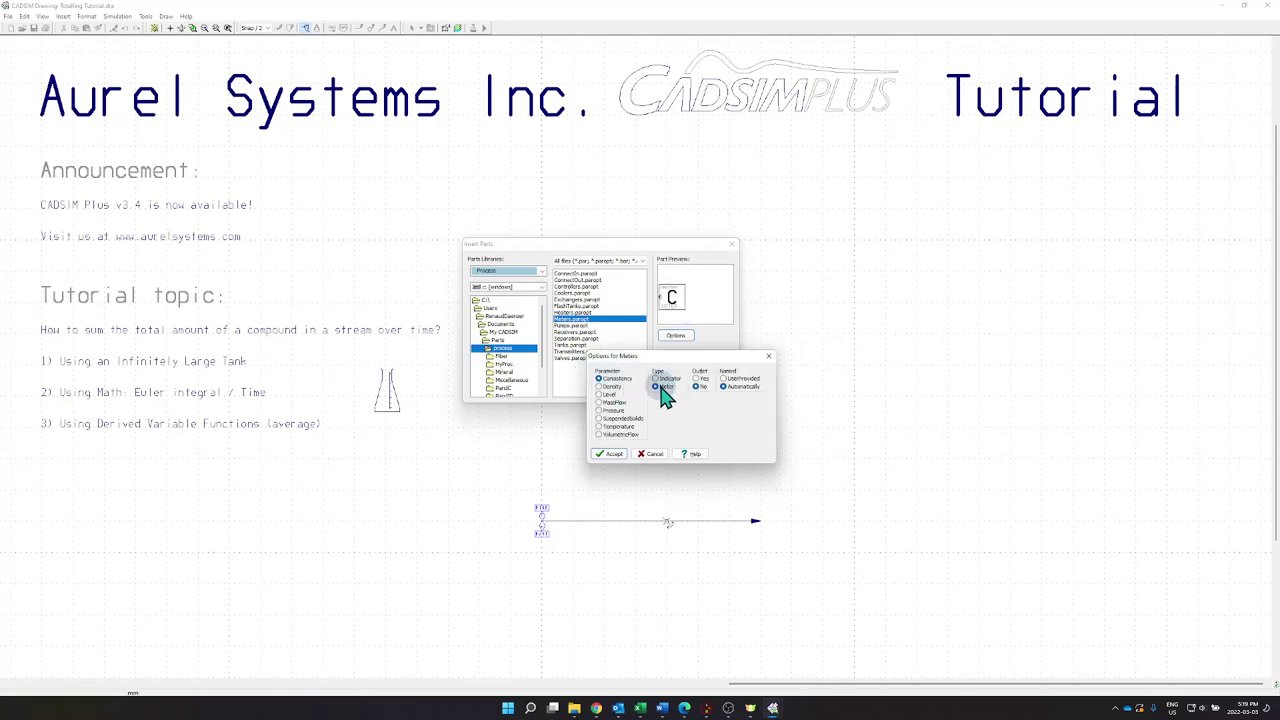
pyautogui.click(662, 379)
pyautogui.click(660, 386)
pyautogui.click(609, 454)
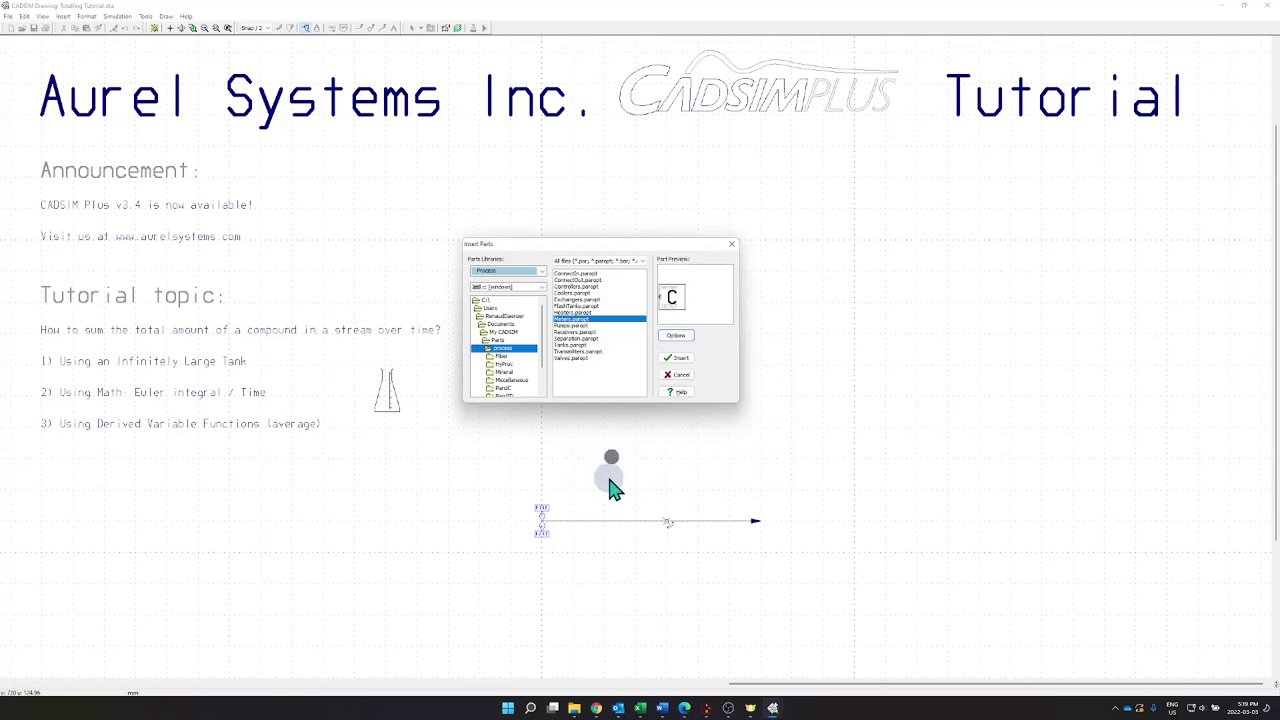
pyautogui.click(676, 360)
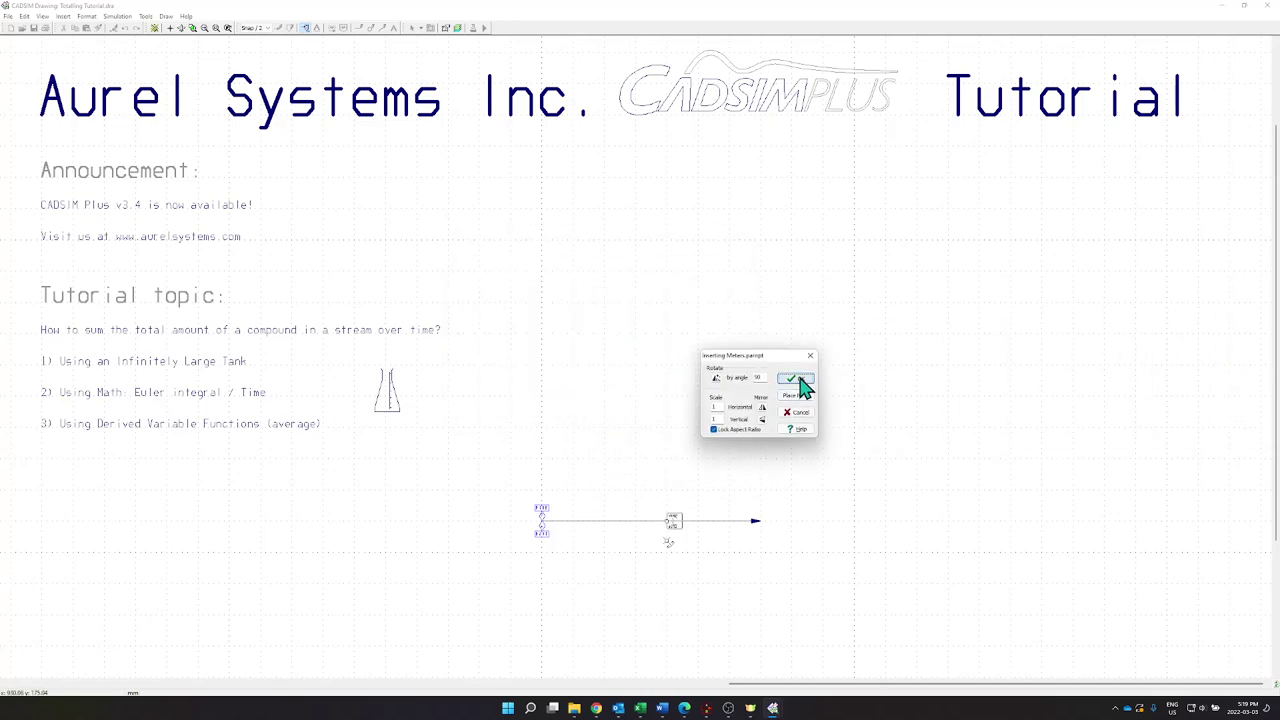
pyautogui.click(800, 385)
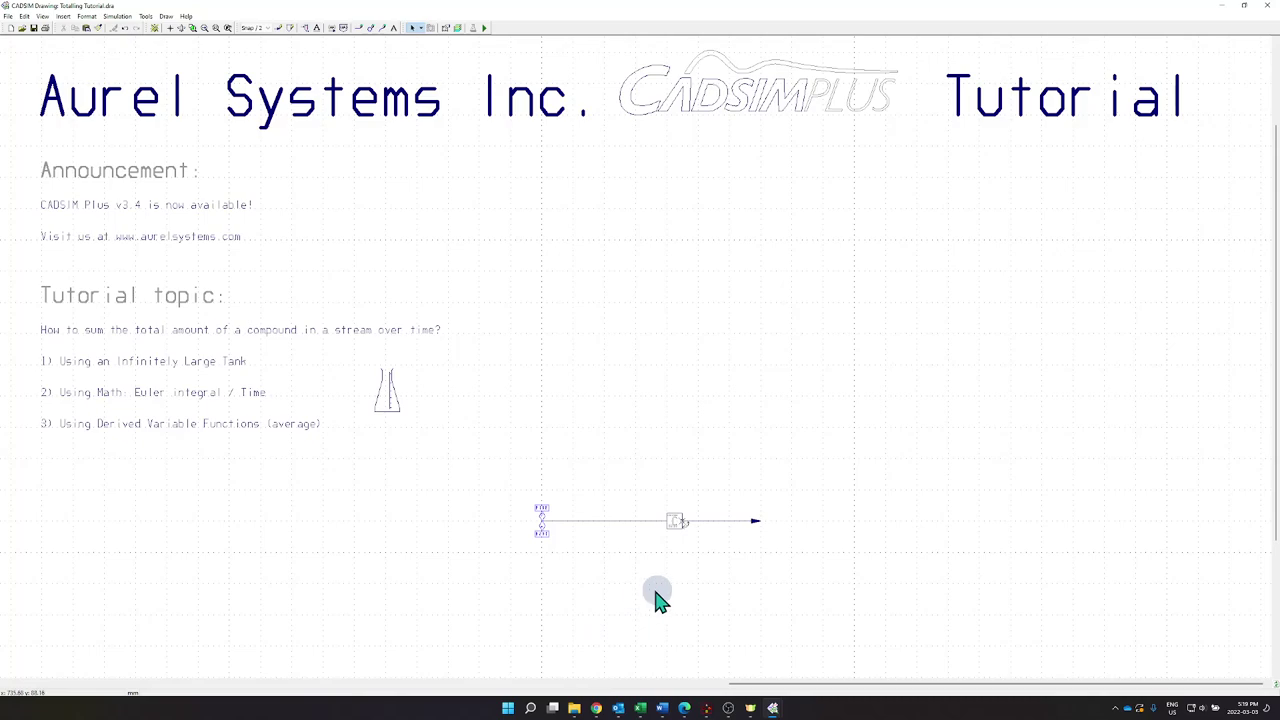
# Step: Enter simulation mode with the drawing saved and run the simulation without a startup file
pyautogui.scroll(1, 667, 592)
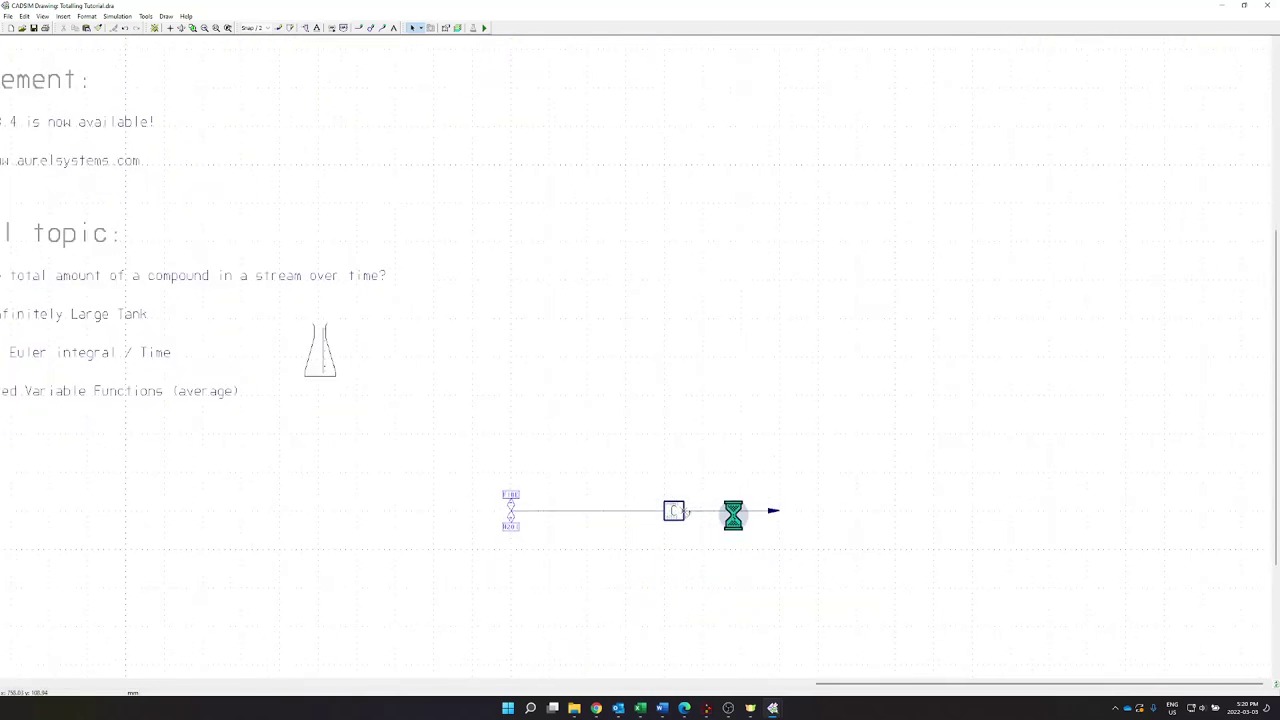
pyautogui.scroll(-1, 733, 500)
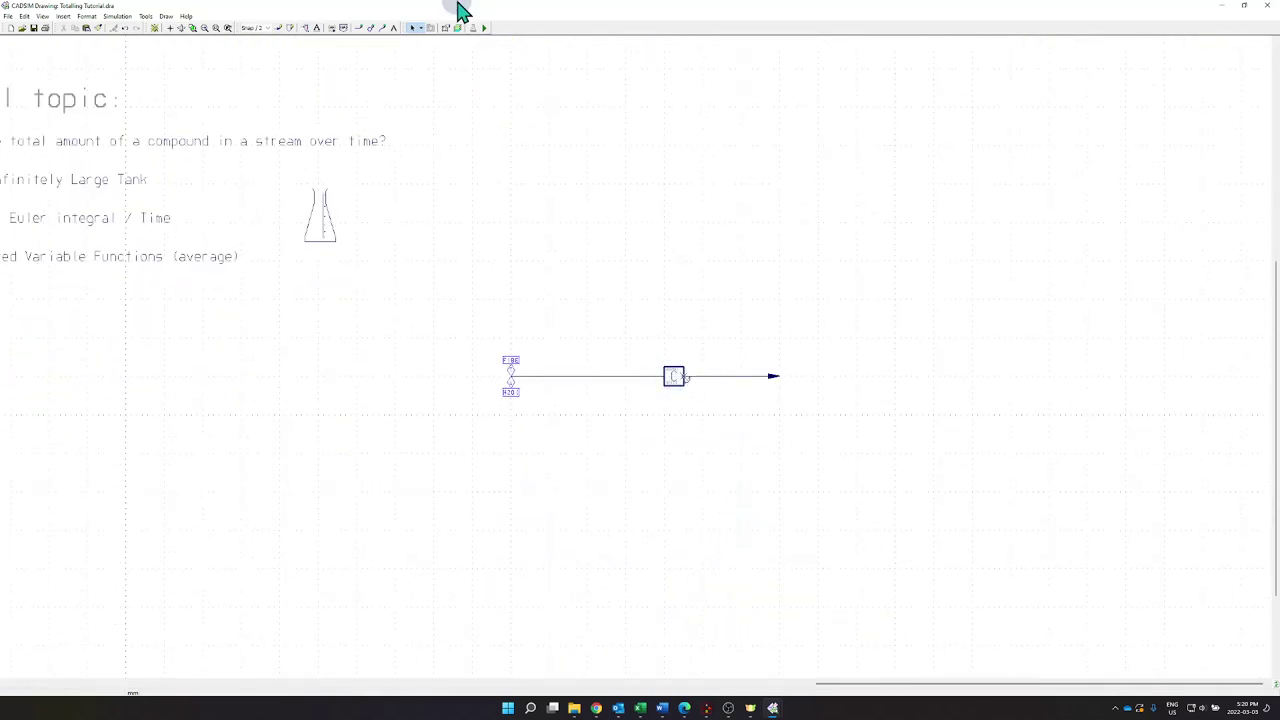
pyautogui.click(483, 28)
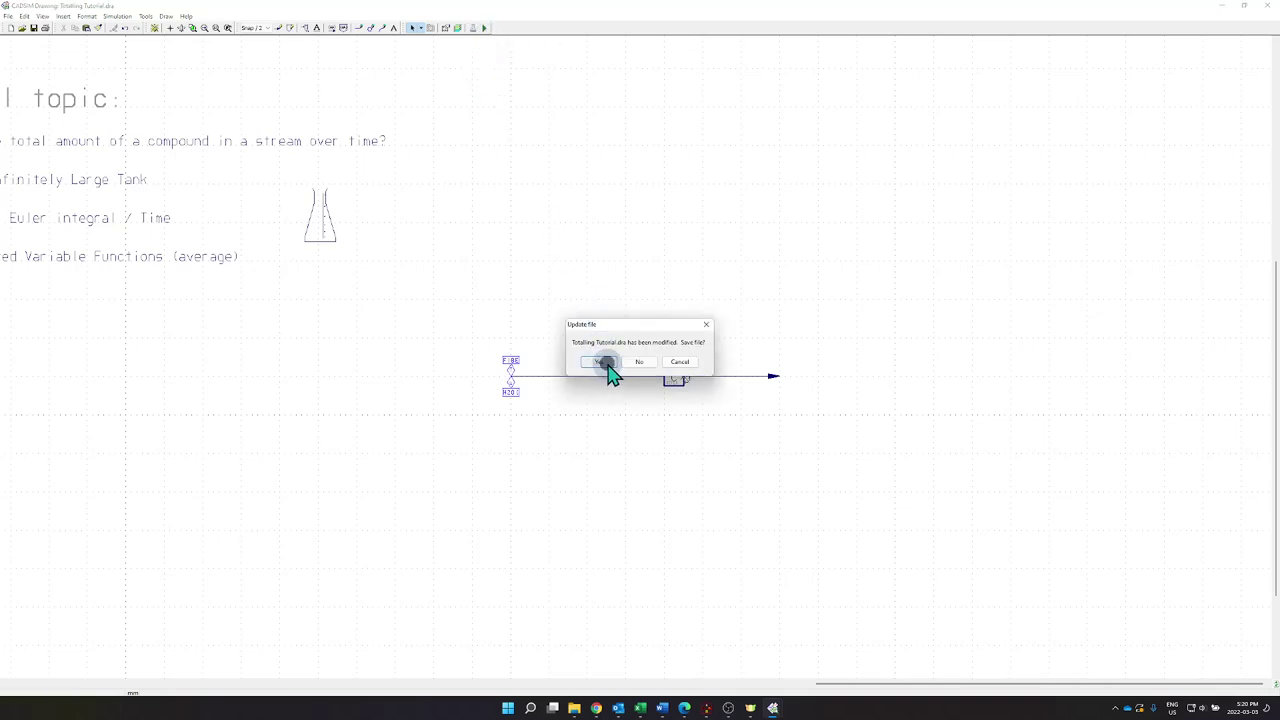
pyautogui.click(606, 362)
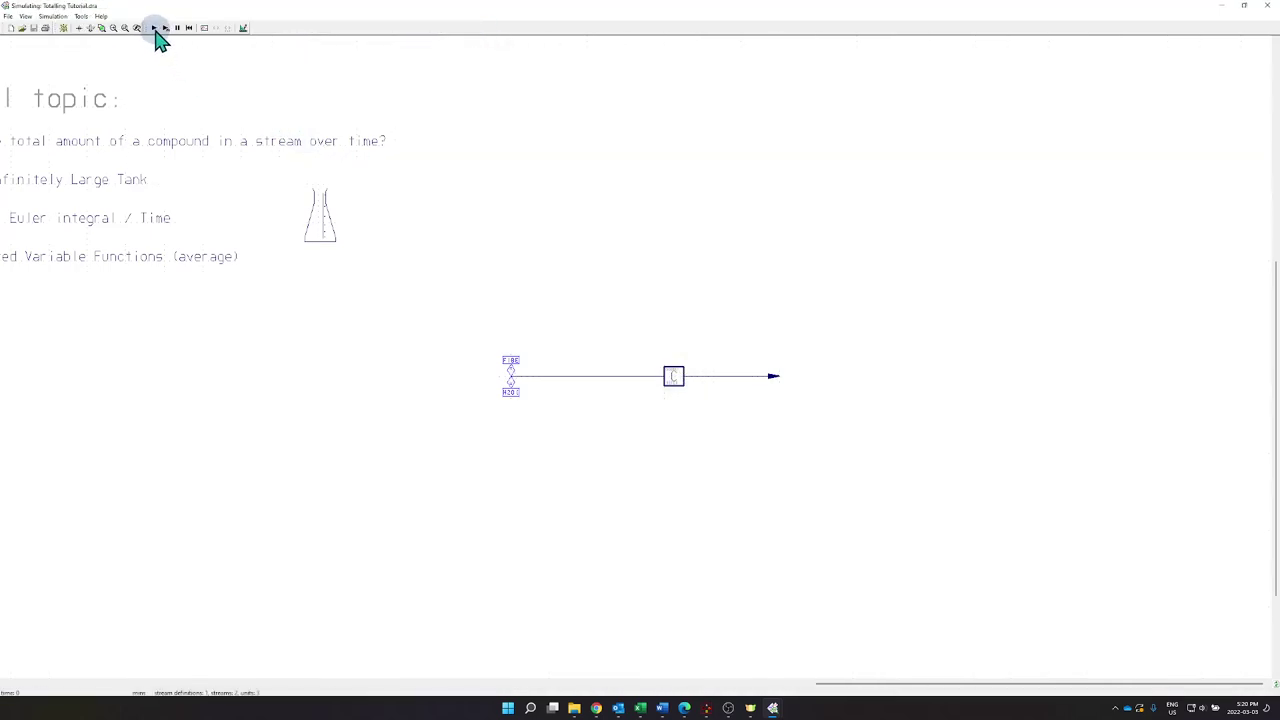
pyautogui.click(155, 28)
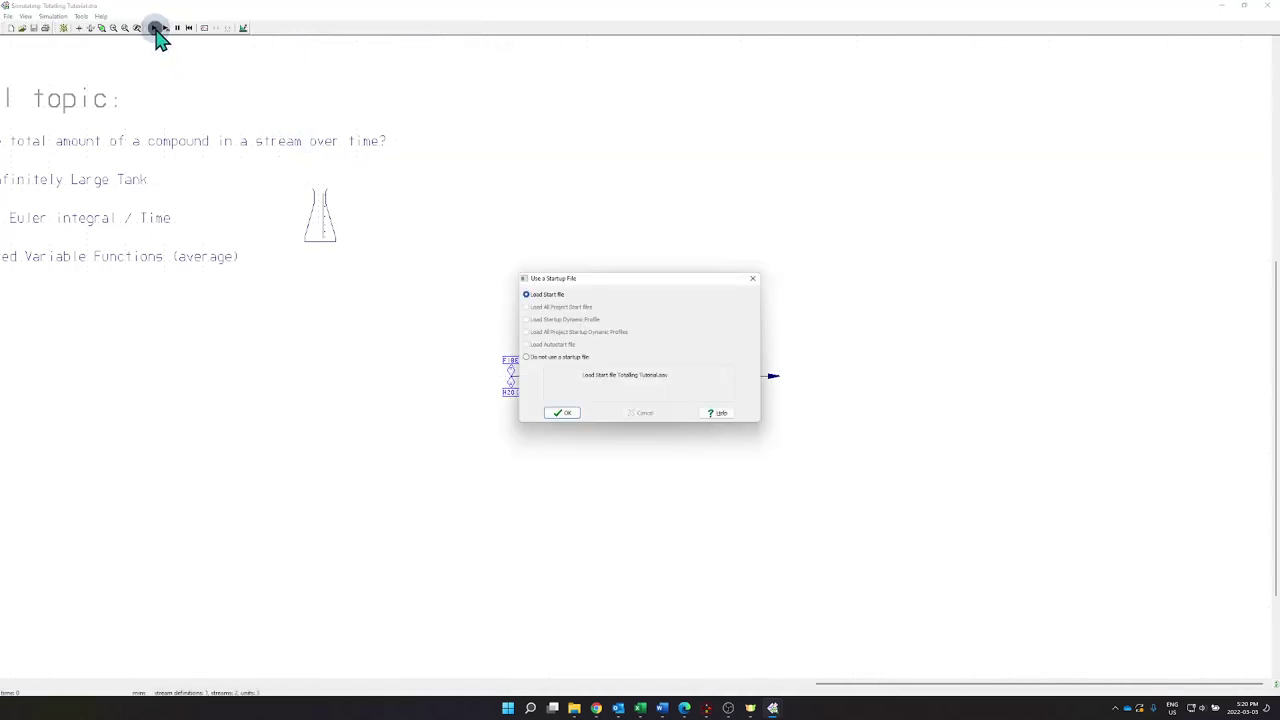
pyautogui.click(553, 355)
pyautogui.click(563, 412)
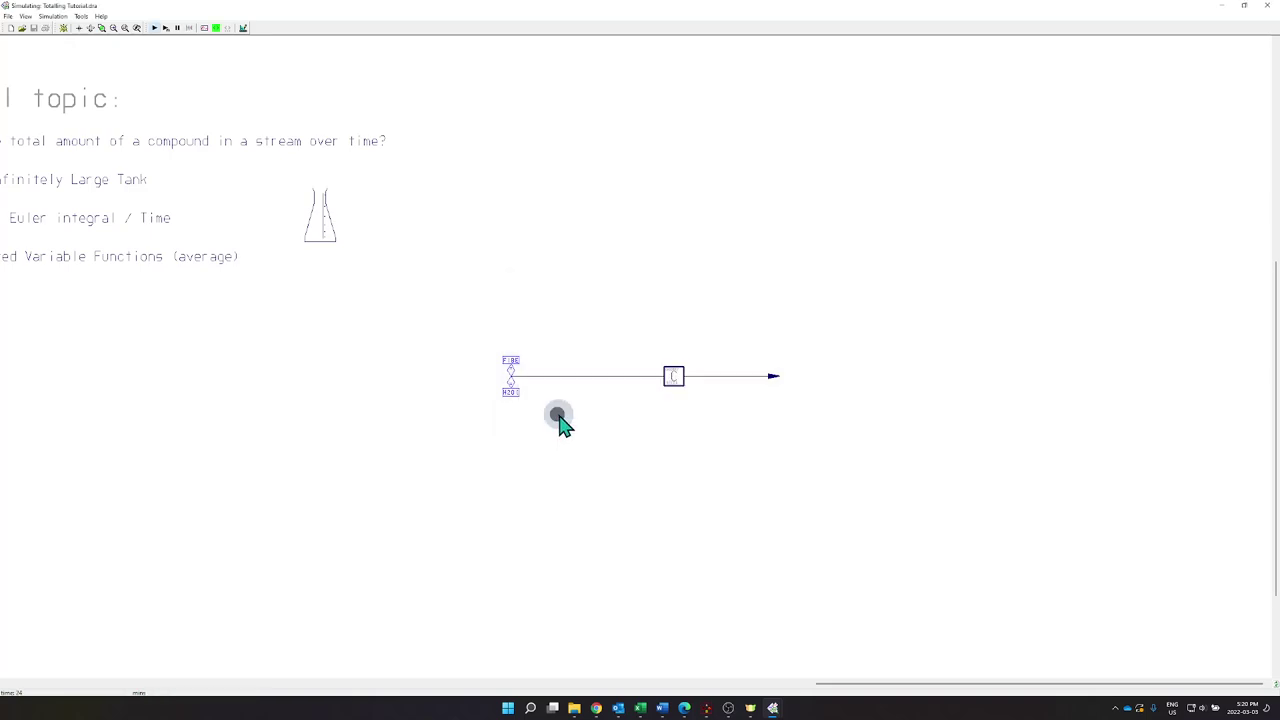
# Step: Check the consistency meter's measured value and return to drawing mode
pyautogui.doubleClick(681, 381)
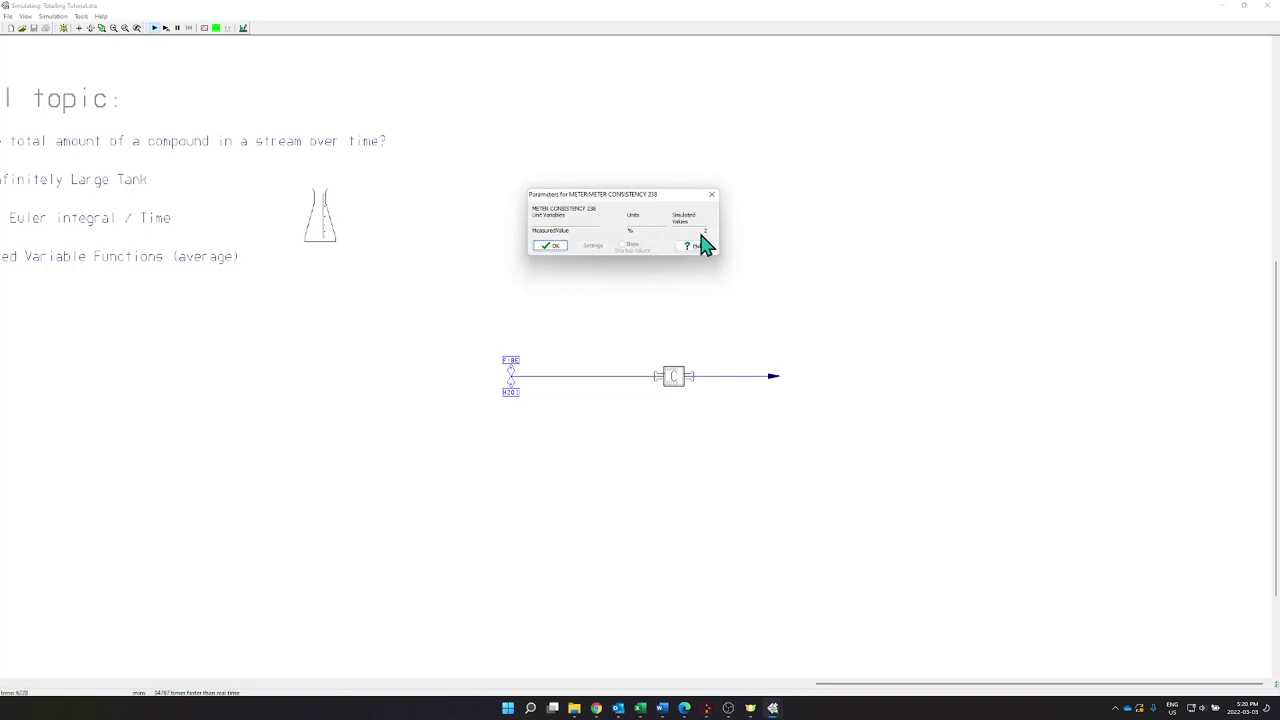
pyautogui.click(554, 246)
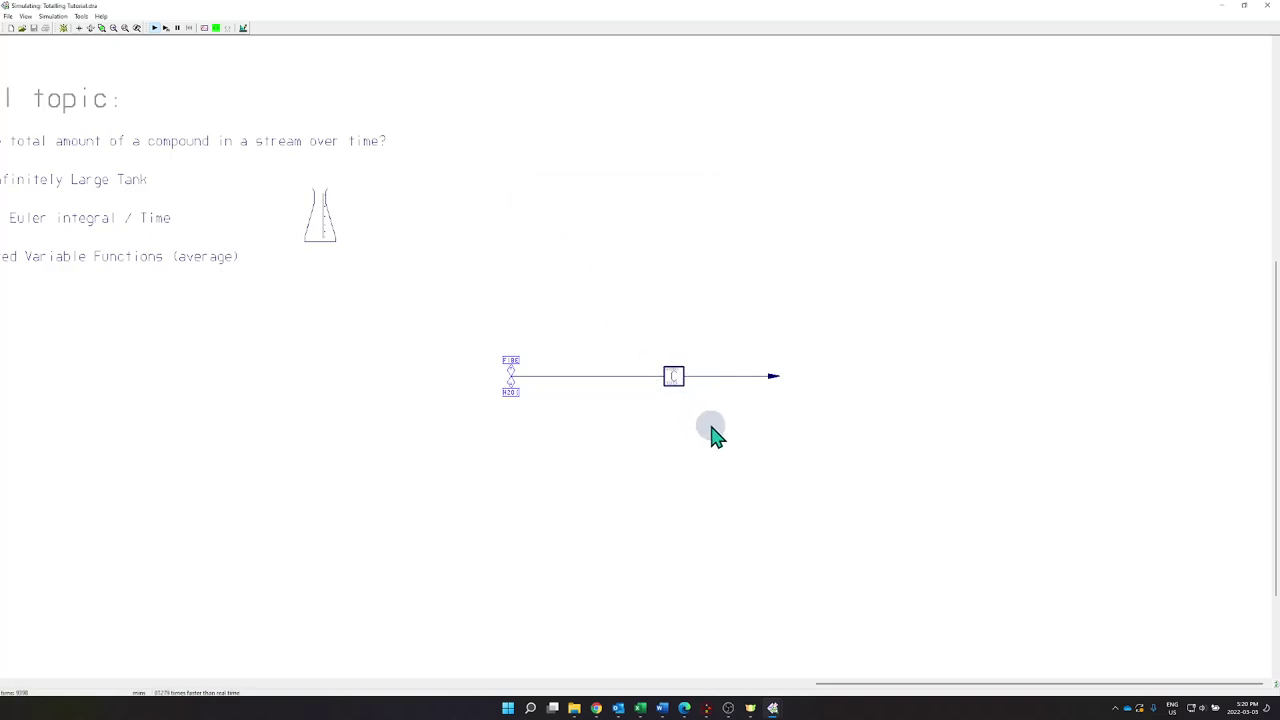
pyautogui.scroll(-2, 711, 434)
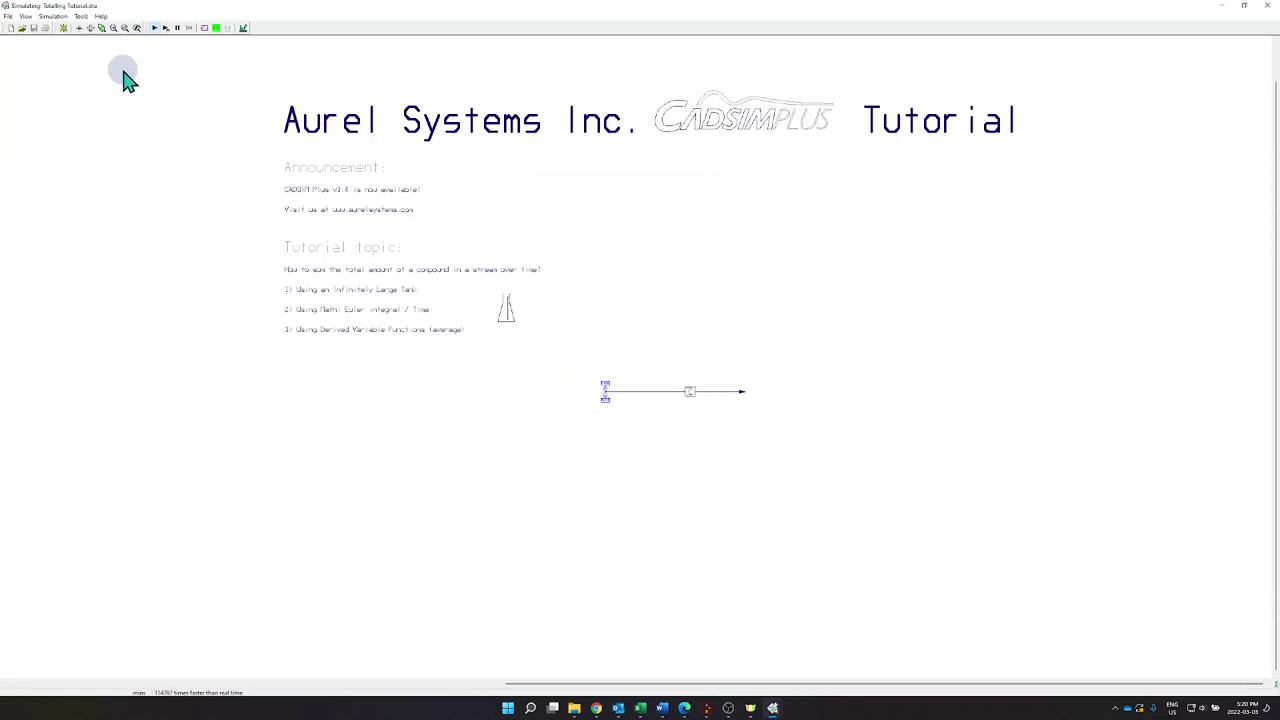
pyautogui.click(238, 29)
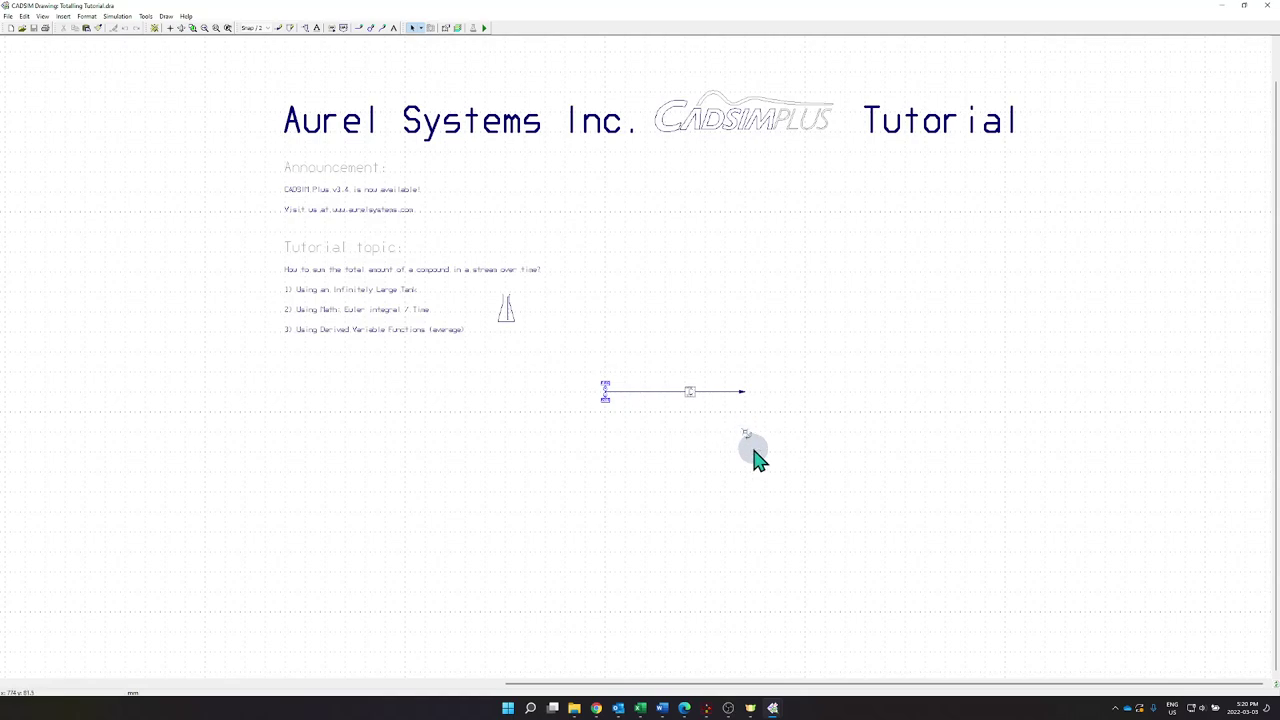
# Step: Insert a vertical, open-top, flat-bottom tank with right overflow, no level bar and vented gases below the feed stream's end
pyautogui.scroll(1, 755, 448)
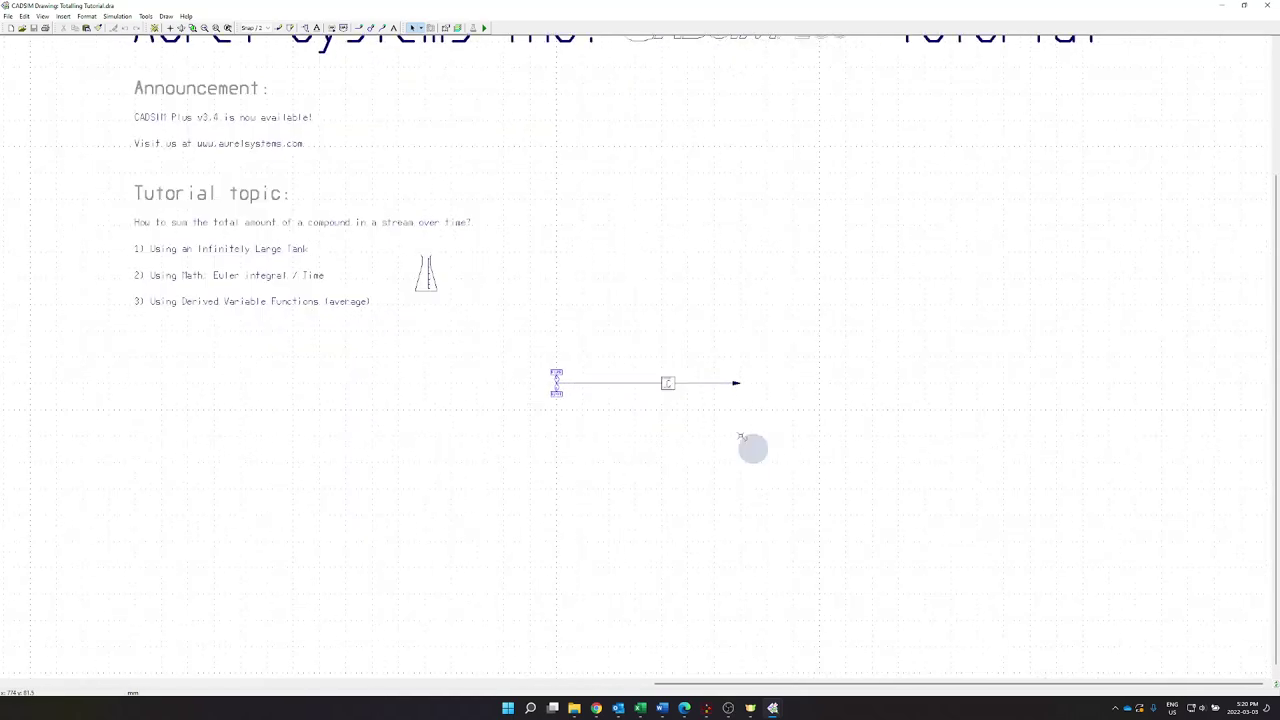
pyautogui.click(305, 28)
pyautogui.click(572, 345)
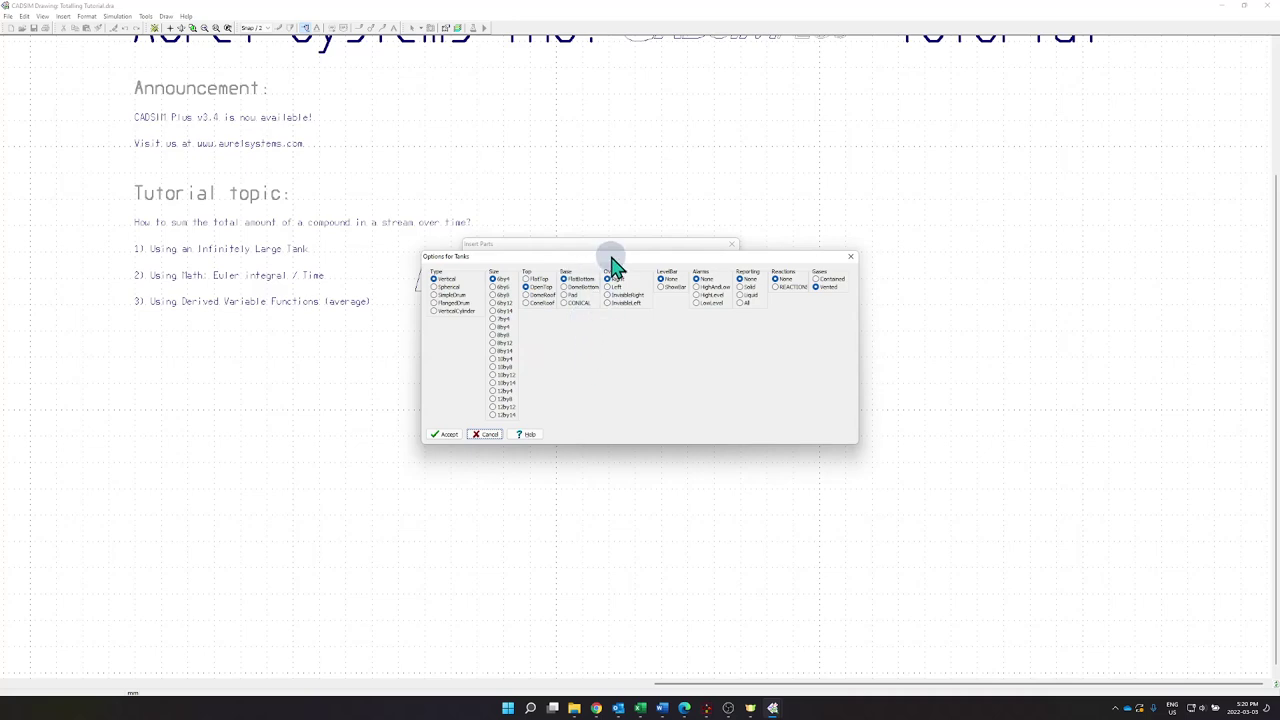
pyautogui.moveTo(611, 255); pyautogui.dragTo(613, 363)
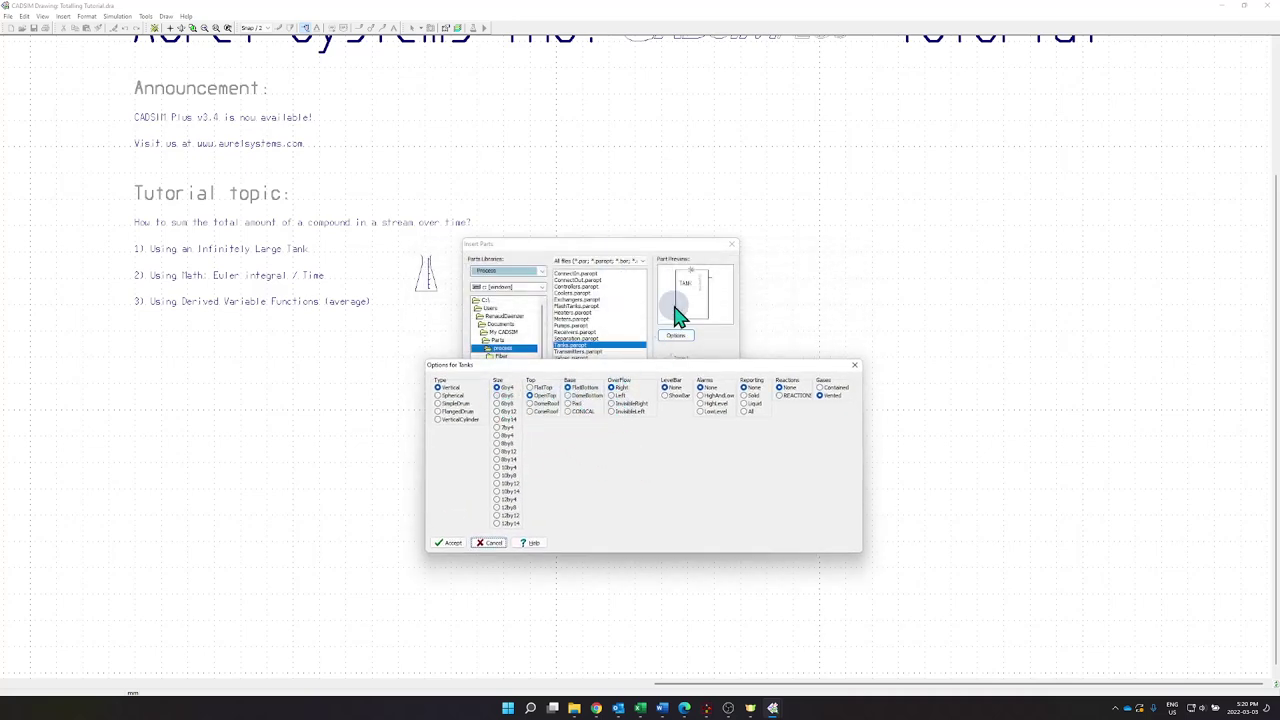
pyautogui.click(674, 396)
pyautogui.click(668, 388)
pyautogui.click(450, 546)
pyautogui.click(678, 357)
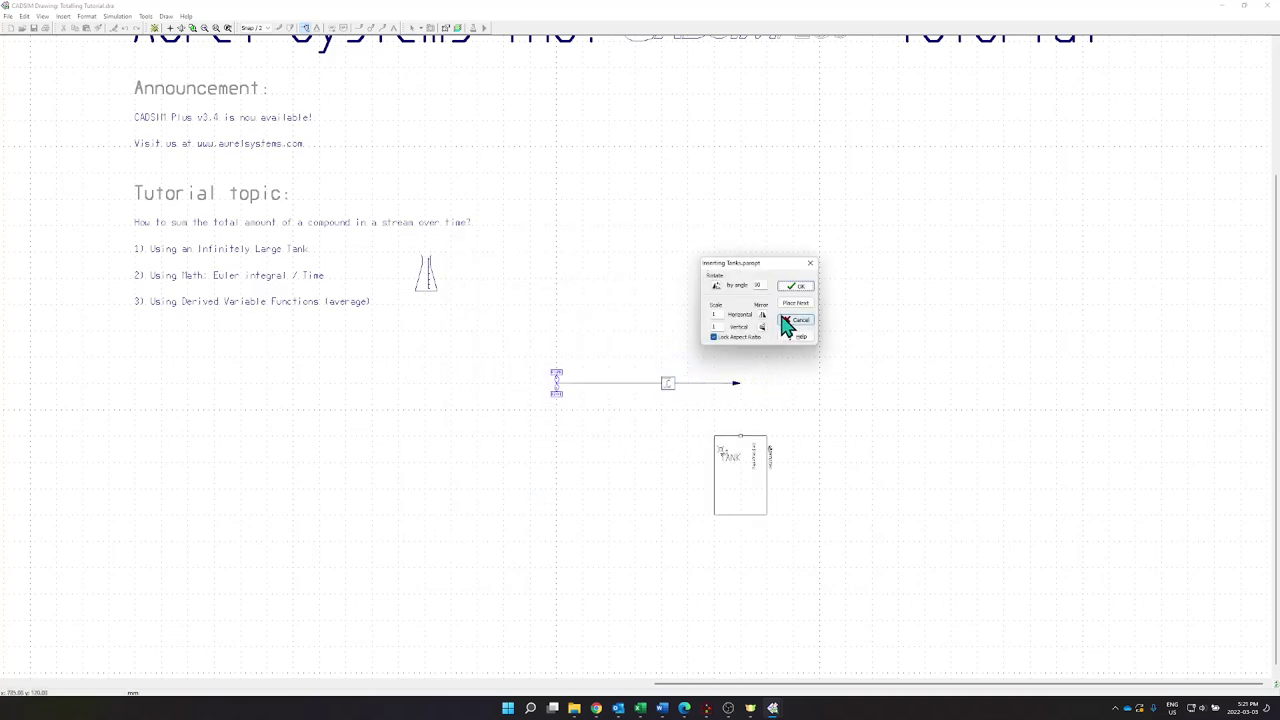
pyautogui.click(797, 289)
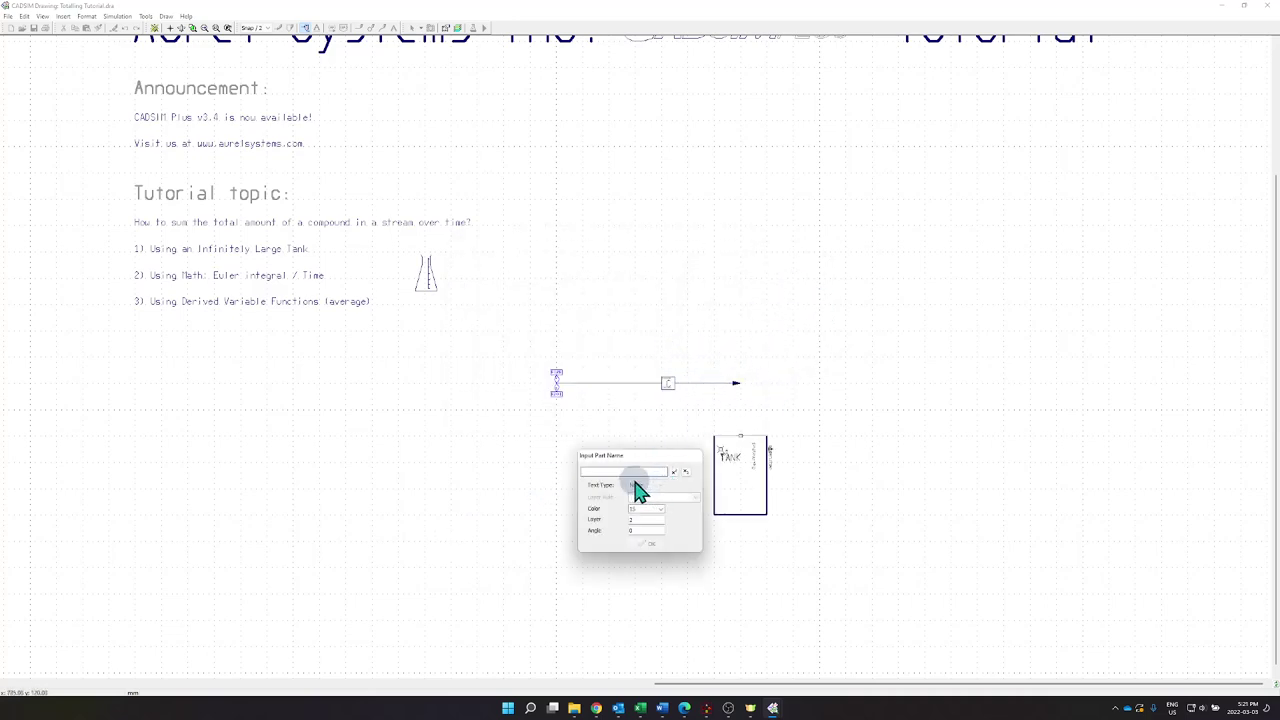
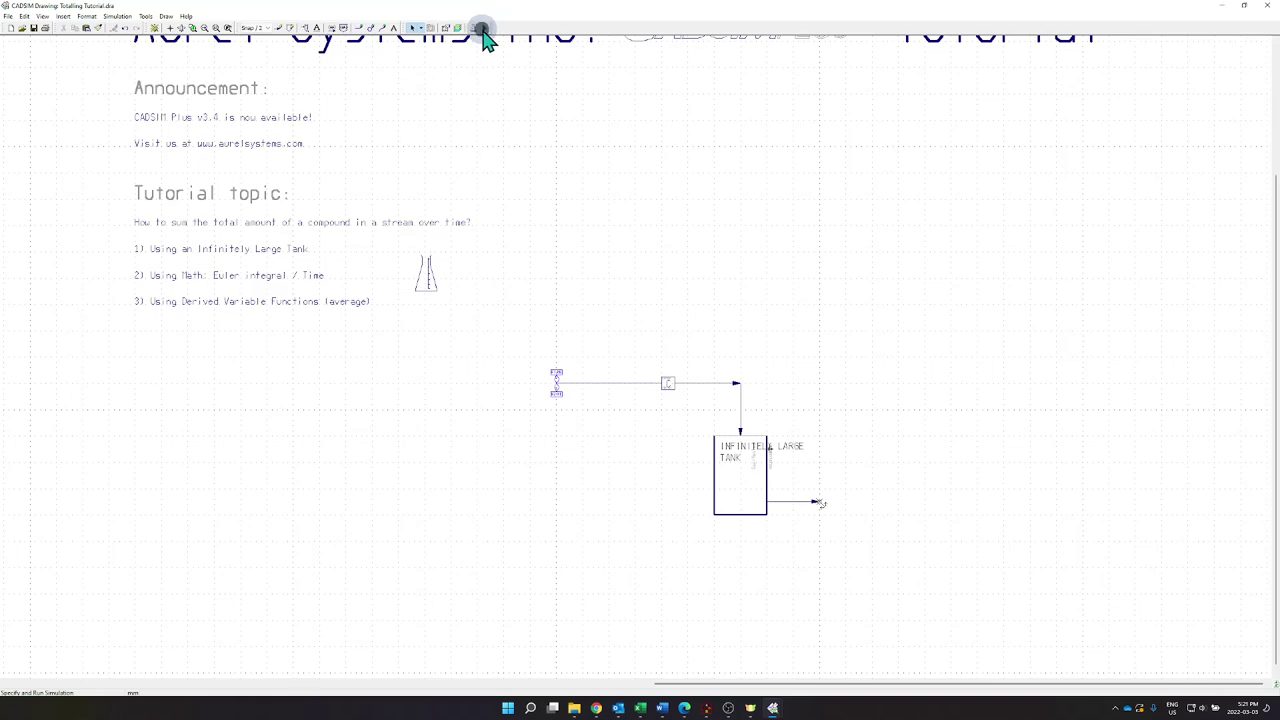
pyautogui.click(600, 368)
pyautogui.click(731, 503)
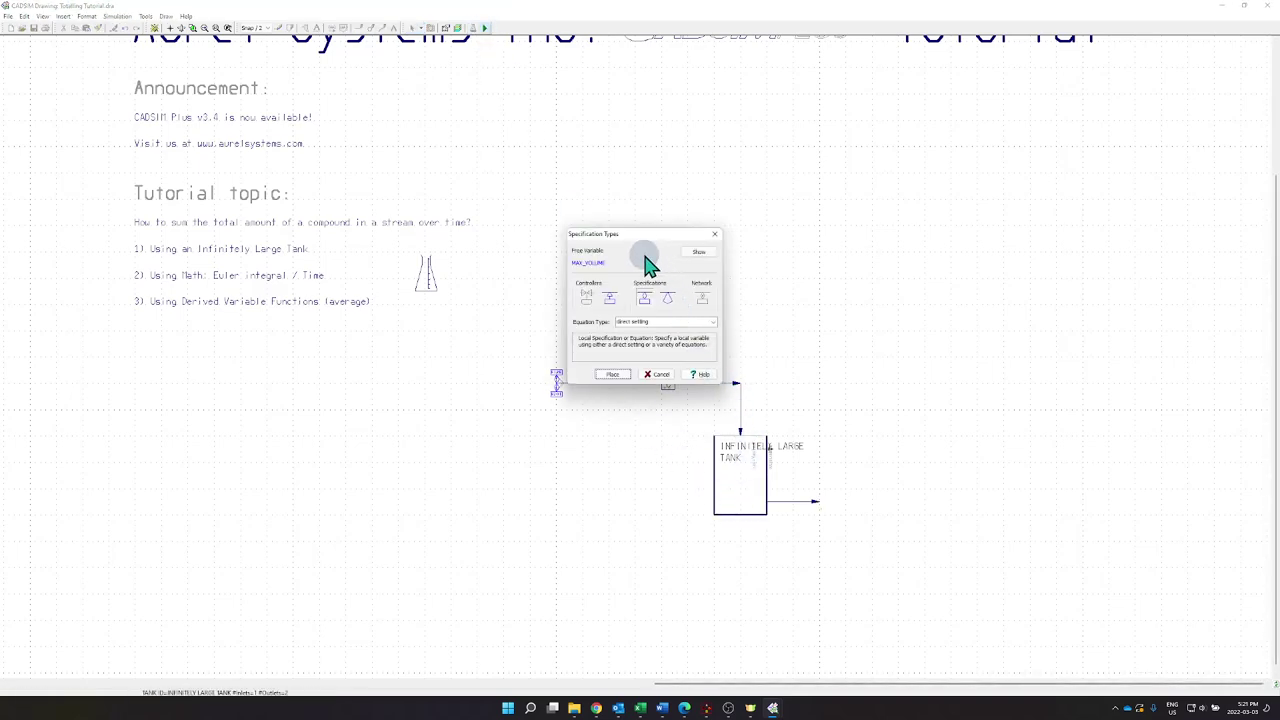
pyautogui.click(655, 302)
pyautogui.click(613, 374)
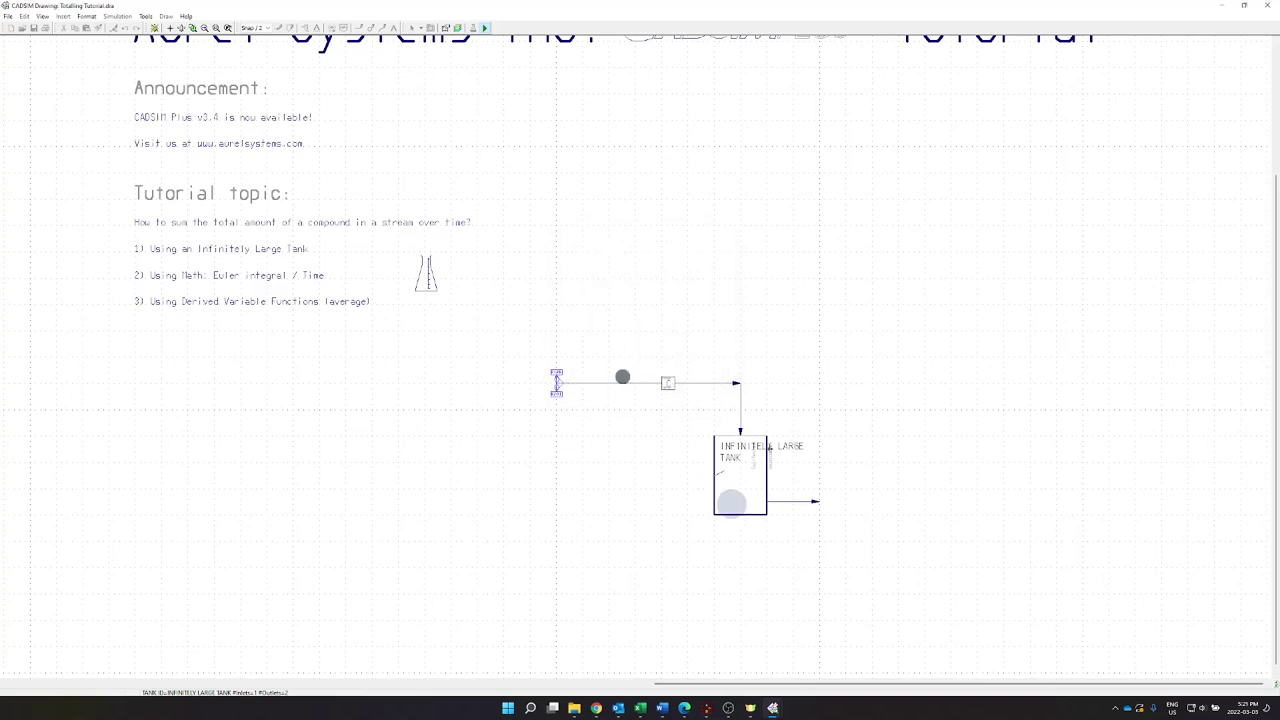
pyautogui.click(742, 508)
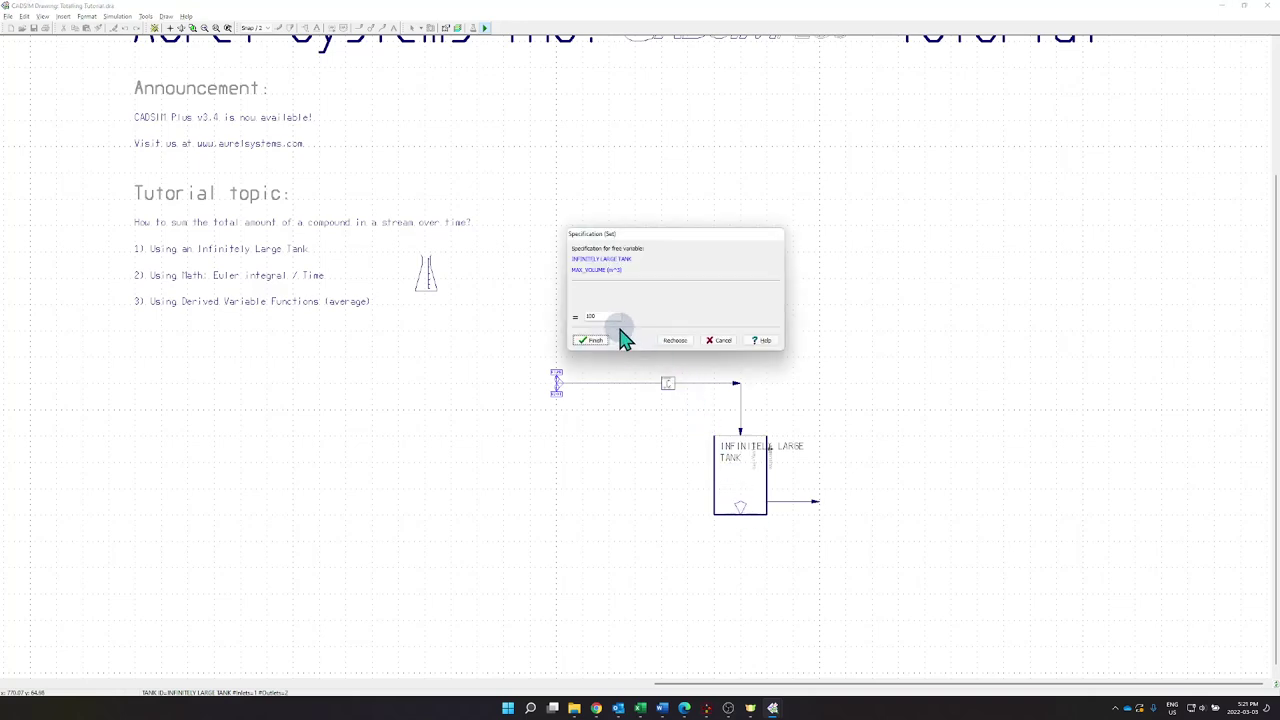
pyautogui.write('0000000')
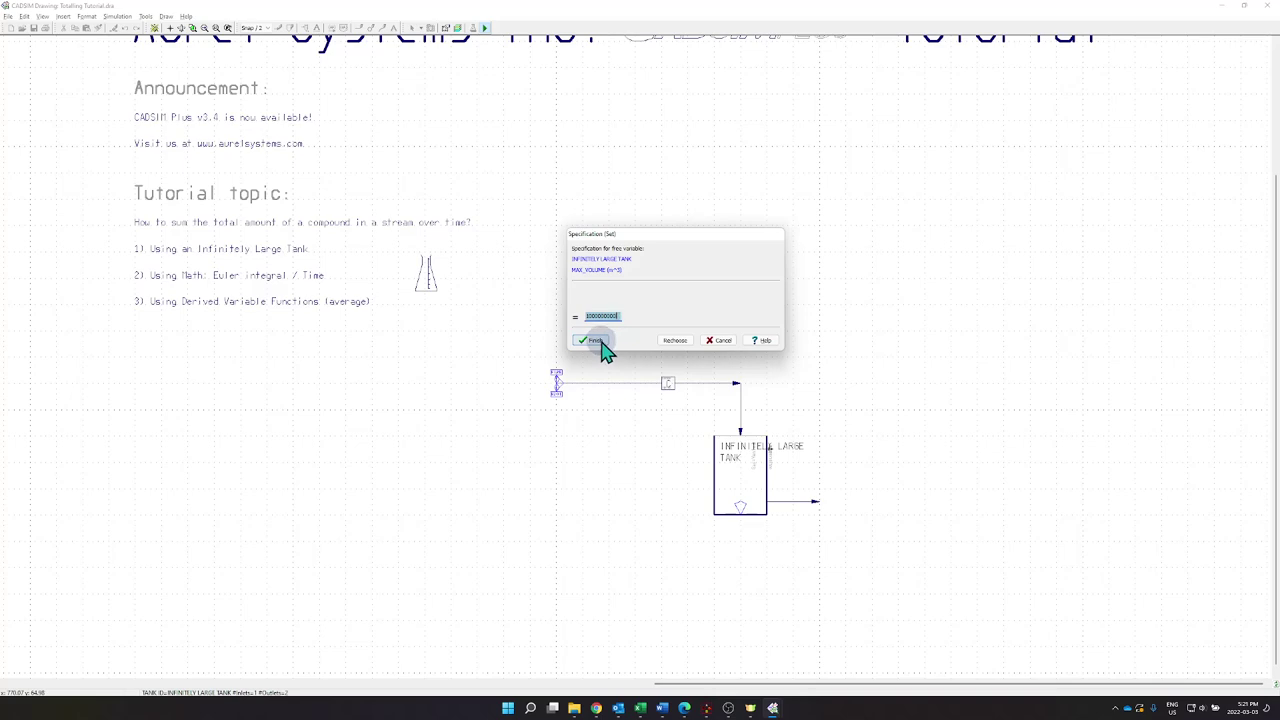
pyautogui.click(601, 341)
# Step: Specify the tank's initial volume as a direct setting of 0 m^3, placed at the tank's base
pyautogui.click(620, 374)
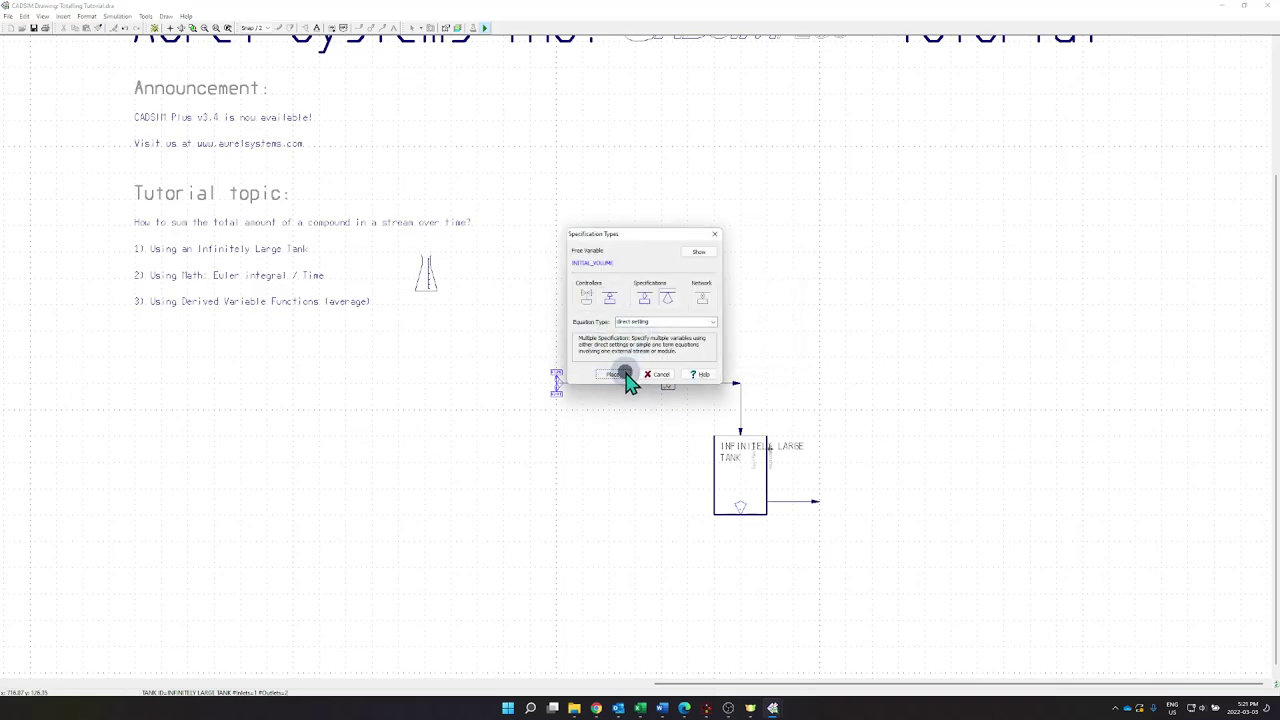
pyautogui.click(740, 516)
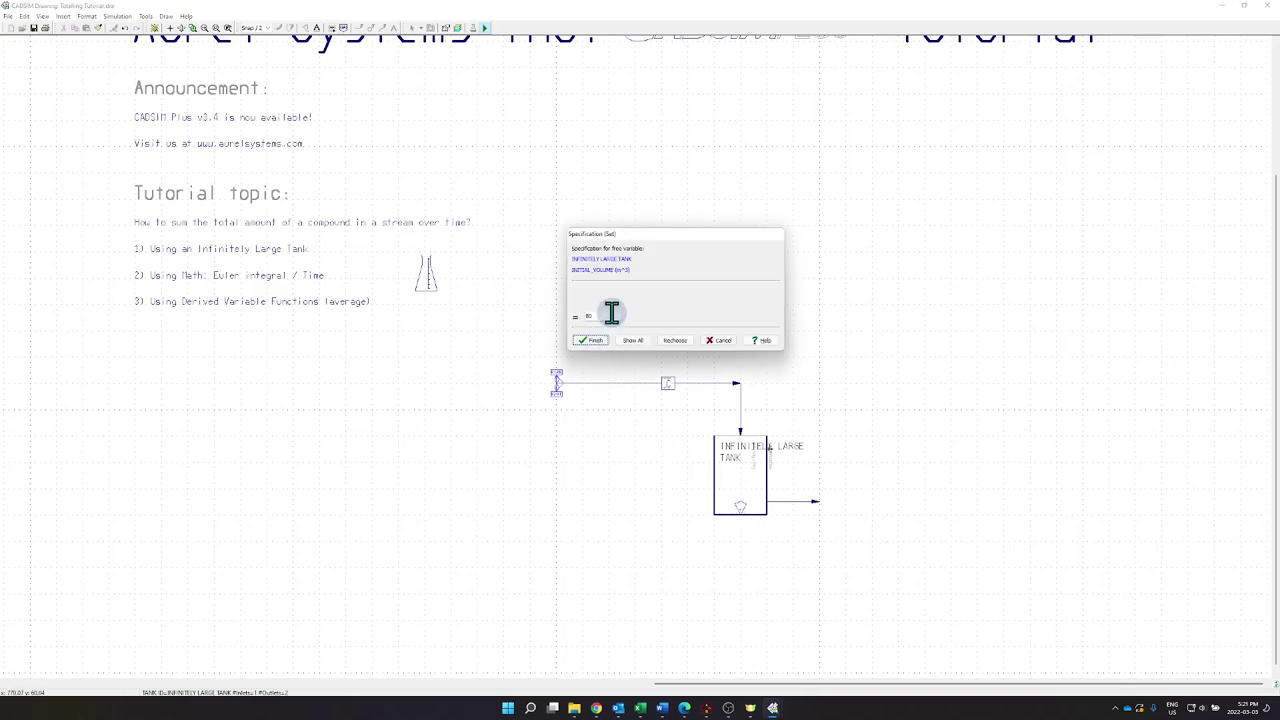
pyautogui.click(594, 341)
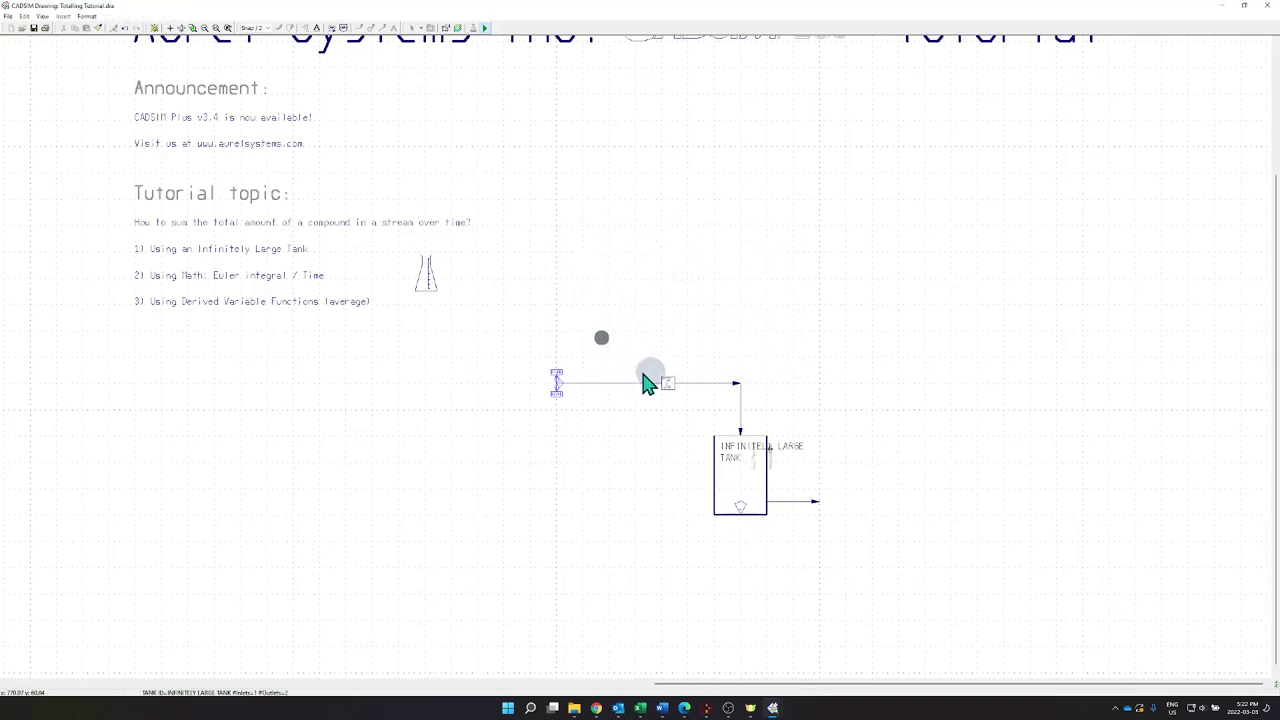
# Step: Specify the flow of the tank's lower outlet stream in kg/min as a direct setting, placed below that stream
pyautogui.click(780, 474)
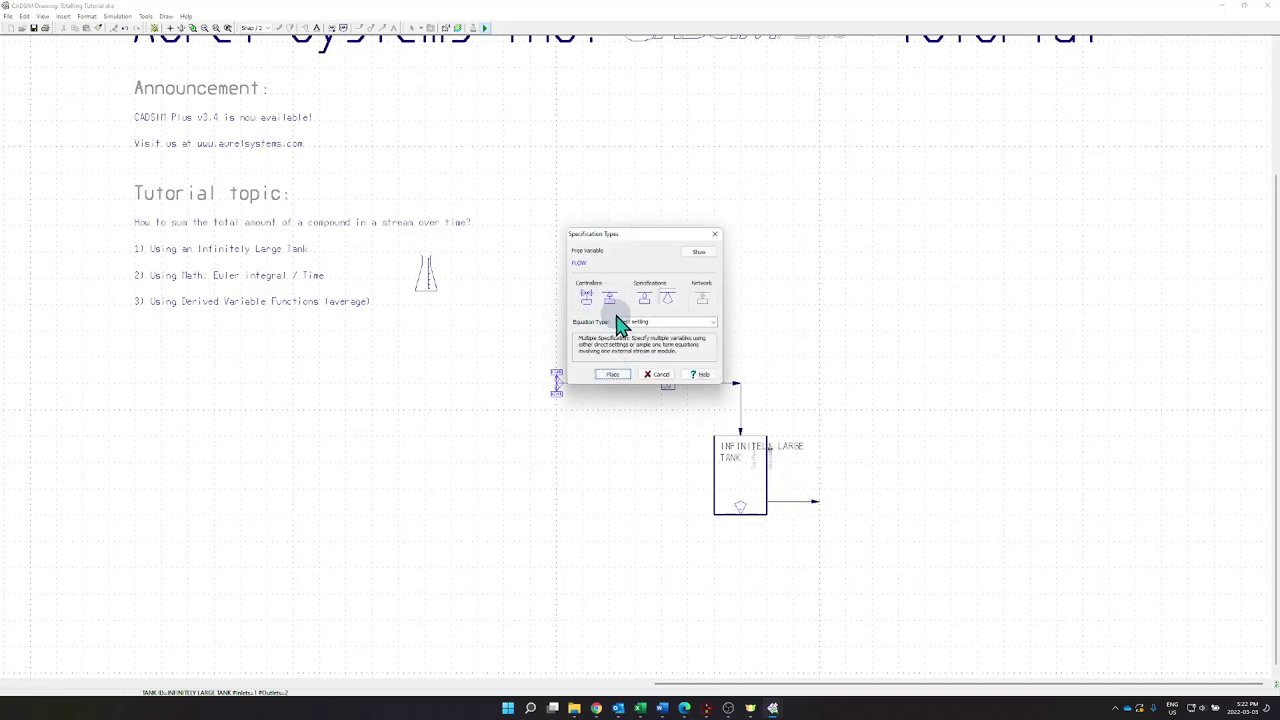
pyautogui.click(610, 375)
pyautogui.click(812, 550)
pyautogui.click(791, 551)
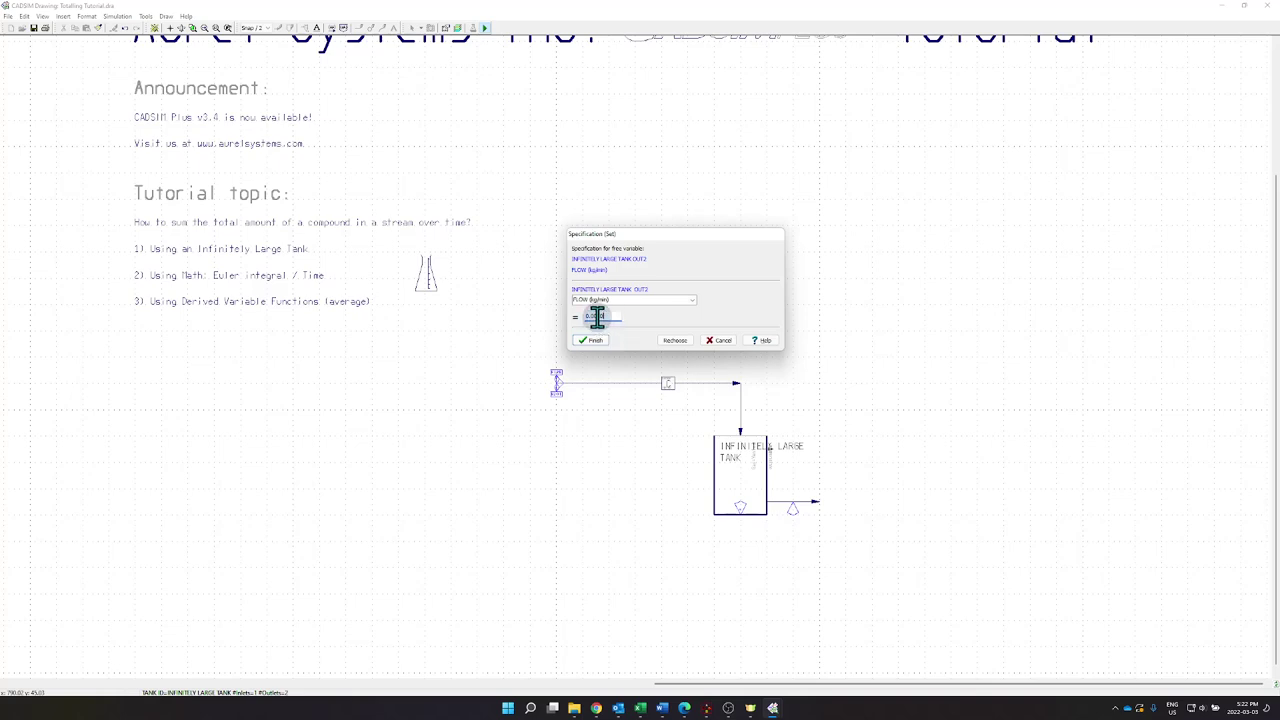
pyautogui.click(598, 343)
# Step: Enter simulation mode with the specified drawing saved and run the simulation without a startup file
pyautogui.click(605, 363)
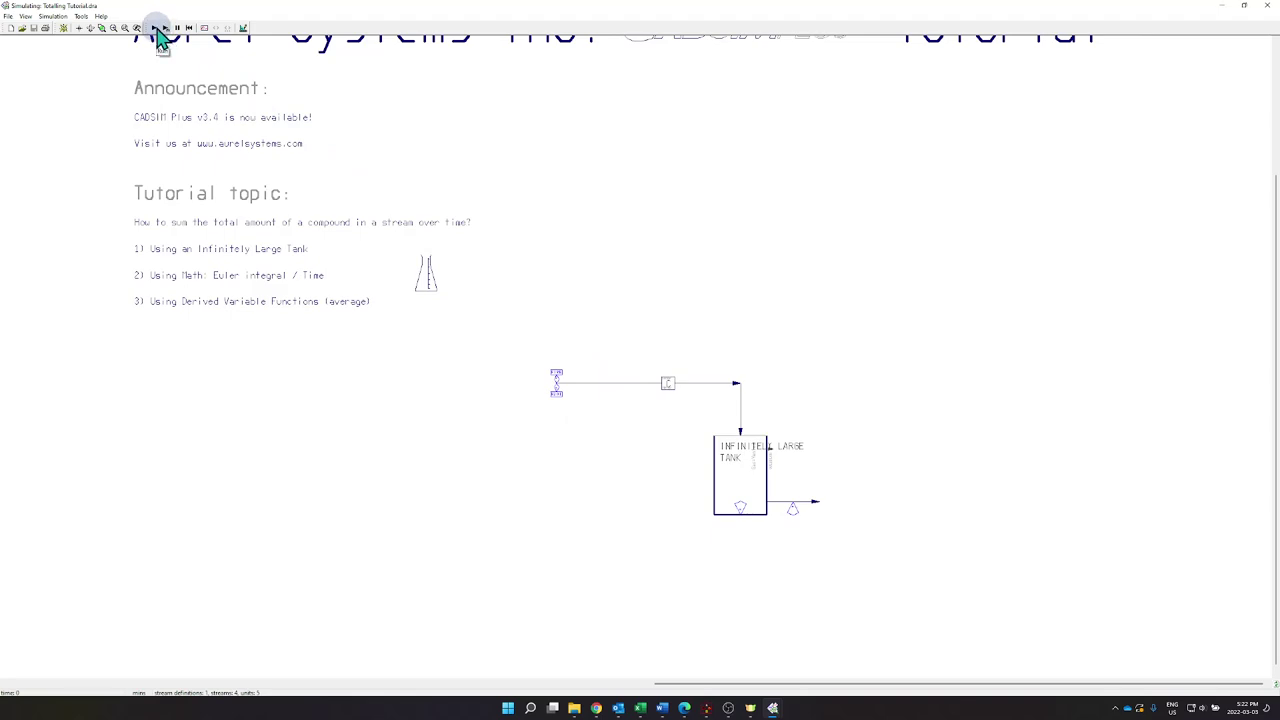
pyautogui.click(156, 28)
pyautogui.click(563, 413)
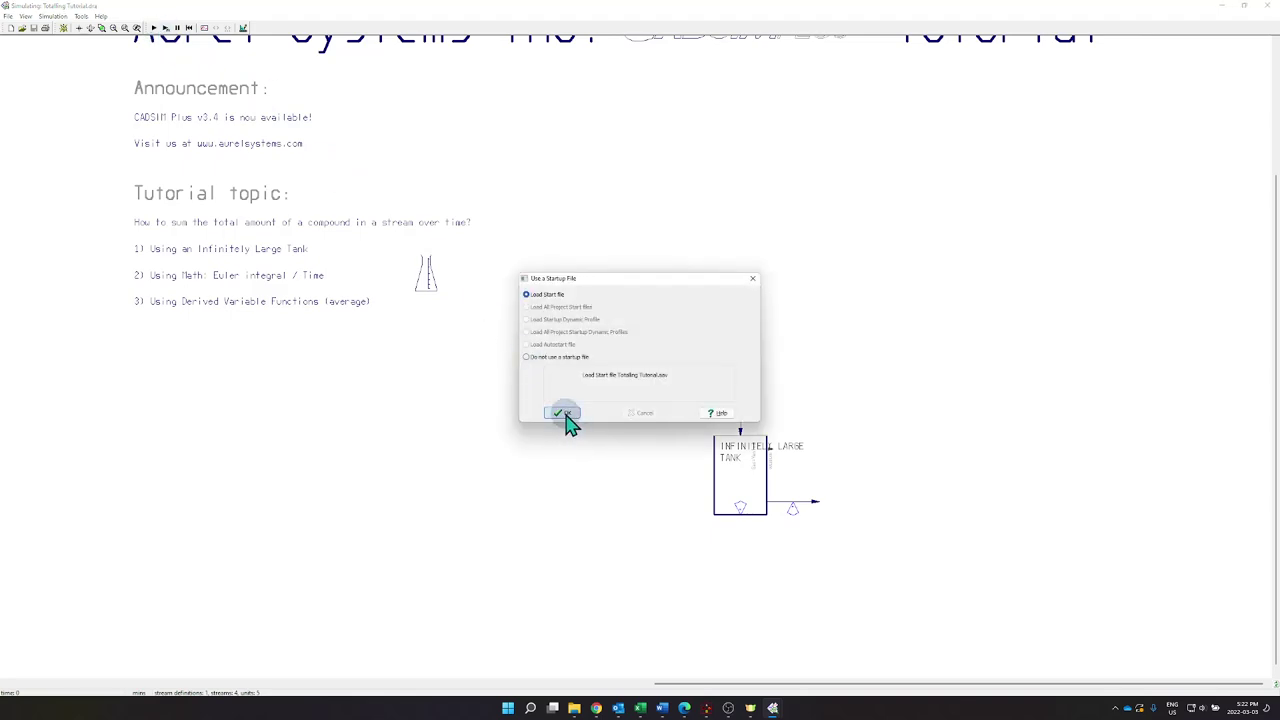
pyautogui.click(548, 357)
pyautogui.click(563, 413)
# Step: Check the simulated stream variables of the tank's lower outlet and the tank's volume and level parameters
pyautogui.click(222, 118)
pyautogui.click(766, 477)
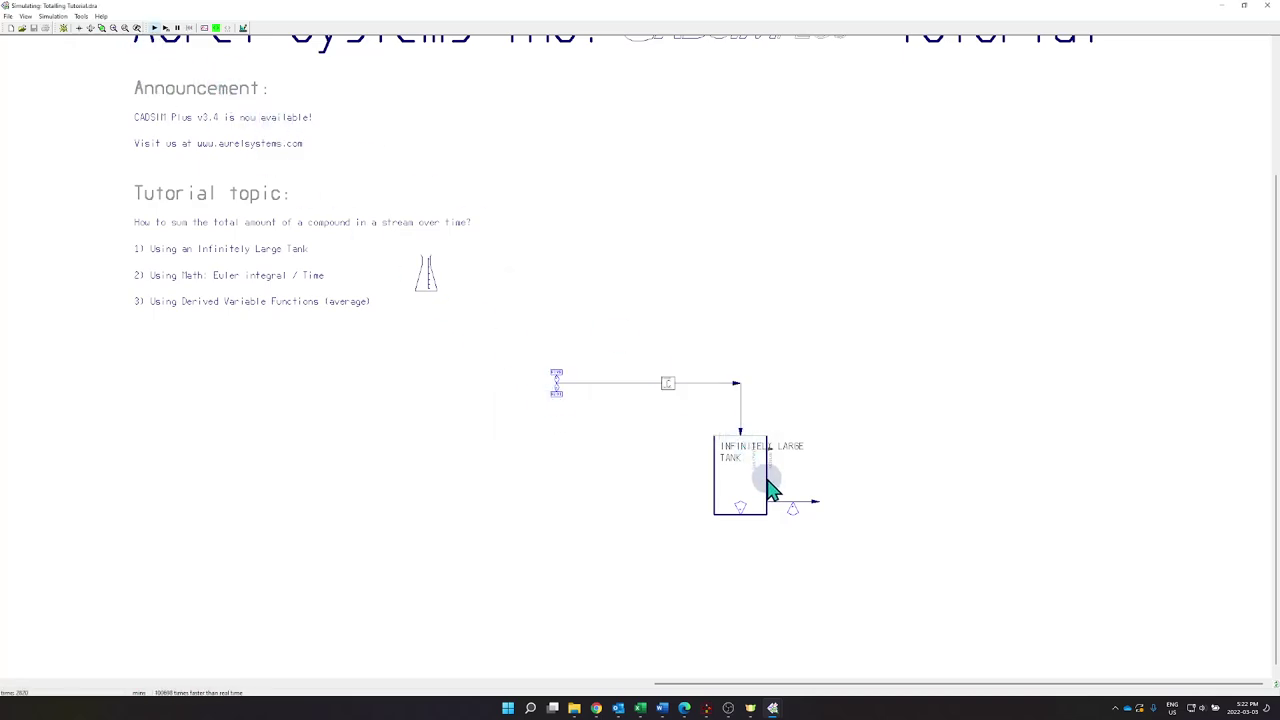
pyautogui.click(782, 505)
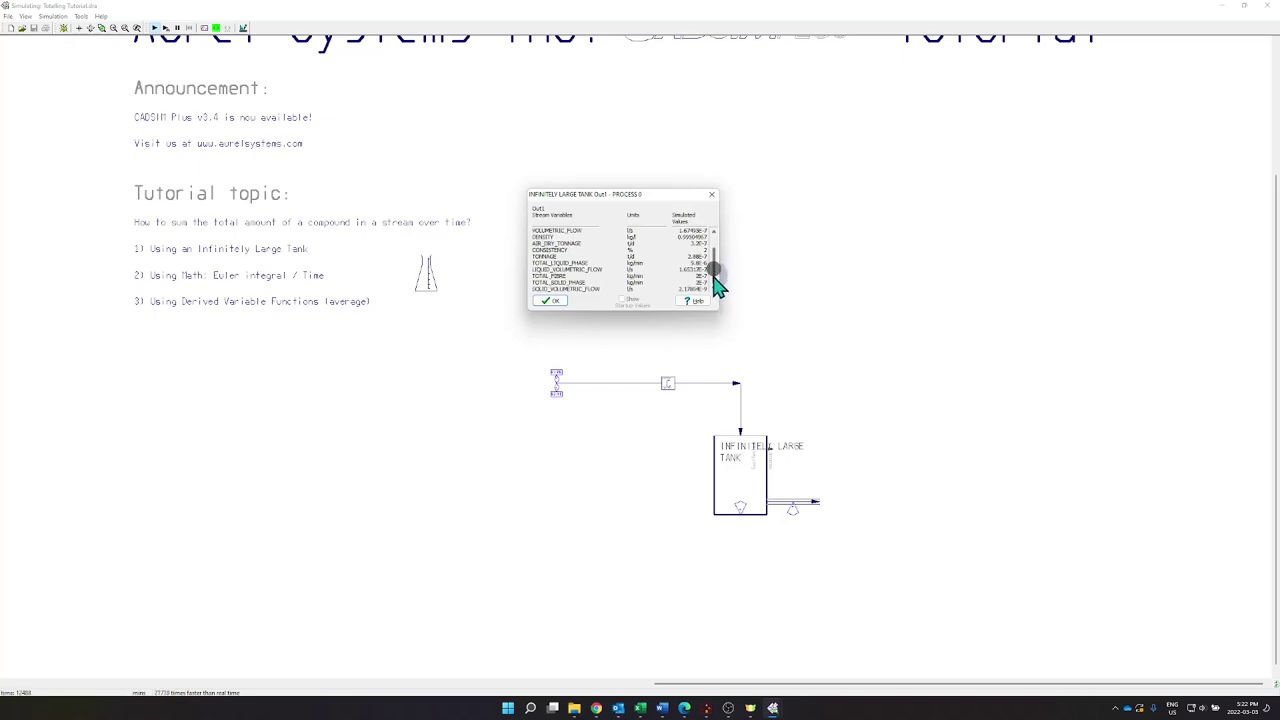
pyautogui.click(550, 301)
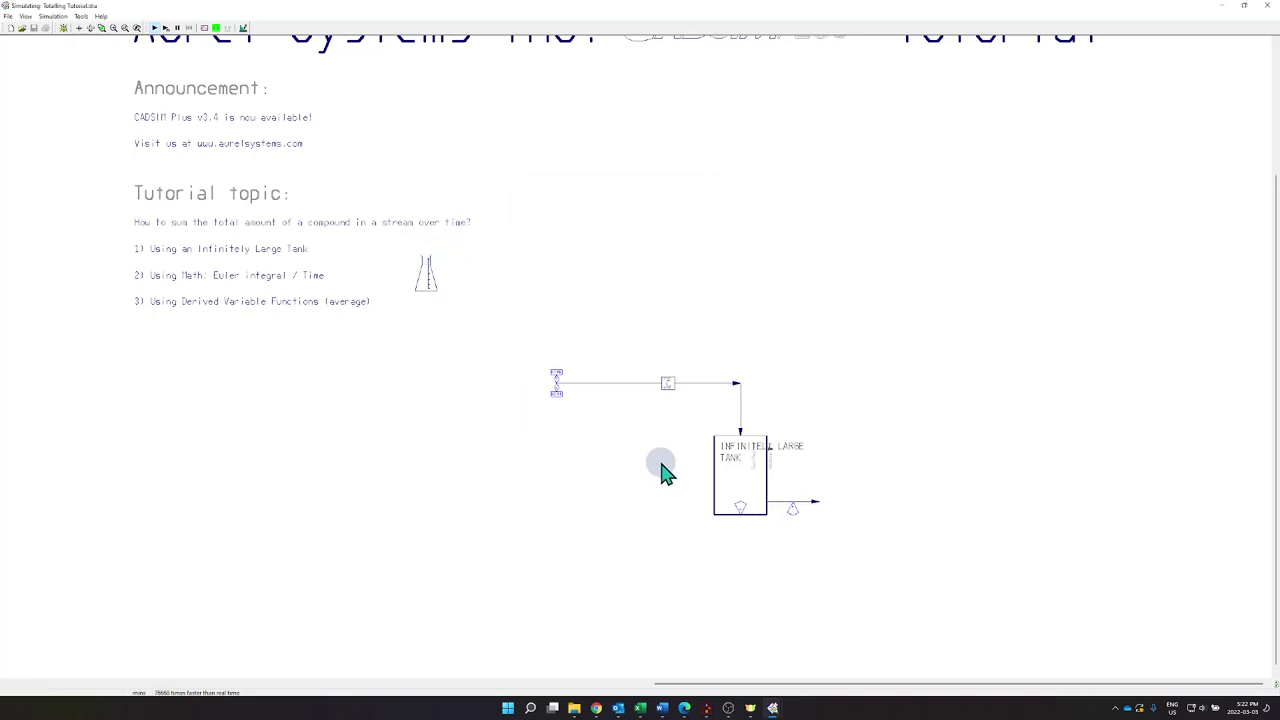
pyautogui.click(712, 481)
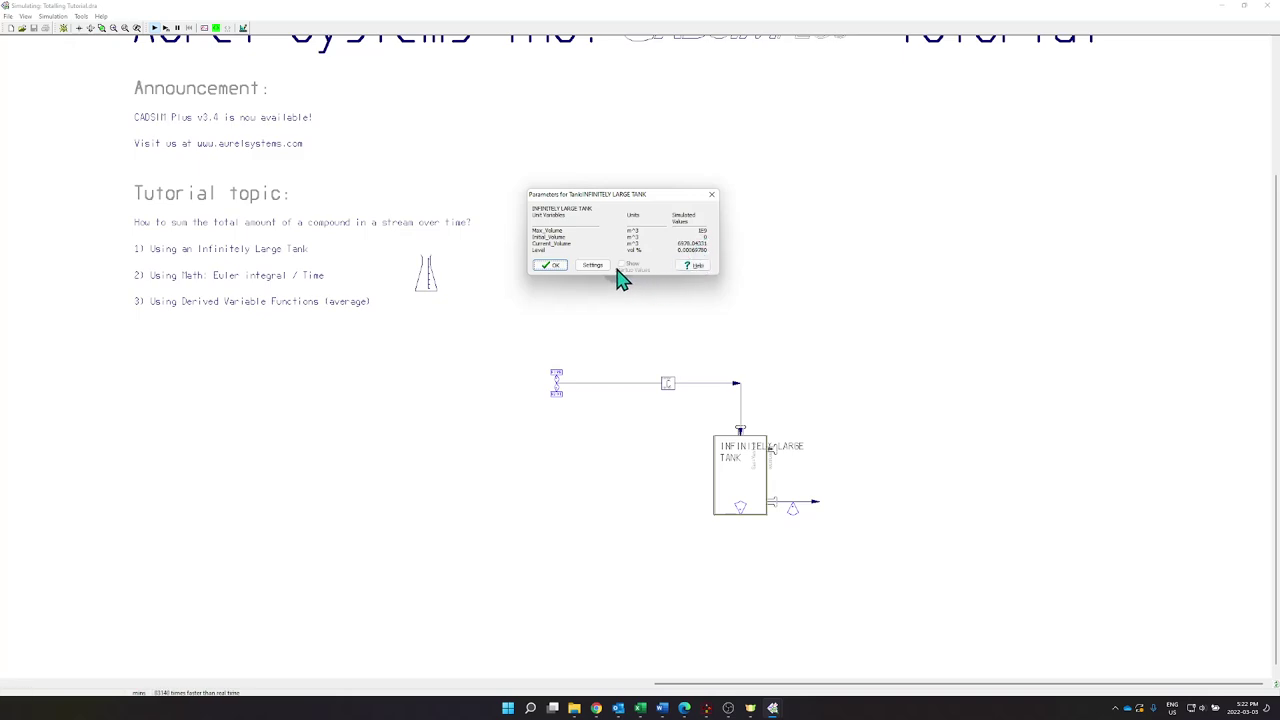
pyautogui.click(551, 266)
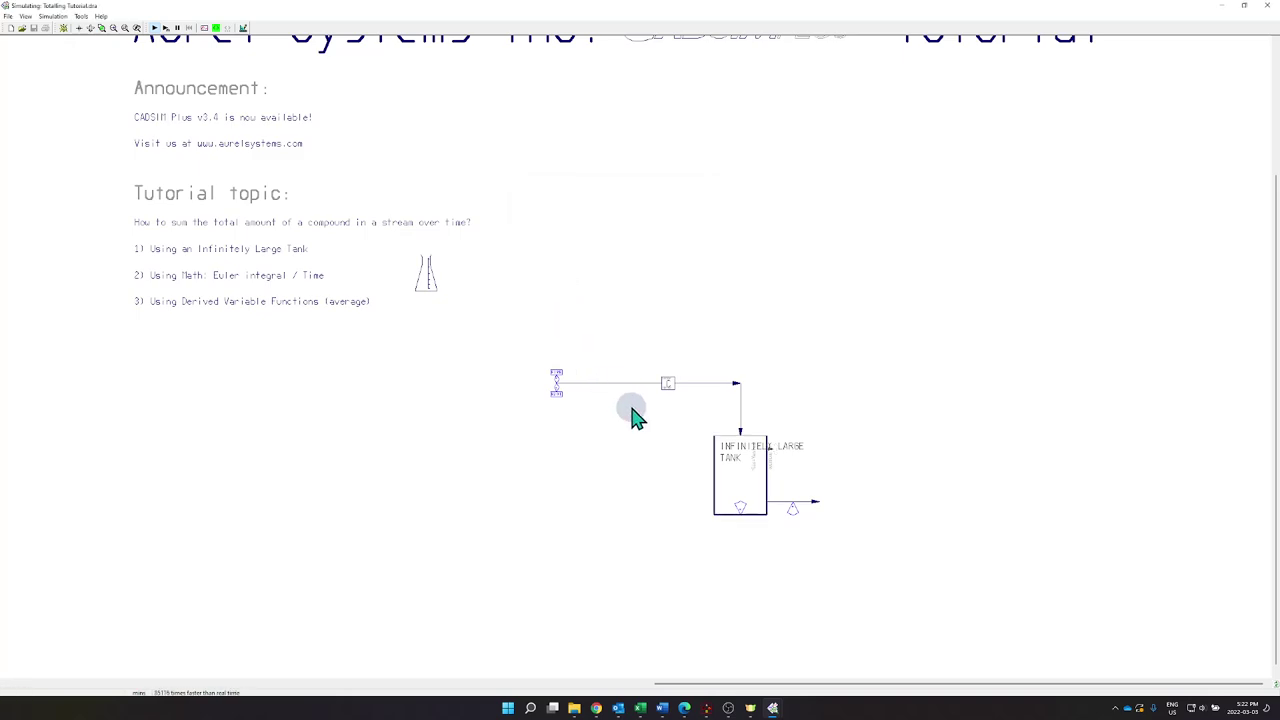
# Step: In drawing mode, add the Unit Card text REPORT=CONSISTENCY to the tank and place it just beneath the tank
pyautogui.click(243, 29)
pyautogui.click(317, 28)
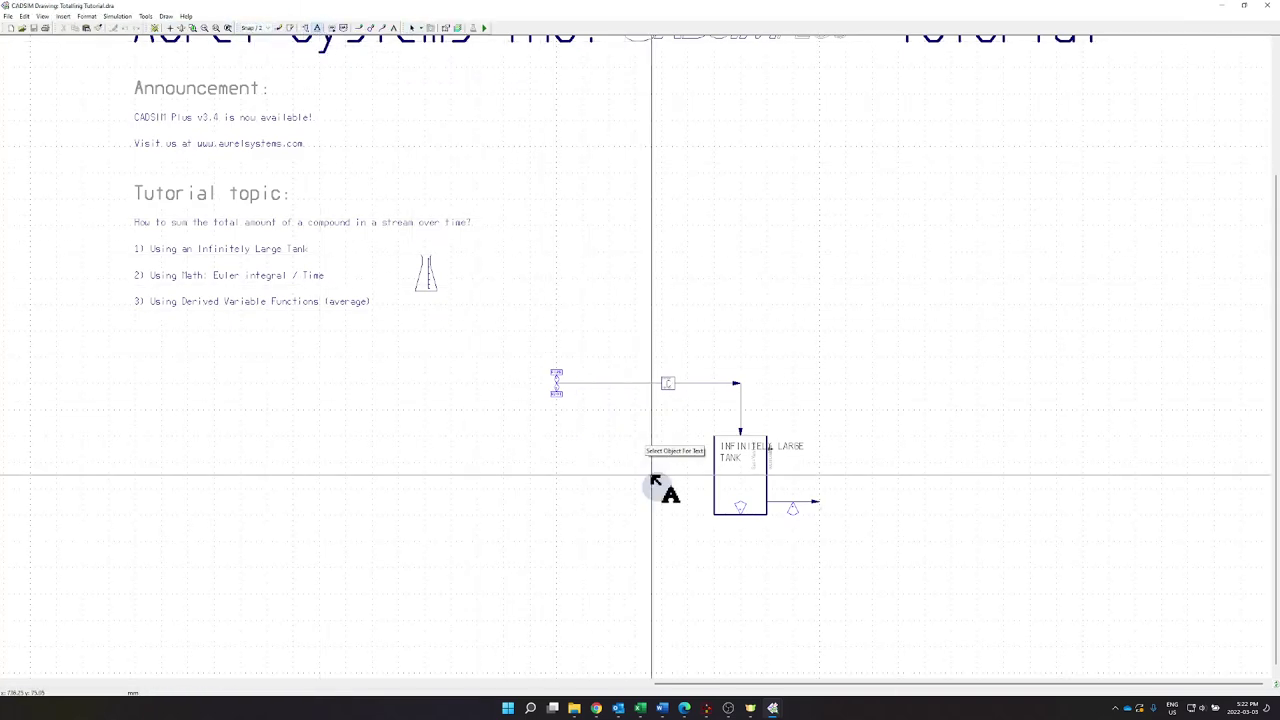
pyautogui.click(718, 516)
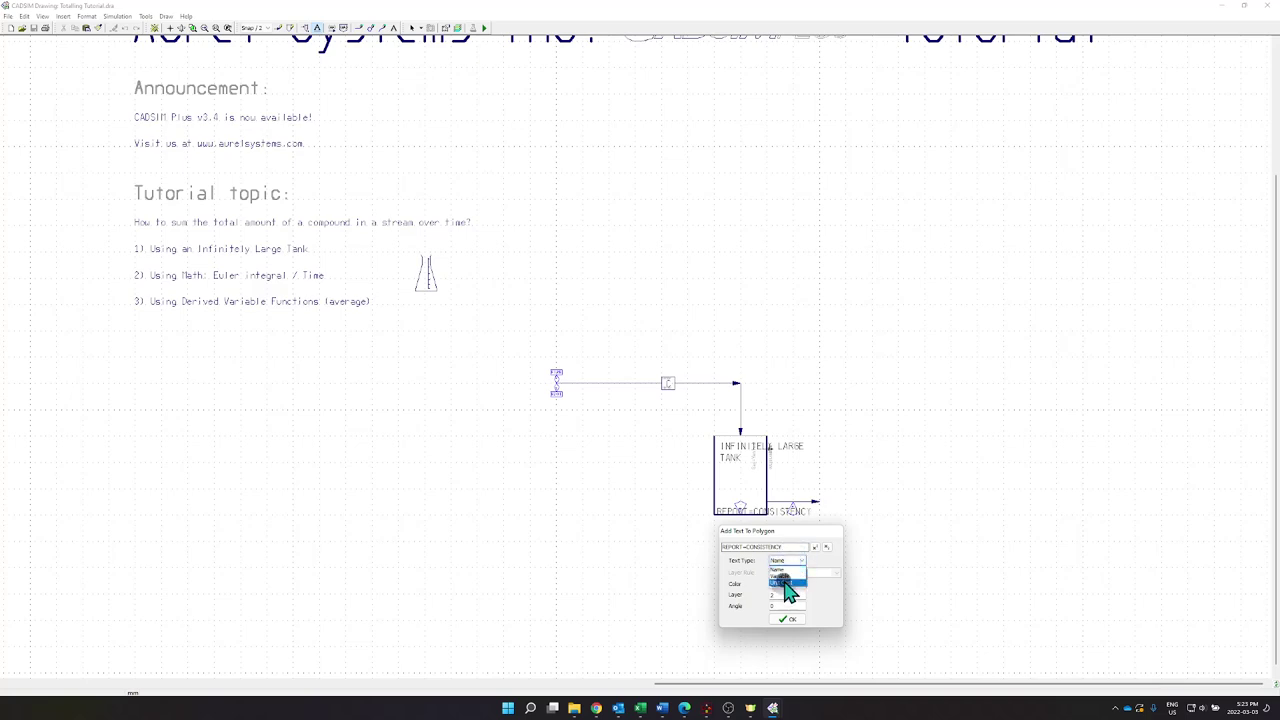
pyautogui.click(790, 622)
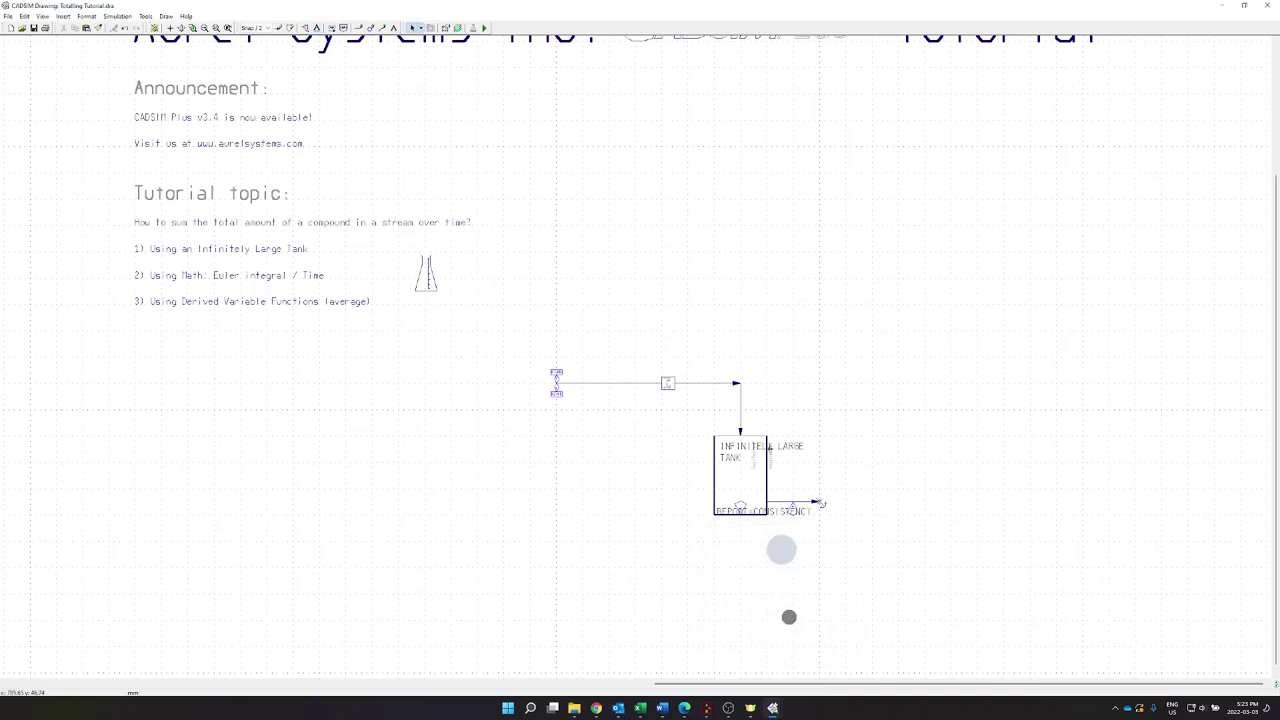
pyautogui.doubleClick(777, 520)
pyautogui.moveTo(720, 523); pyautogui.dragTo(720, 525)
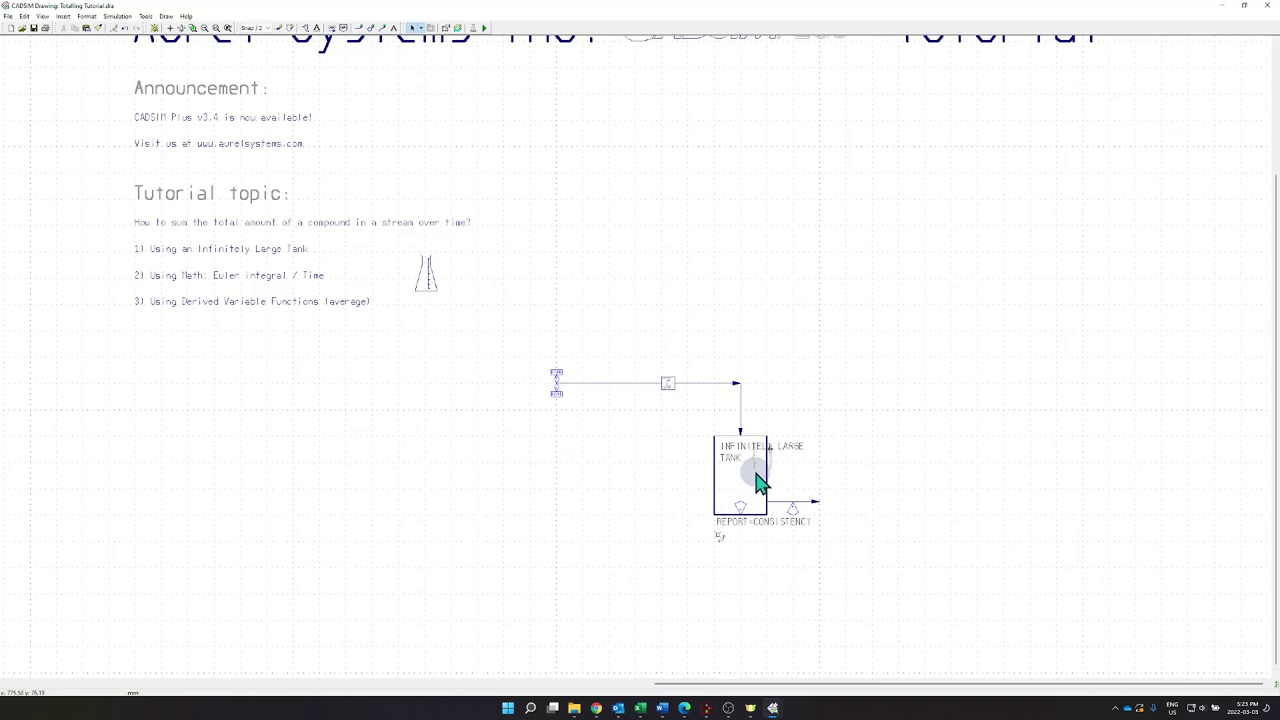
# Step: Match the REPORT=CONSISTENCY text's color, layer and size to the small vertical text inside the tank by cloning its attributes
pyautogui.doubleClick(775, 524)
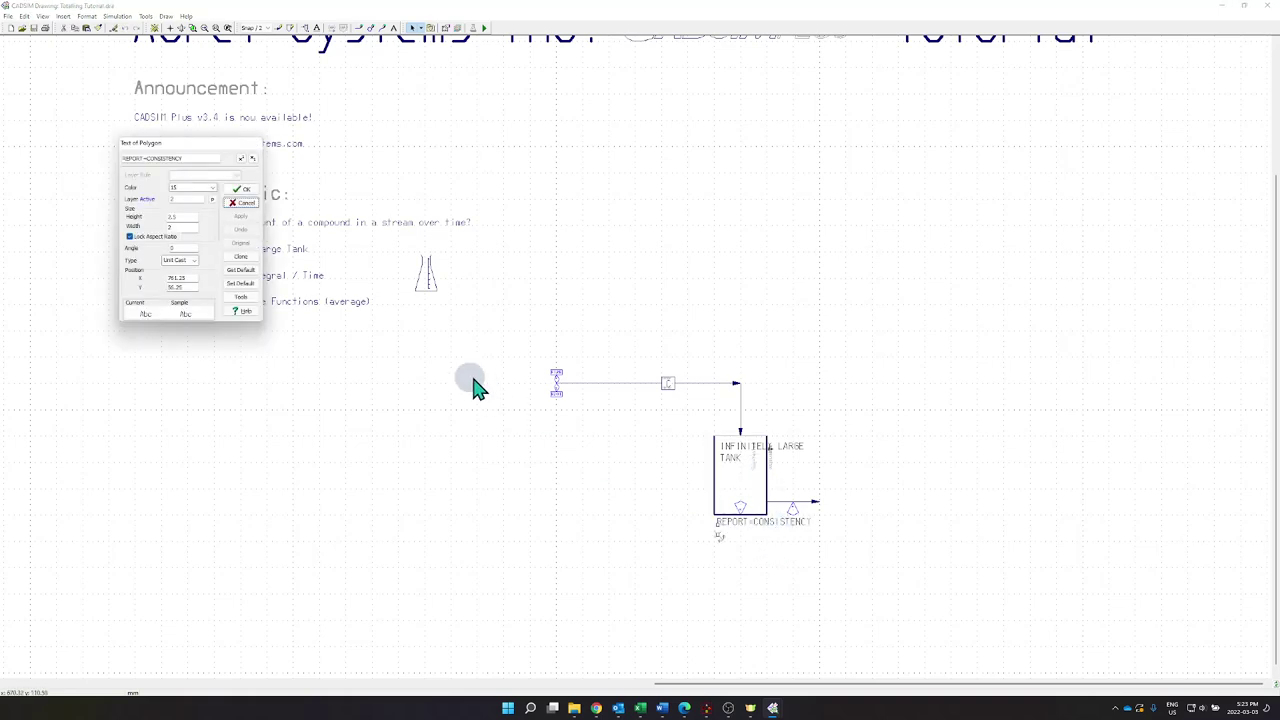
pyautogui.click(240, 258)
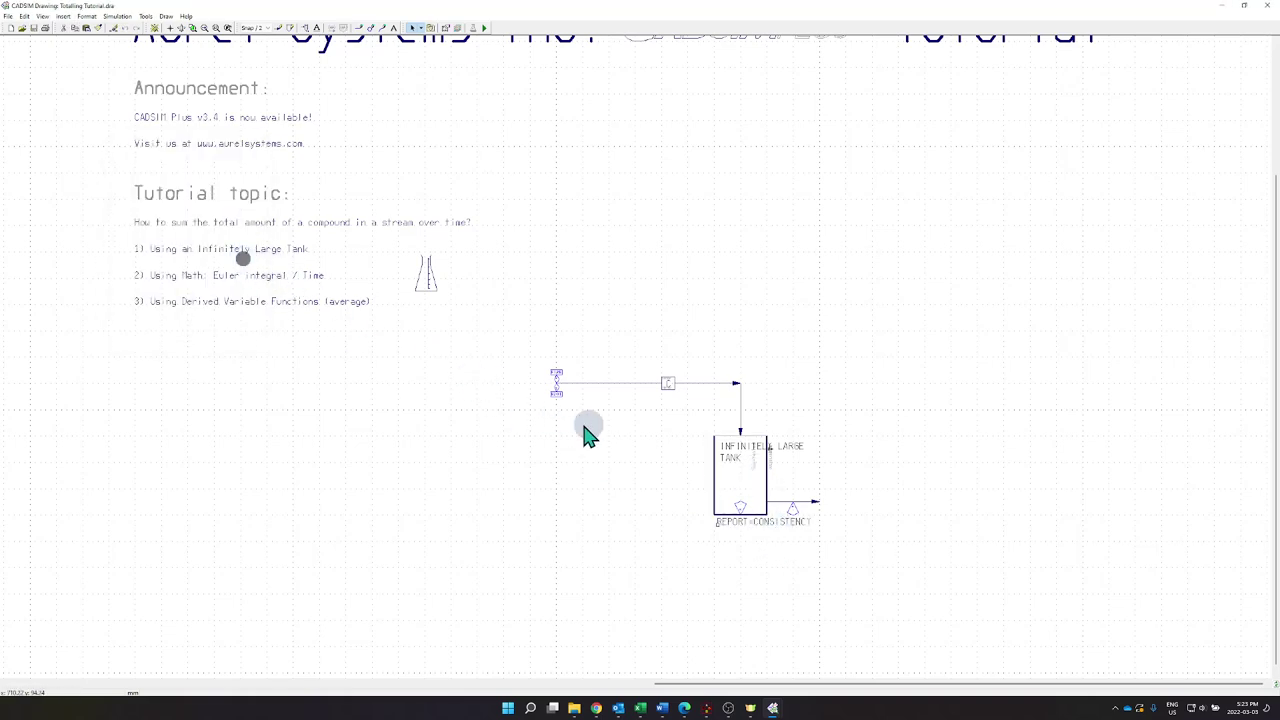
pyautogui.click(758, 476)
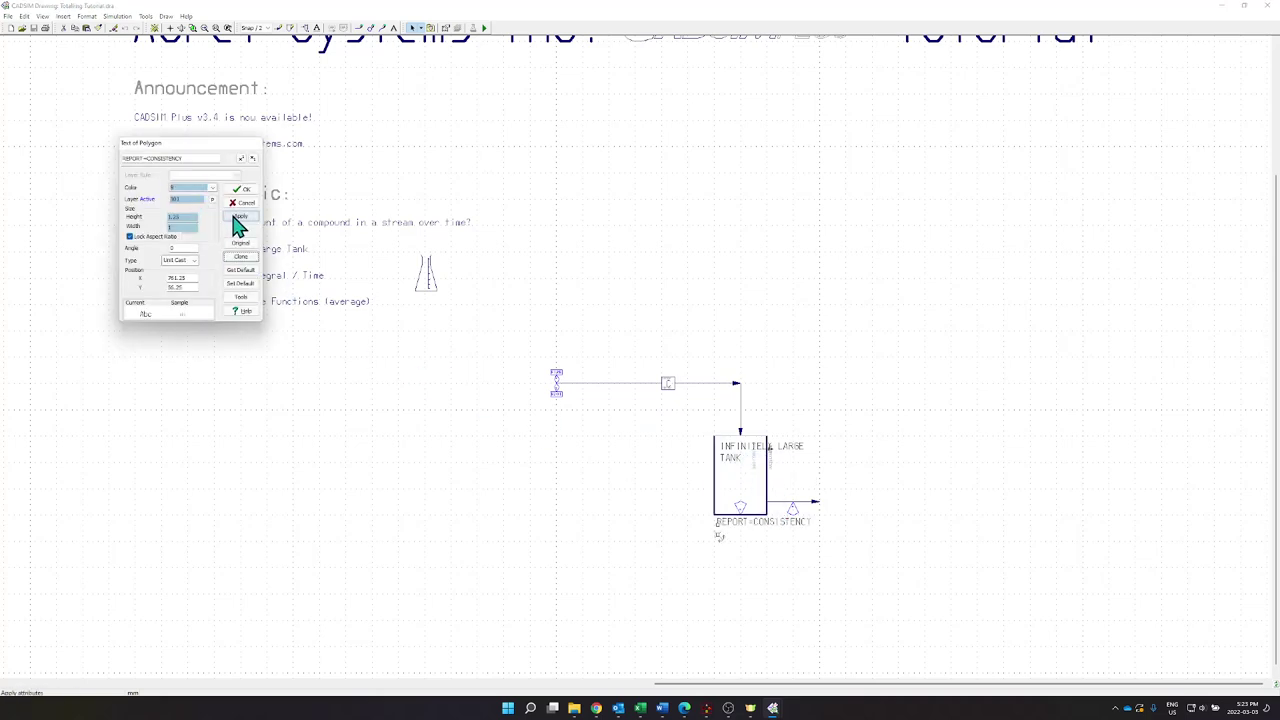
pyautogui.click(242, 189)
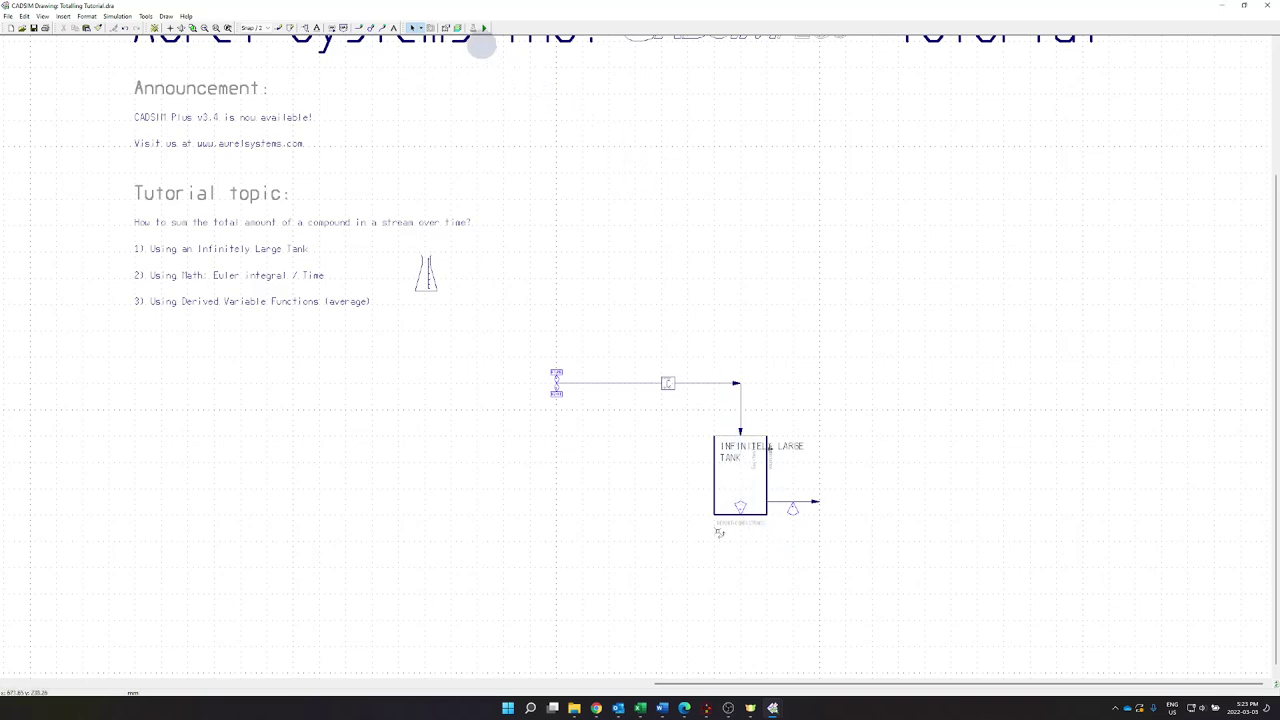
# Step: Save the modified drawing, return to simulation mode and rerun the simulation without a startup file
pyautogui.click(485, 33)
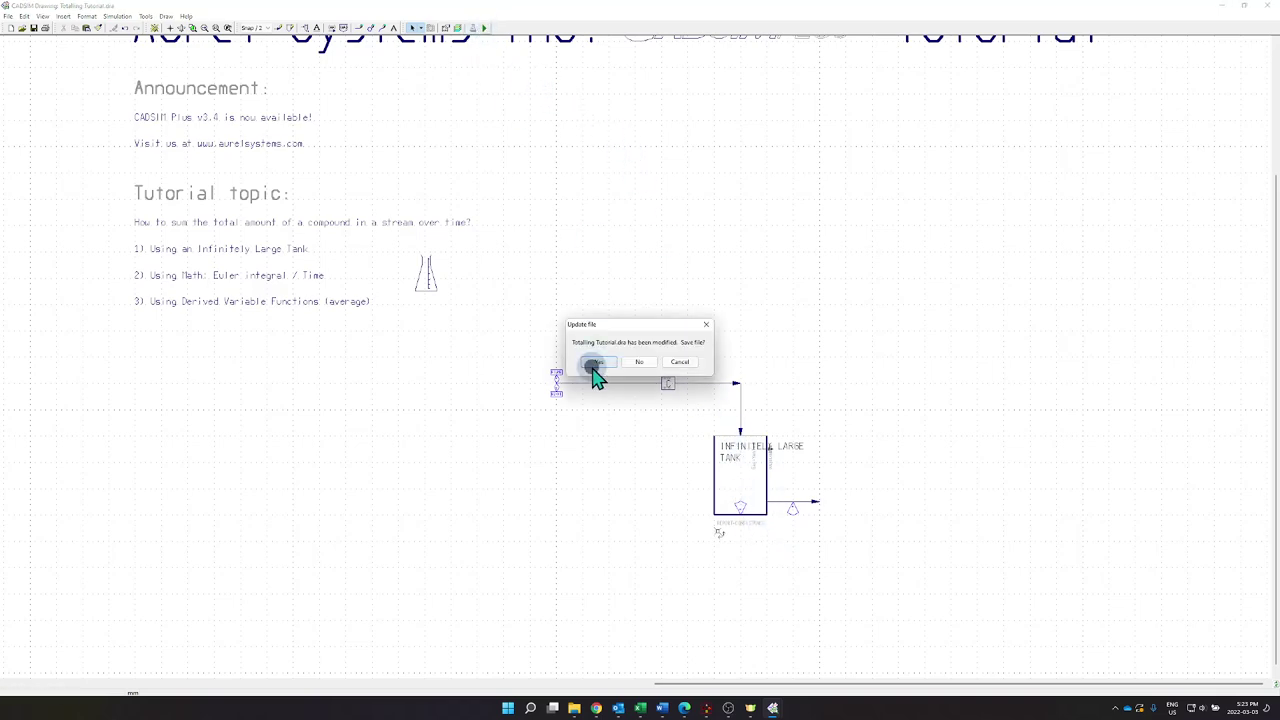
pyautogui.click(588, 360)
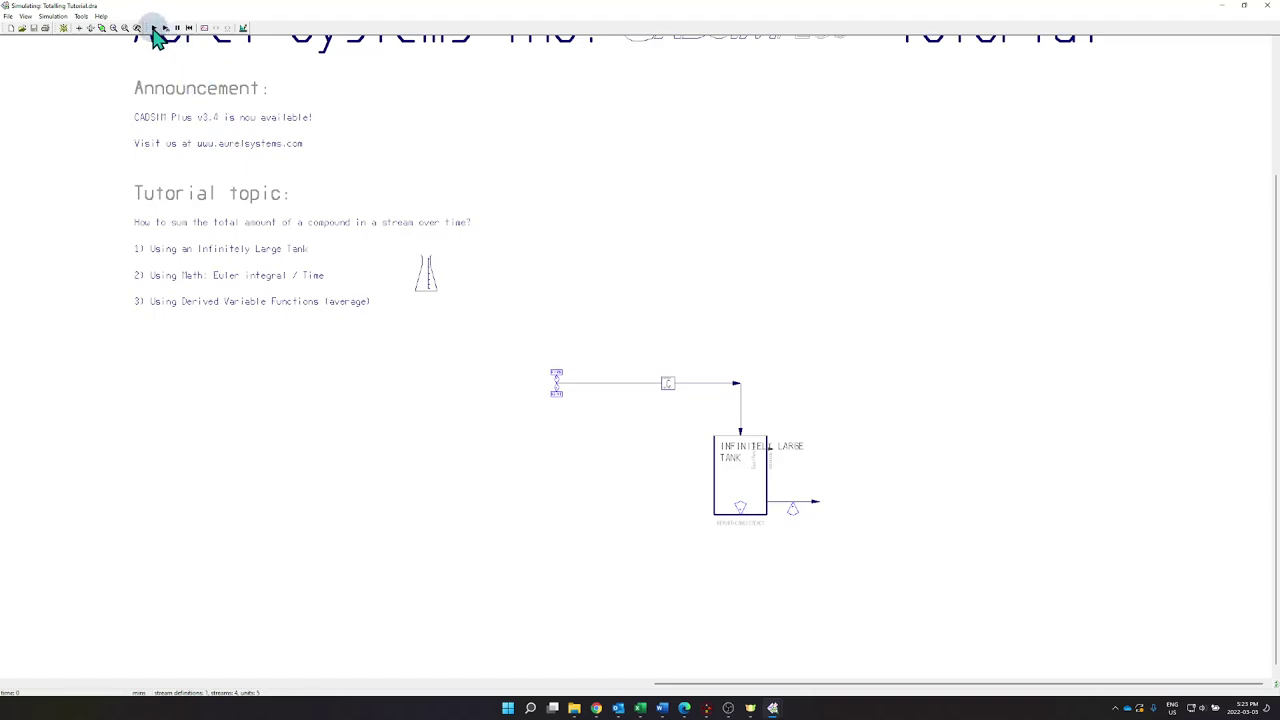
pyautogui.click(155, 30)
pyautogui.click(528, 357)
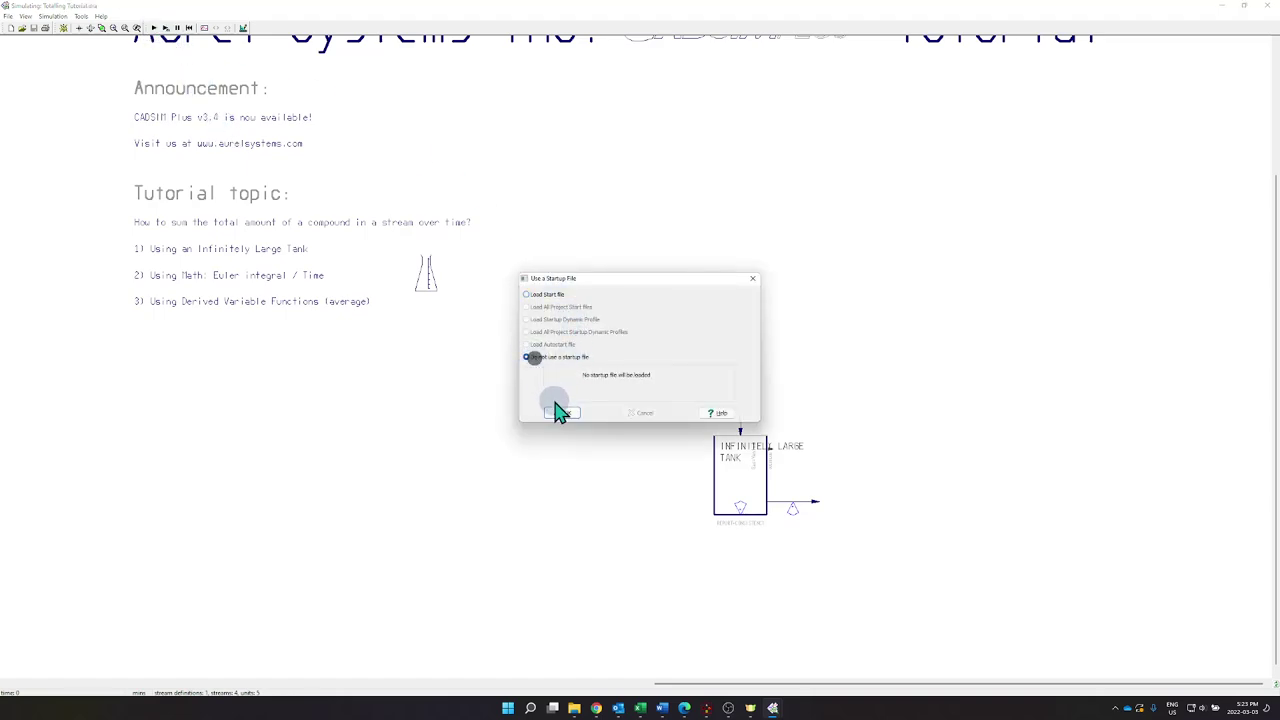
pyautogui.click(560, 412)
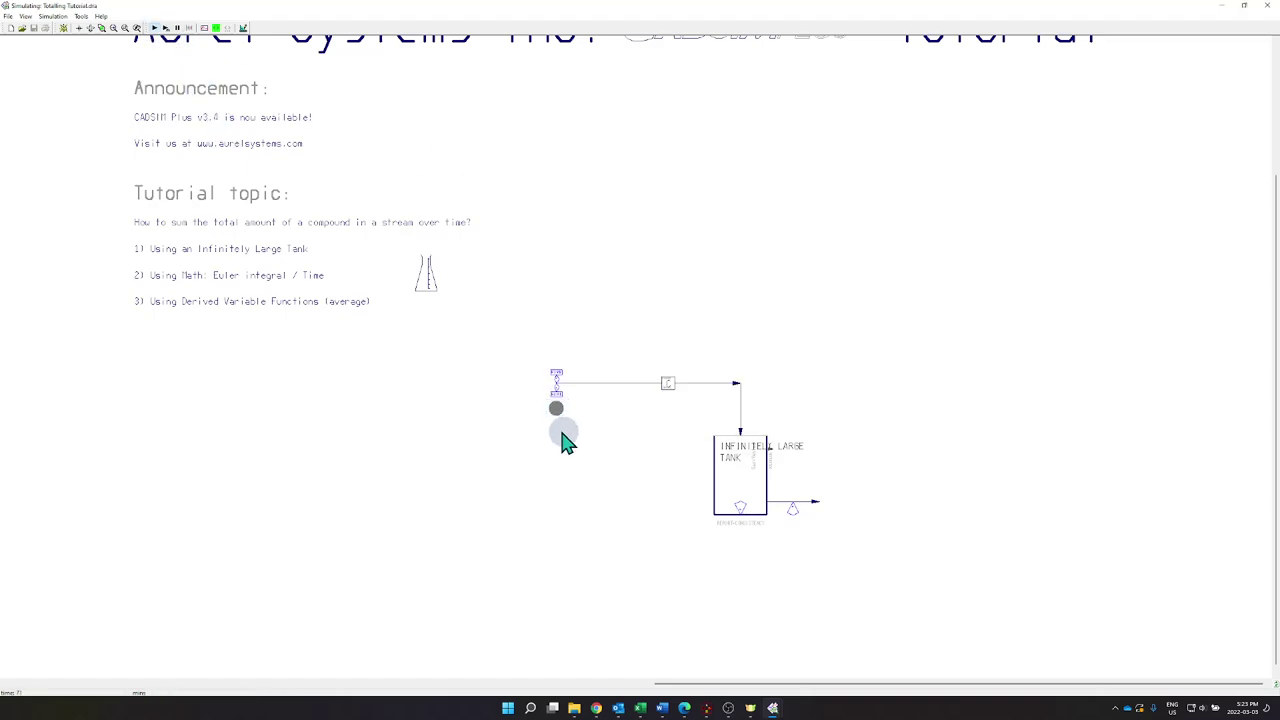
# Step: Open the infinitely large tank's parameters and check its reported consistency
pyautogui.click(735, 490)
pyautogui.click(720, 480)
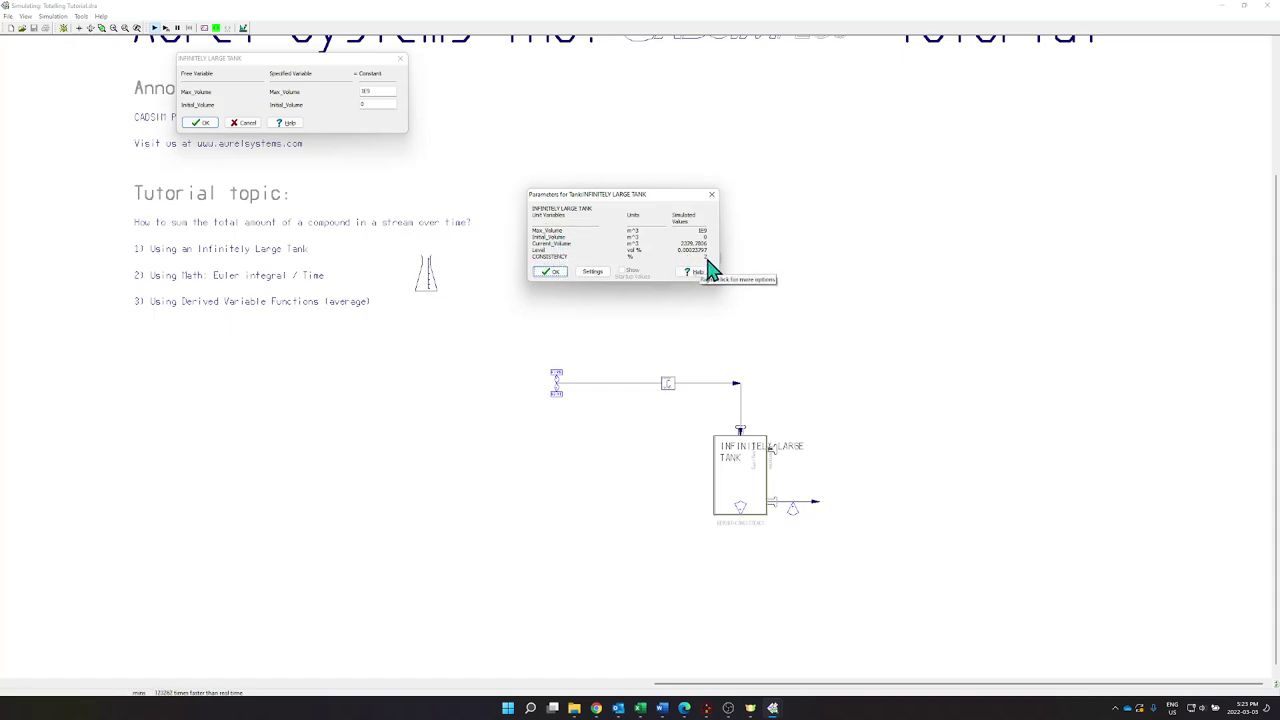
# Step: Close the tank's parameter dialogs, return to drawing mode and add the text REPORTALL=TRUE to the tank
pyautogui.click(550, 275)
pyautogui.click(197, 123)
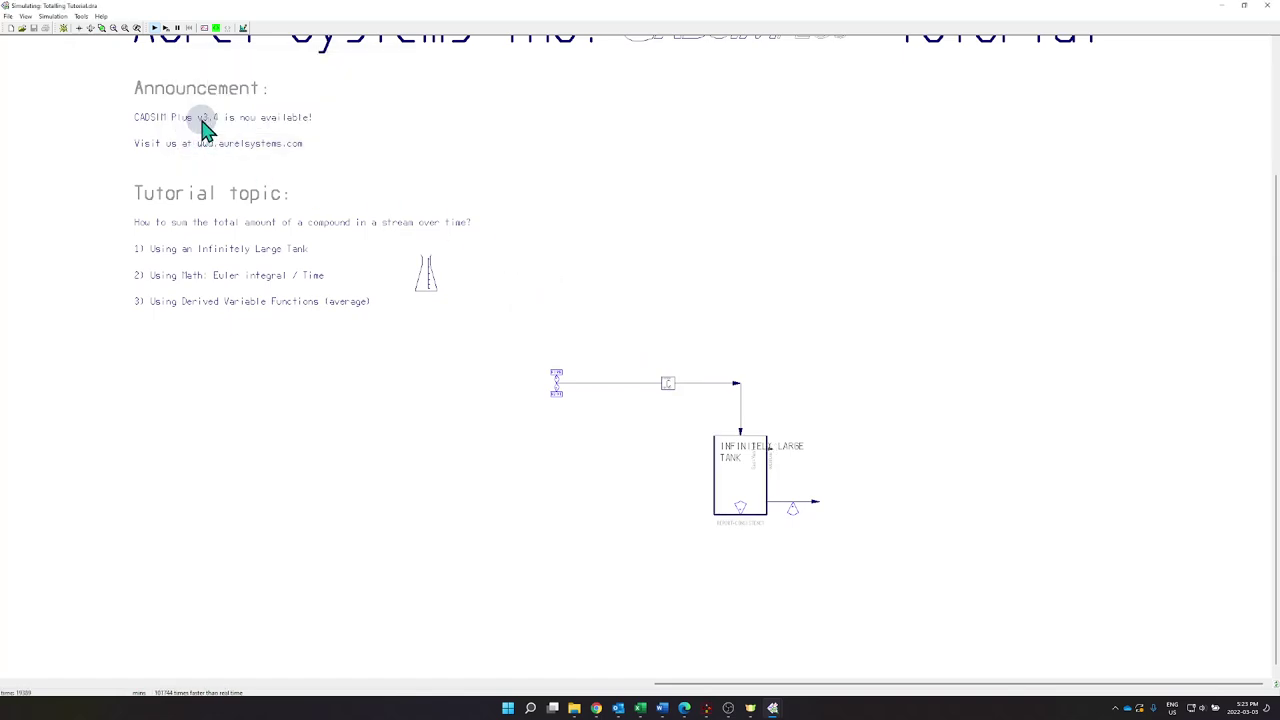
pyautogui.click(243, 29)
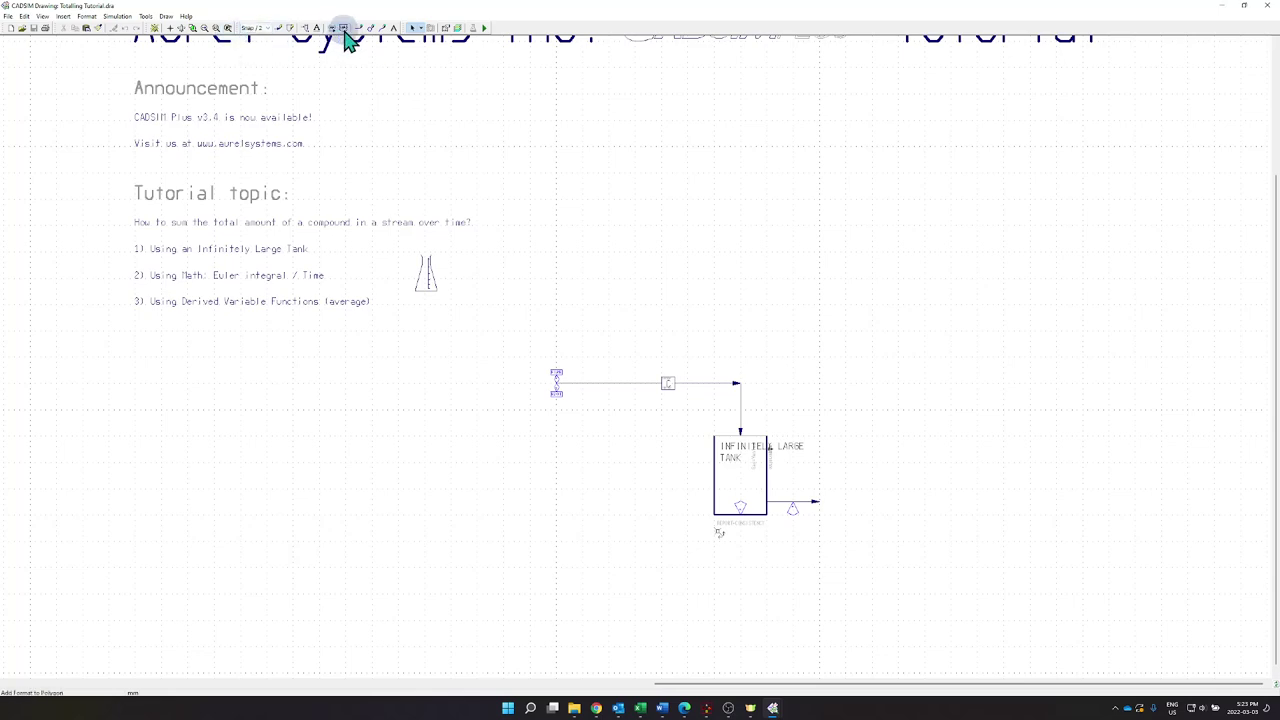
pyautogui.click(318, 28)
pyautogui.click(734, 517)
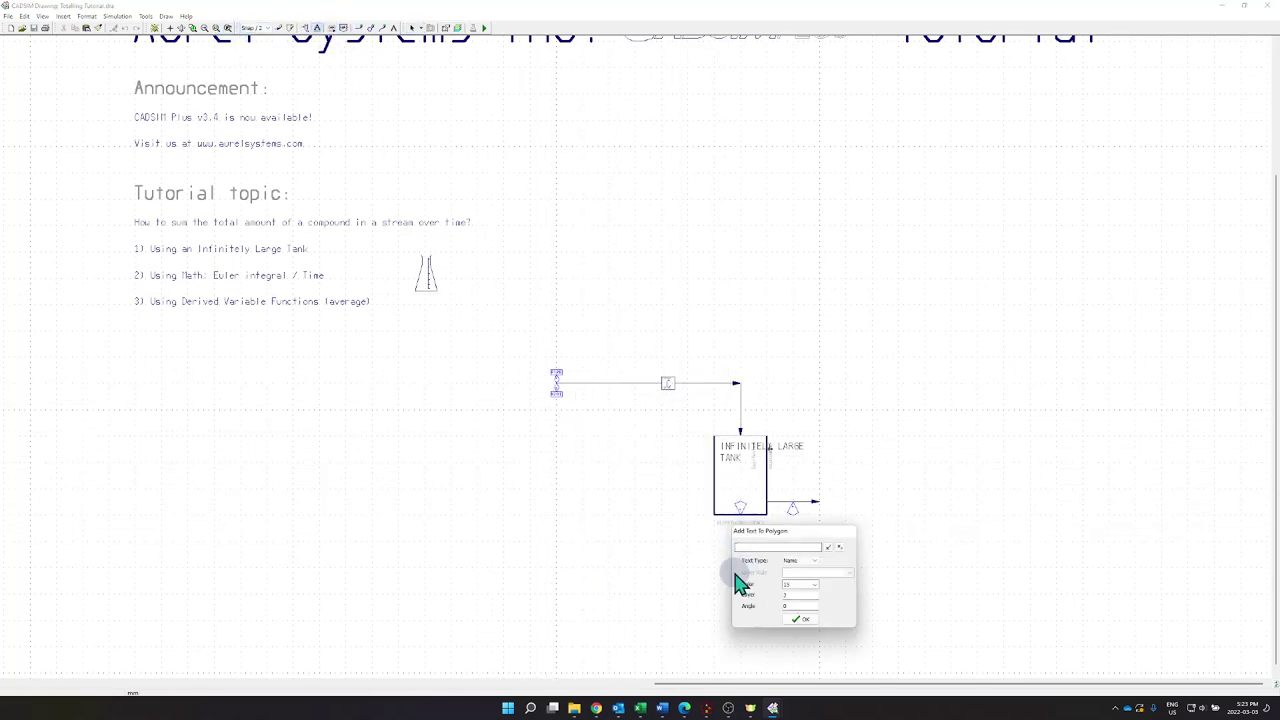
pyautogui.click(803, 619)
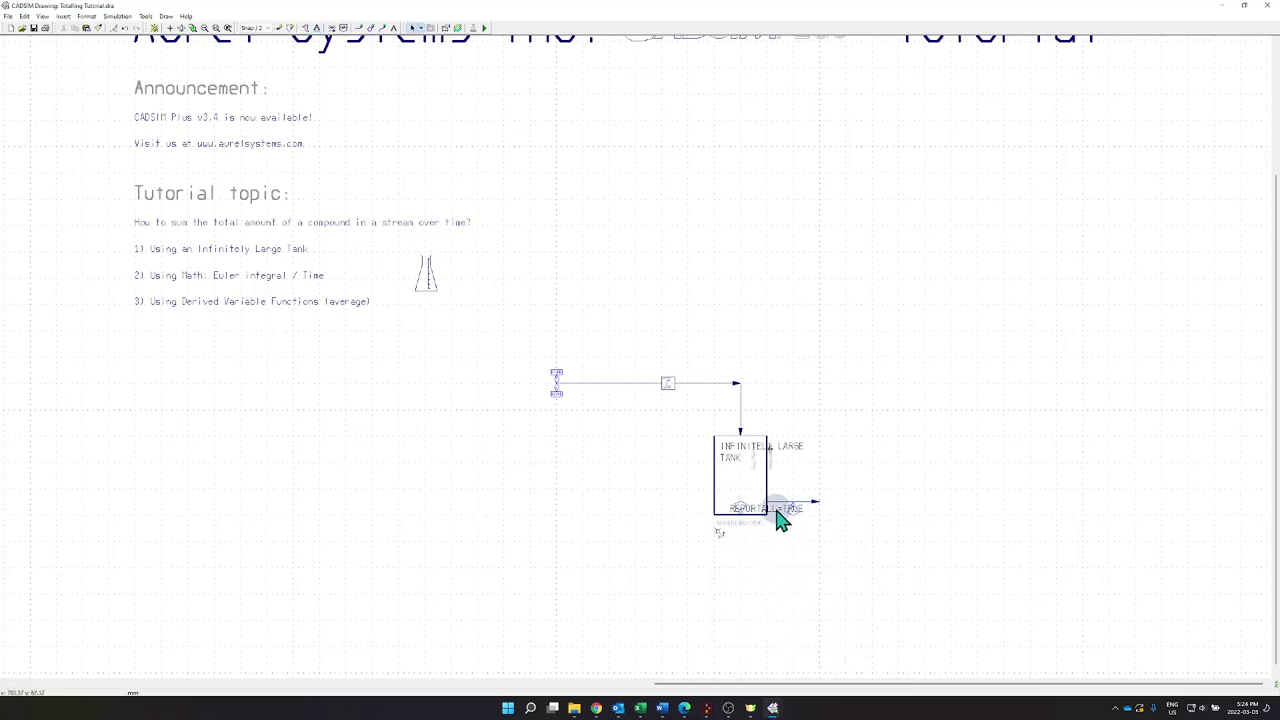
# Step: Place the REPORTALL=TRUE text just below REPORT=CONSISTENCY and clone that text's color, layer and size onto it
pyautogui.click(734, 516)
pyautogui.click(734, 515)
pyautogui.doubleClick(734, 516)
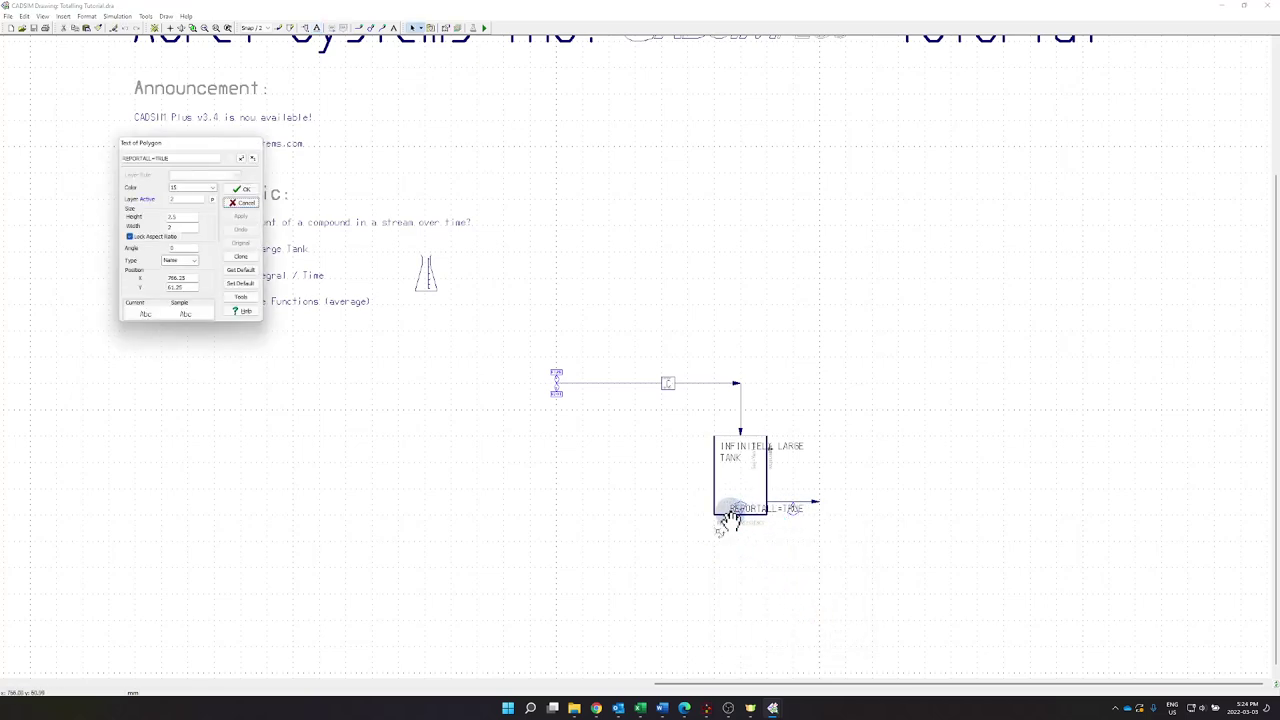
pyautogui.moveTo(717, 543)
pyautogui.mouseDown()
pyautogui.moveTo(749, 529)
pyautogui.moveTo(757, 543)
pyautogui.moveTo(720, 543)
pyautogui.mouseUp()
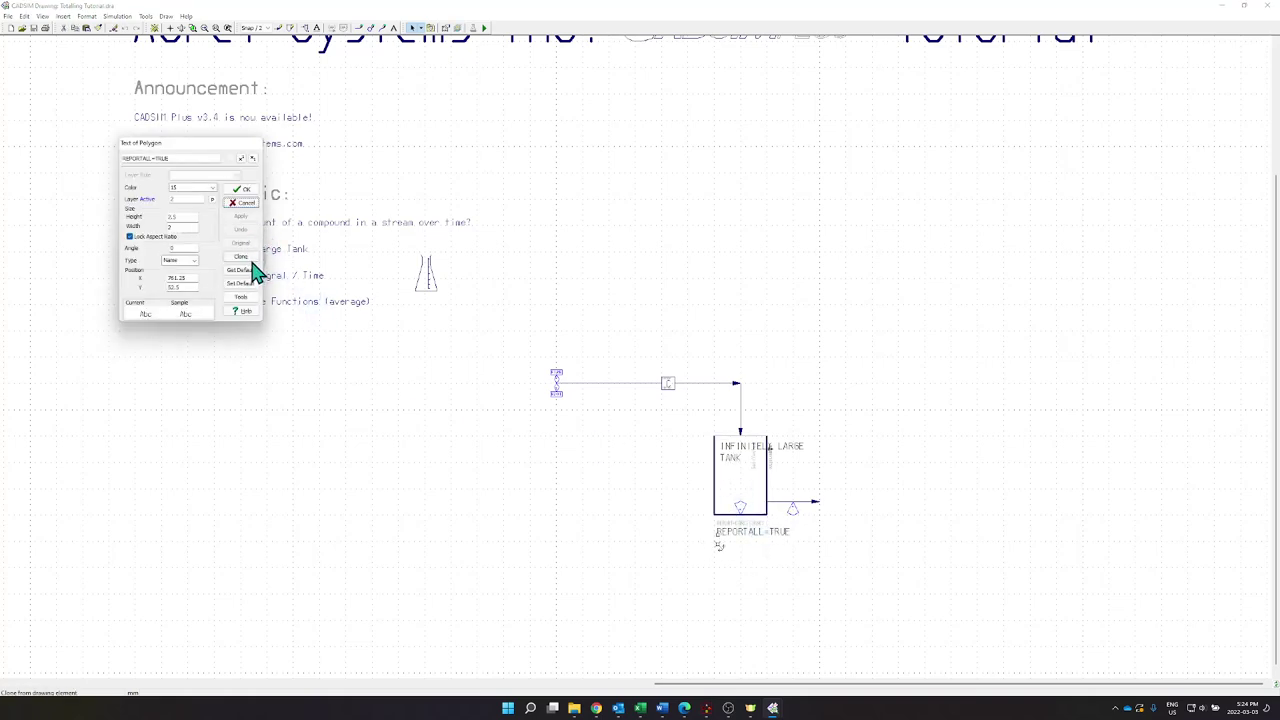
pyautogui.click(253, 262)
pyautogui.click(765, 532)
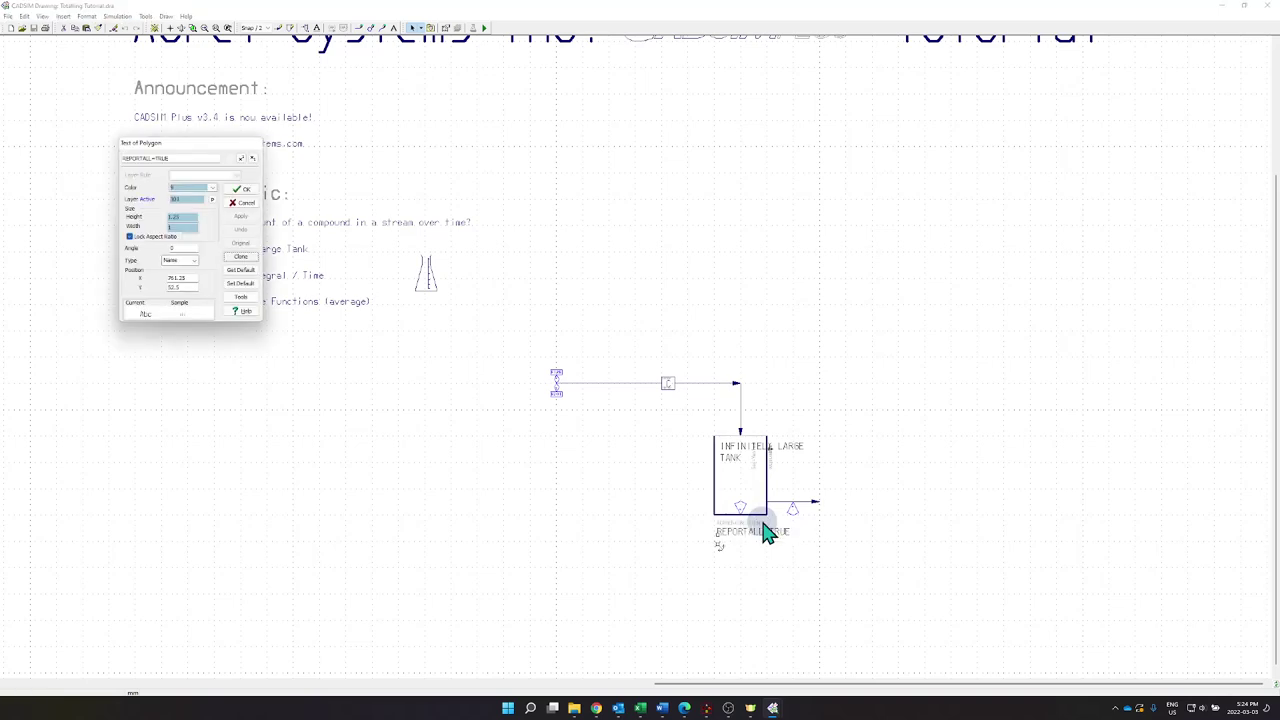
pyautogui.click(244, 217)
pyautogui.click(243, 191)
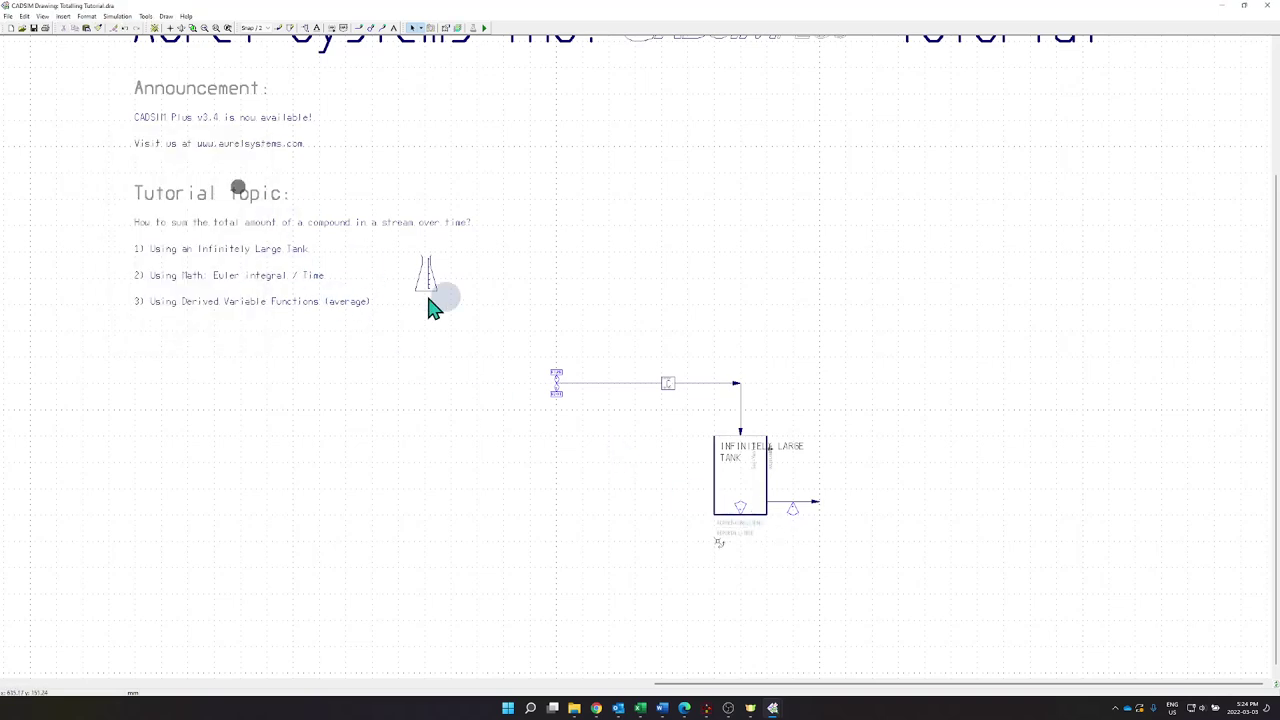
# Step: Open the tank's module help and read the descriptions of the REPORT and REPORTALL keywords
pyautogui.doubleClick(716, 490)
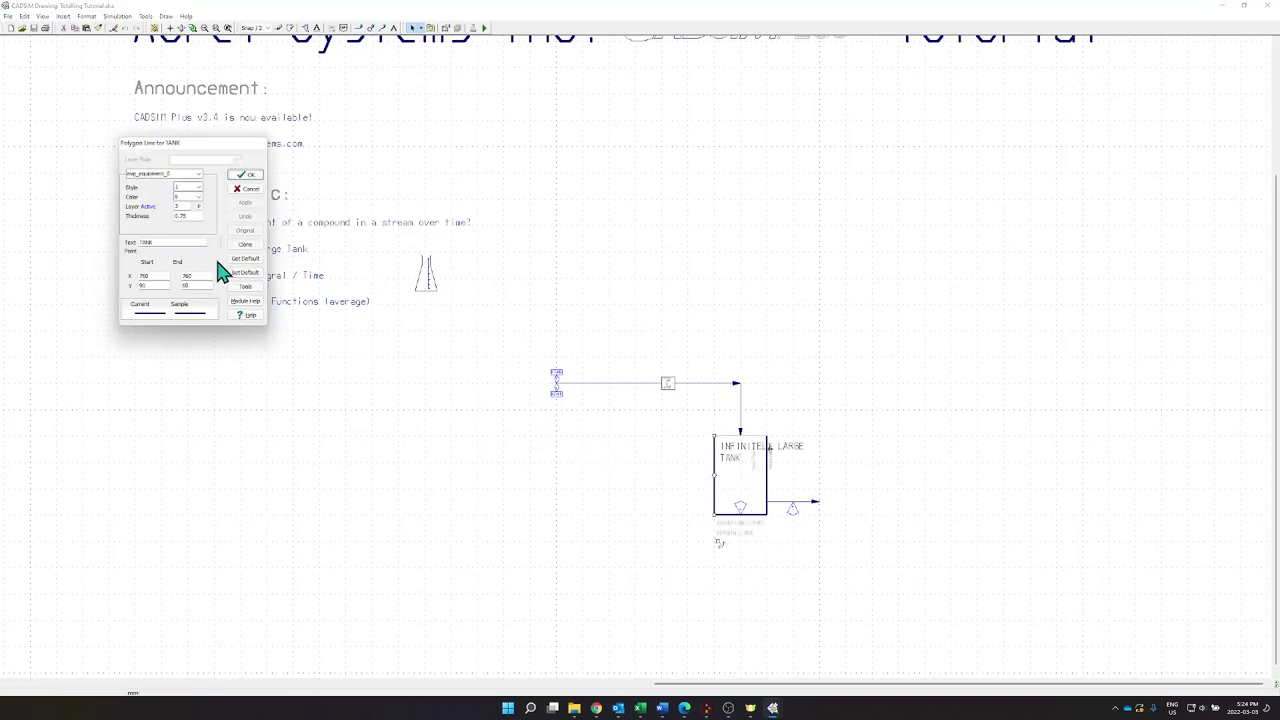
pyautogui.click(244, 301)
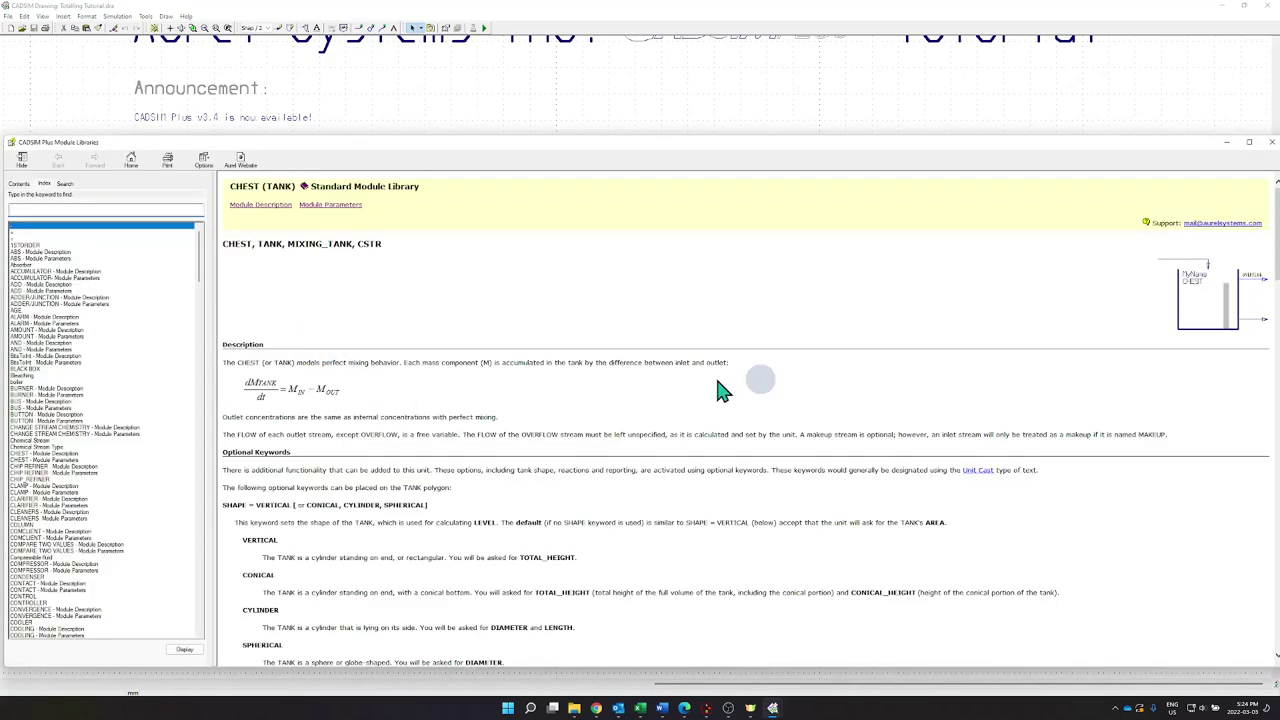
pyautogui.scroll(-15, 371, 449)
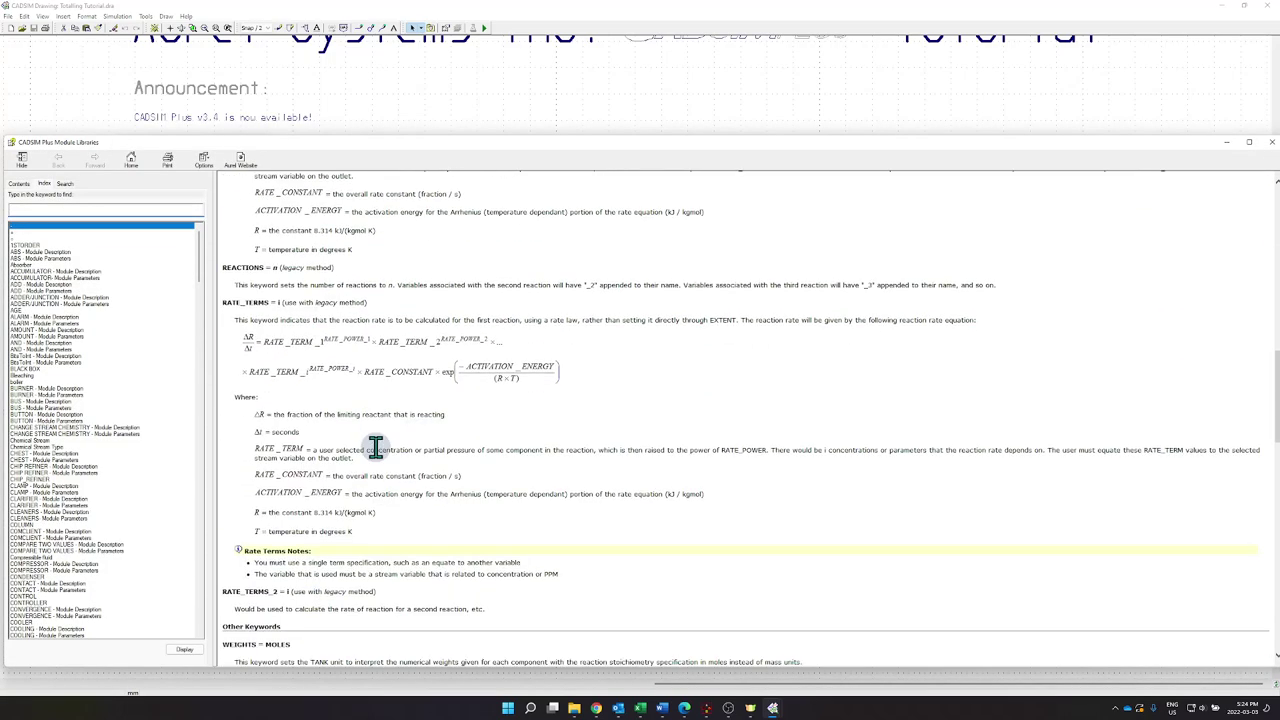
pyautogui.scroll(-3, 250, 330)
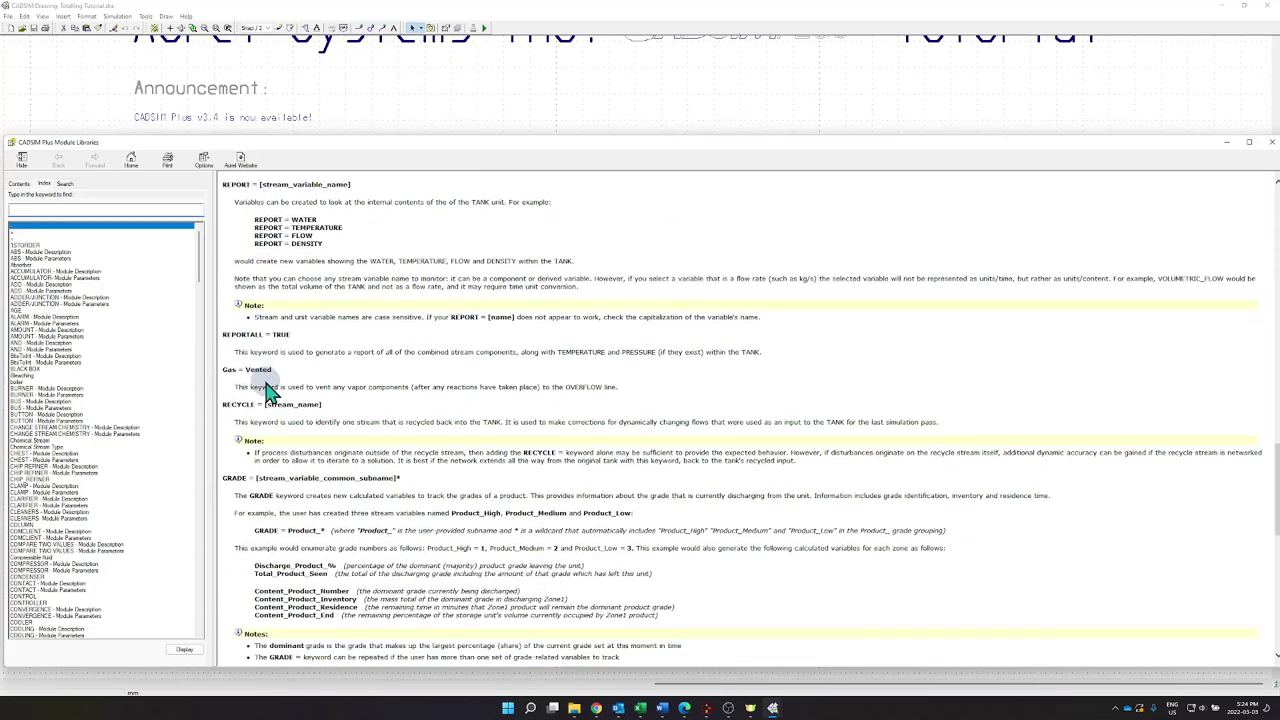
pyautogui.scroll(-3, 278, 420)
pyautogui.scroll(3, 262, 400)
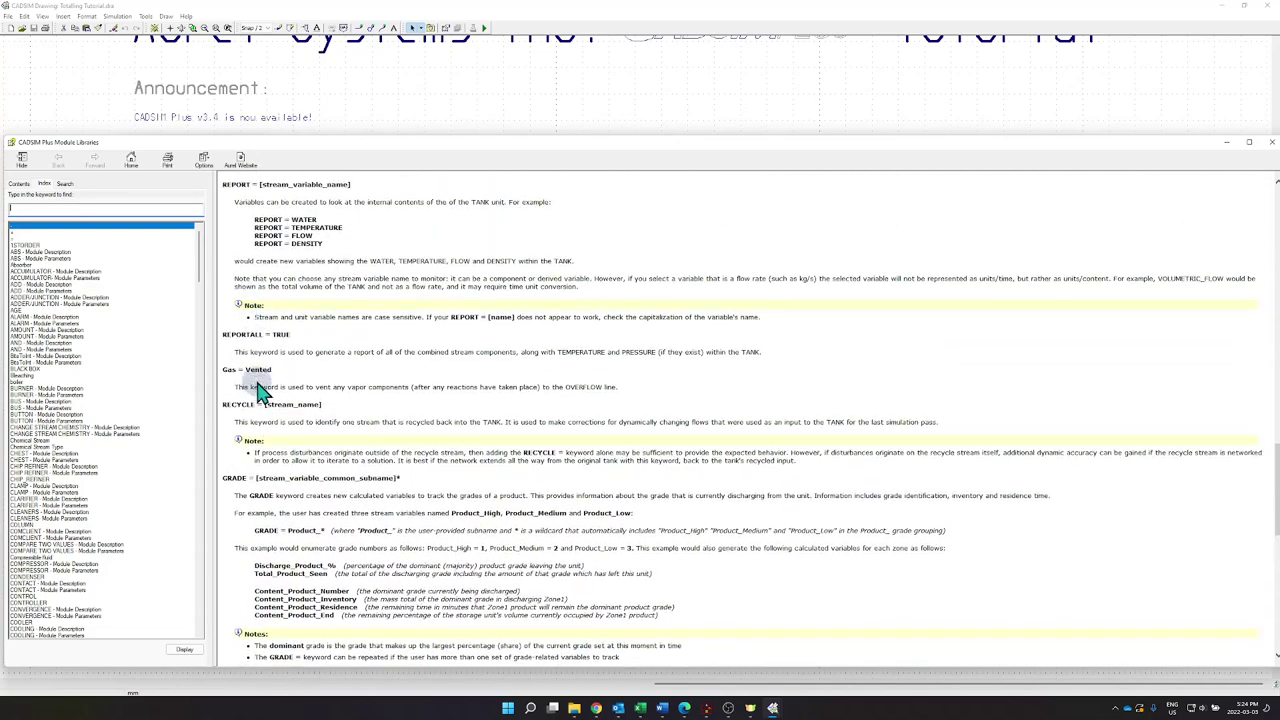
pyautogui.scroll(-3, 265, 350)
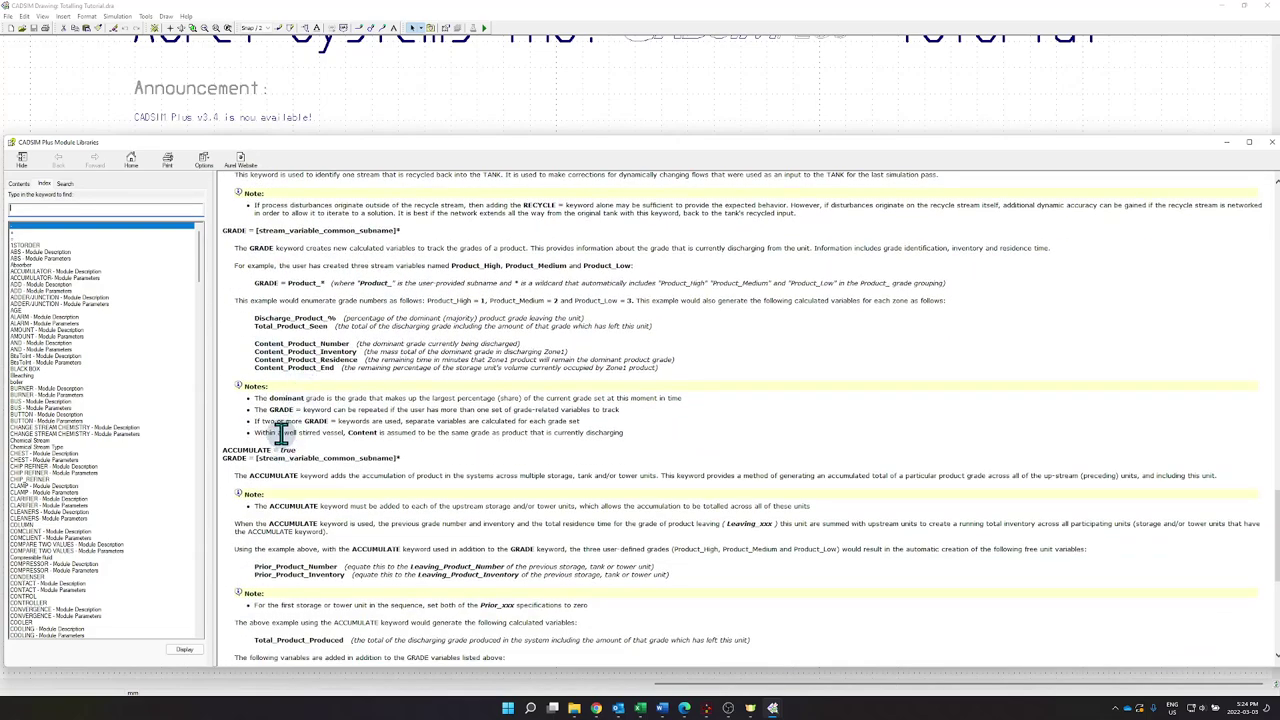
pyautogui.scroll(3, 270, 430)
pyautogui.scroll(3, 300, 400)
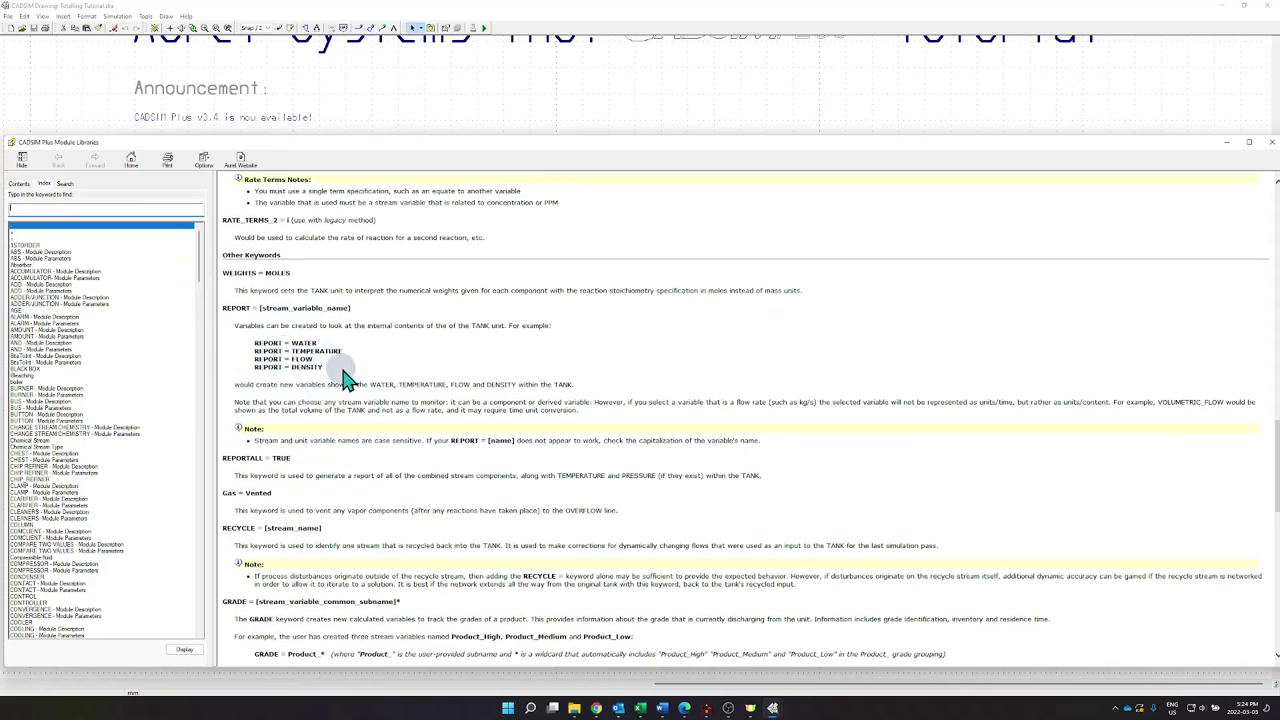
pyautogui.click(1269, 153)
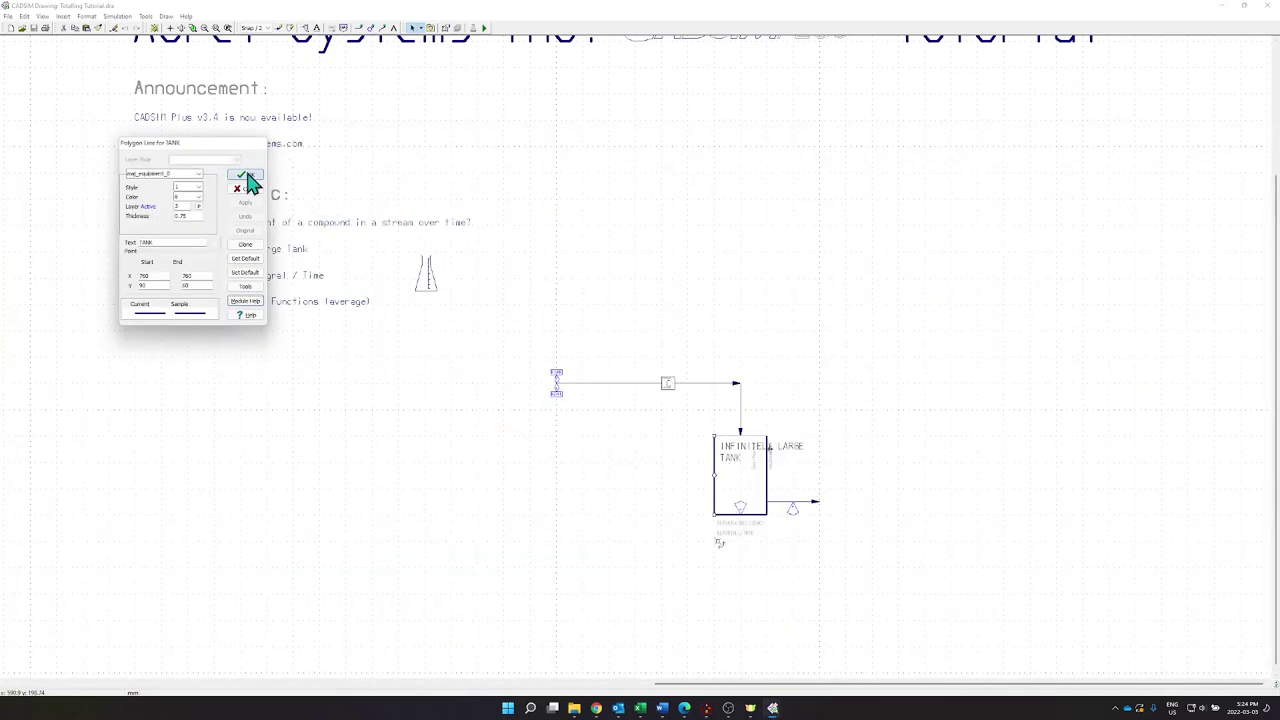
pyautogui.click(245, 176)
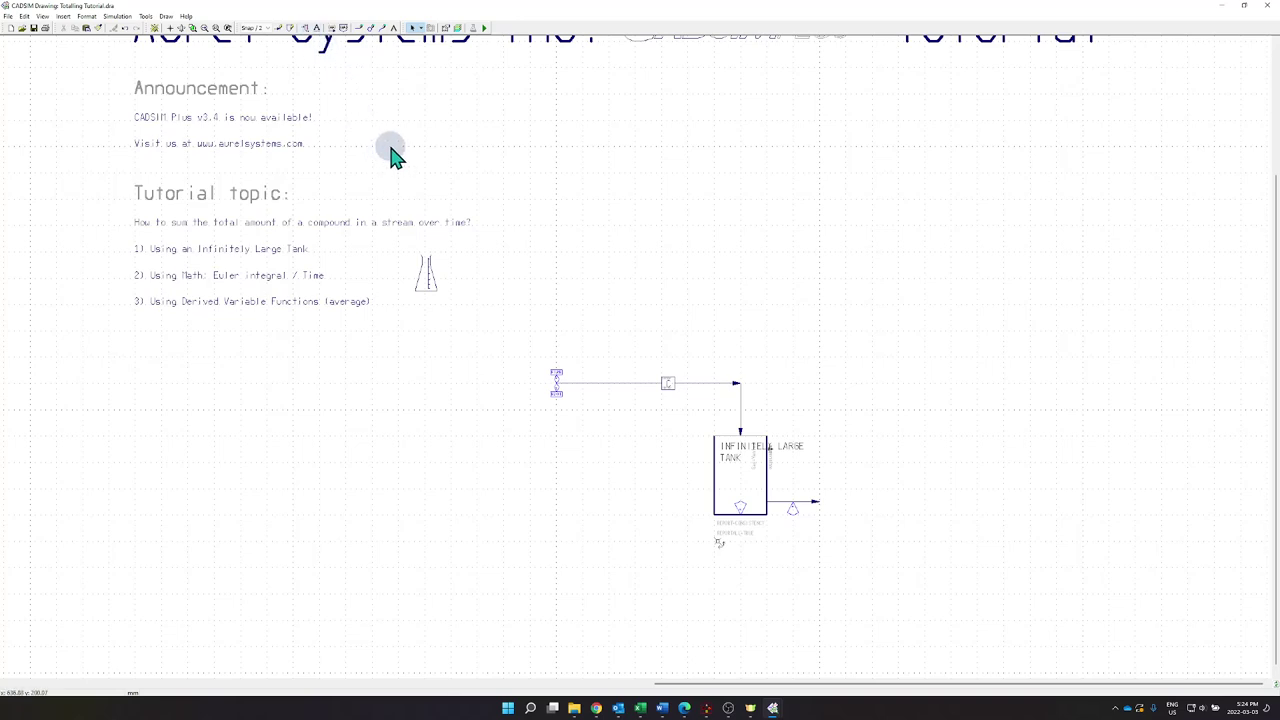
# Step: Create a new line format showing CONSISTENCY (%) with two decimals and place it on the stream between the controller and the tank
pyautogui.click(332, 29)
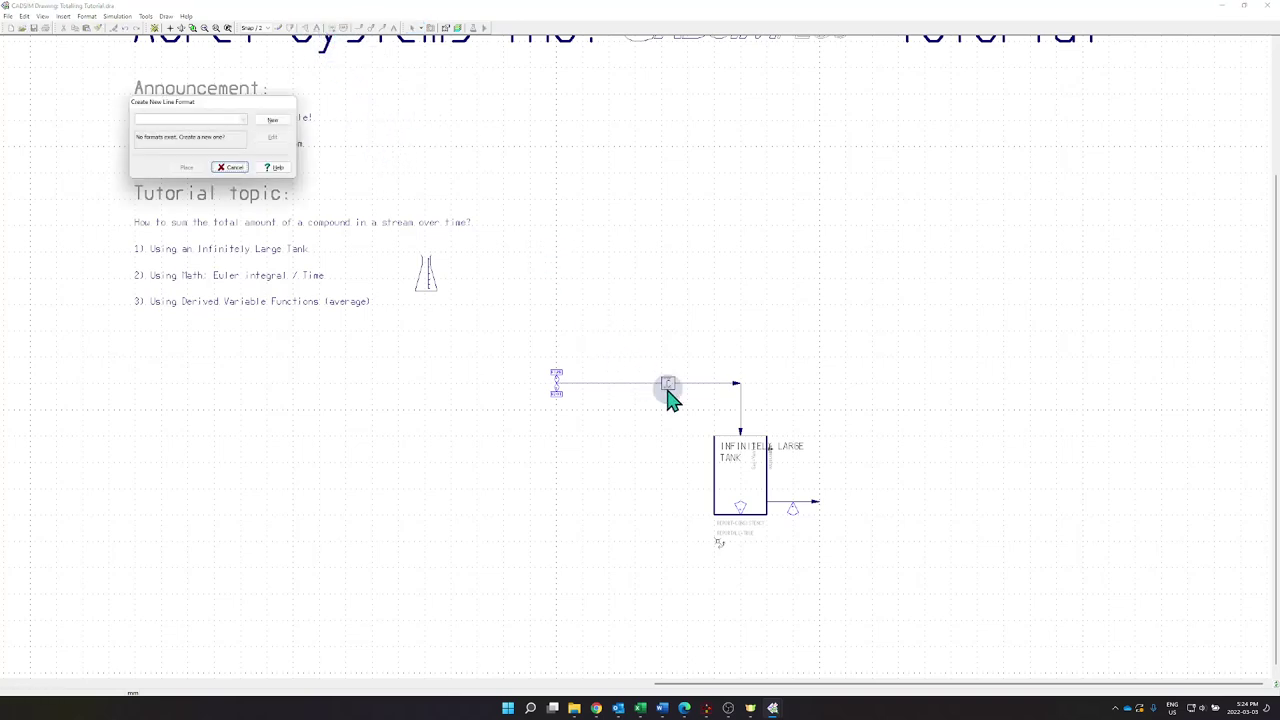
pyautogui.click(266, 120)
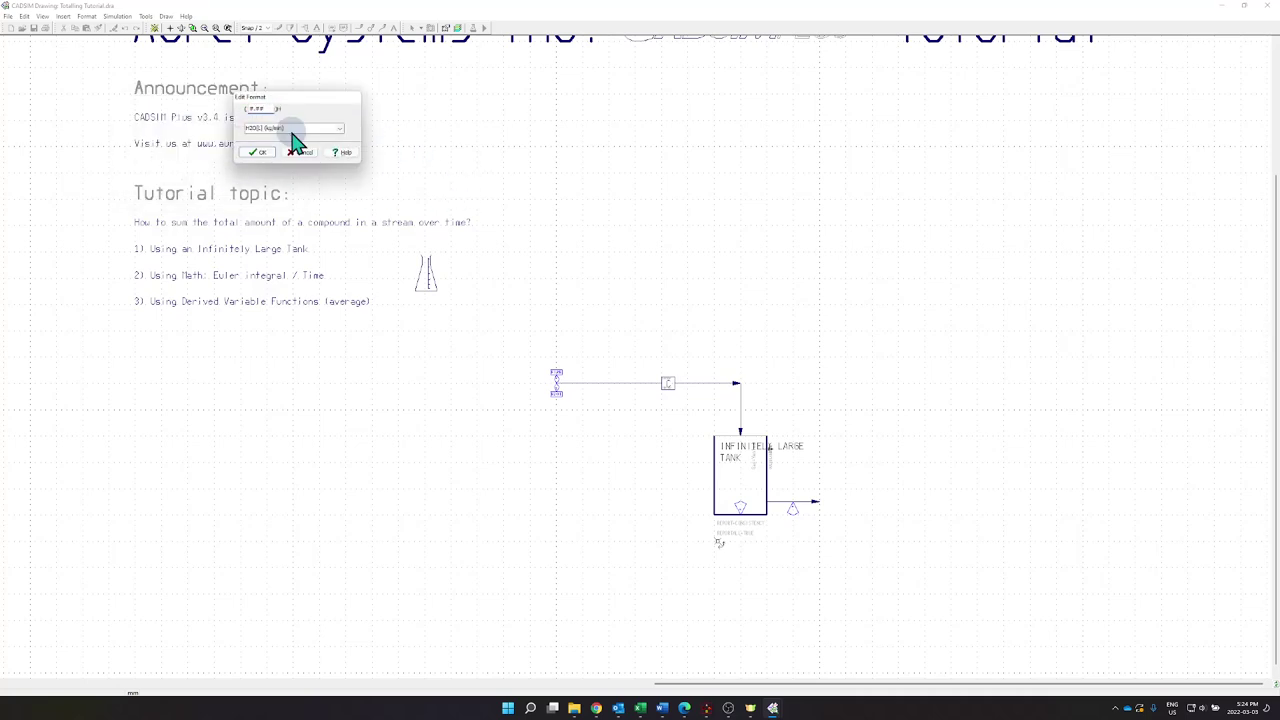
pyautogui.click(293, 130)
pyautogui.click(290, 185)
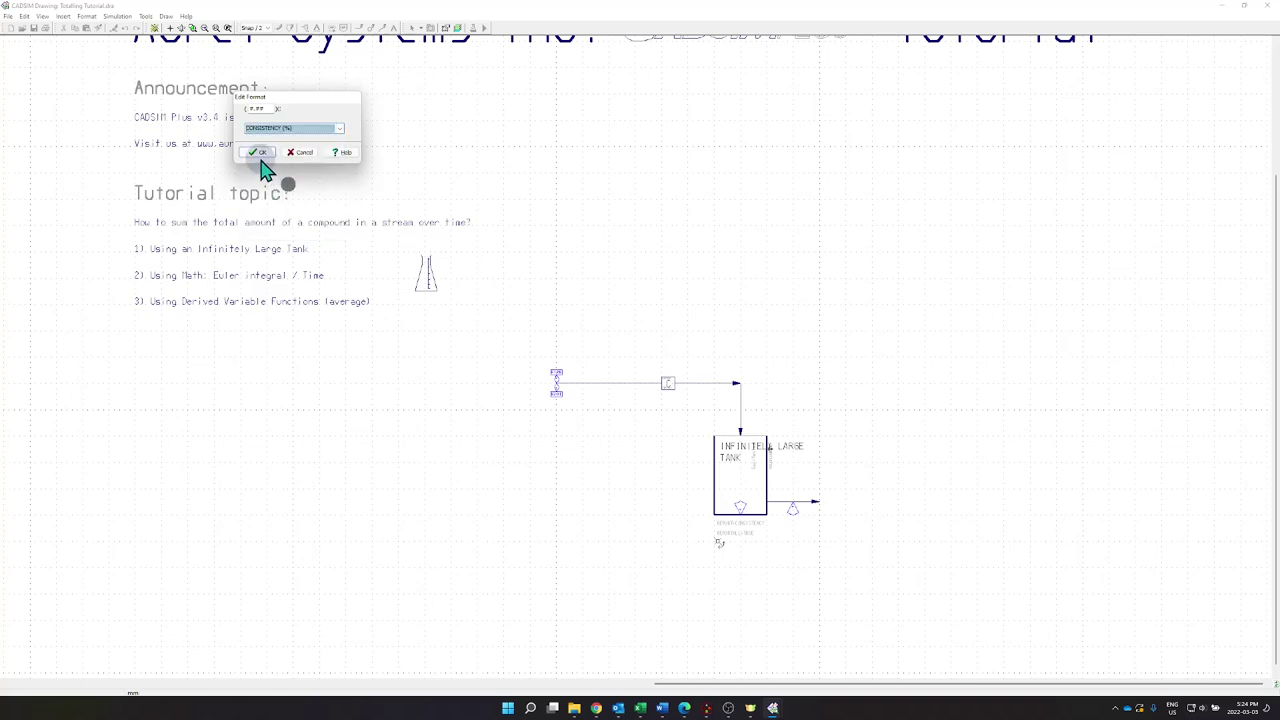
pyautogui.click(258, 154)
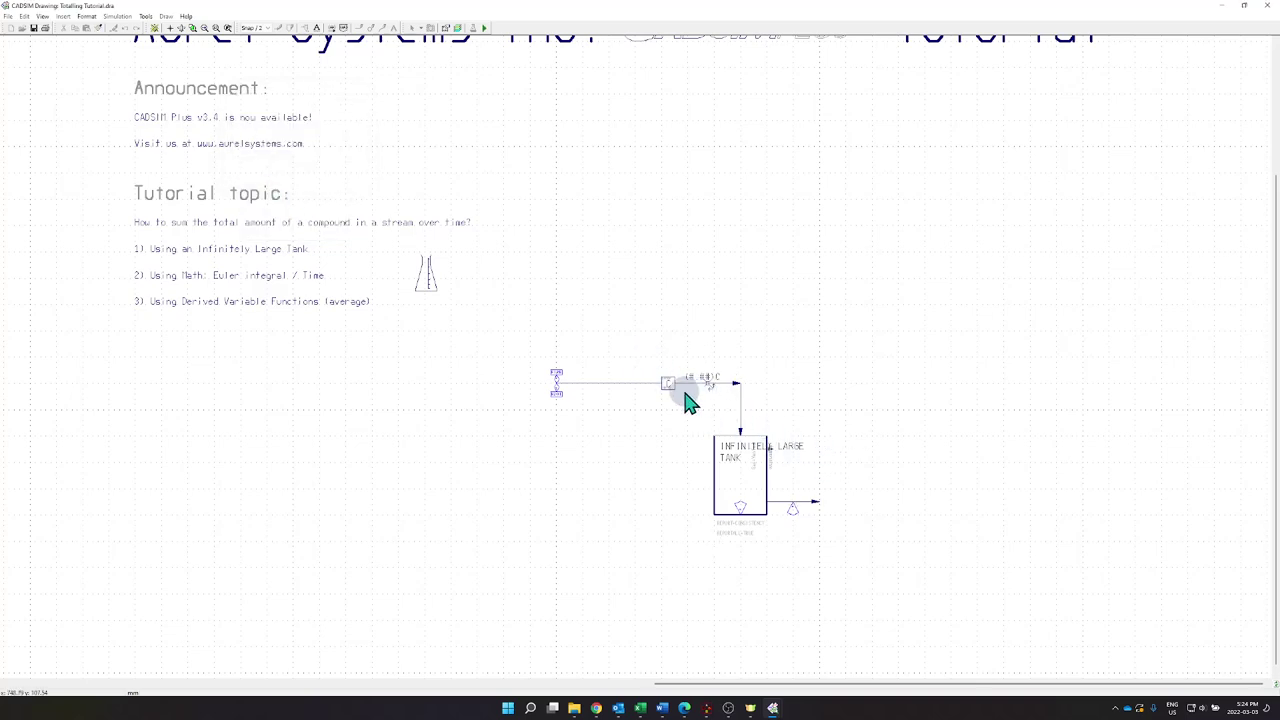
pyautogui.click(706, 390)
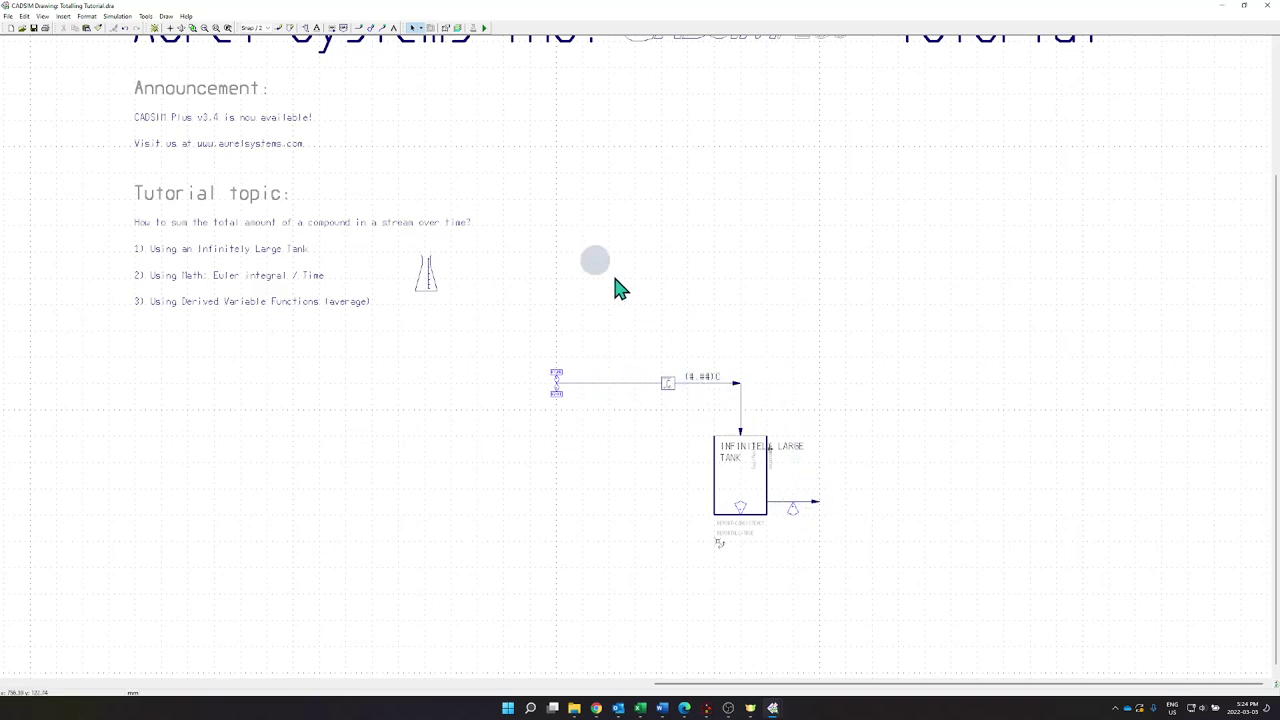
# Step: Place the existing consistency format on the tank's outlet stream as well
pyautogui.click(331, 28)
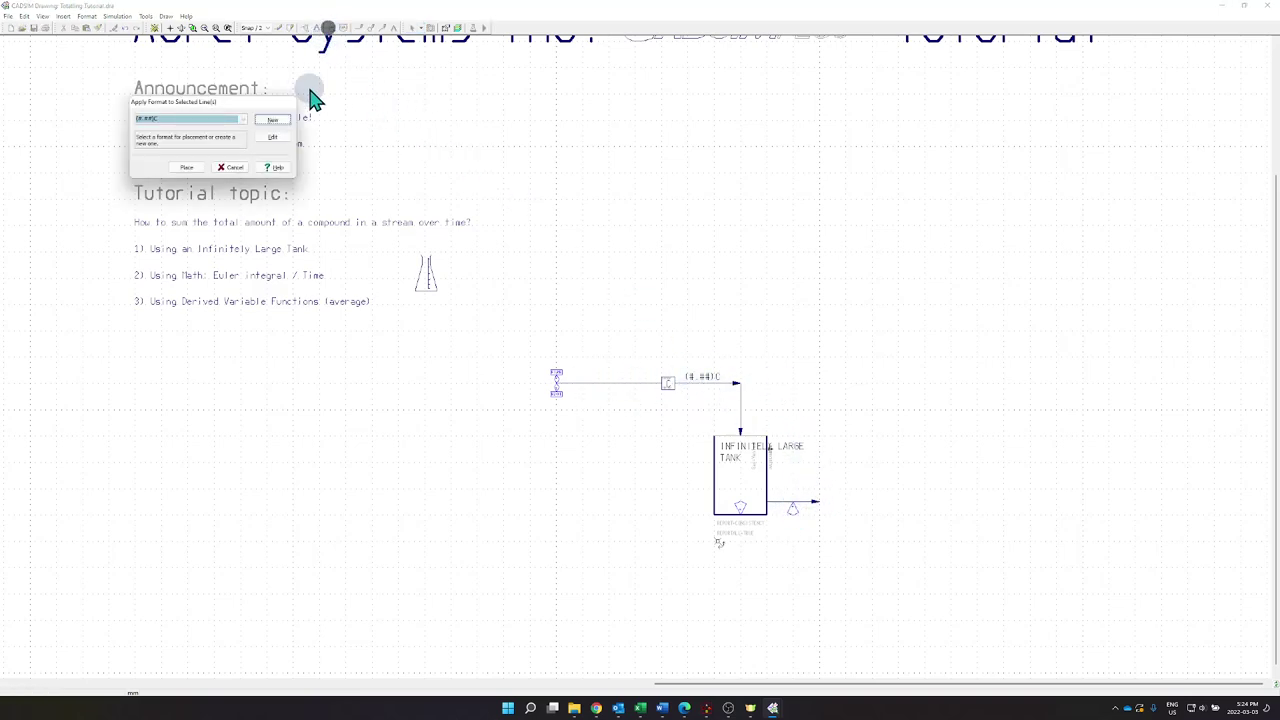
pyautogui.click(191, 168)
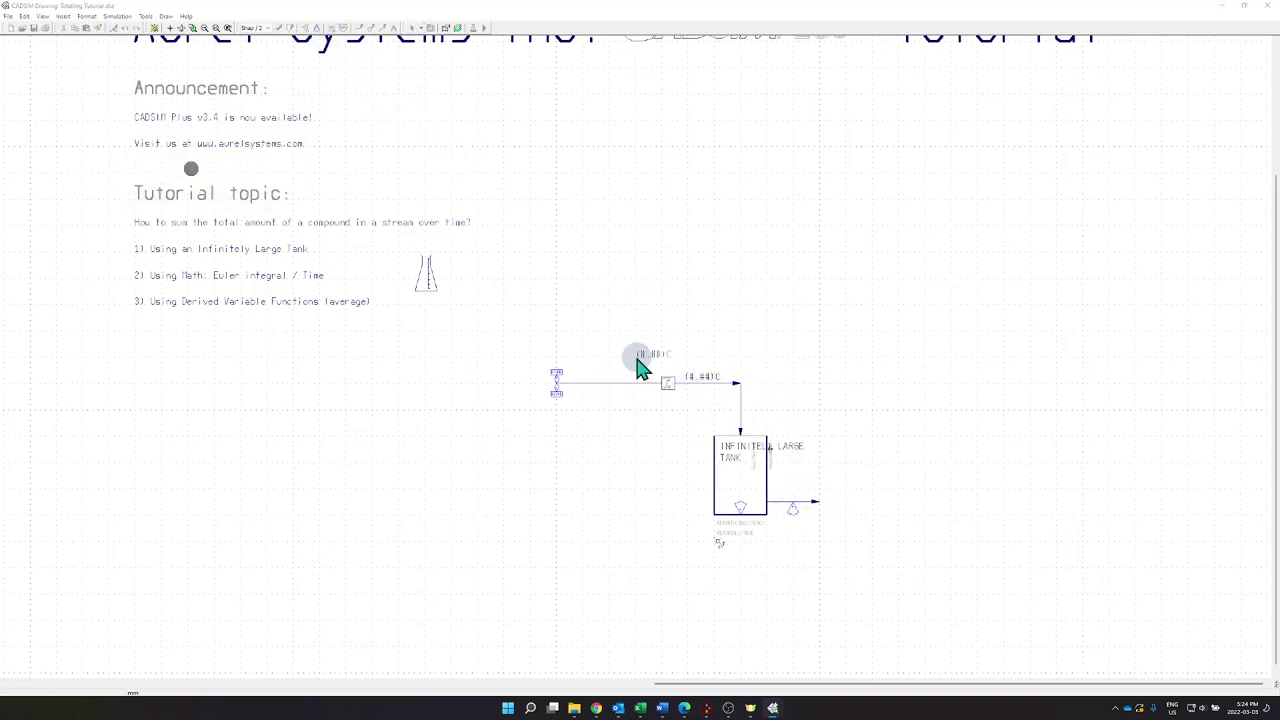
pyautogui.click(785, 510)
# Step: Switch to simulation mode with the modified drawing and run the simulation
pyautogui.click(470, 30)
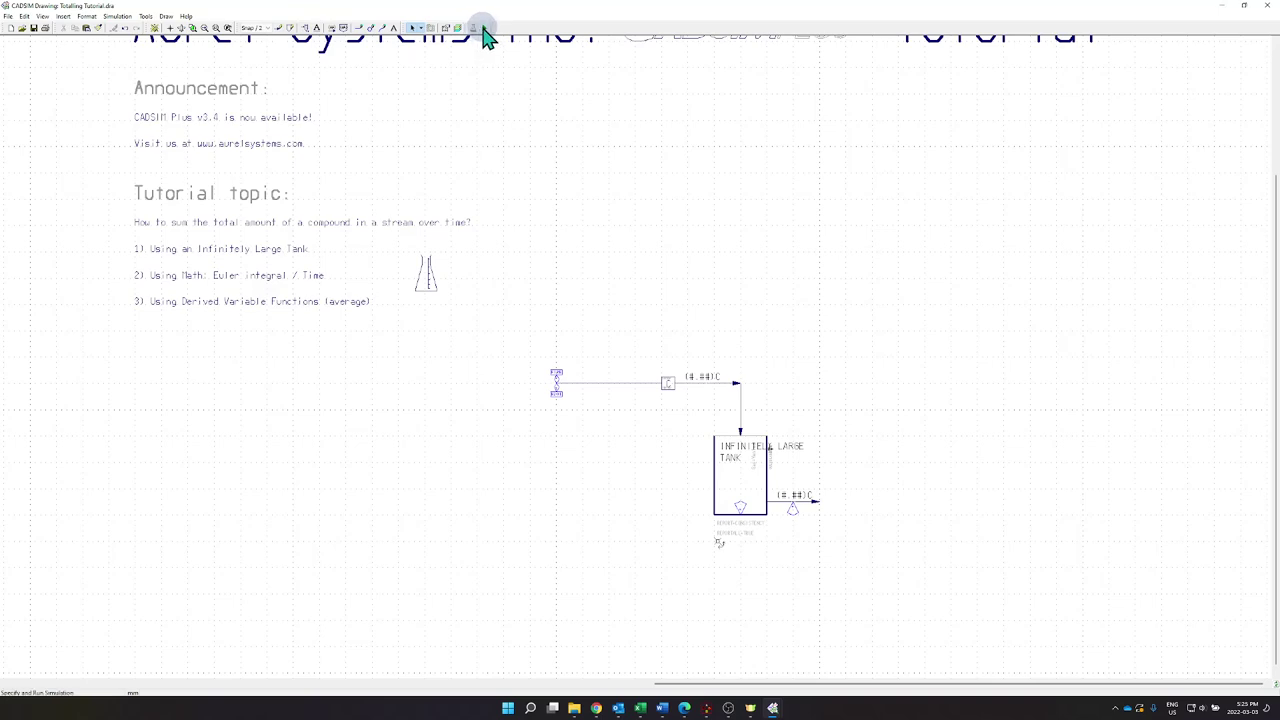
pyautogui.click(484, 30)
pyautogui.click(606, 362)
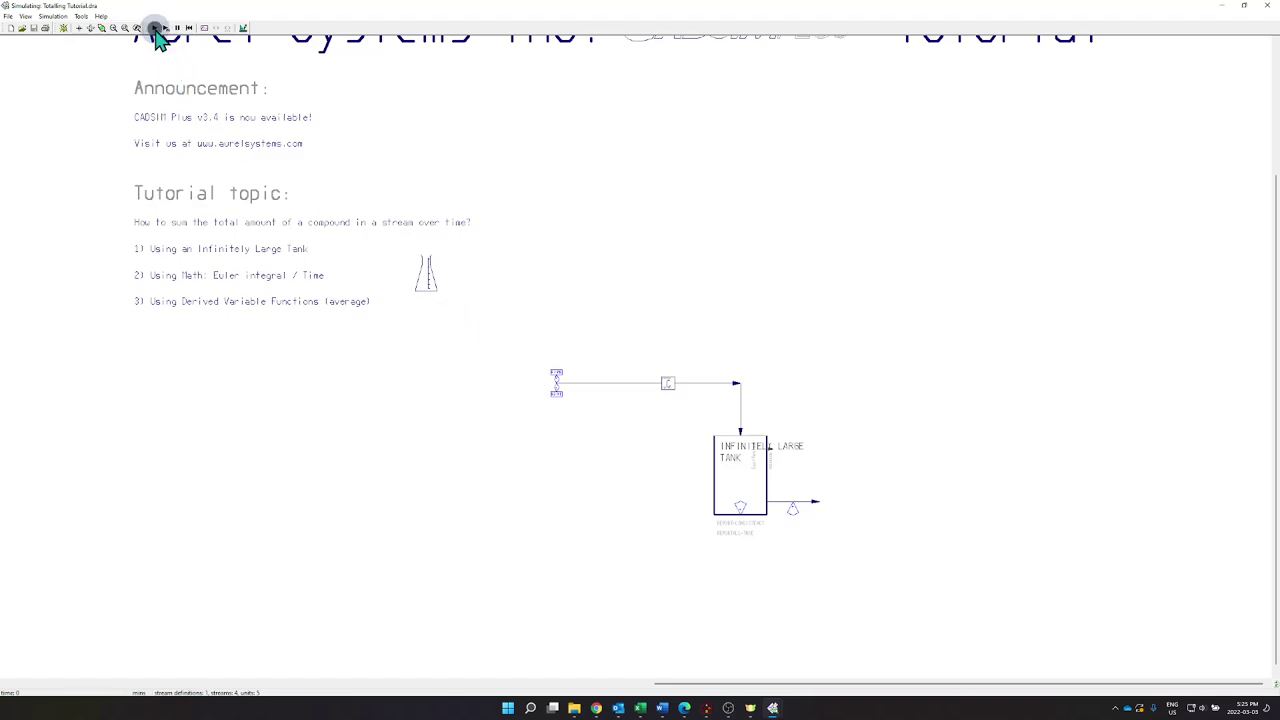
pyautogui.click(156, 30)
pyautogui.click(548, 364)
pyautogui.click(557, 413)
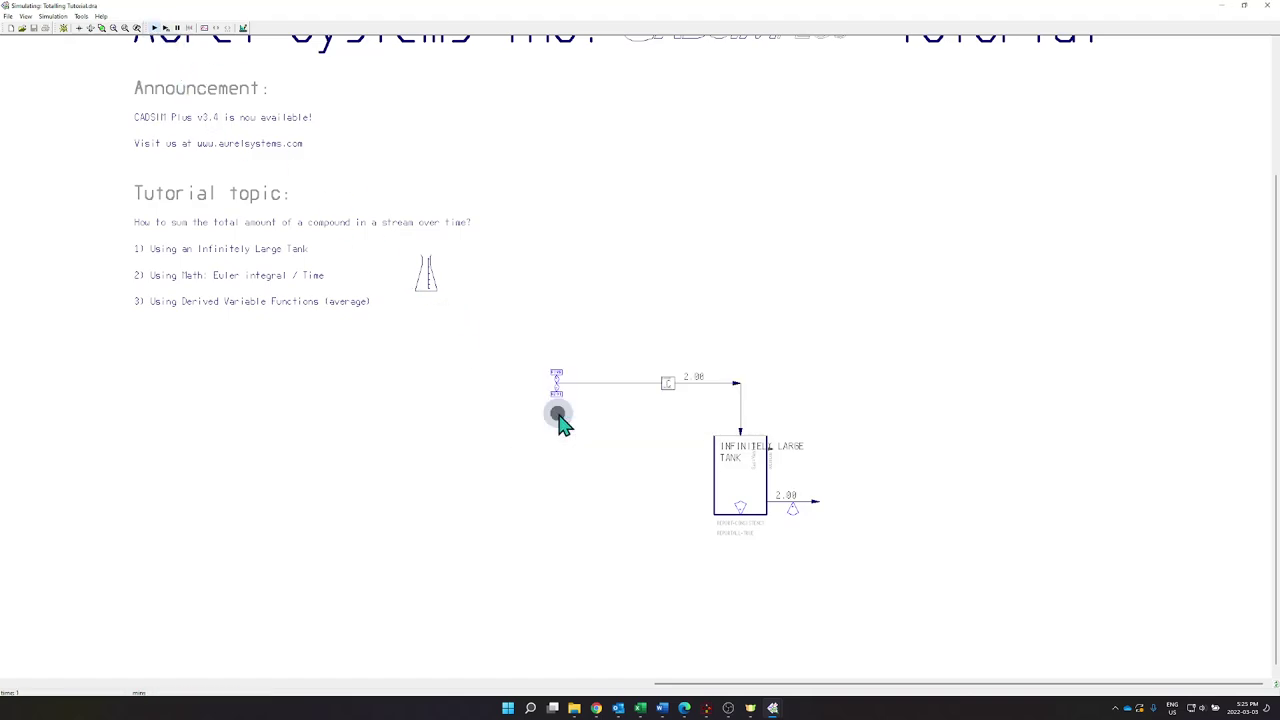
# Step: Open the infinitely large tank's parameters, pause the simulation and check the reported water, fibre and consistency totals
pyautogui.doubleClick(716, 488)
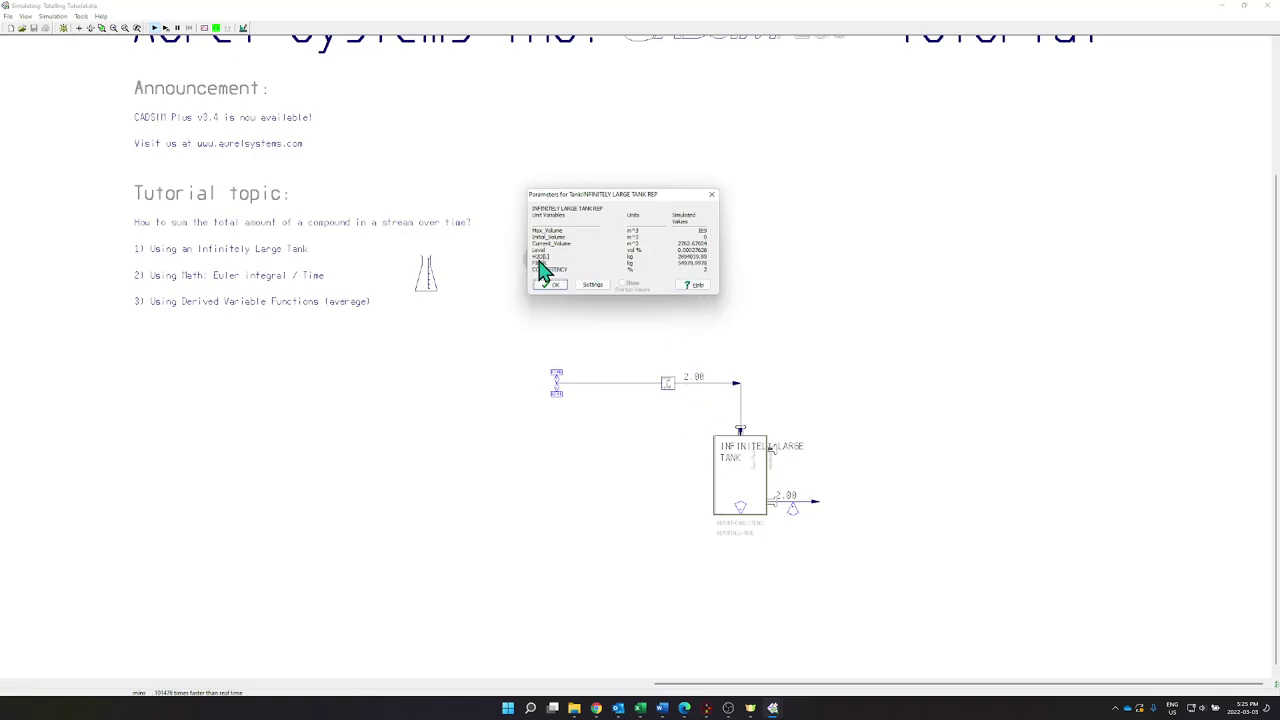
pyautogui.click(177, 27)
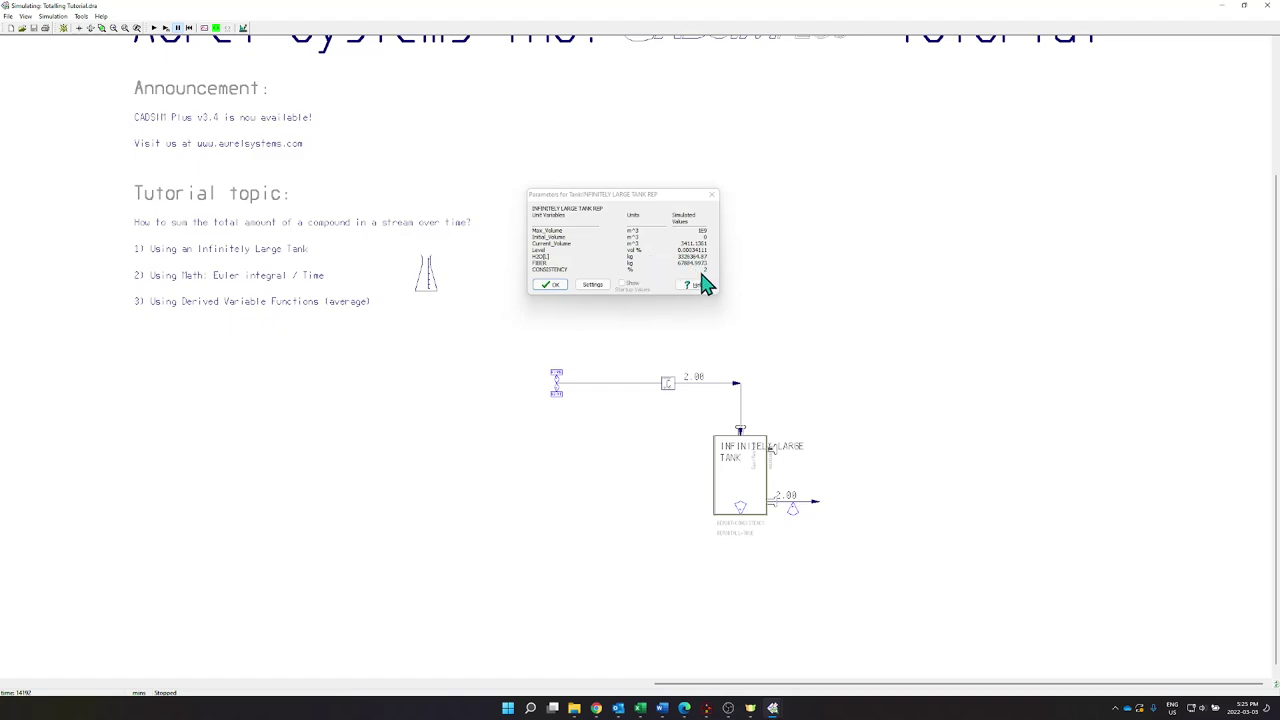
pyautogui.click(546, 288)
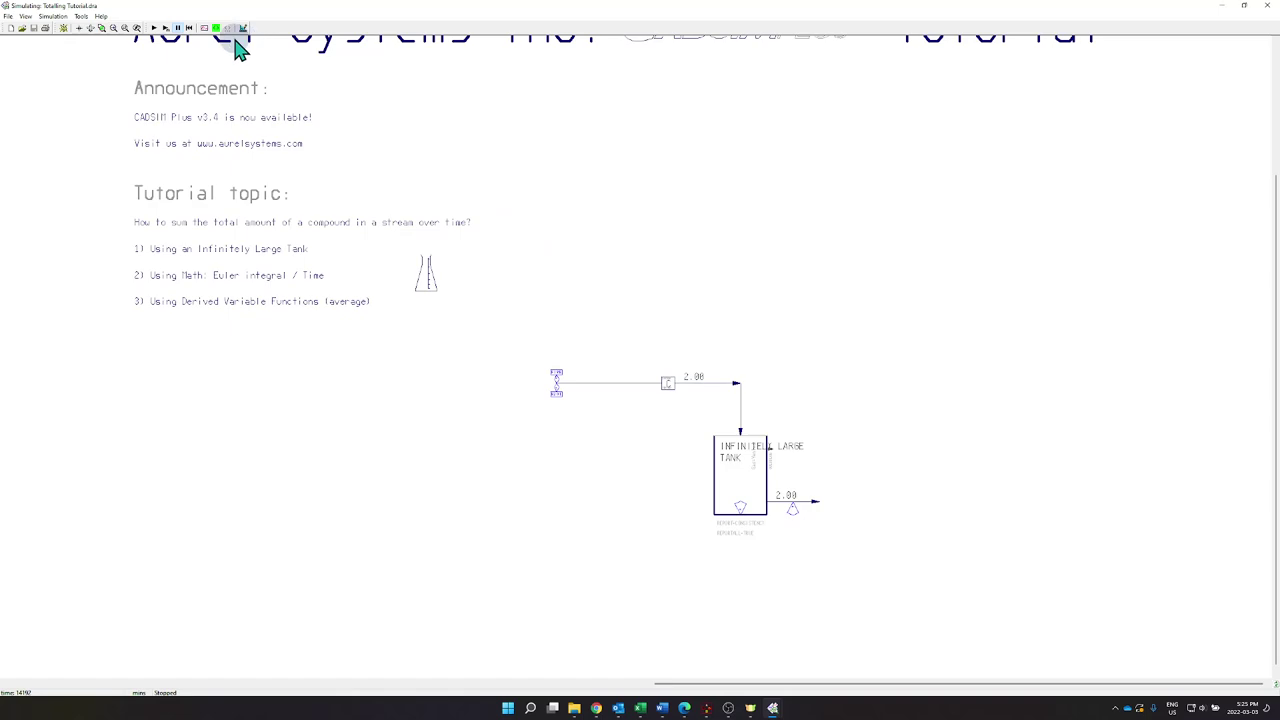
# Step: Save a start file of the paused simulation and return to drawing mode
pyautogui.click(8, 16)
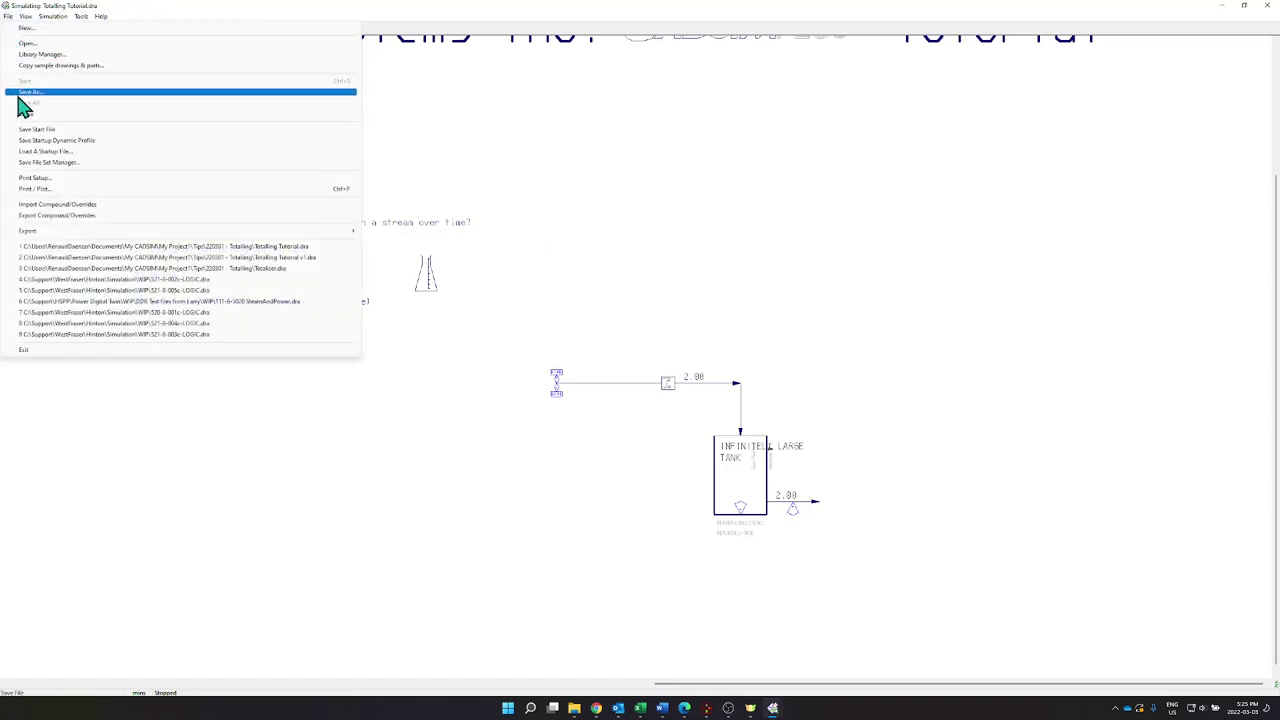
pyautogui.click(34, 140)
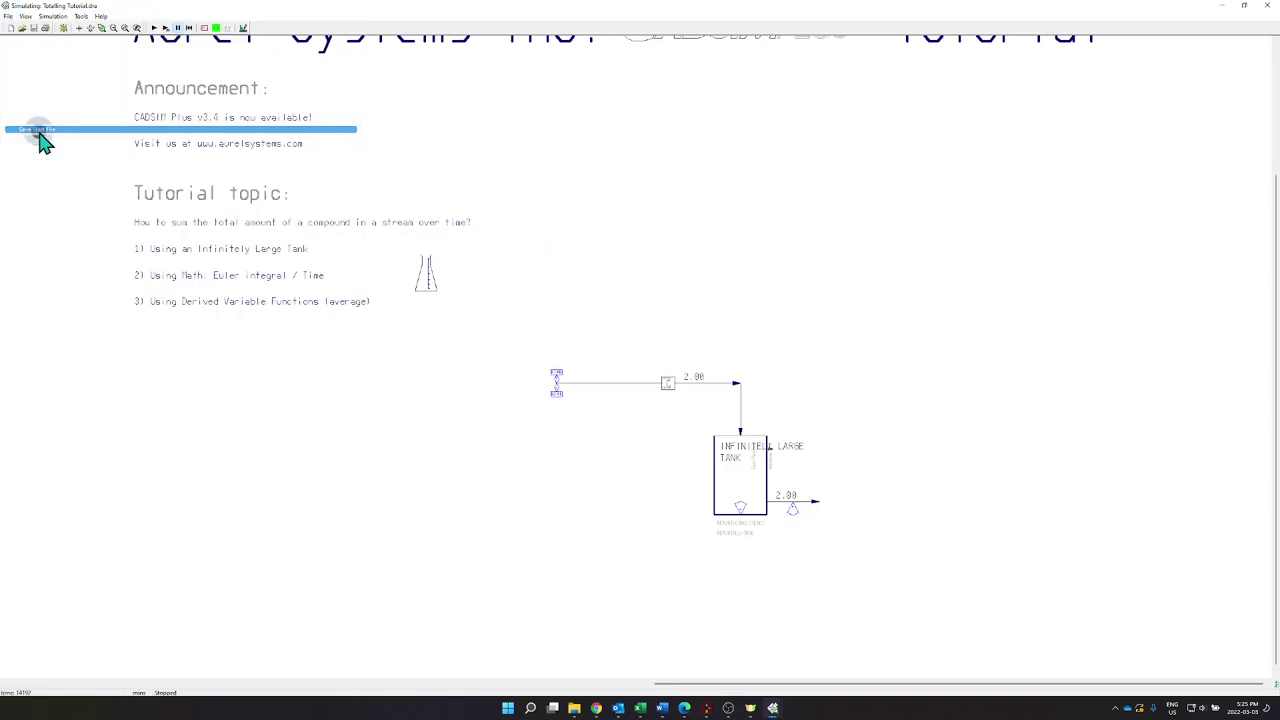
pyautogui.click(220, 27)
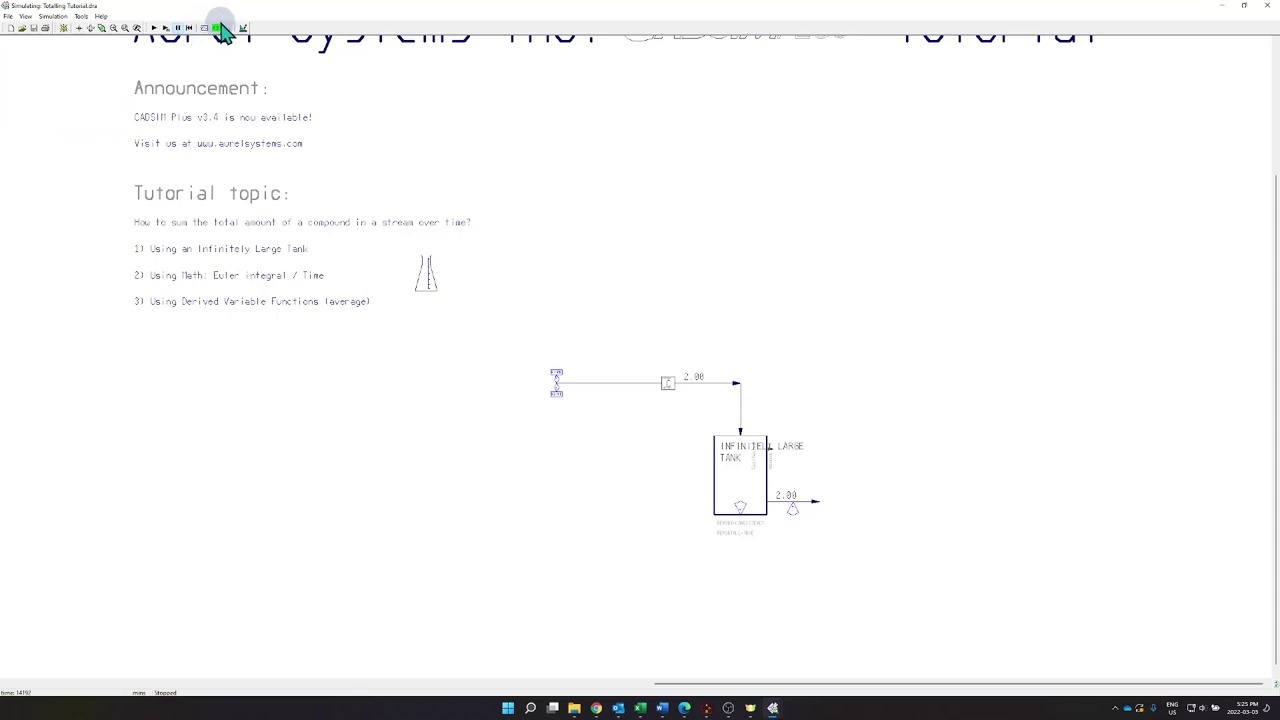
# Step: Draw a recycle stream from the end of the tank's outlet, up and back over into the top of the tank
pyautogui.click(318, 28)
pyautogui.click(280, 28)
pyautogui.click(718, 540)
pyautogui.click(818, 500)
pyautogui.click(818, 410)
pyautogui.click(749, 408)
pyautogui.click(753, 433)
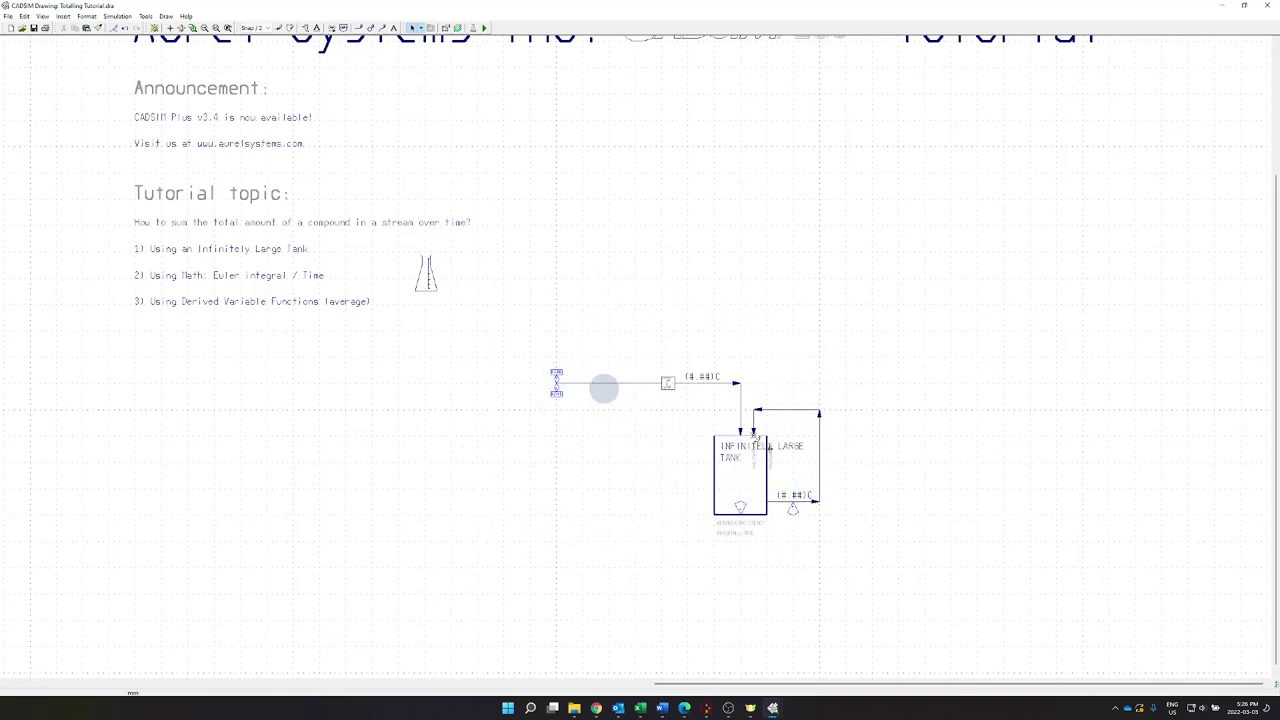
# Step: Switch to simulation mode with the modified drawing and run a set number of passes using the Totalling Tutorial start file
pyautogui.click(487, 33)
pyautogui.click(598, 361)
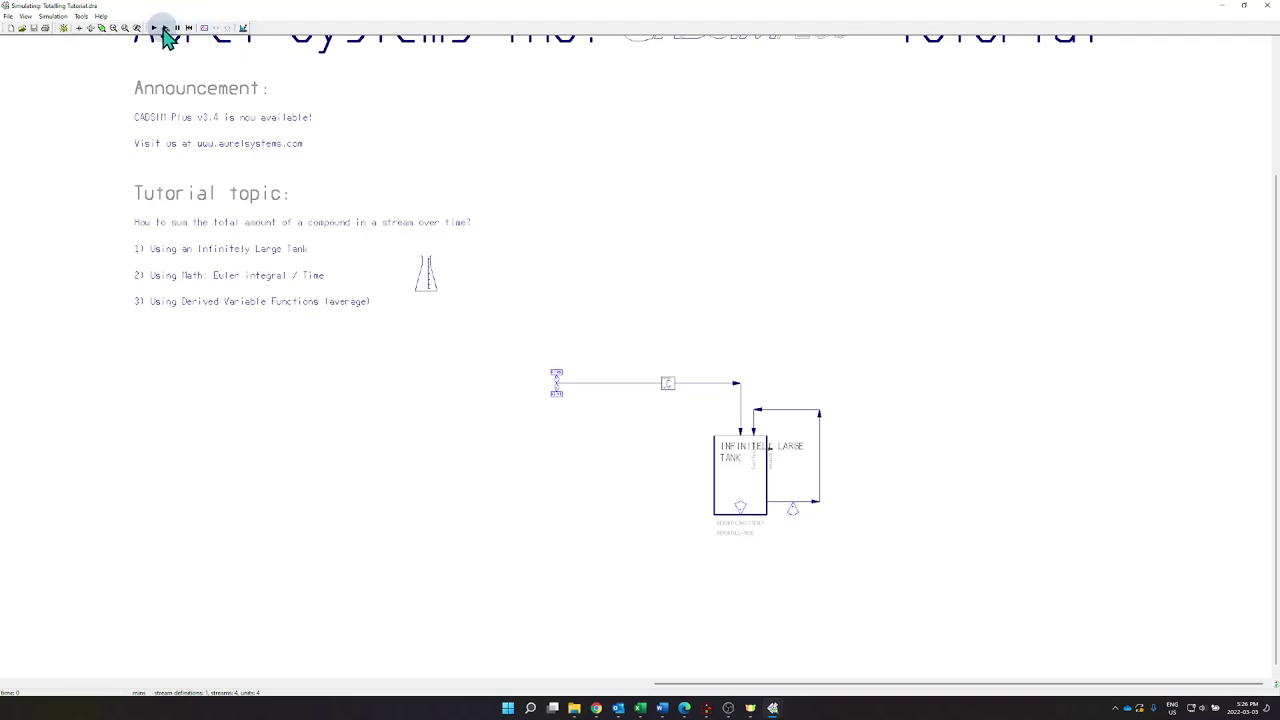
pyautogui.click(165, 28)
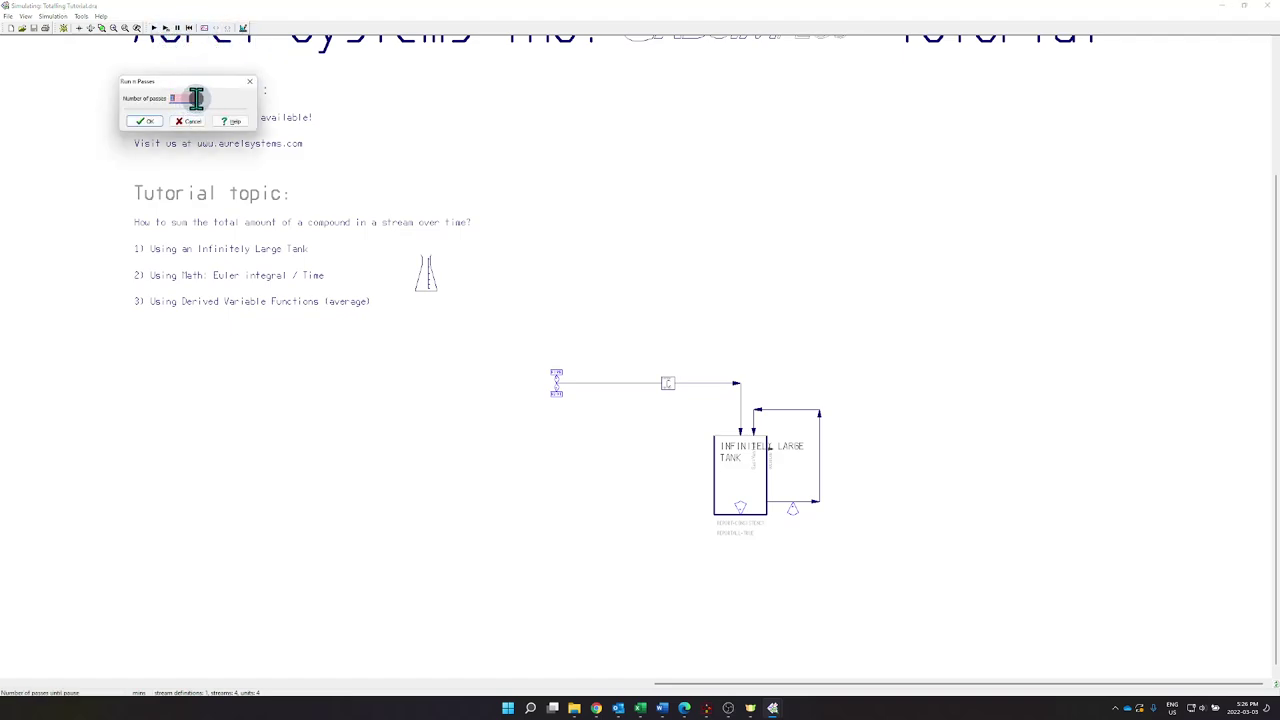
pyautogui.click(145, 121)
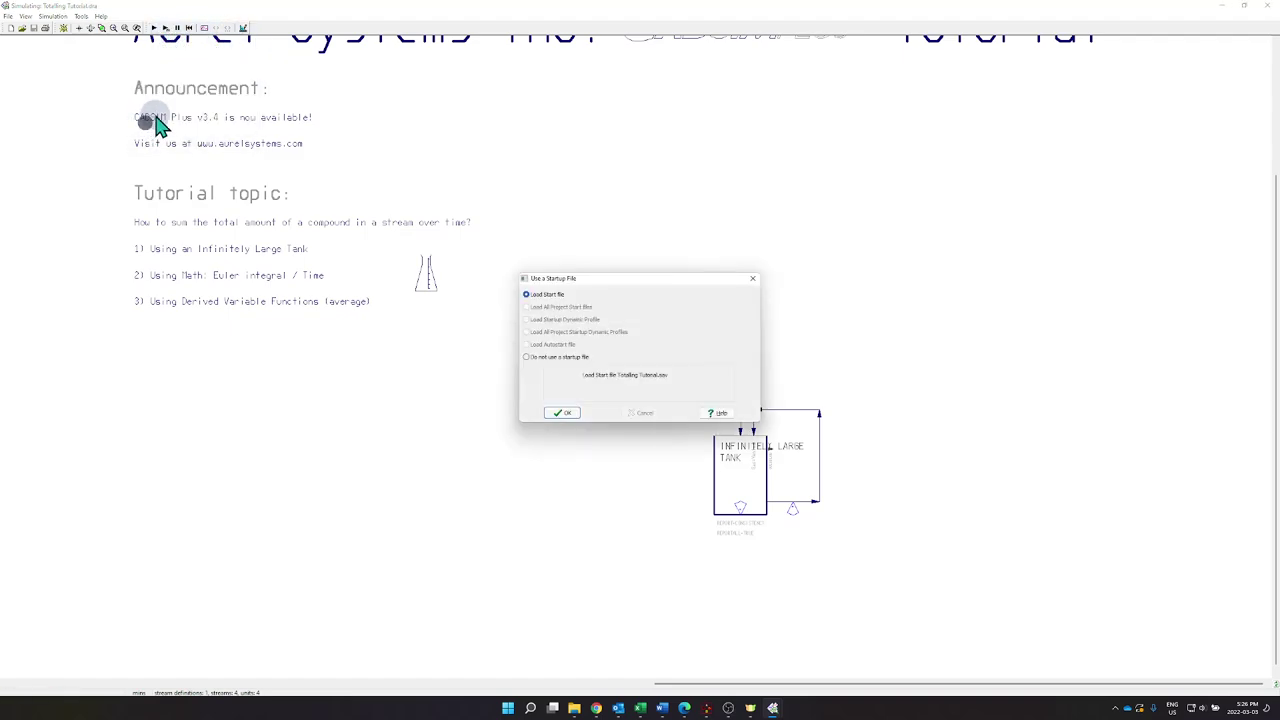
pyautogui.click(563, 415)
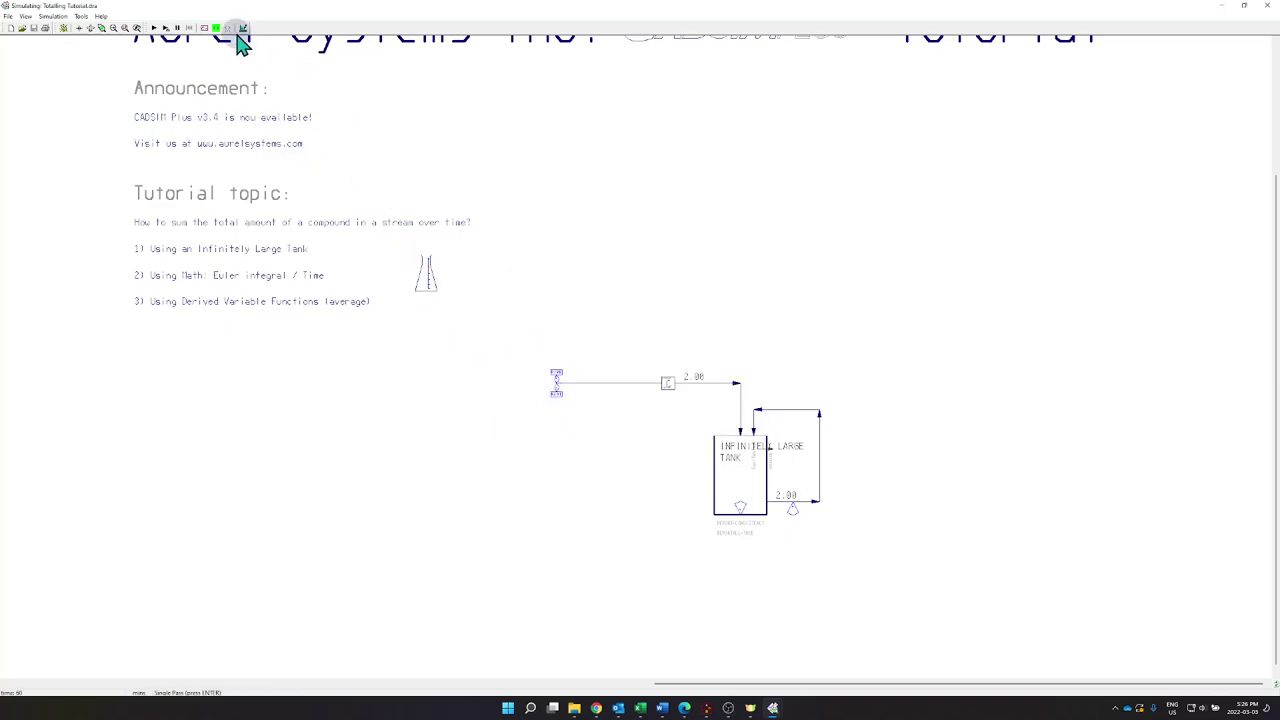
# Step: Check the feed stream's simulated flow, fibre and consistency values
pyautogui.click(205, 28)
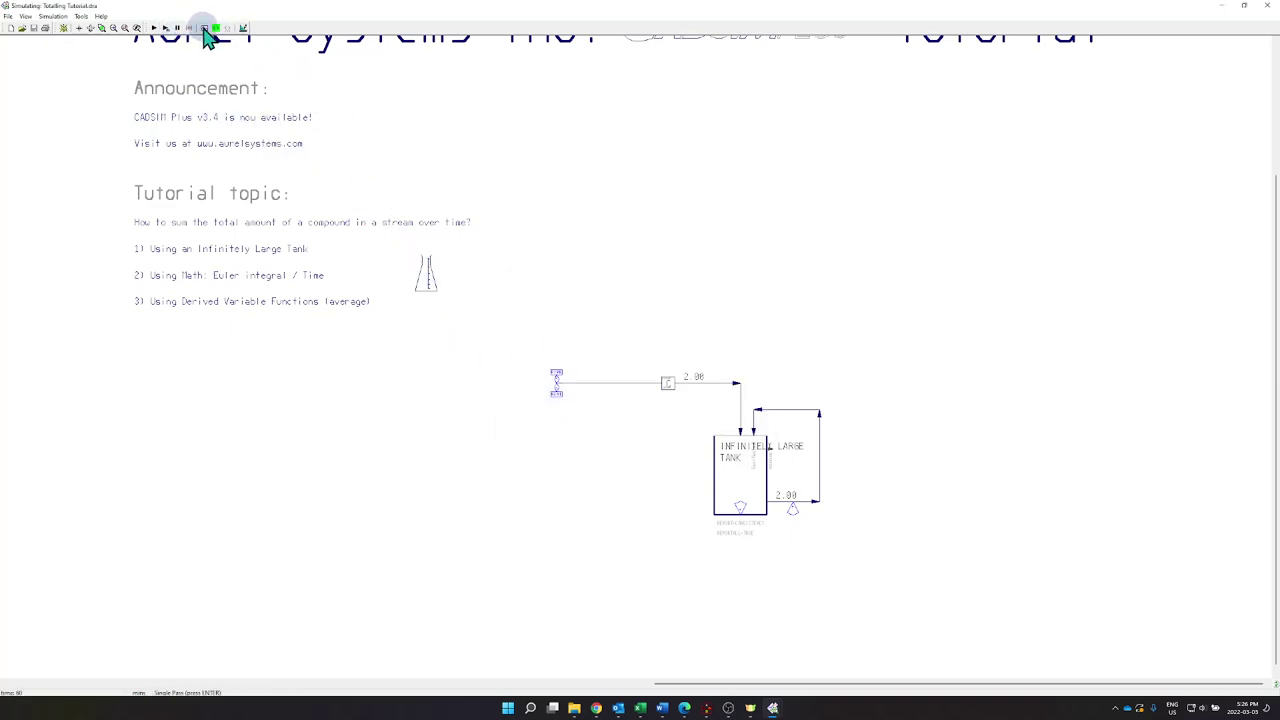
pyautogui.doubleClick(610, 388)
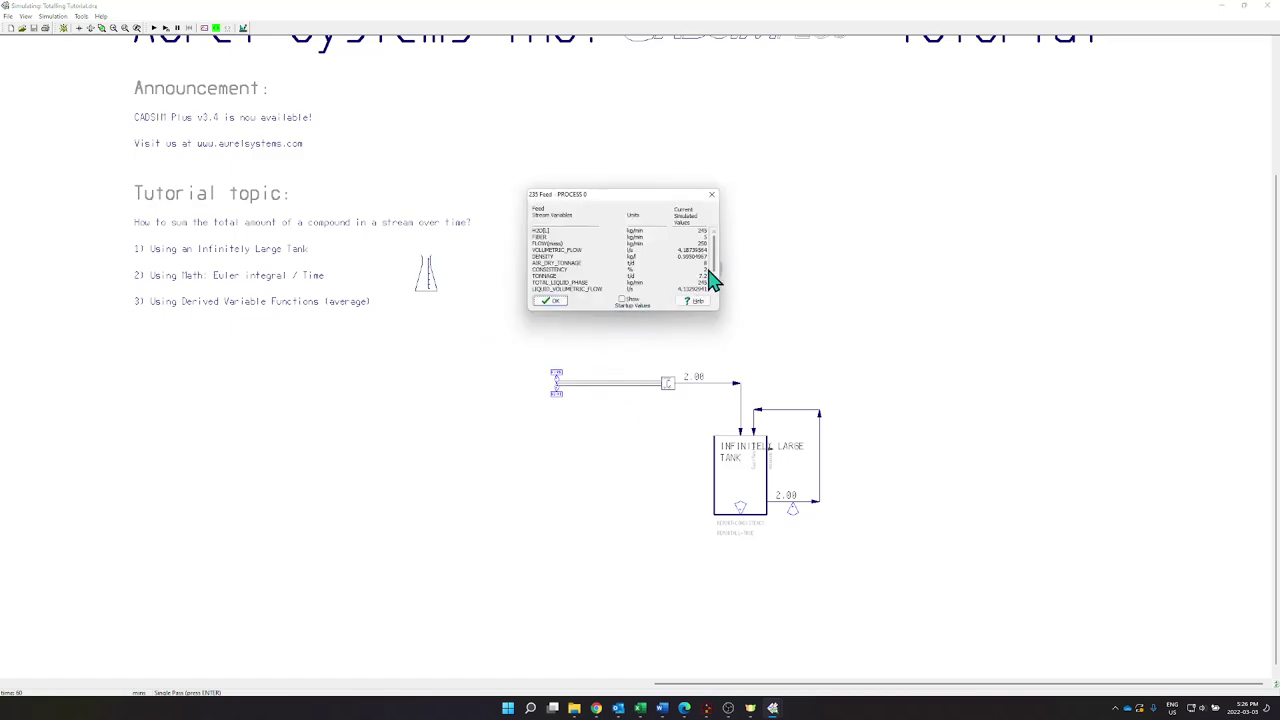
pyautogui.scroll(-2, 712, 295)
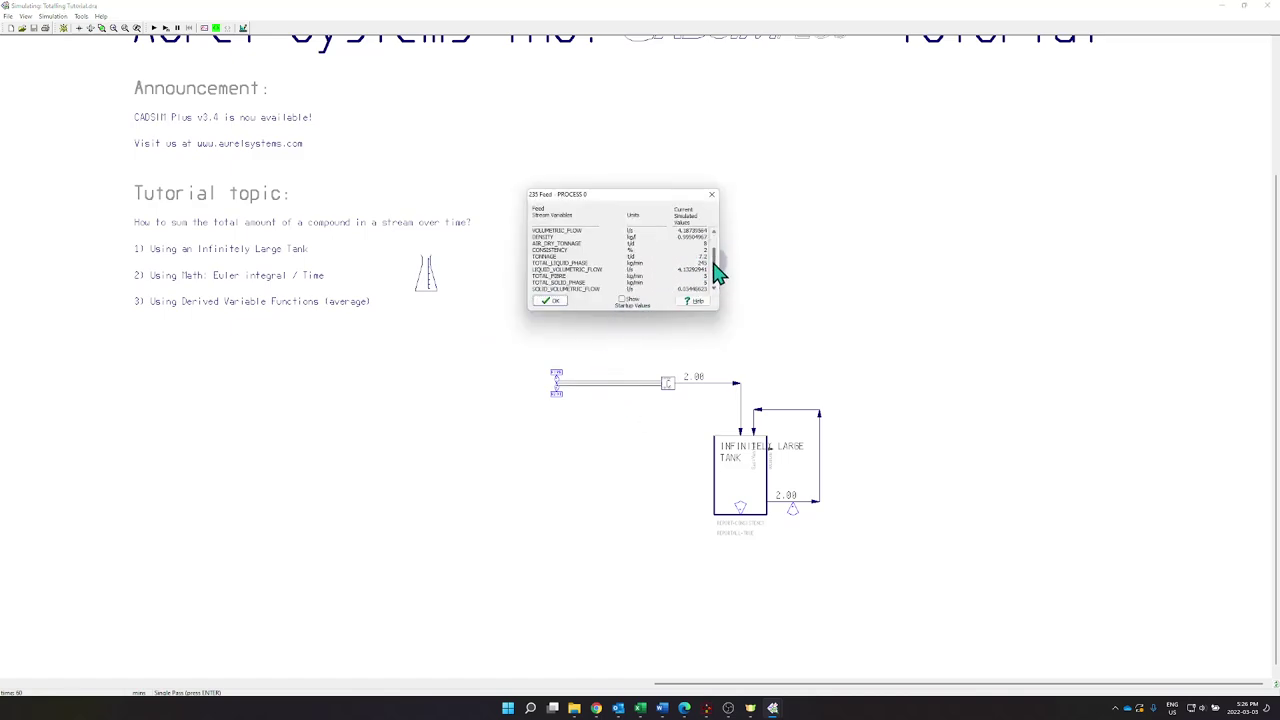
pyautogui.click(552, 302)
# Step: Chart the infinitely large tank's CONSISTENCY in a window beside the recycle loop and run another set of passes
pyautogui.click(204, 27)
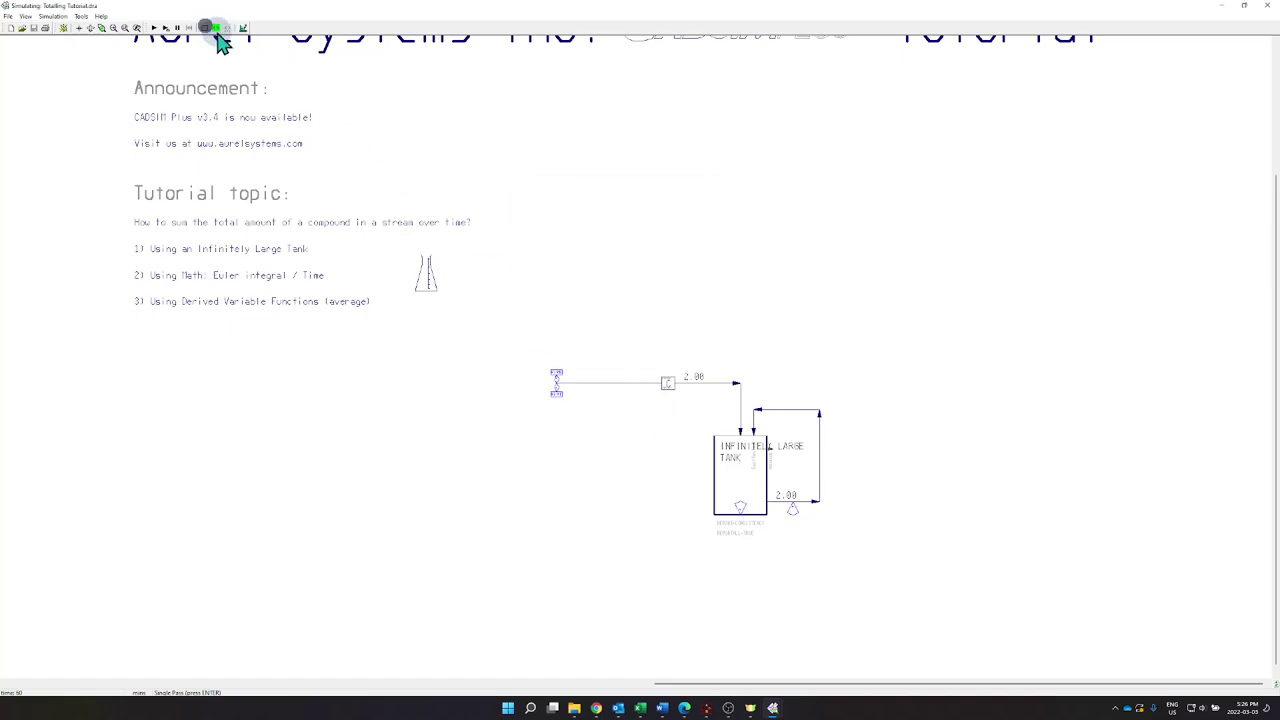
pyautogui.click(760, 492)
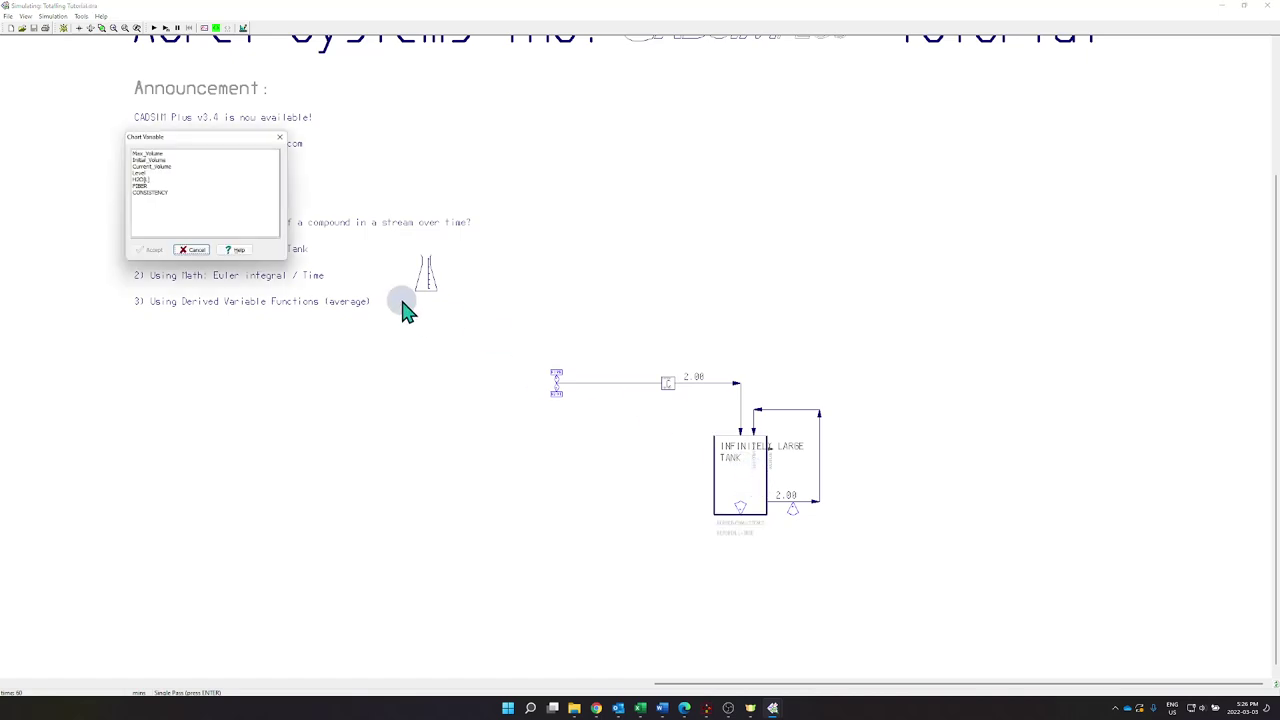
pyautogui.click(152, 192)
pyautogui.click(150, 249)
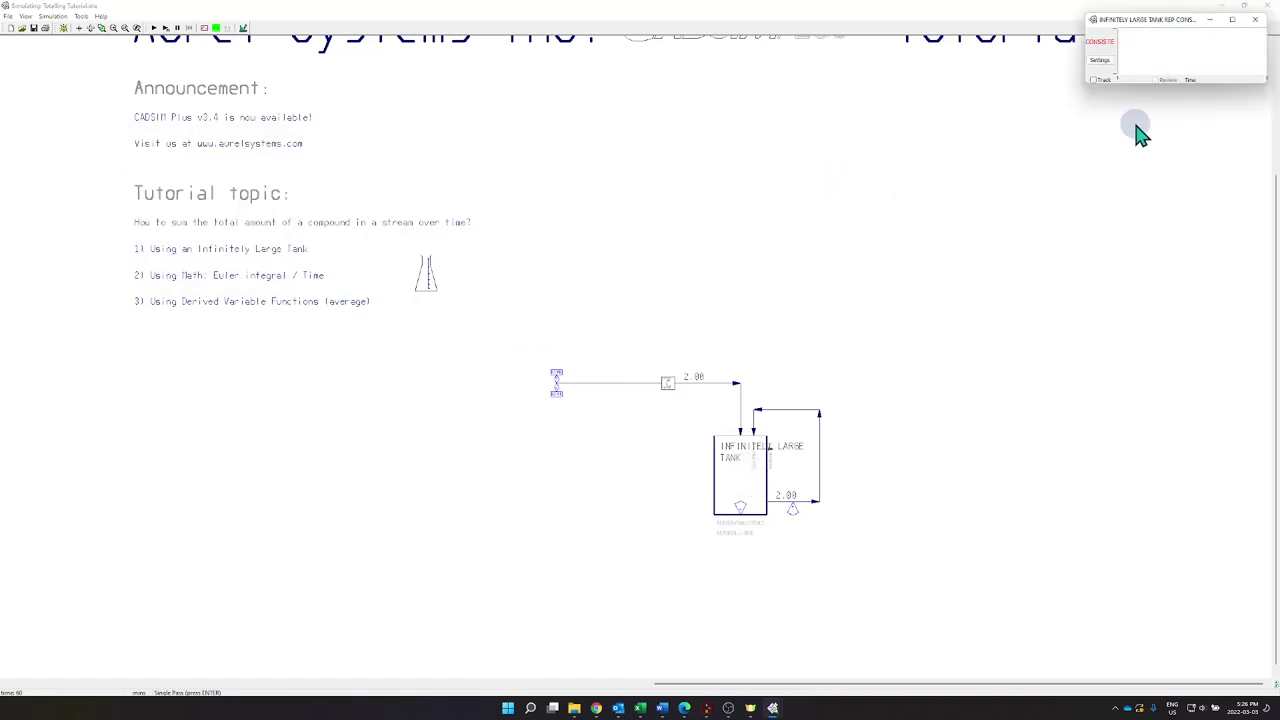
pyautogui.moveTo(1165, 33); pyautogui.dragTo(1003, 497)
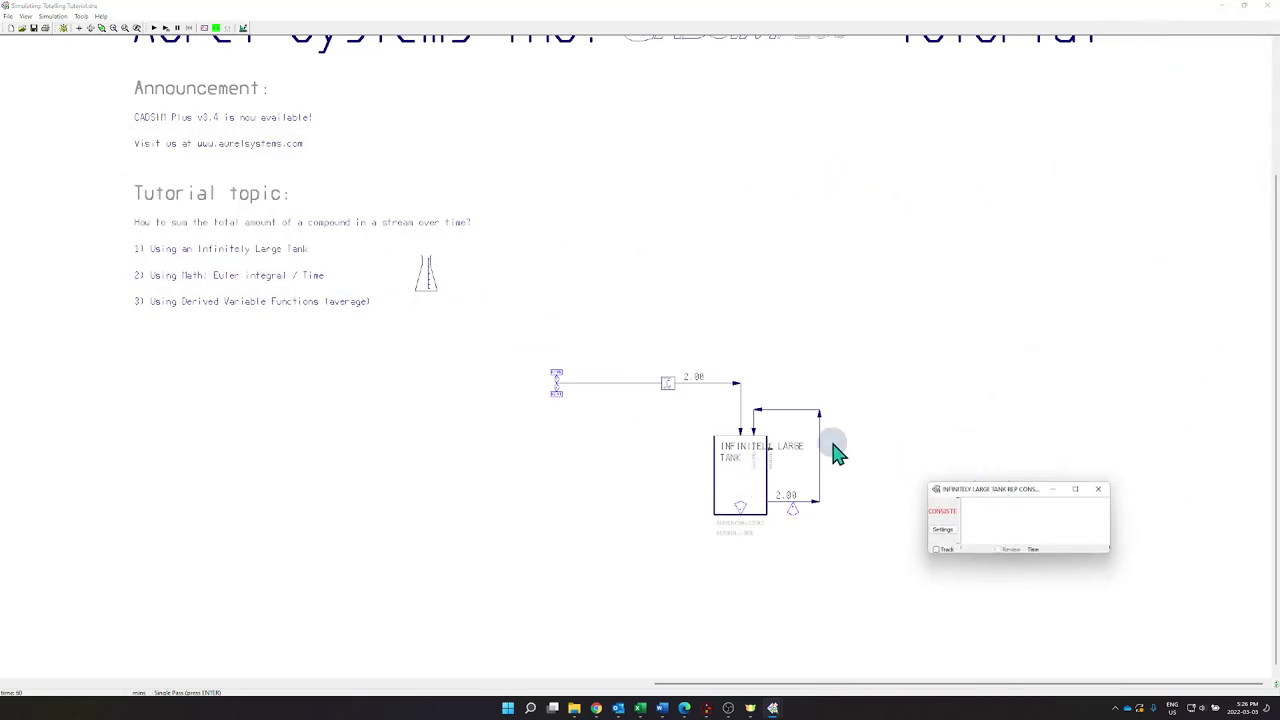
pyautogui.click(170, 37)
pyautogui.click(156, 123)
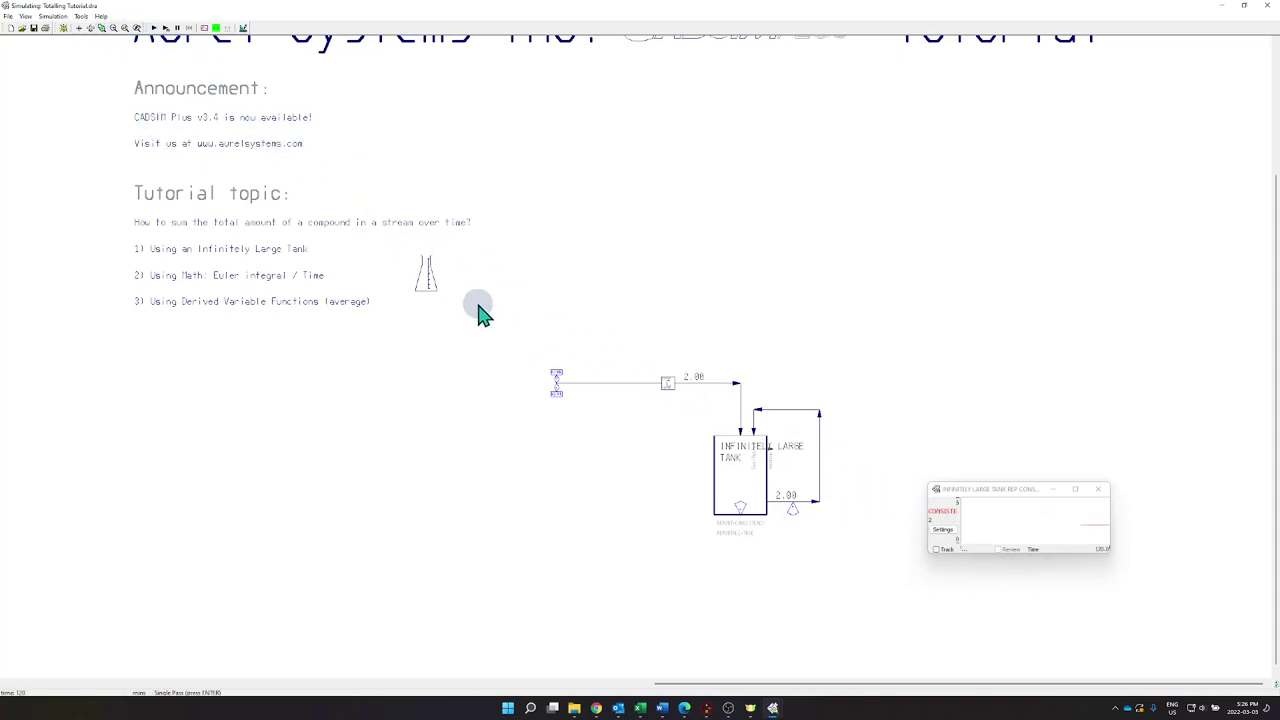
# Step: Set the feed's water flow to 120 and run two more sets of passes
pyautogui.doubleClick(556, 388)
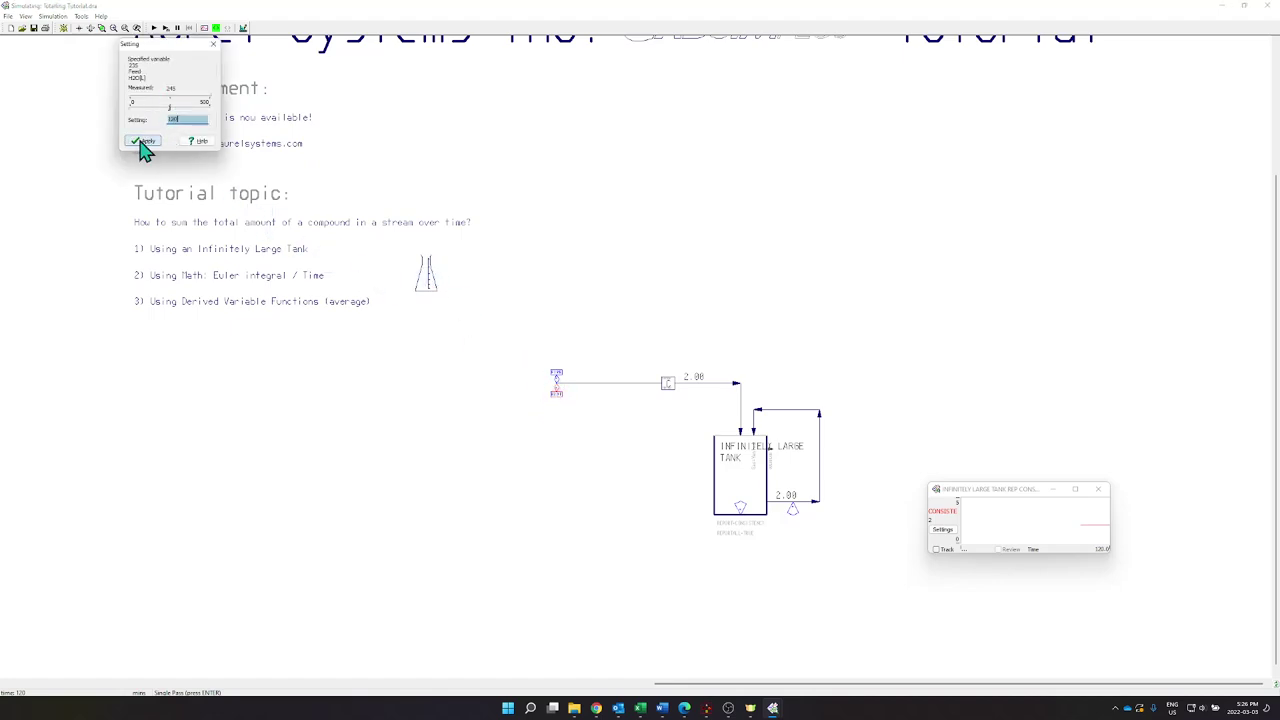
pyautogui.click(166, 27)
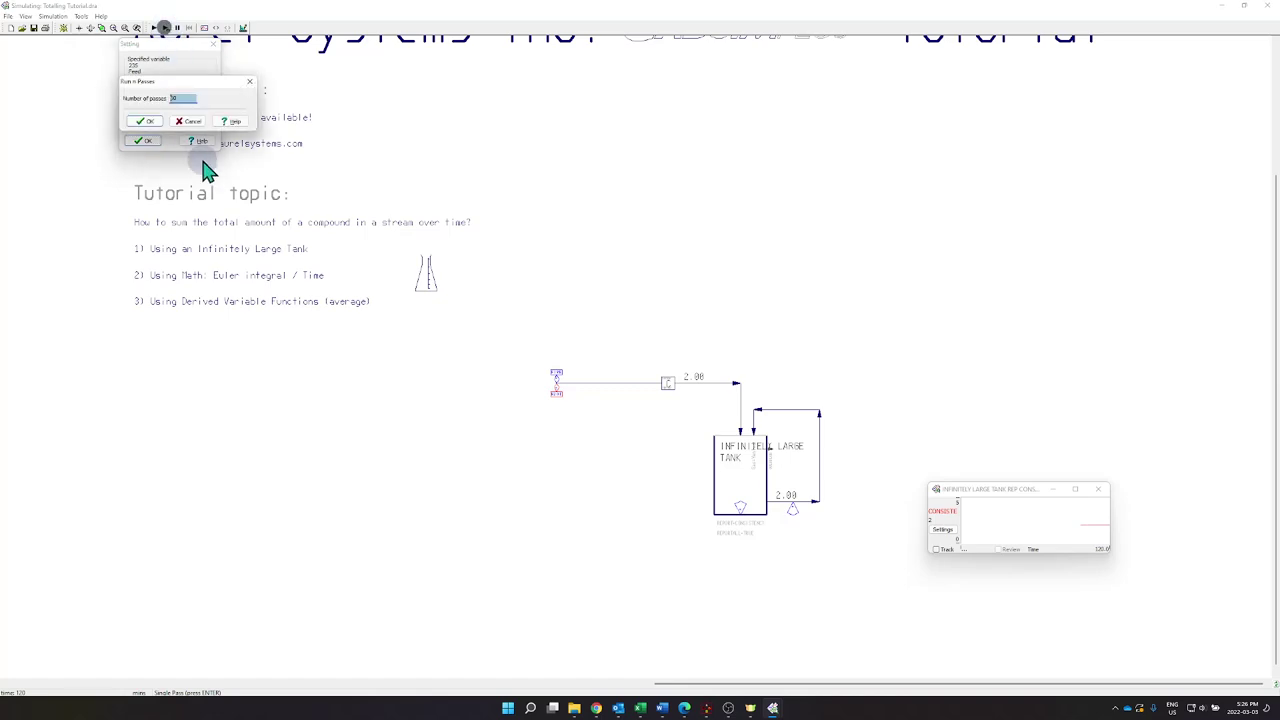
pyautogui.click(140, 123)
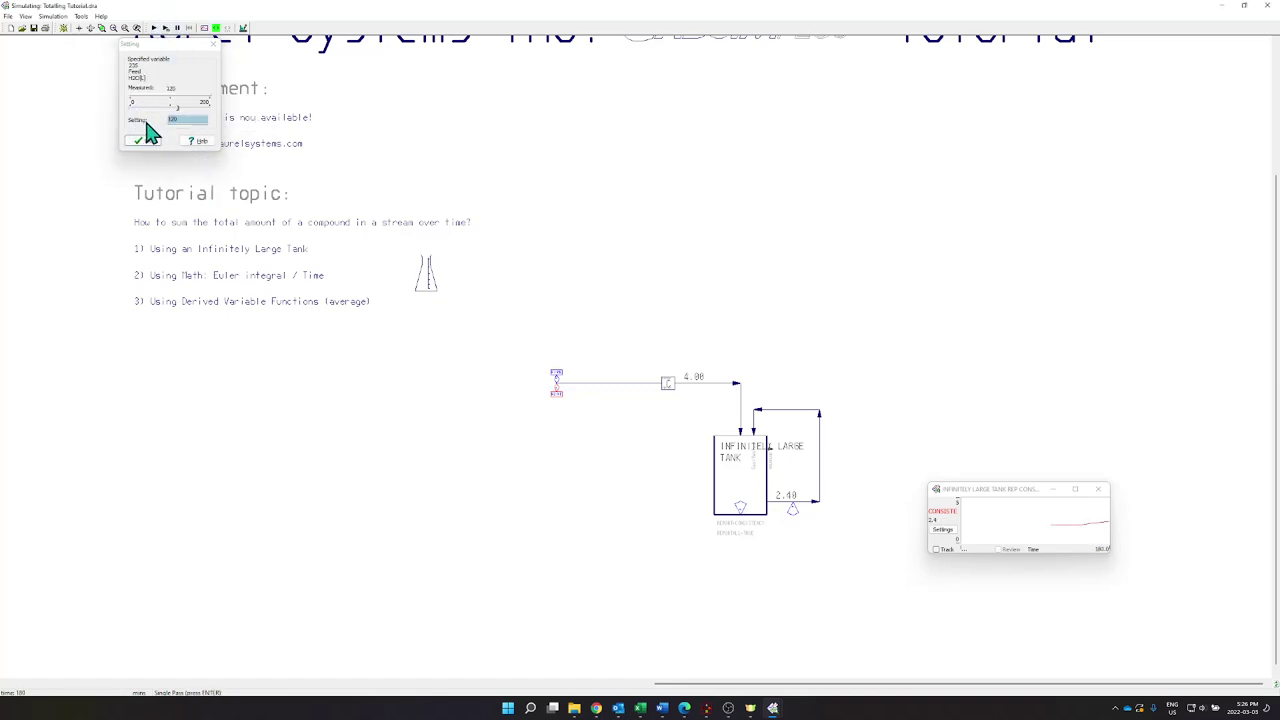
pyautogui.click(166, 28)
pyautogui.click(141, 124)
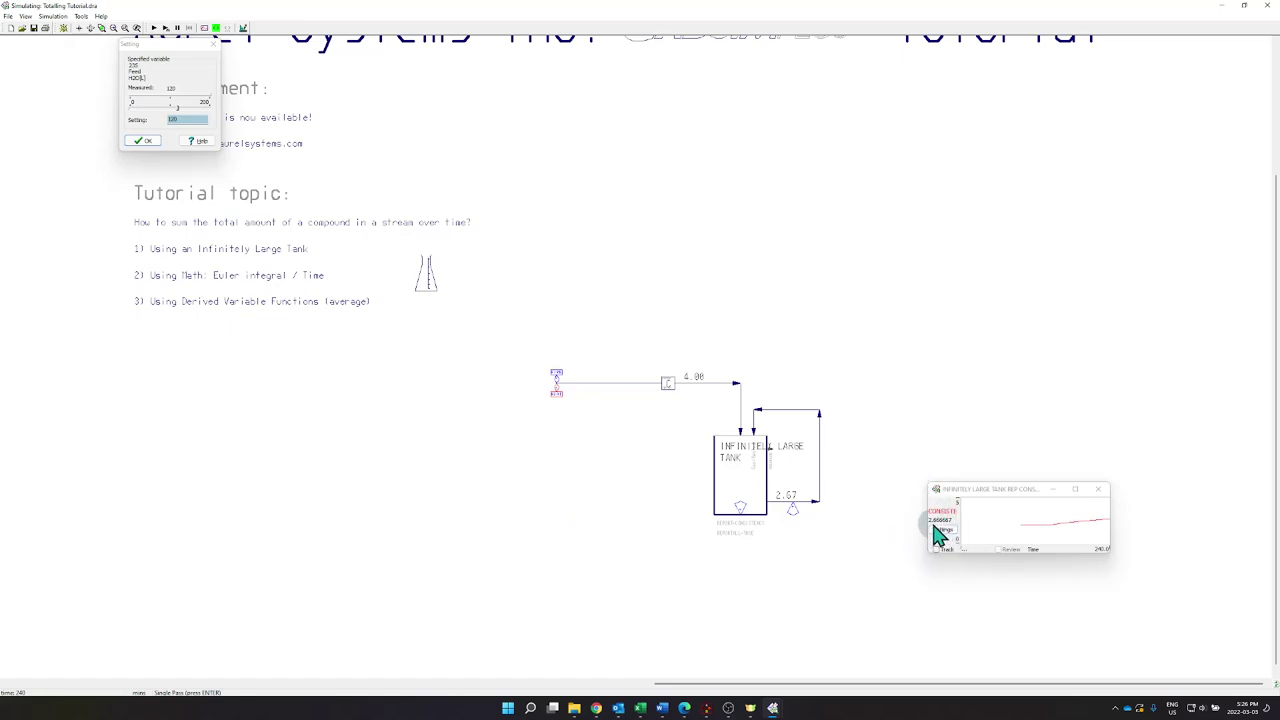
# Step: Check the infinitely large tank's accumulated water, fibre and consistency, and close the open parameter and setting windows
pyautogui.doubleClick(760, 516)
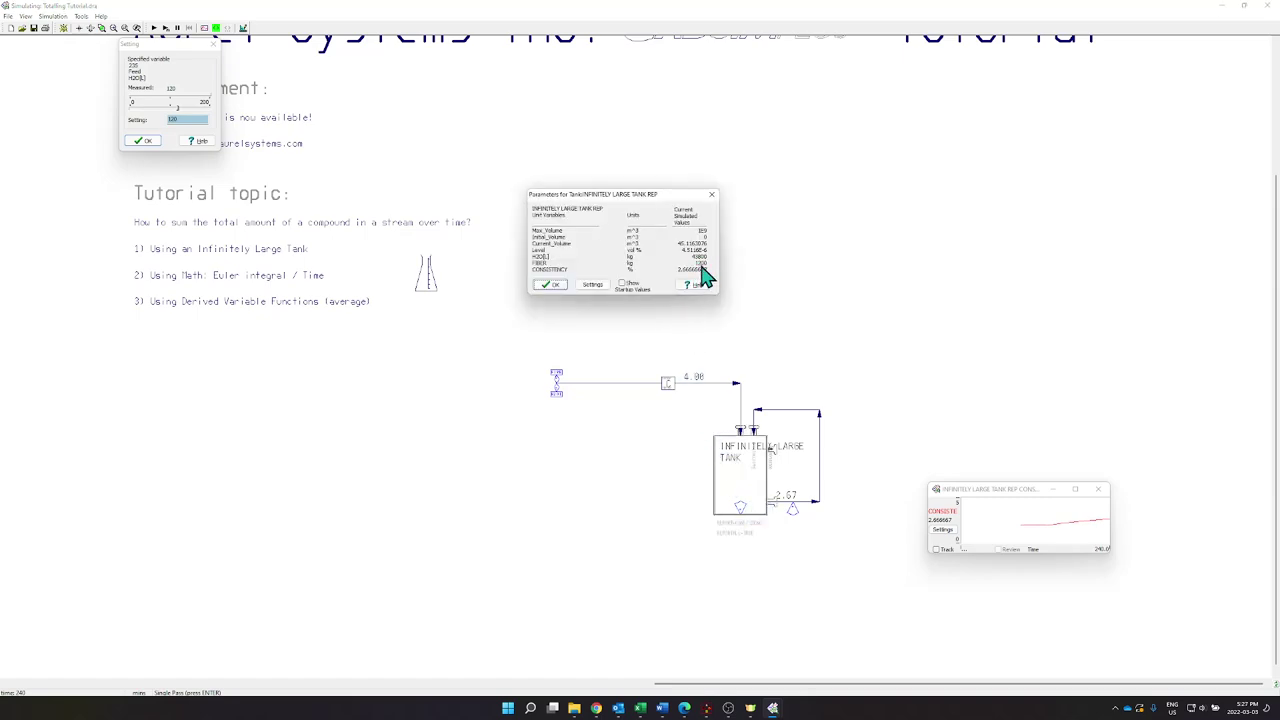
pyautogui.click(755, 270)
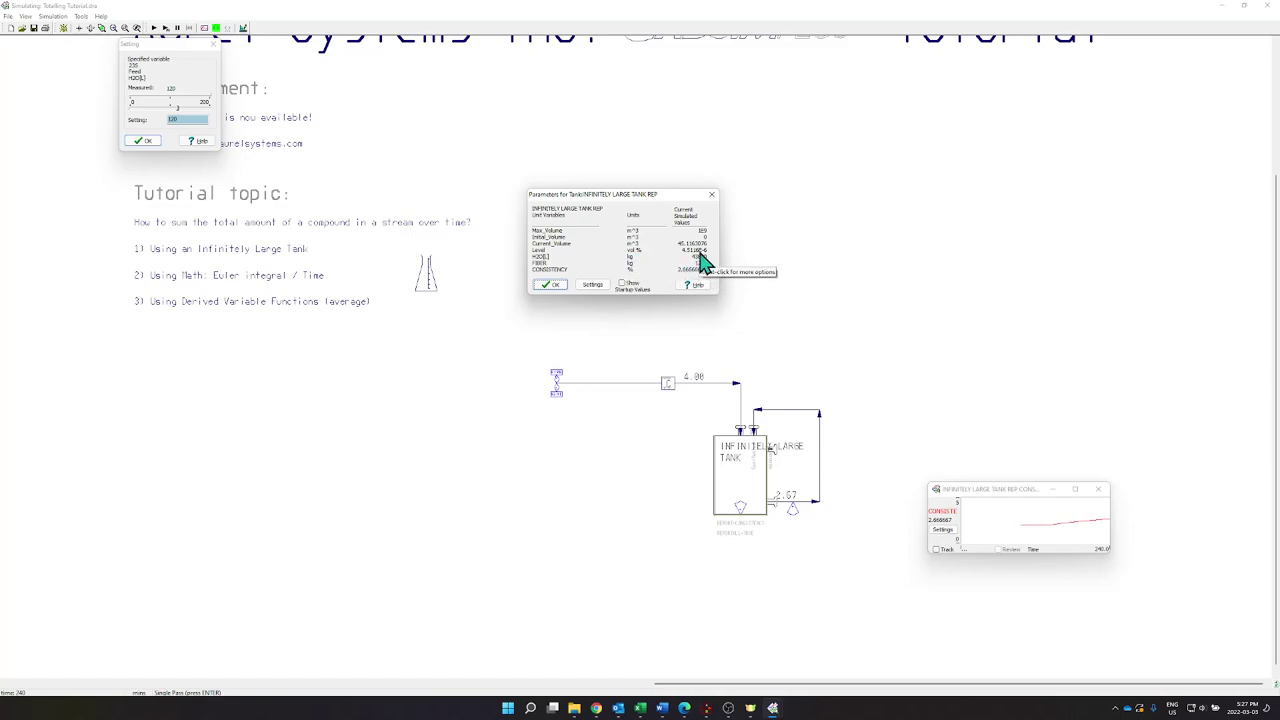
pyautogui.click(549, 285)
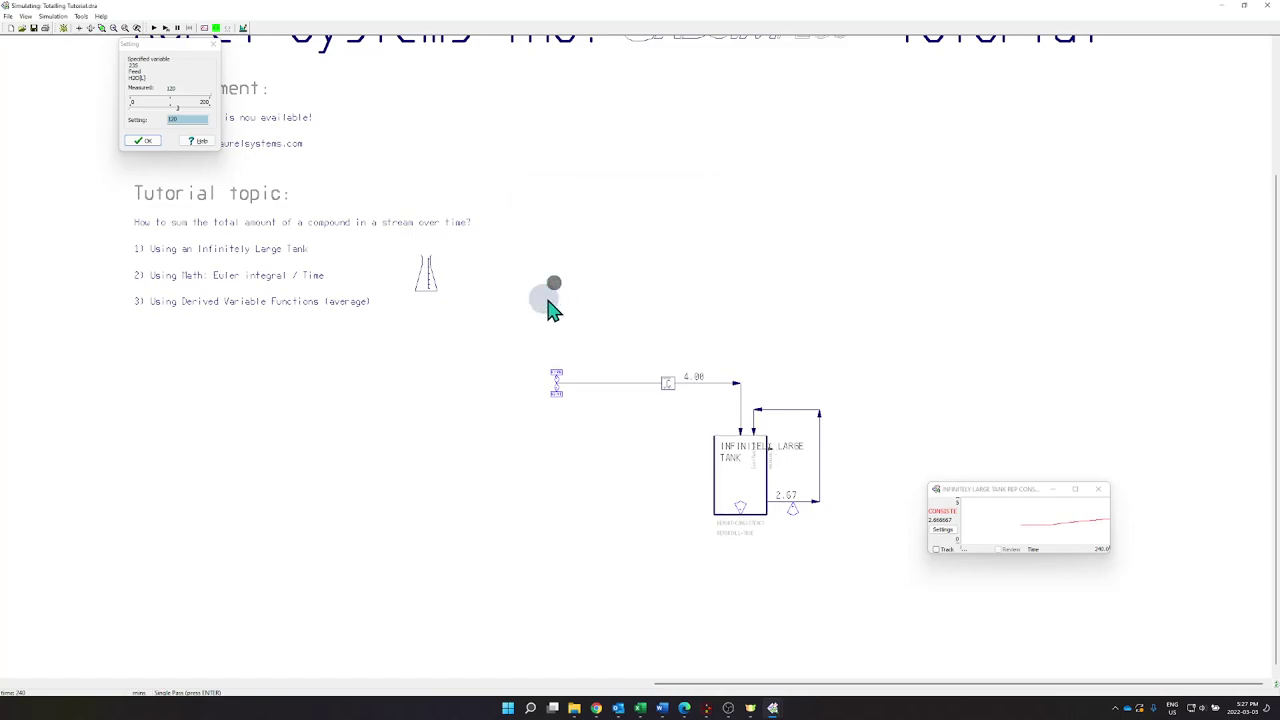
pyautogui.click(143, 142)
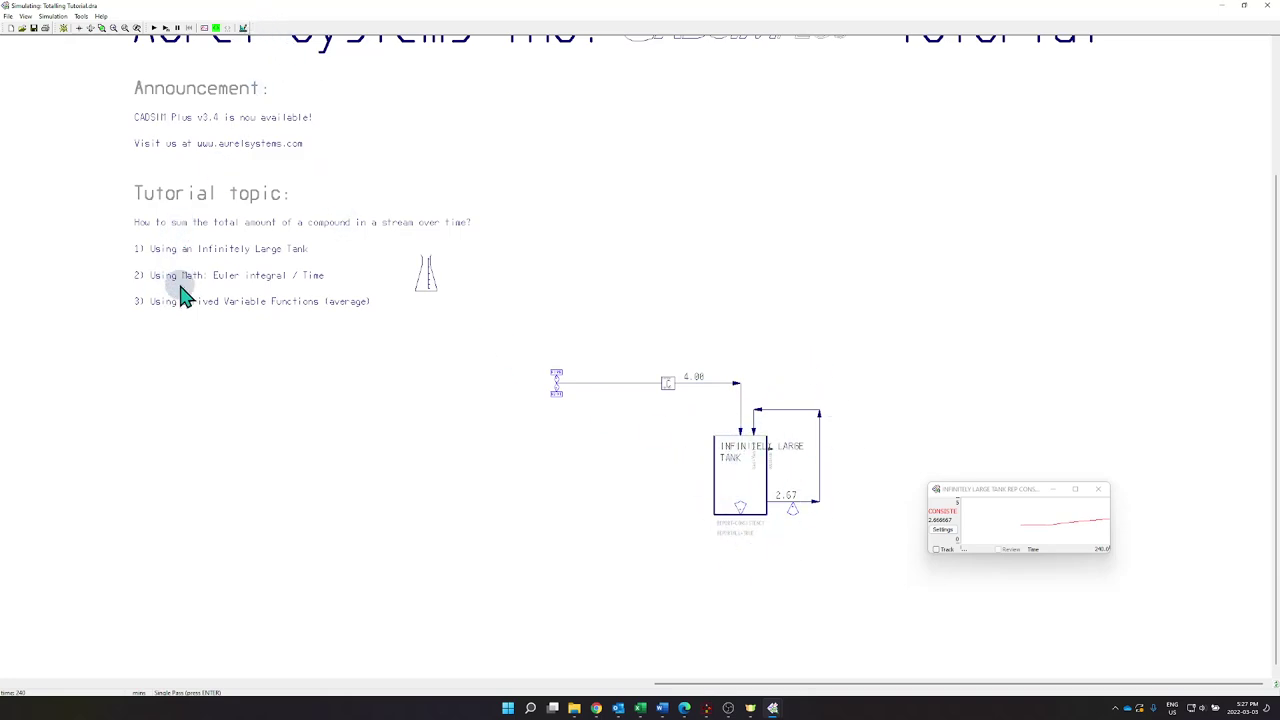
# Step: Return to drawing mode and insert the Euler part from the Signal Math library above the feed stream
pyautogui.click(241, 27)
pyautogui.click(600, 428)
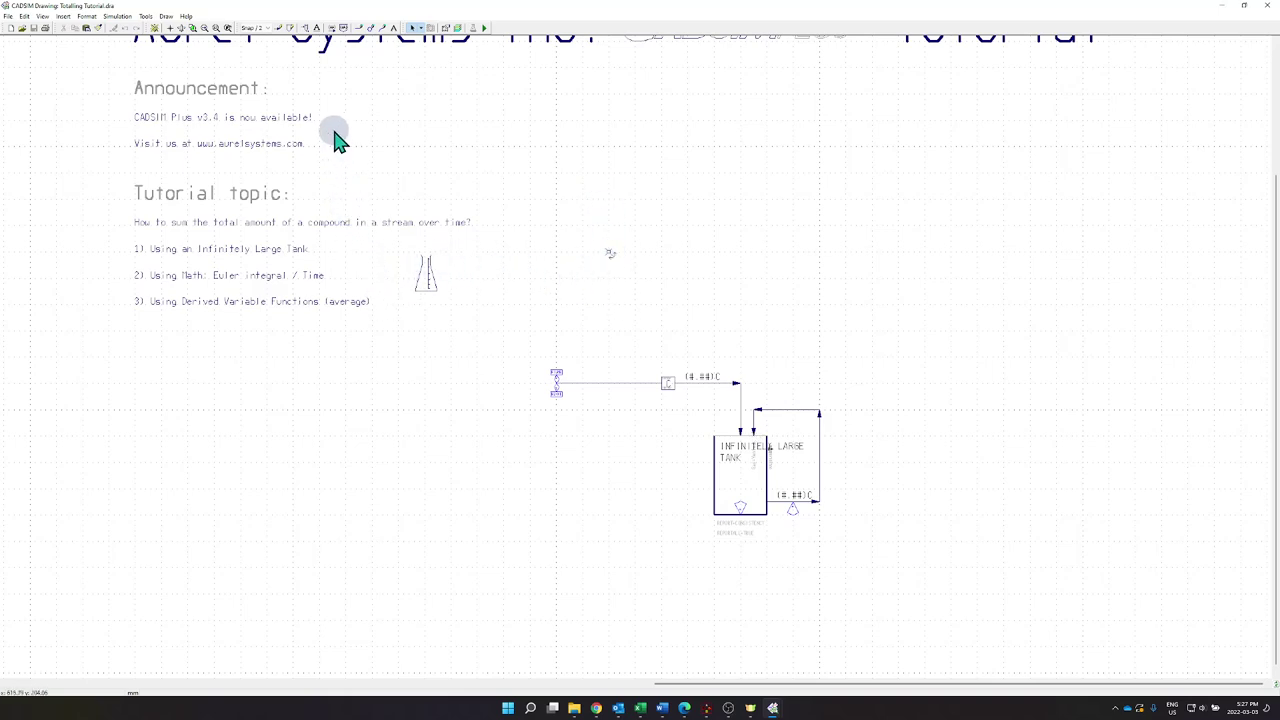
pyautogui.click(306, 30)
pyautogui.moveTo(1069, 251); pyautogui.dragTo(765, 213)
pyautogui.scroll(-2, 753, 312)
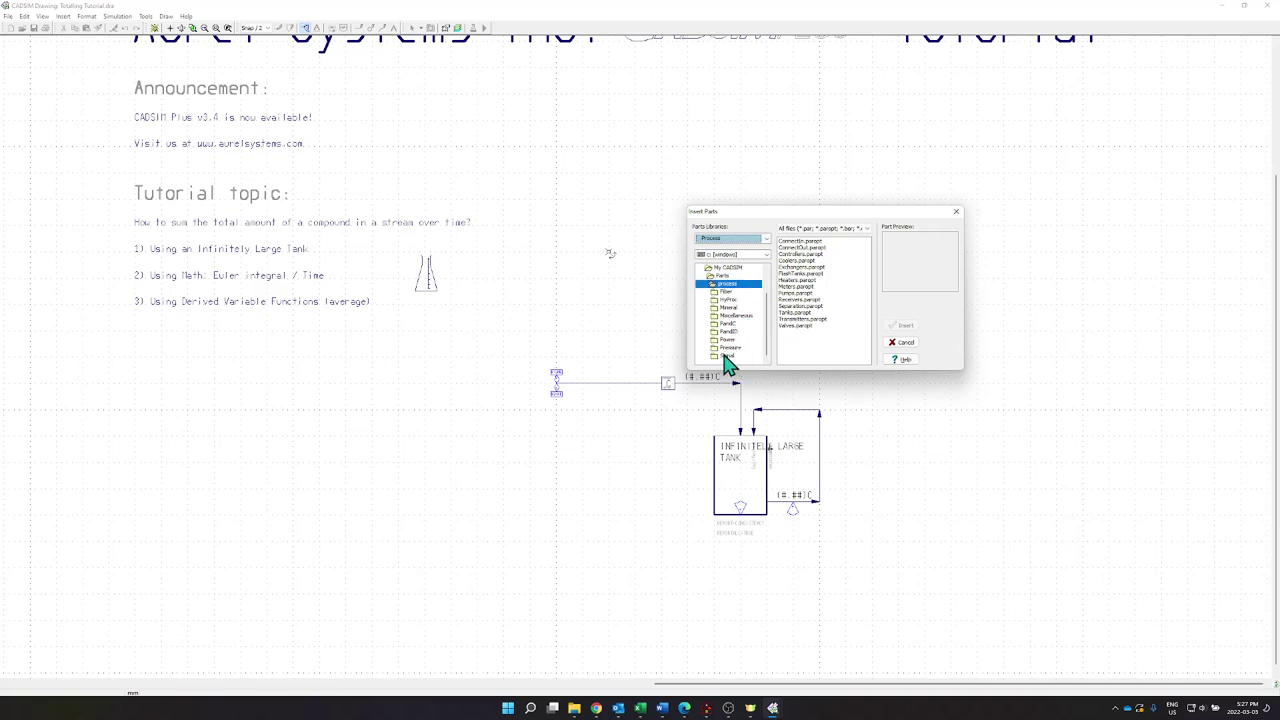
pyautogui.doubleClick(725, 356)
pyautogui.doubleClick(729, 348)
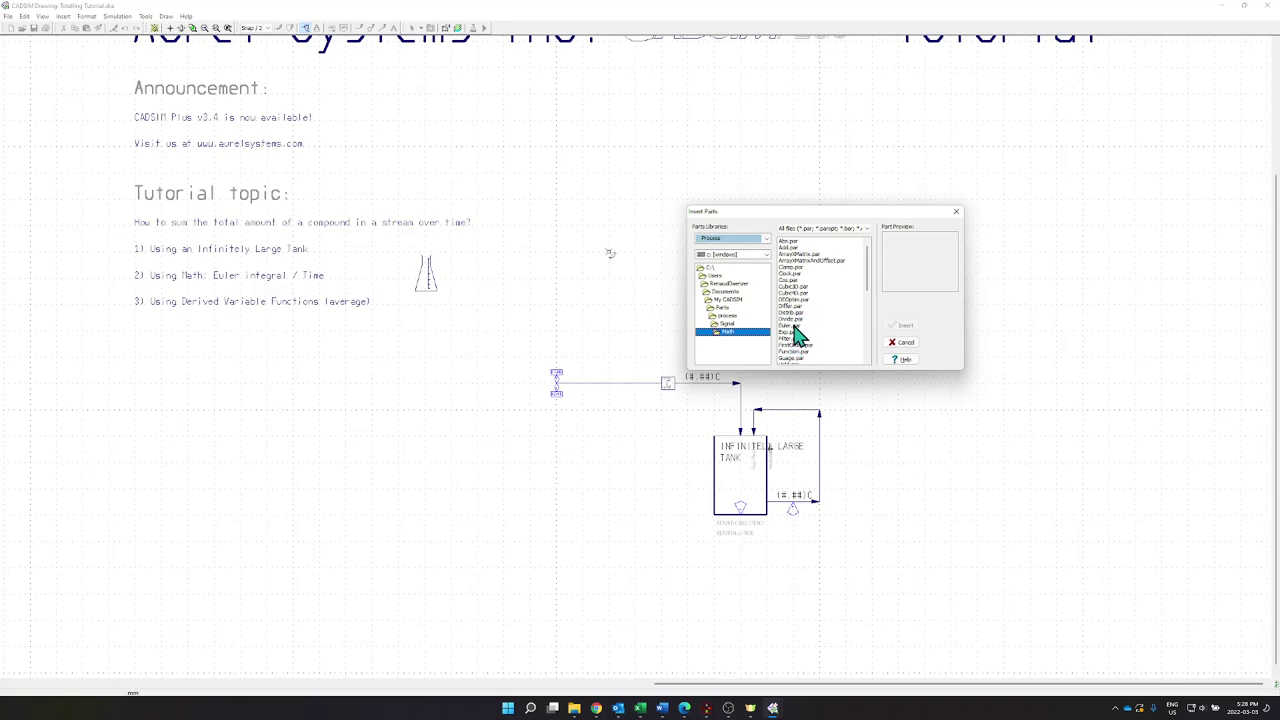
pyautogui.click(797, 333)
pyautogui.click(900, 325)
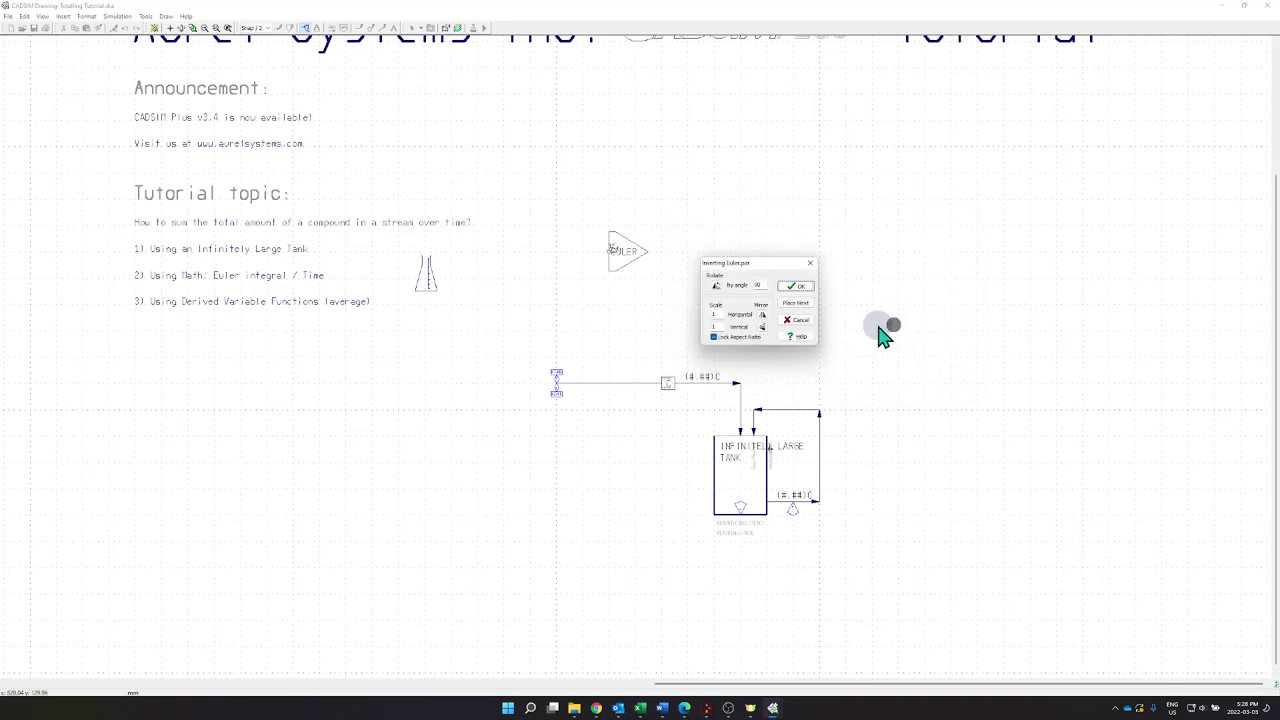
pyautogui.click(797, 288)
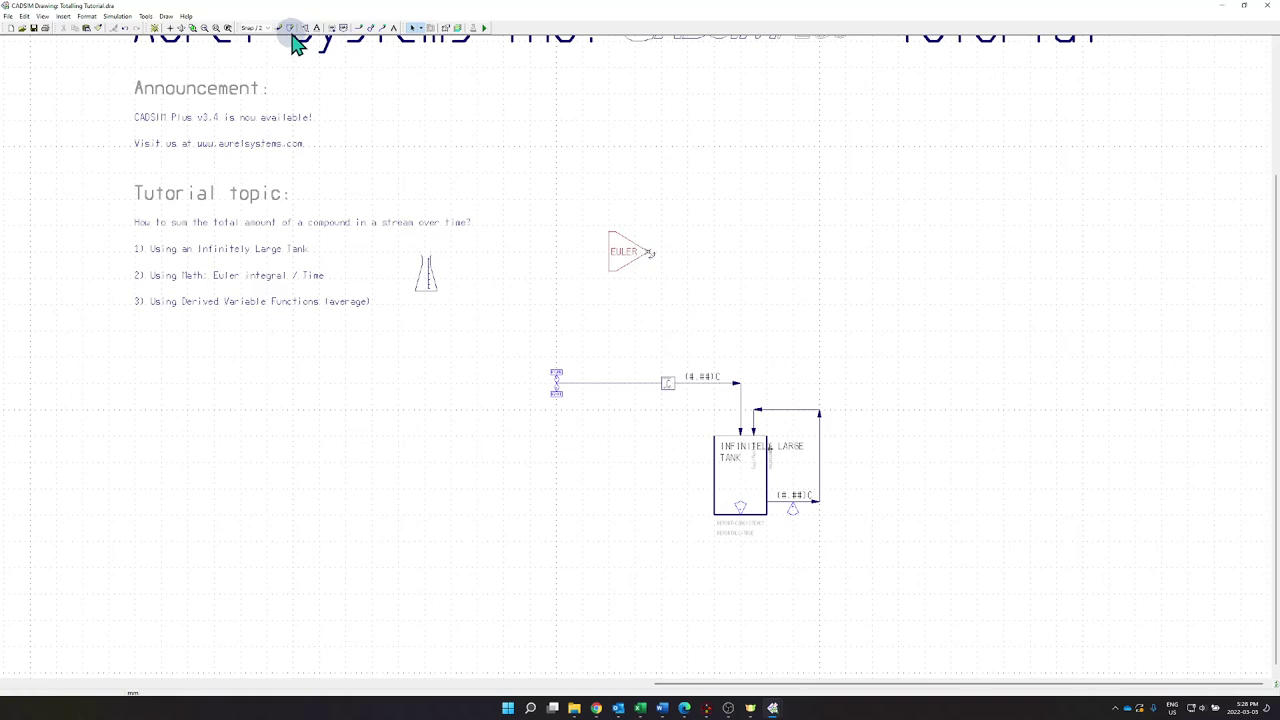
# Step: Set the line style to signal_logic and draw an outlet line from the Euler block's tip and an inlet line into its base
pyautogui.click(444, 27)
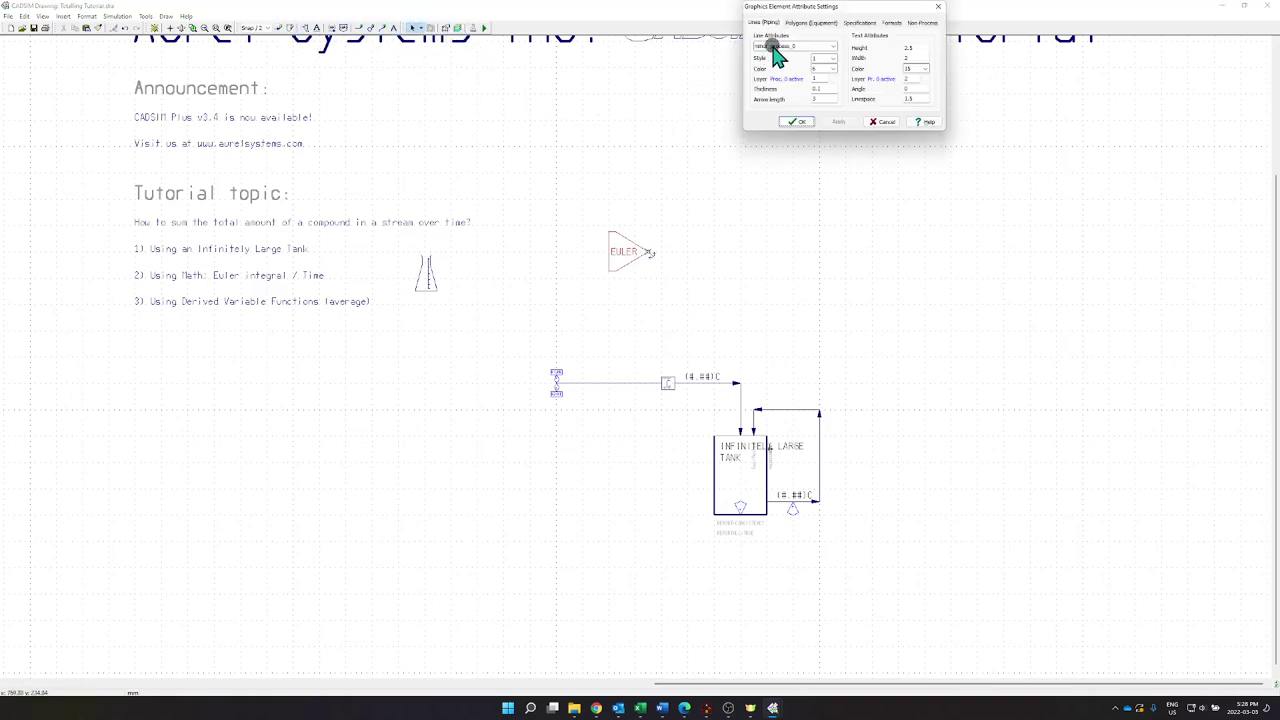
pyautogui.click(773, 46)
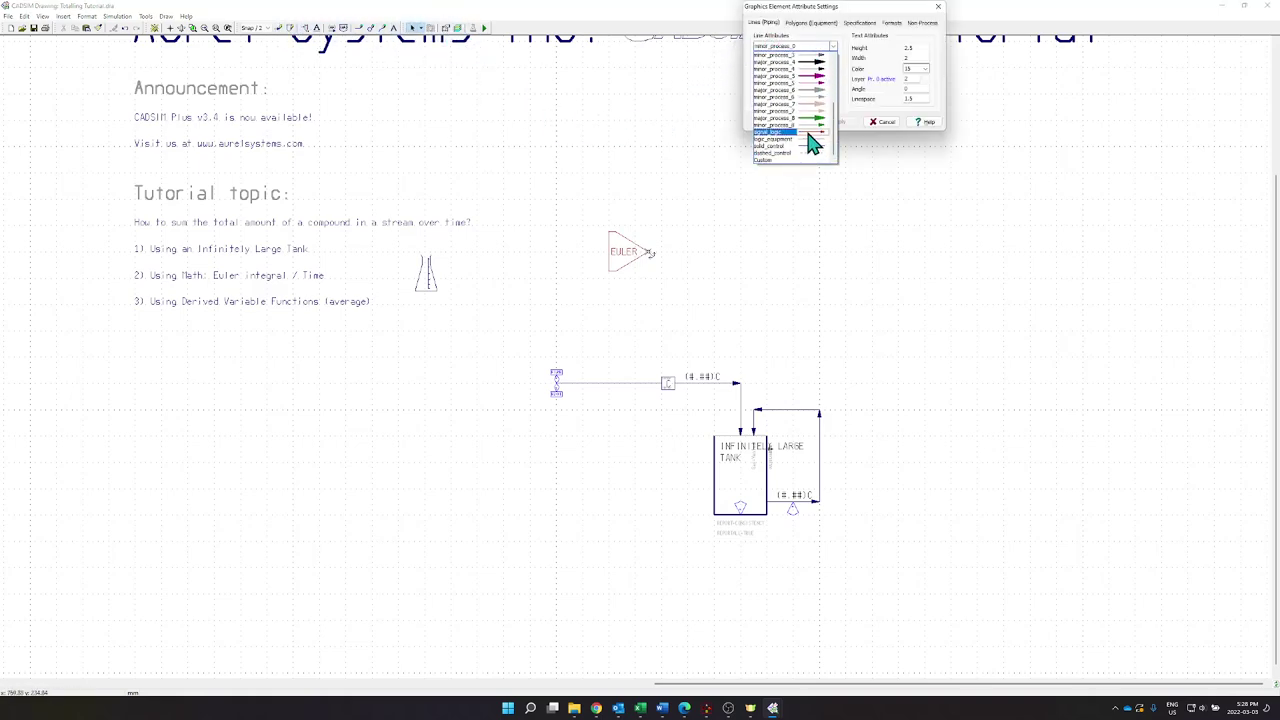
pyautogui.click(810, 133)
pyautogui.click(792, 121)
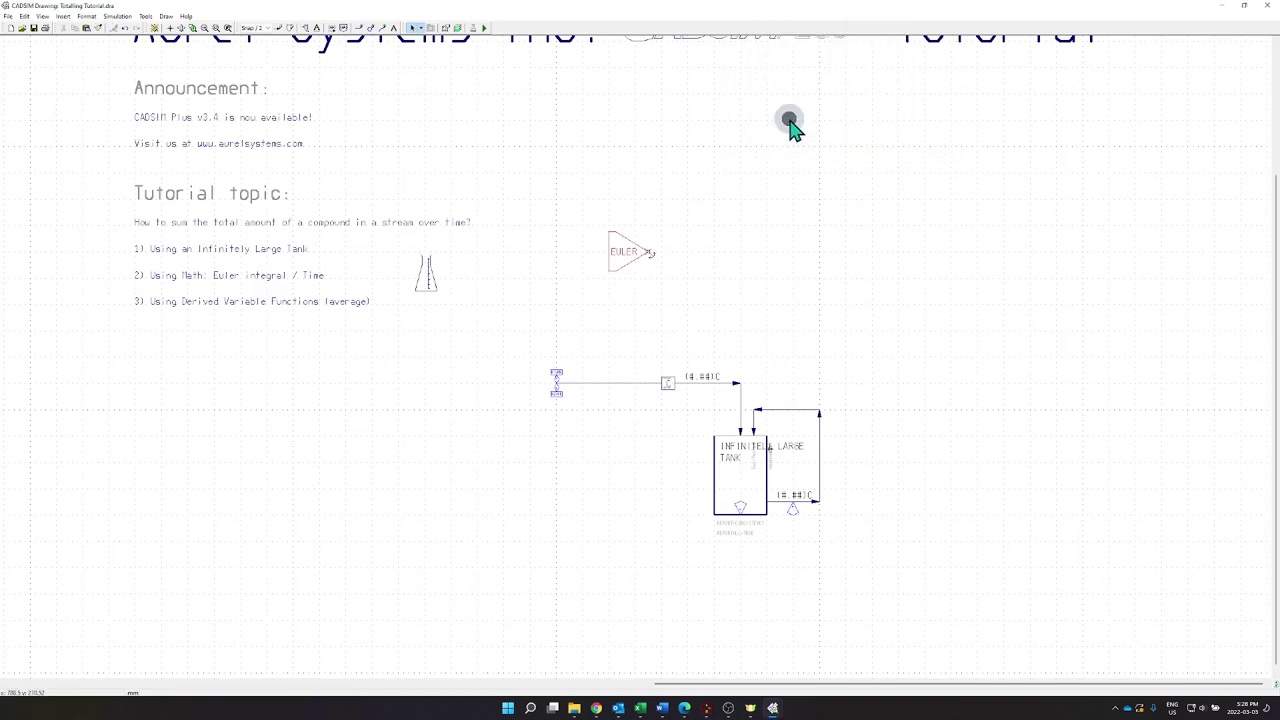
pyautogui.click(279, 28)
pyautogui.click(648, 251)
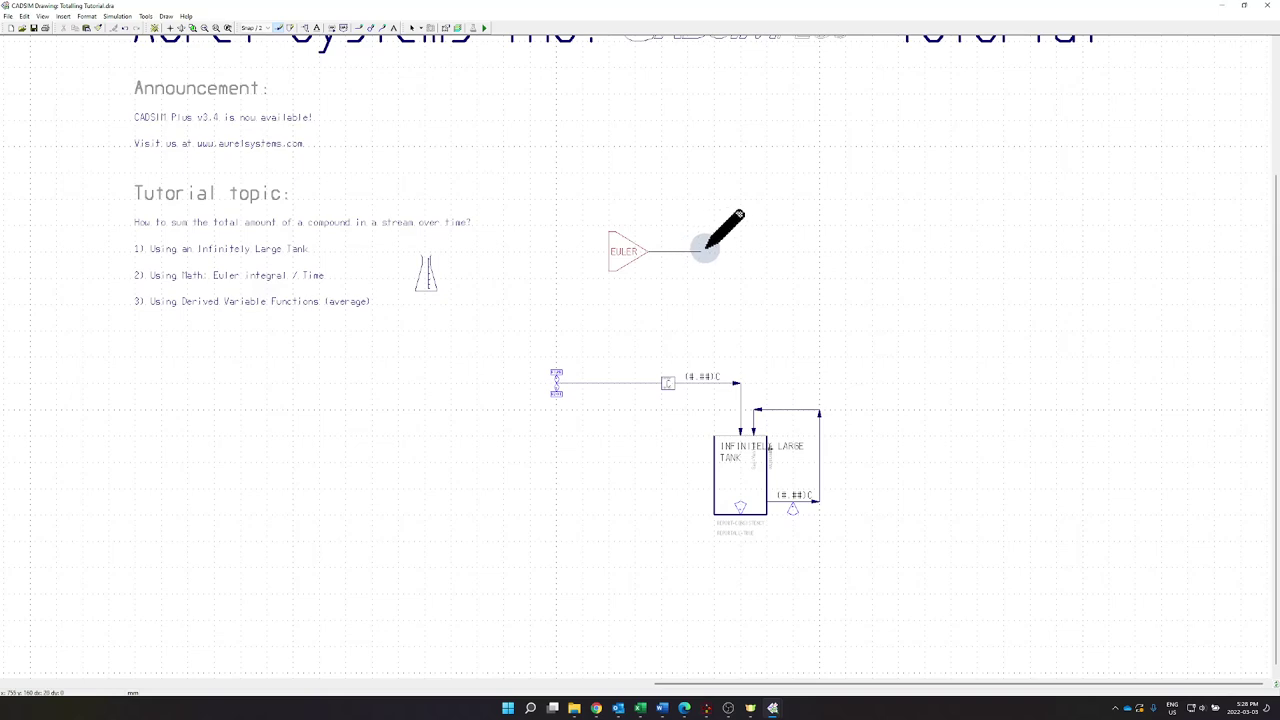
pyautogui.click(713, 251)
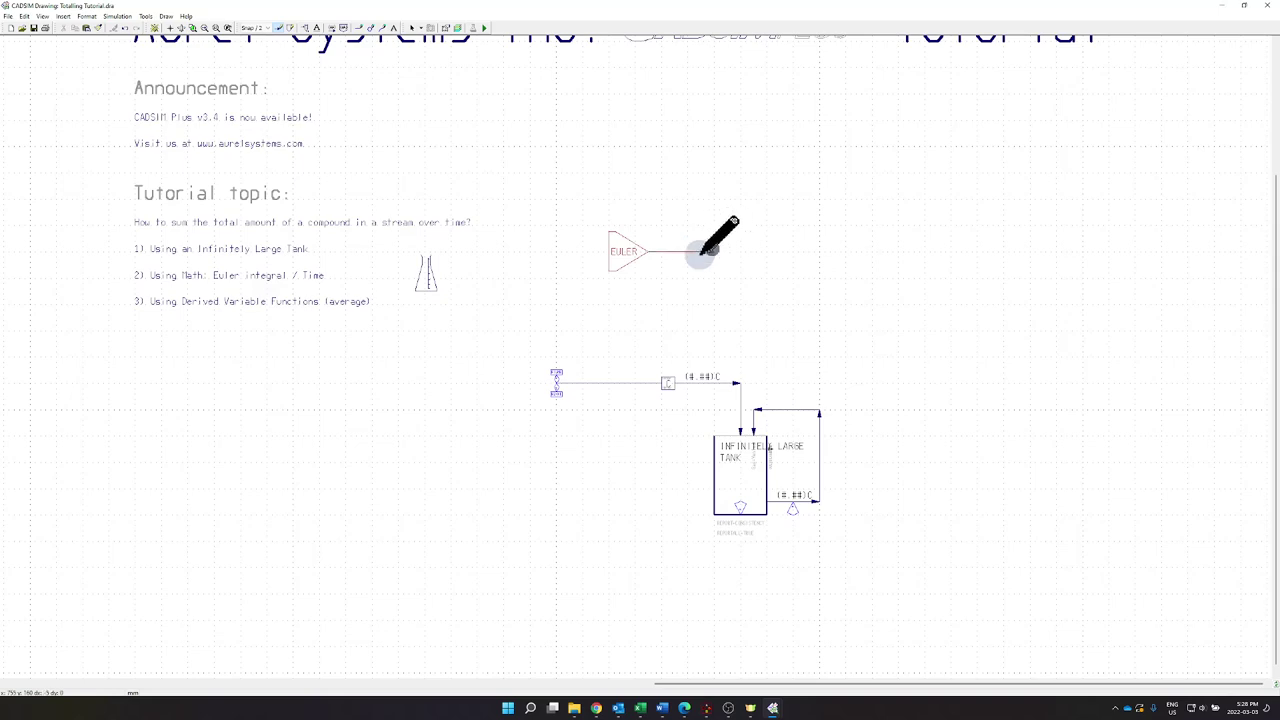
pyautogui.click(559, 251)
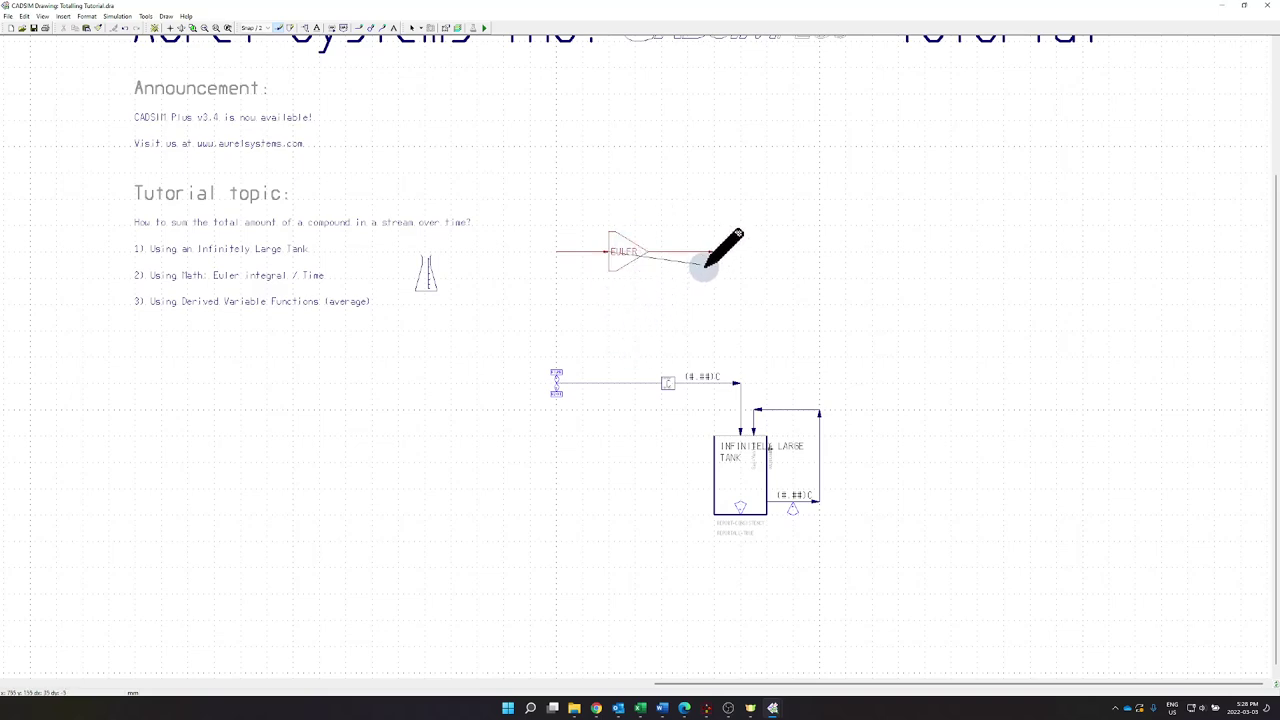
pyautogui.click(607, 240)
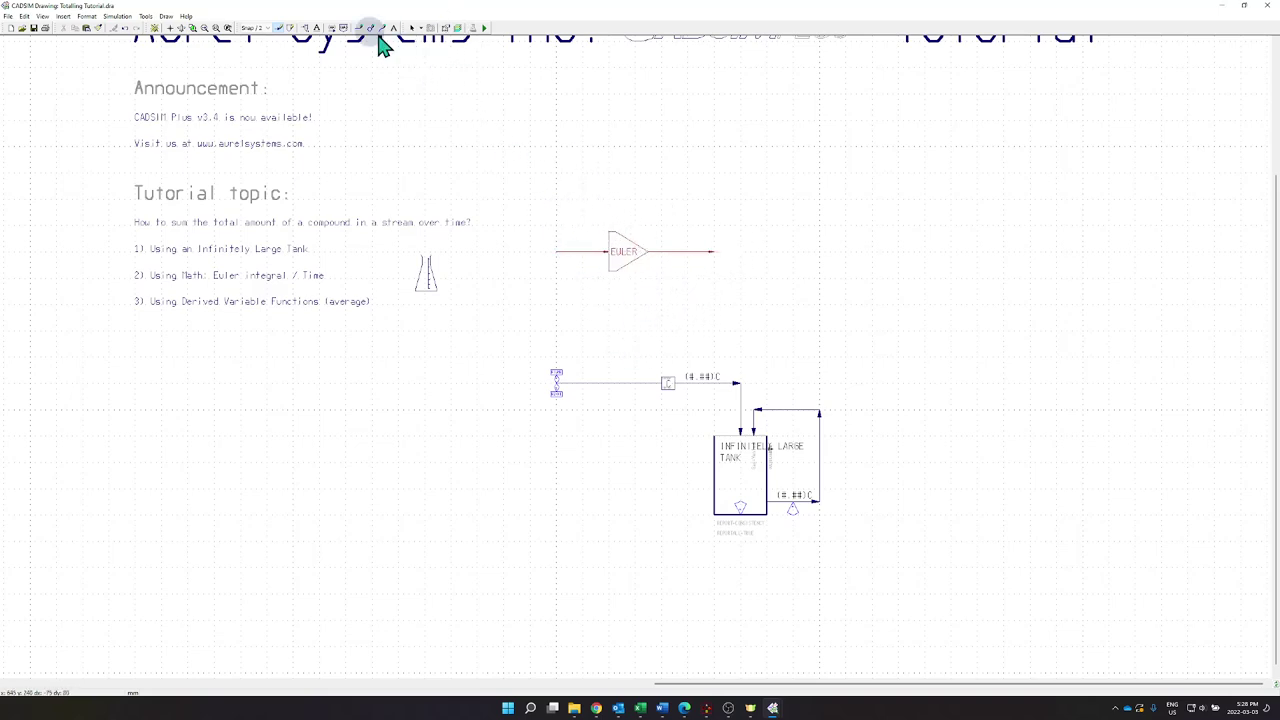
# Step: Enter specification mode and place an "equate to another variable" local specification for SIGNAL on the Euler block's inlet source
pyautogui.click(485, 27)
pyautogui.click(596, 362)
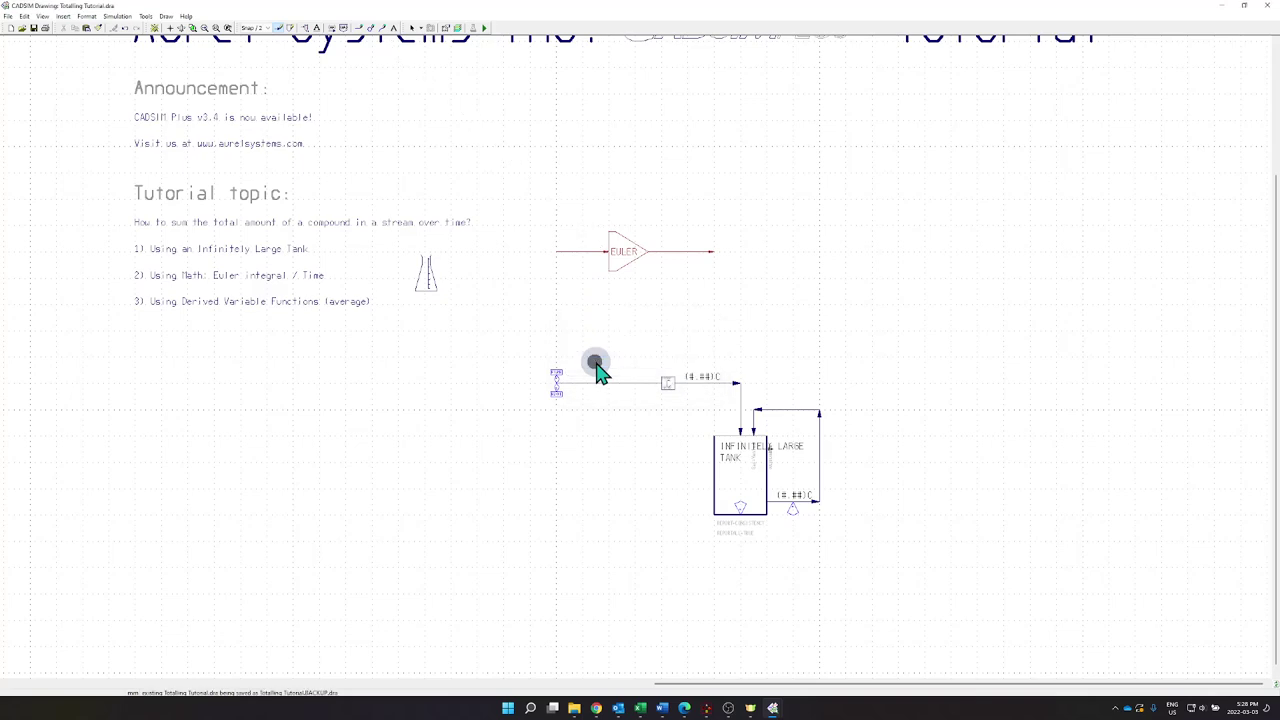
pyautogui.click(589, 324)
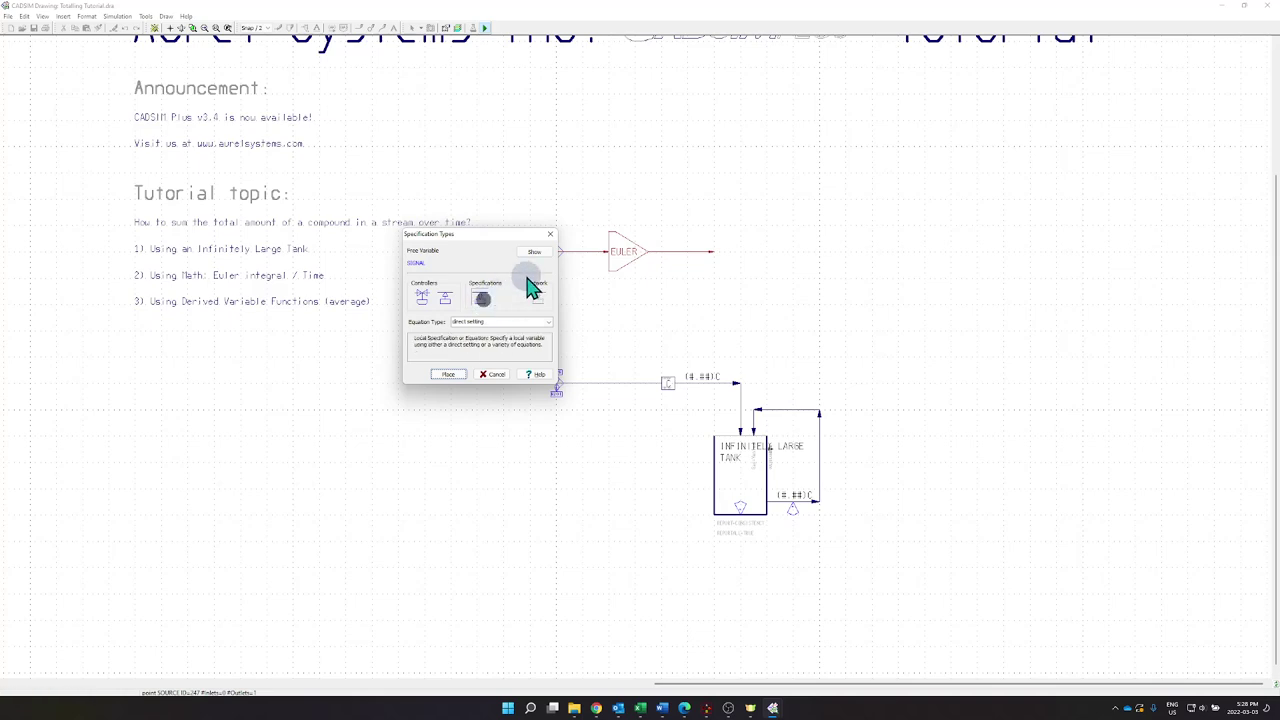
pyautogui.click(508, 322)
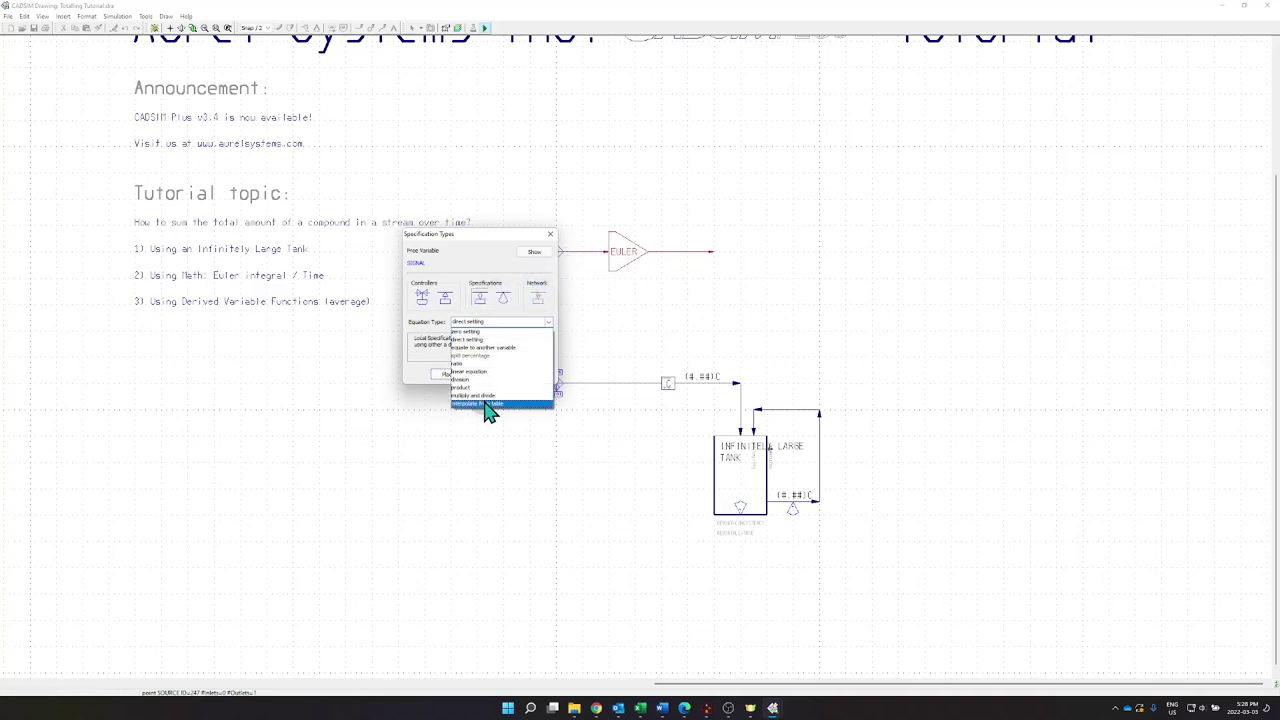
pyautogui.click(505, 346)
pyautogui.click(450, 375)
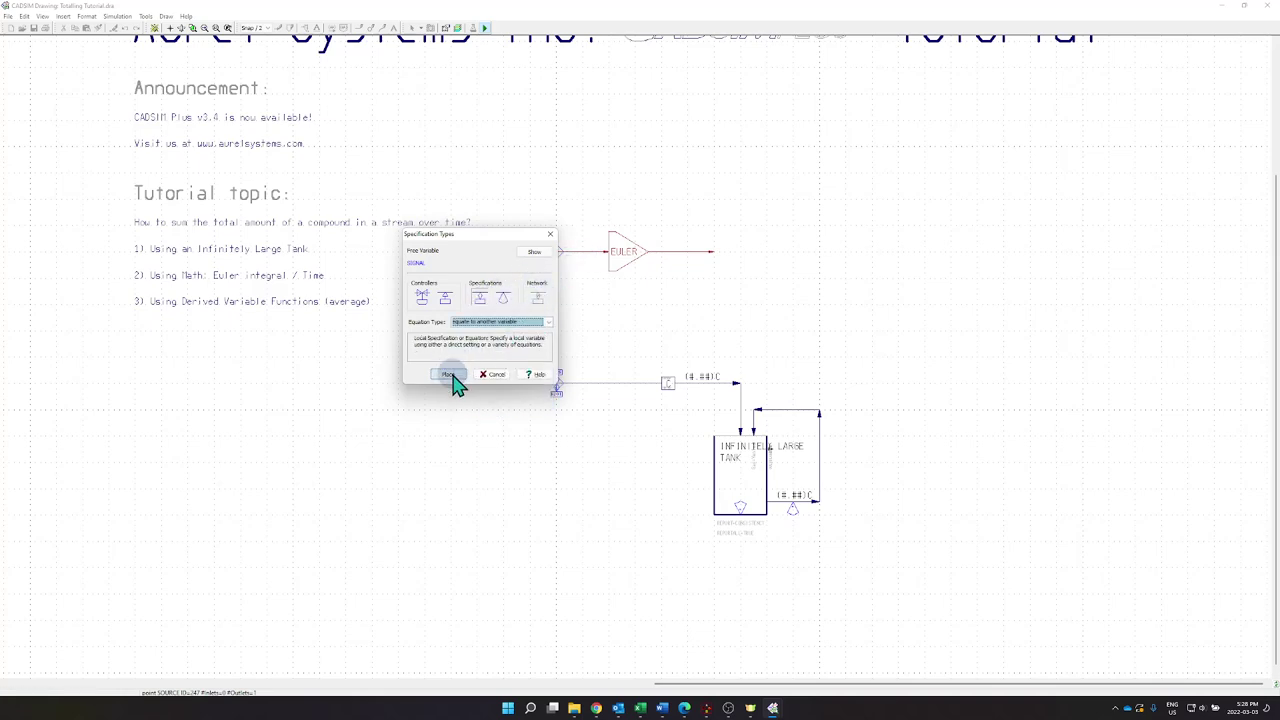
pyautogui.click(555, 254)
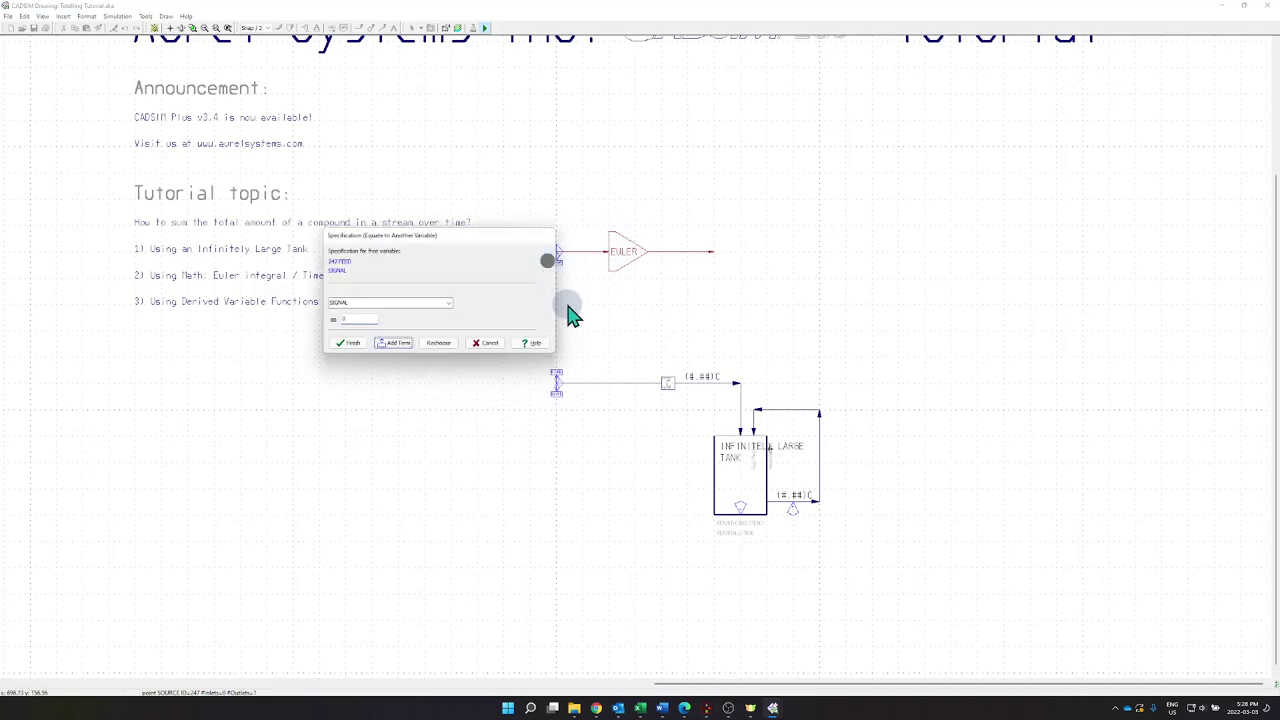
# Step: Equate the Euler inlet's SIGNAL to the feed stream's FLOW (kg/min) and finish the specification
pyautogui.click(393, 345)
pyautogui.click(610, 380)
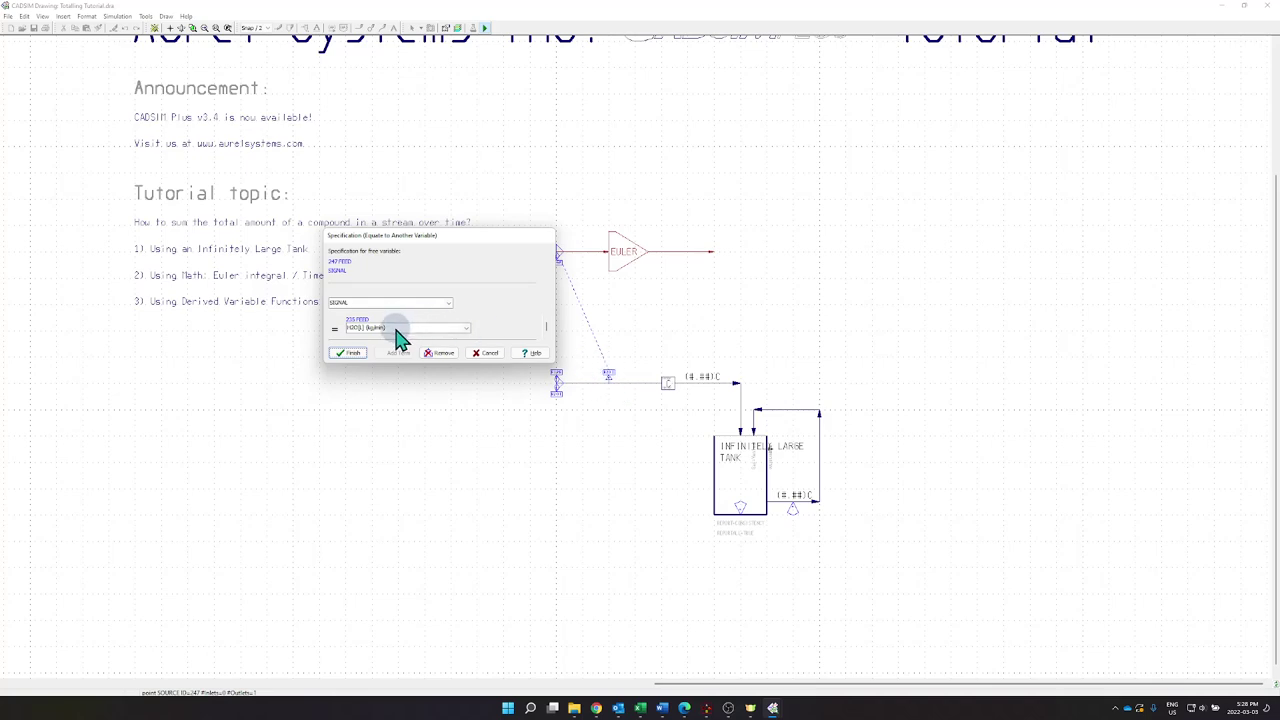
pyautogui.click(398, 330)
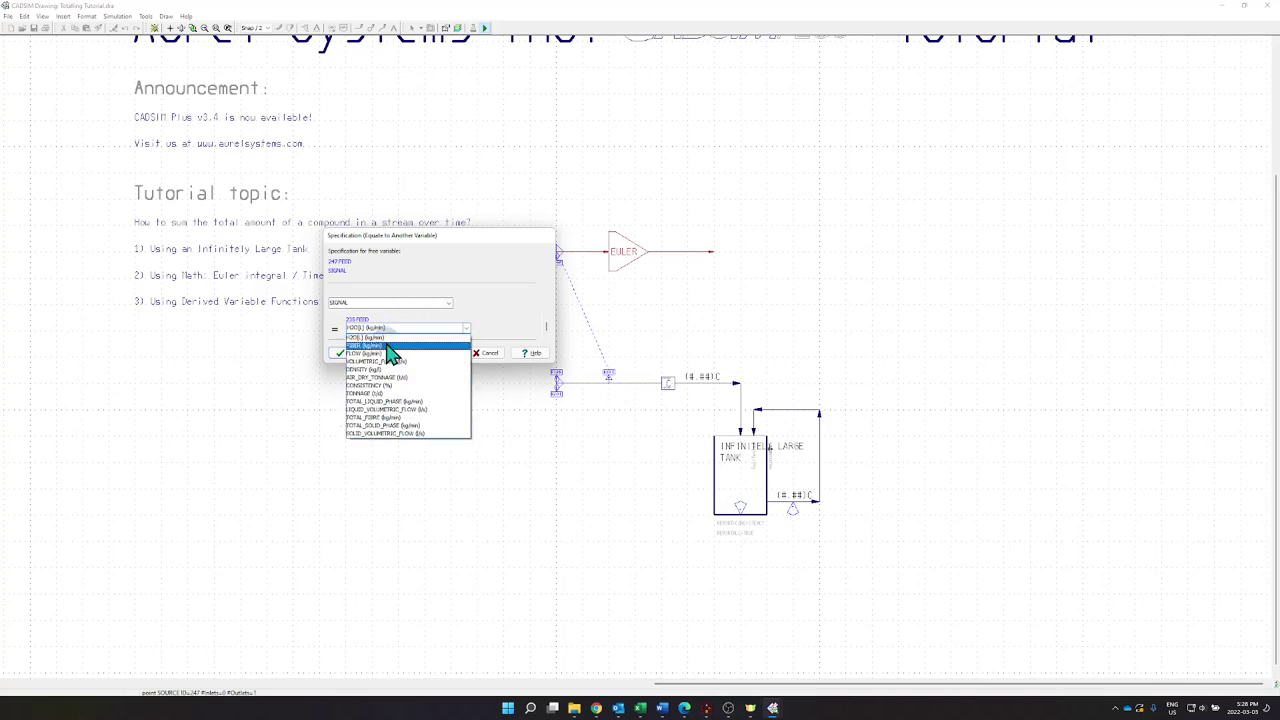
pyautogui.click(385, 353)
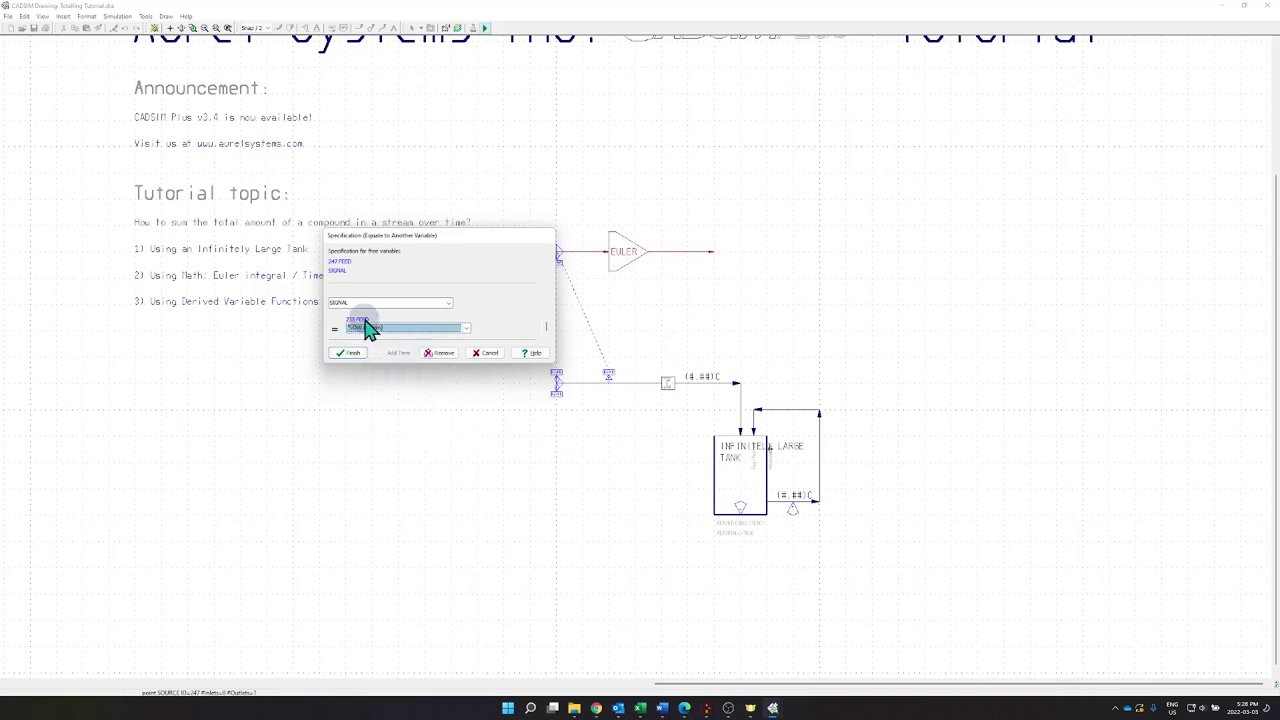
pyautogui.click(360, 356)
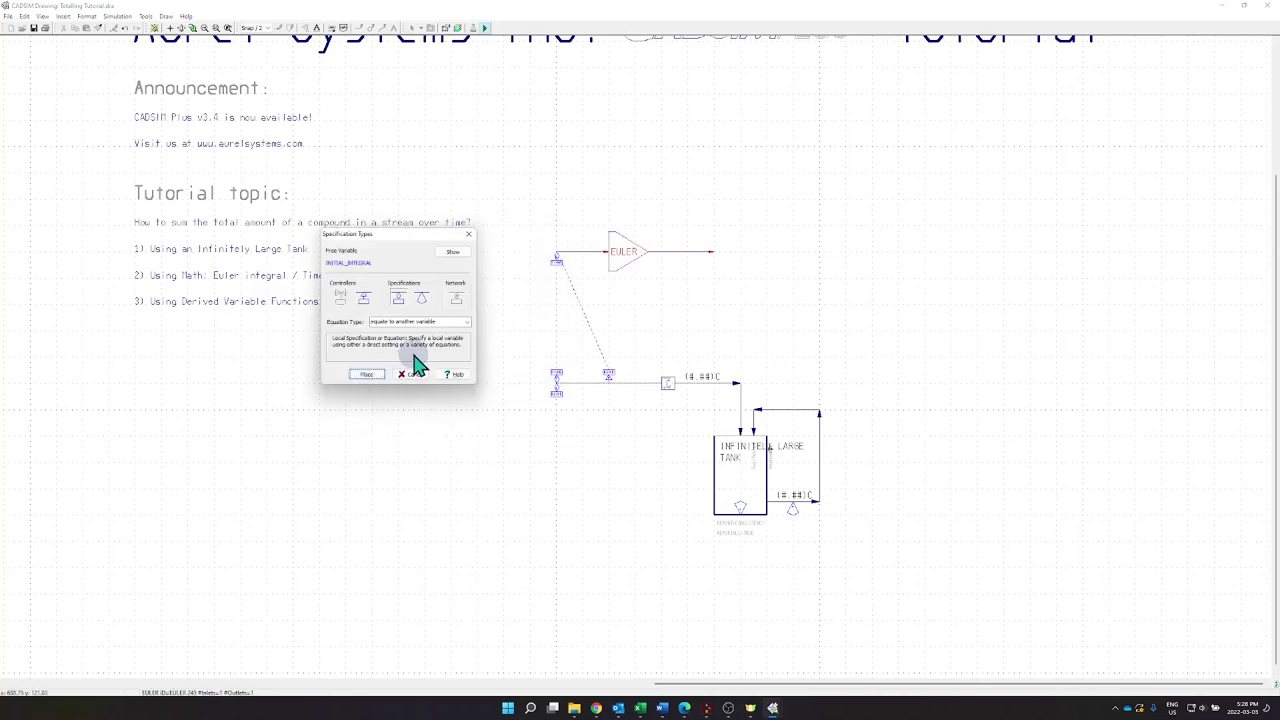
# Step: Place a multiple specification for INITIAL_INTEGRAL above the Euler block, and save the file to enter simulation mode
pyautogui.click(421, 298)
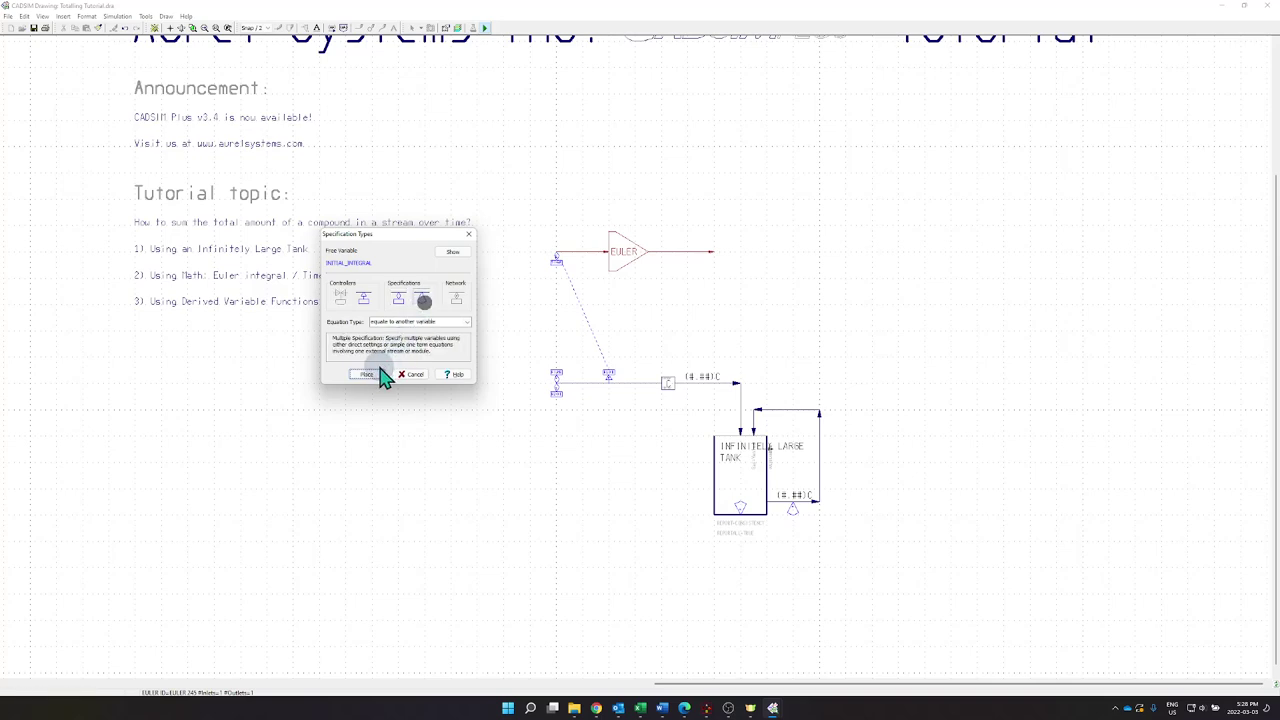
pyautogui.click(366, 374)
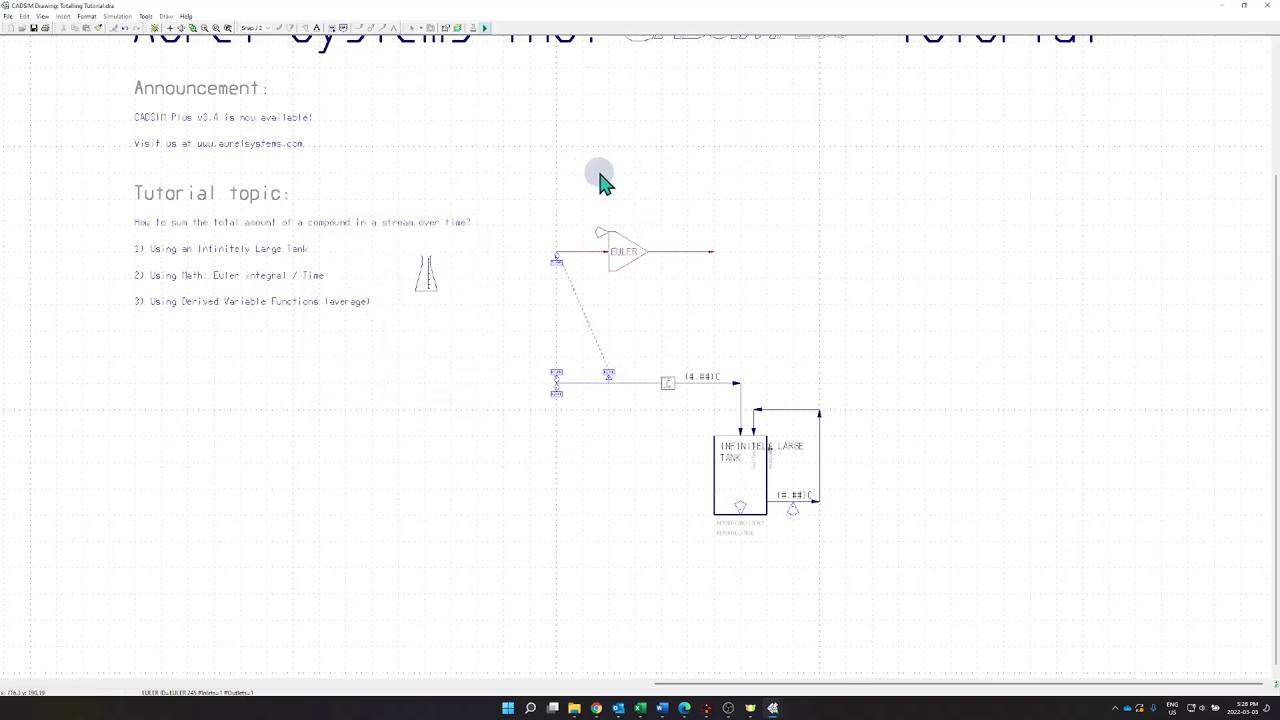
pyautogui.click(599, 172)
pyautogui.click(349, 342)
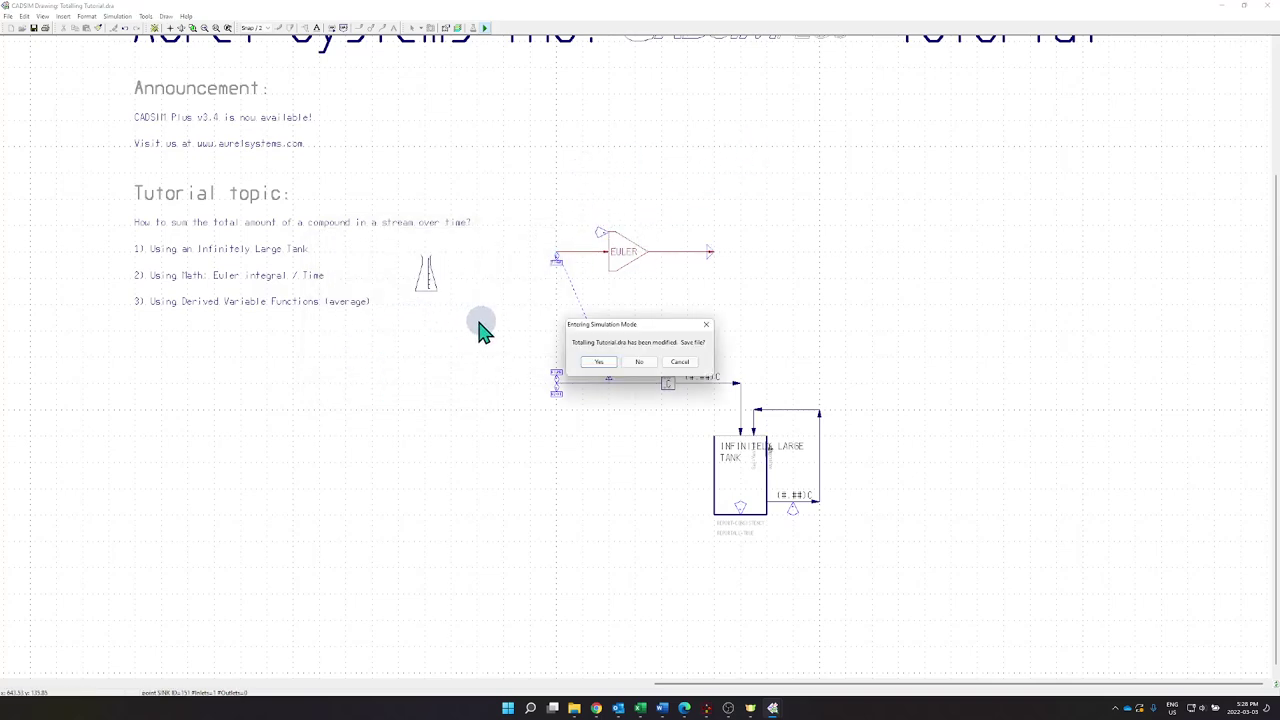
pyautogui.click(595, 364)
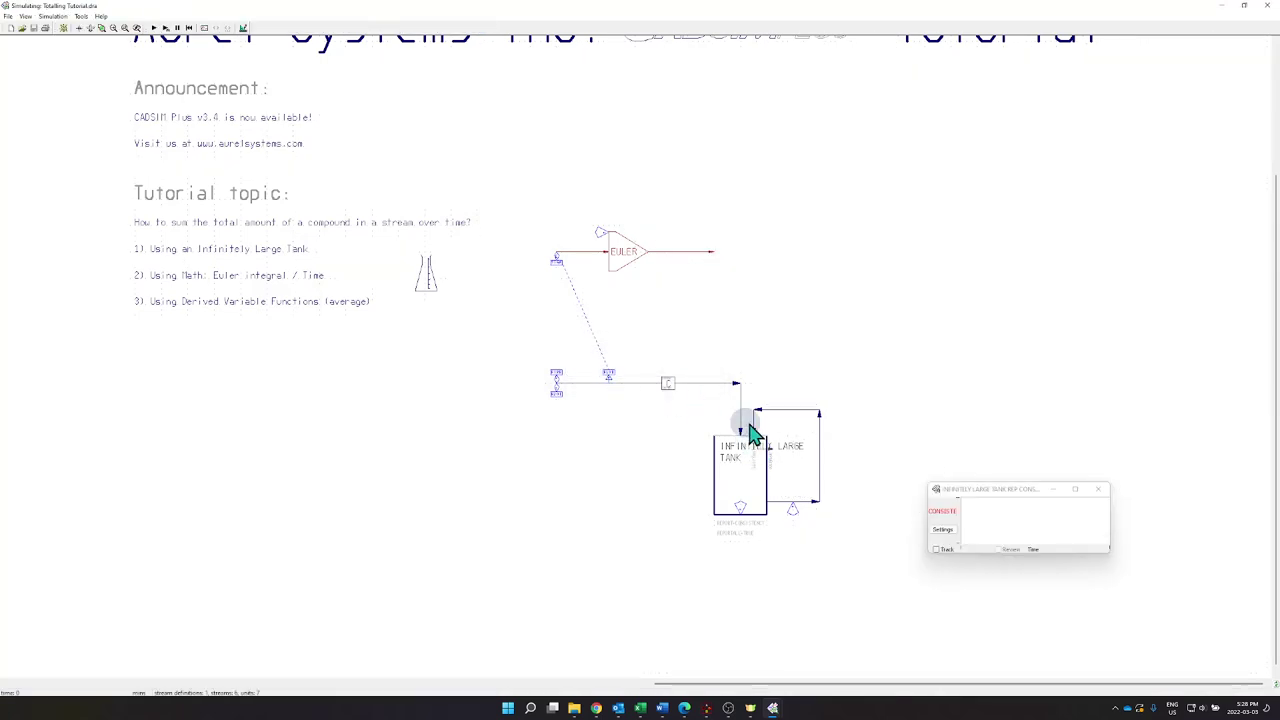
# Step: Create a chart of the feed stream's FLOW and place it beside the feed source, below the tutorial topic list
pyautogui.click(204, 27)
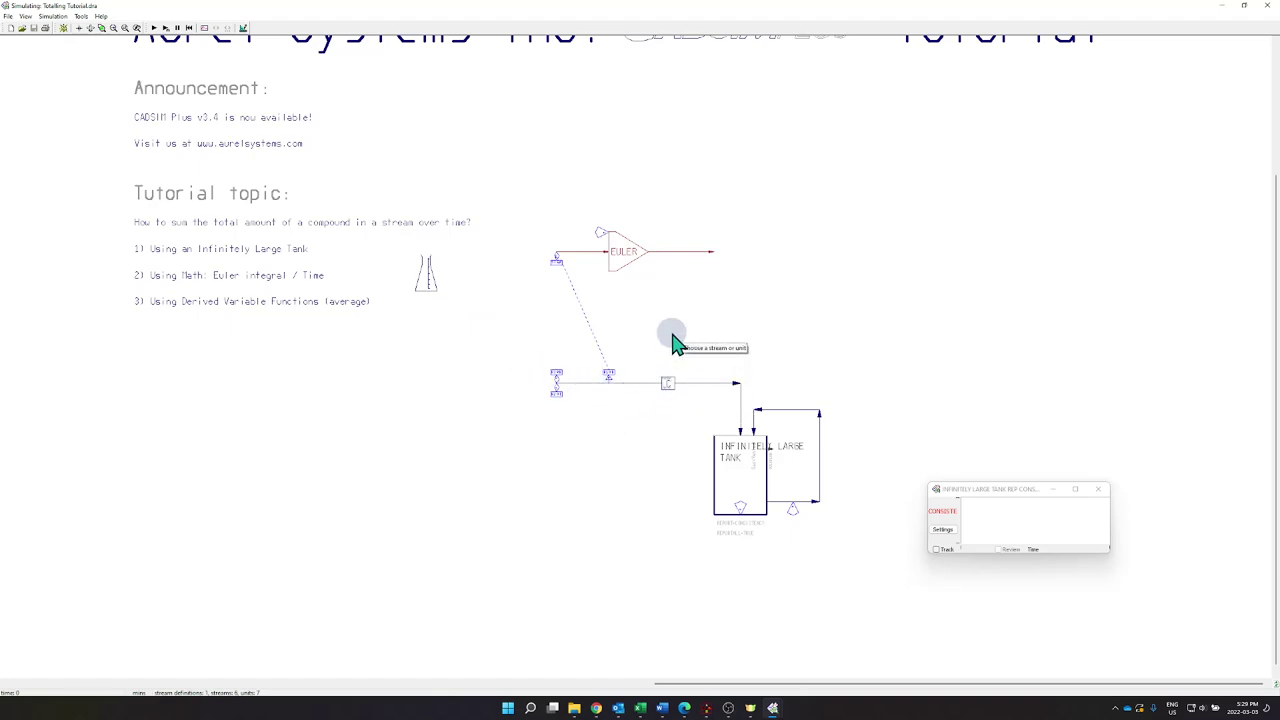
pyautogui.click(570, 384)
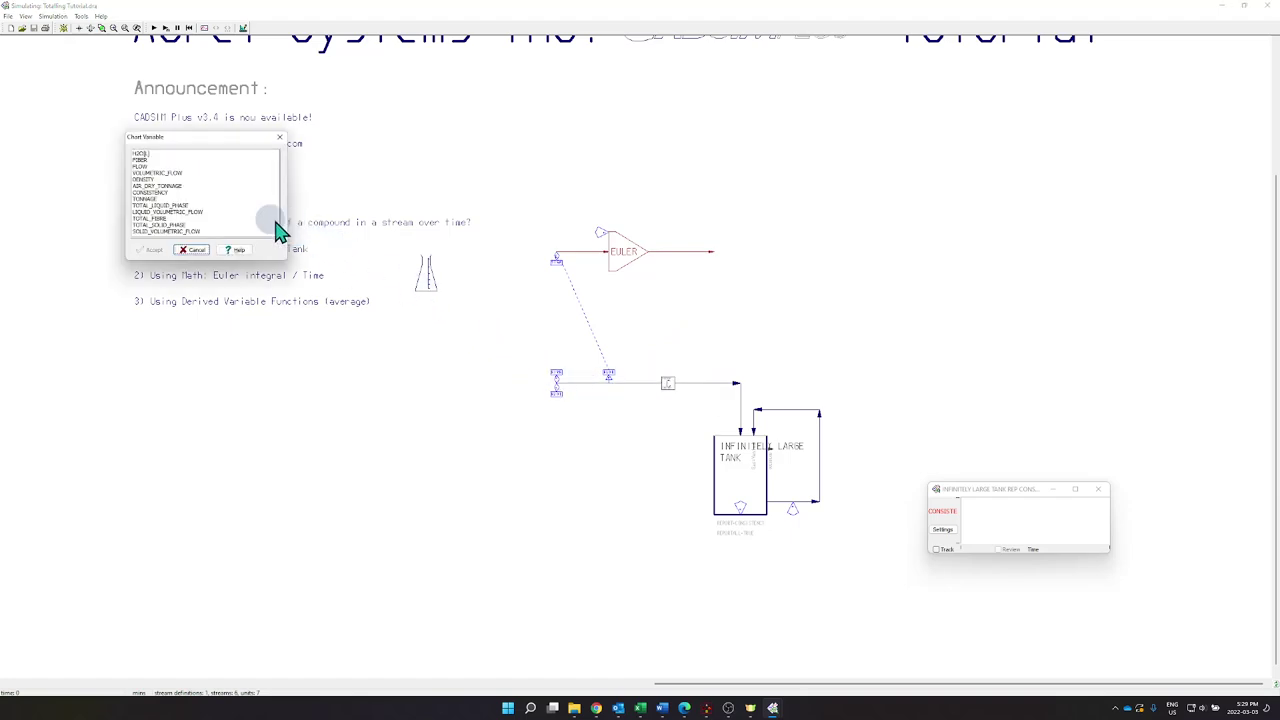
pyautogui.click(142, 166)
pyautogui.click(152, 249)
pyautogui.moveTo(1147, 80); pyautogui.dragTo(370, 368)
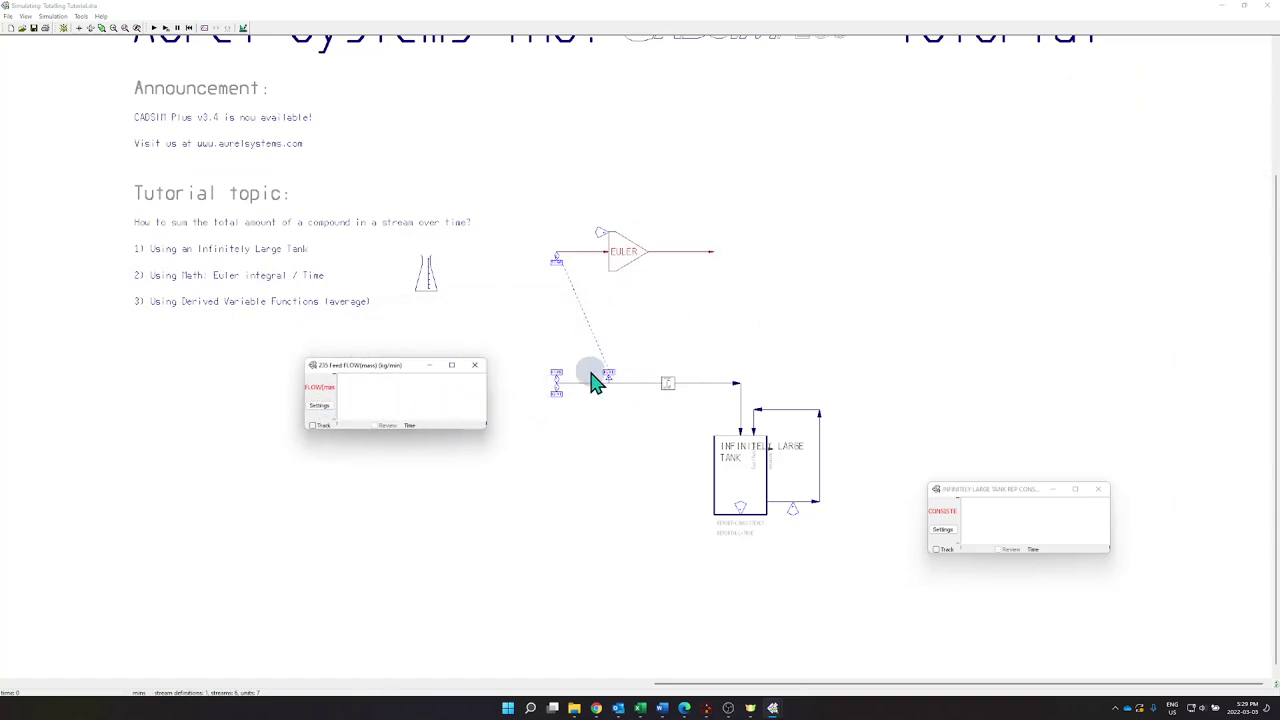
# Step: Run a set of passes to time 60, loading the start file Totalling Tutorial
pyautogui.click(166, 29)
pyautogui.click(141, 121)
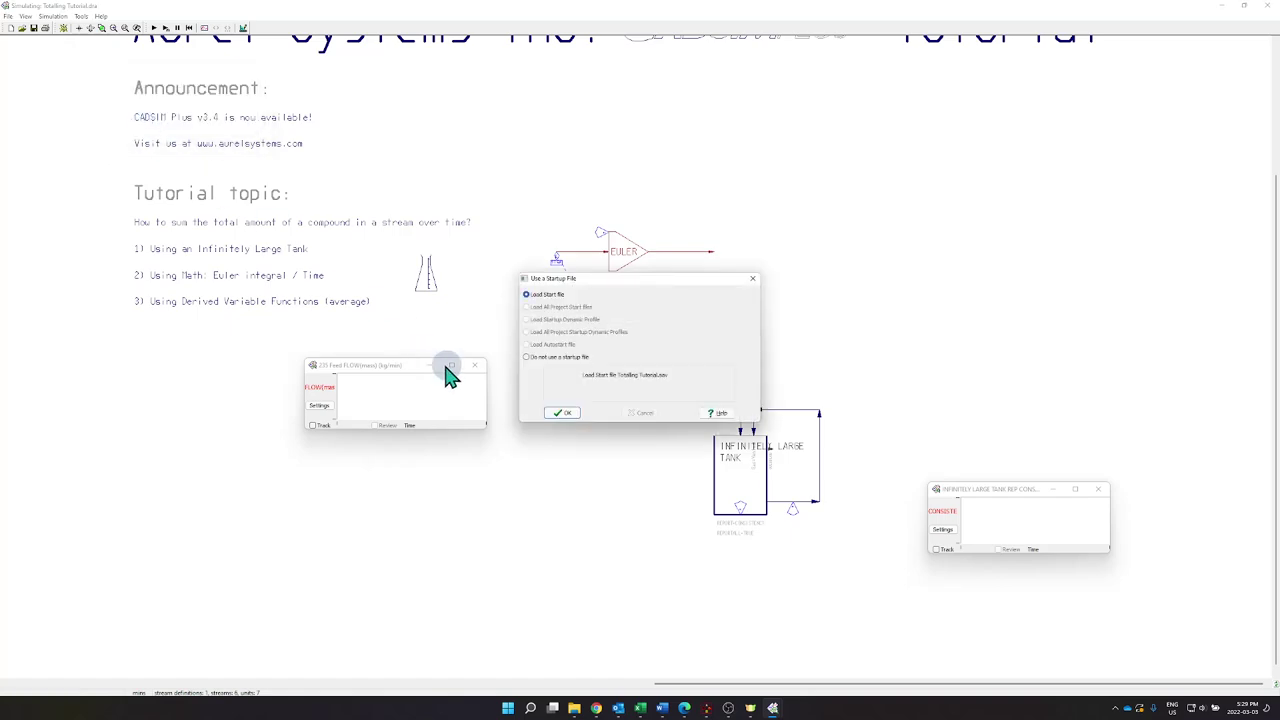
pyautogui.click(556, 415)
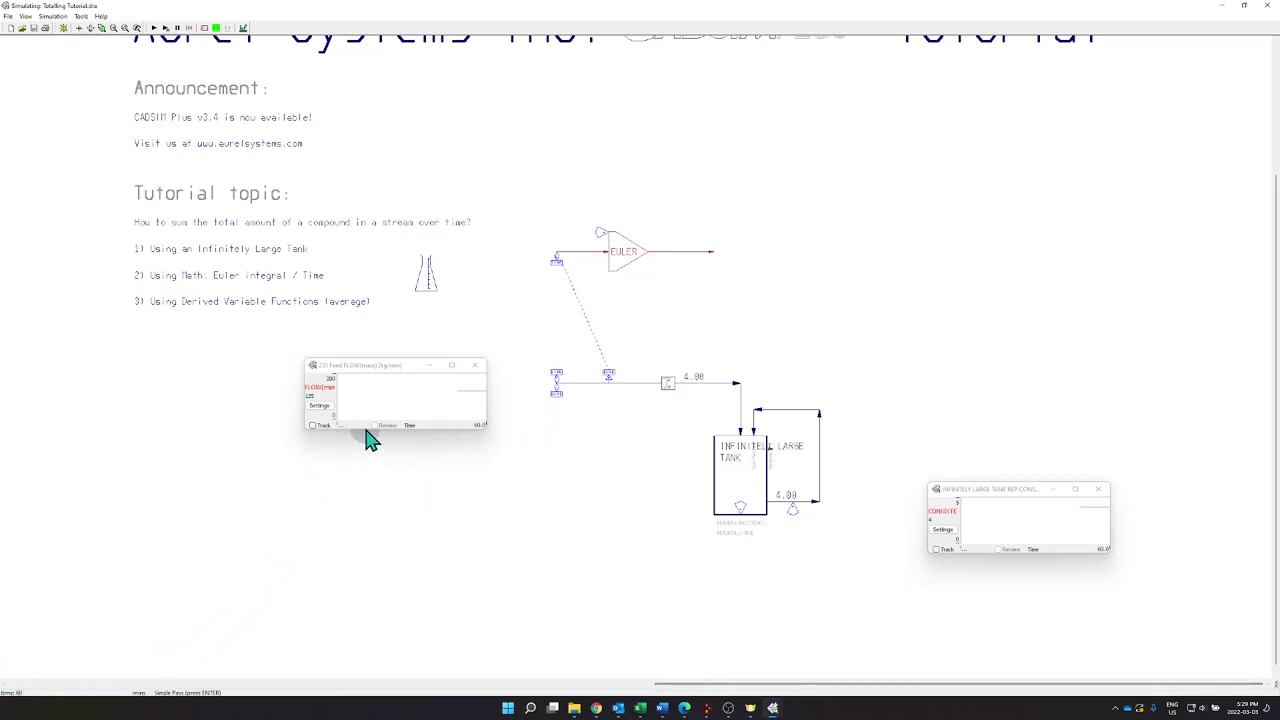
# Step: Check the feed stream's simulated values and the Euler block's outlet signal, closing both value windows
pyautogui.click(581, 388)
pyautogui.doubleClick(581, 390)
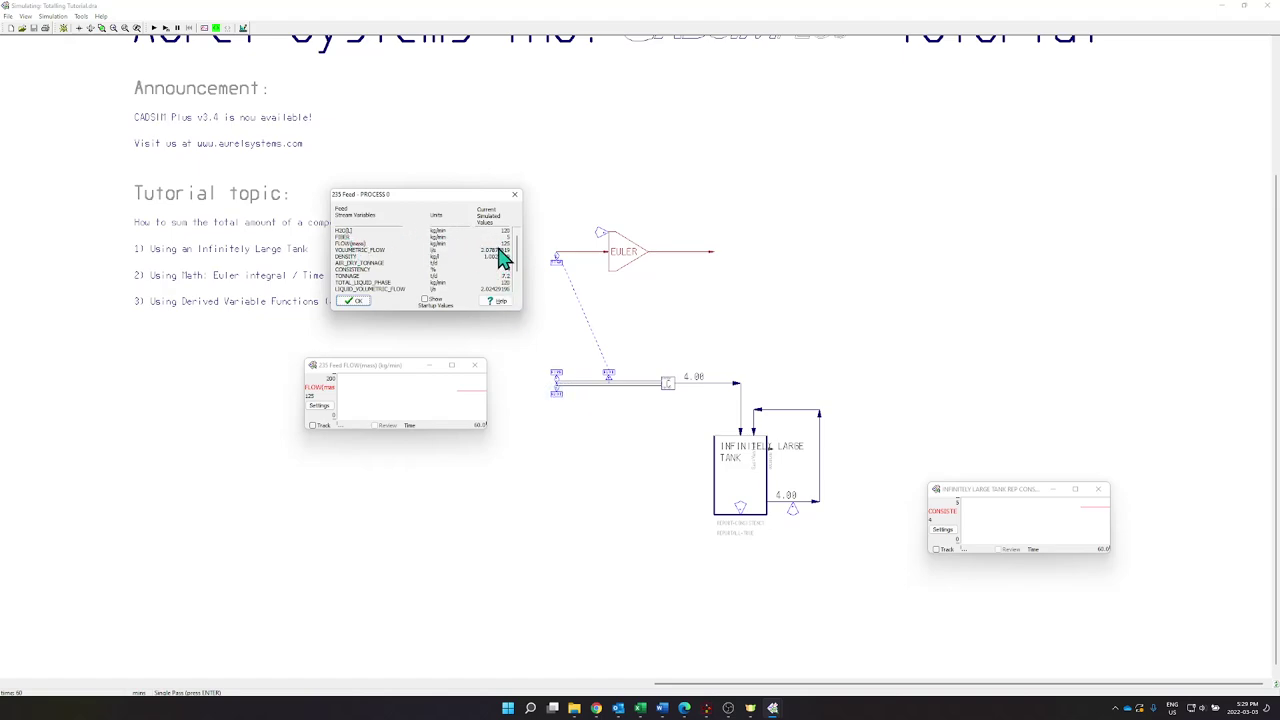
pyautogui.click(356, 301)
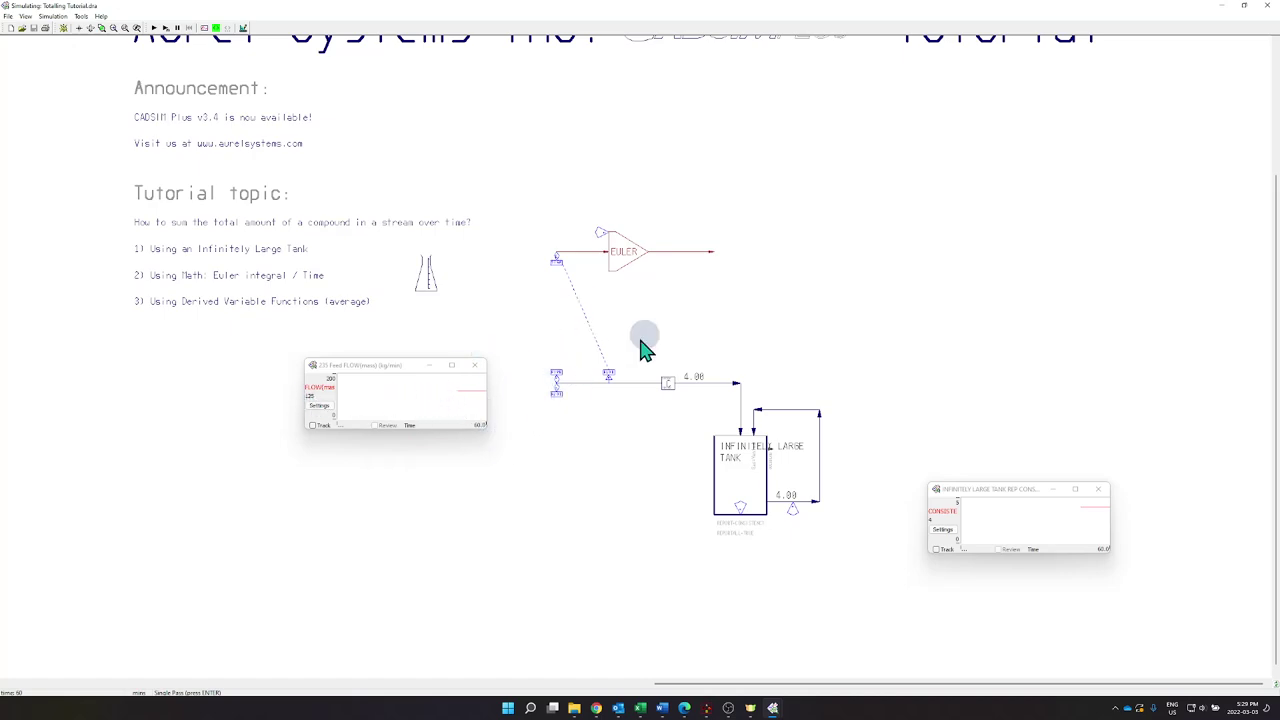
pyautogui.click(668, 256)
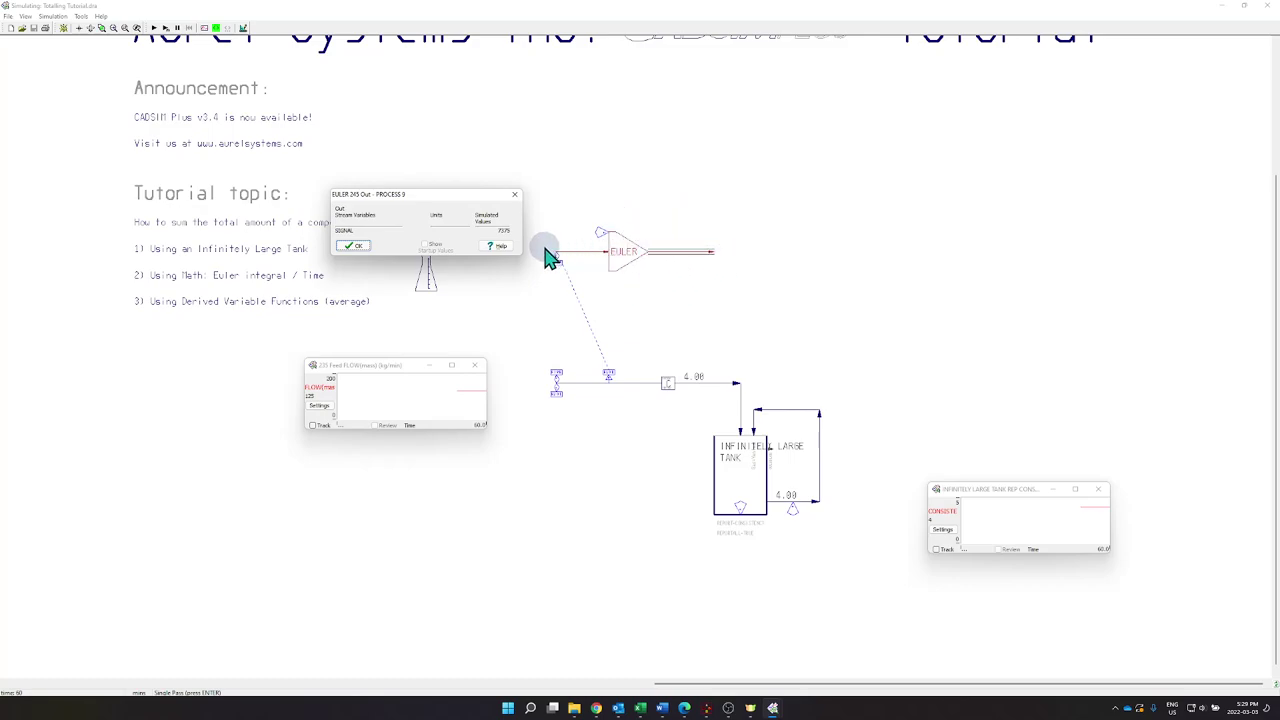
pyautogui.click(355, 247)
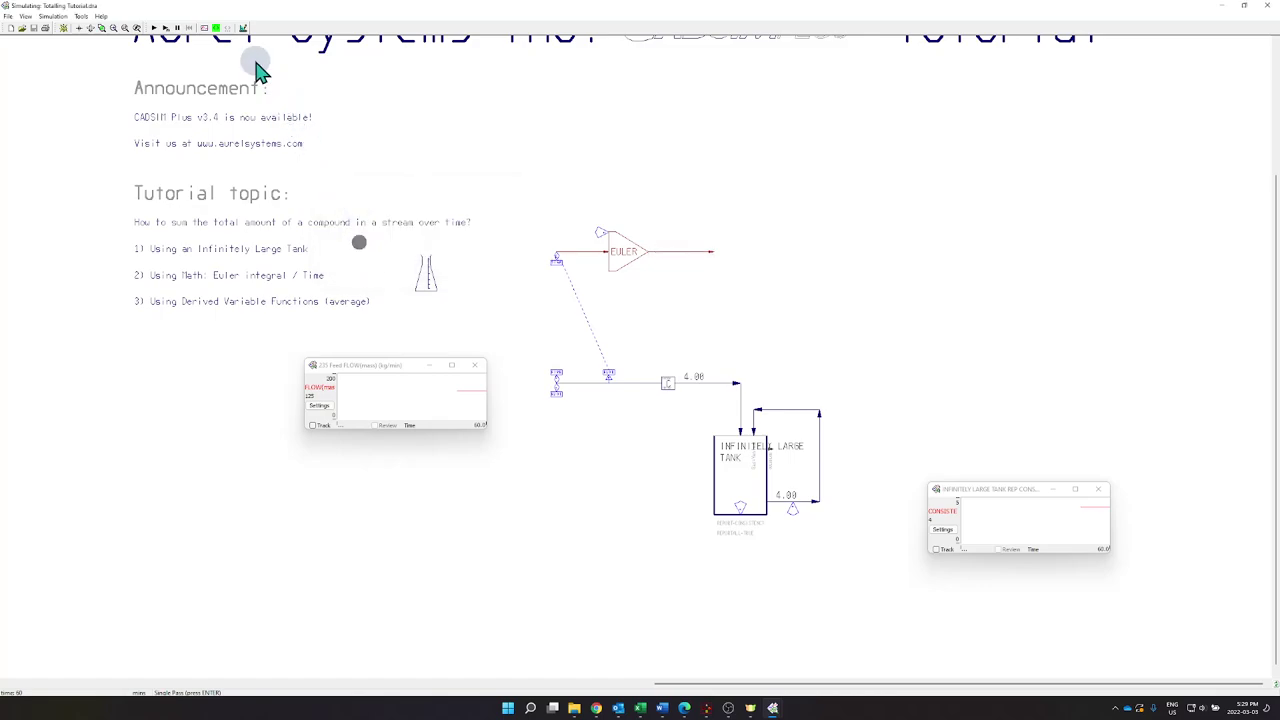
# Step: Save the changes on returning to drawing mode and open the unit execution order with its path shown
pyautogui.click(241, 28)
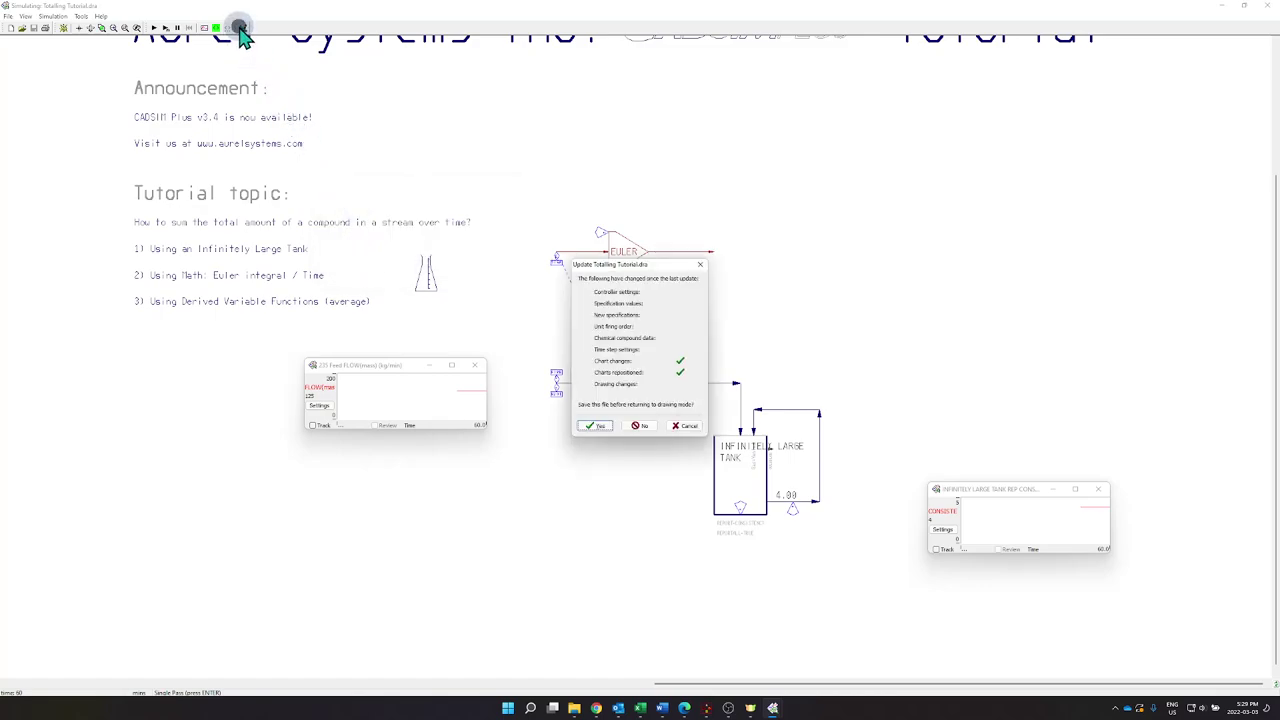
pyautogui.click(594, 426)
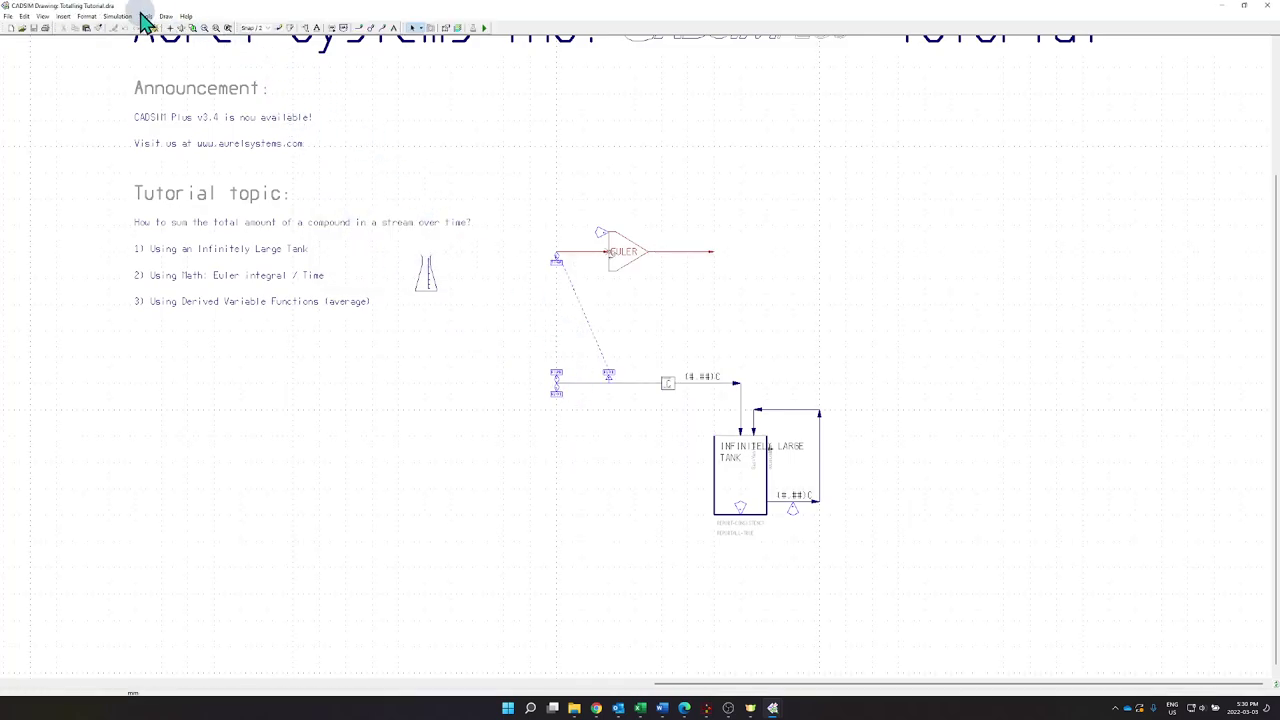
pyautogui.click(124, 17)
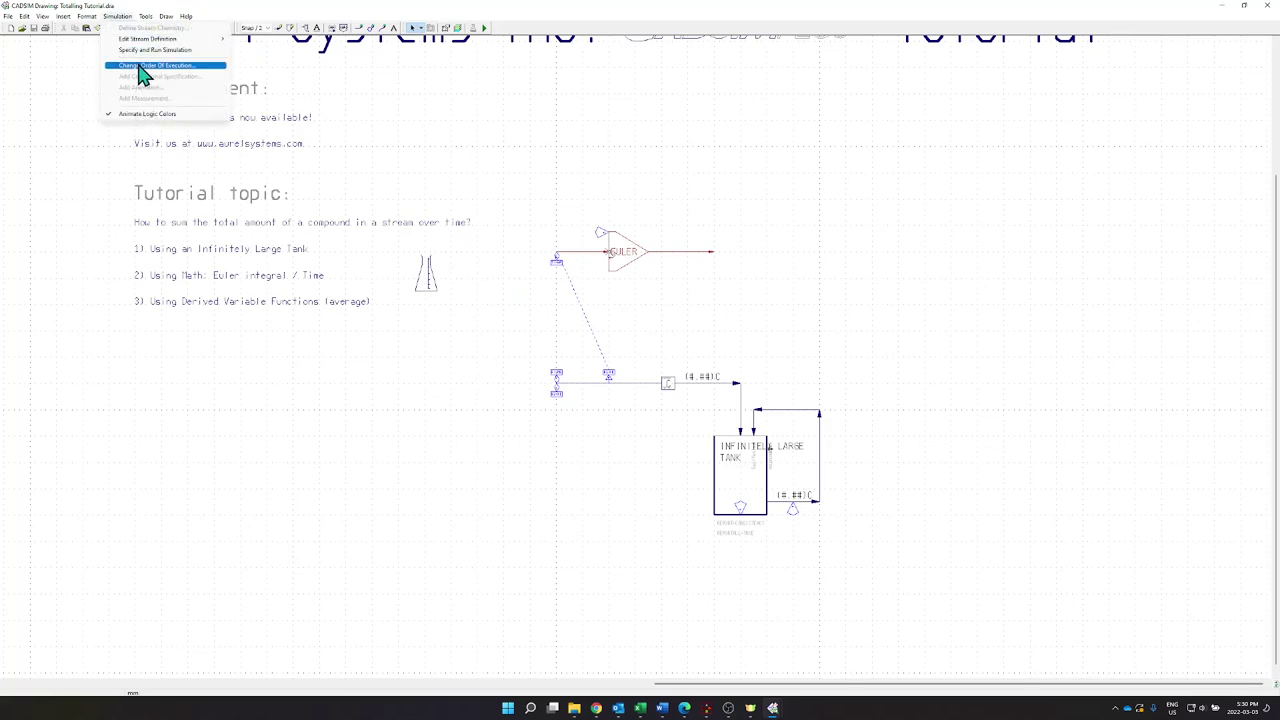
pyautogui.click(197, 67)
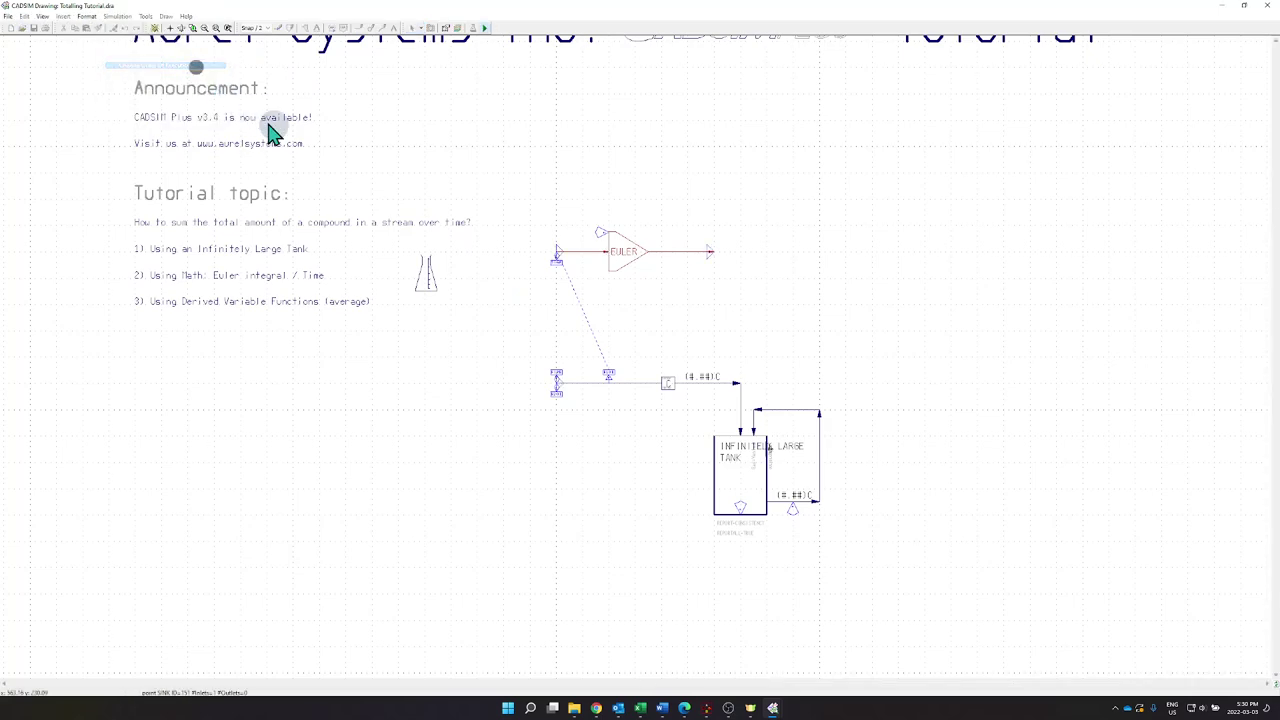
pyautogui.moveTo(237, 78); pyautogui.dragTo(830, 122)
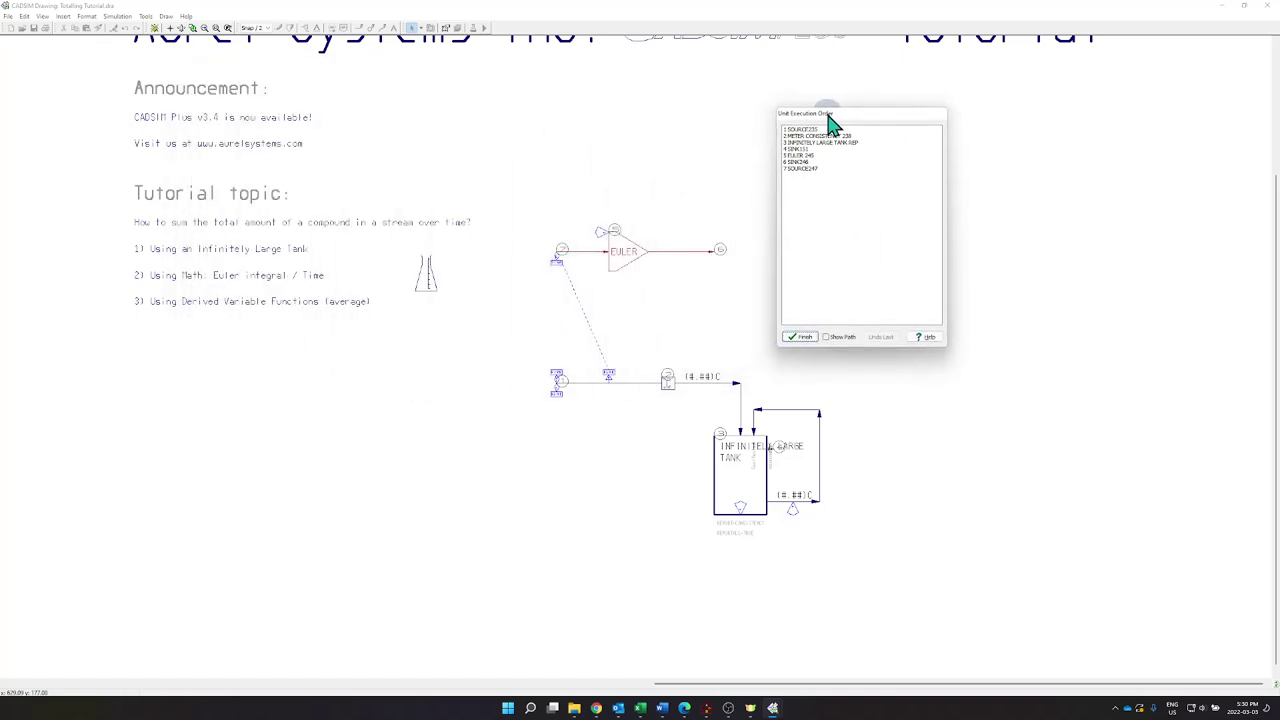
pyautogui.click(827, 338)
# Step: Trace the execution path from the feed source through the consistency meter and tank to the Euler block
pyautogui.click(557, 392)
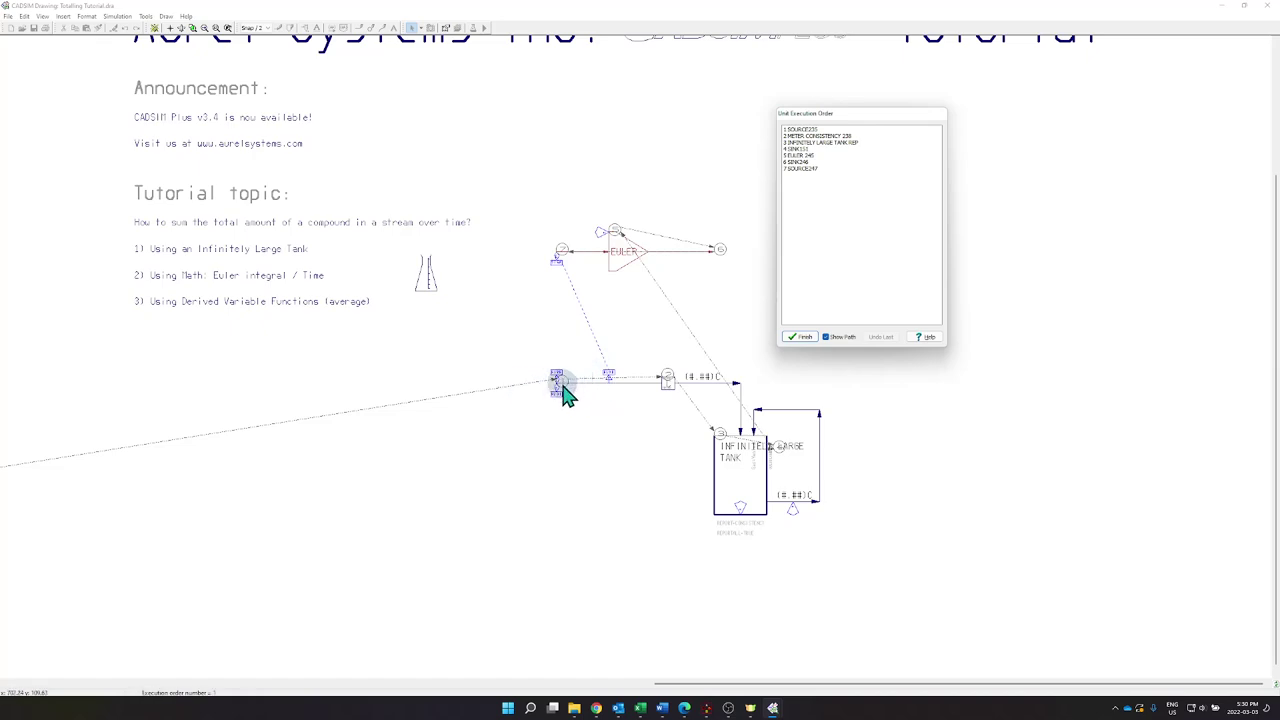
pyautogui.click(713, 458)
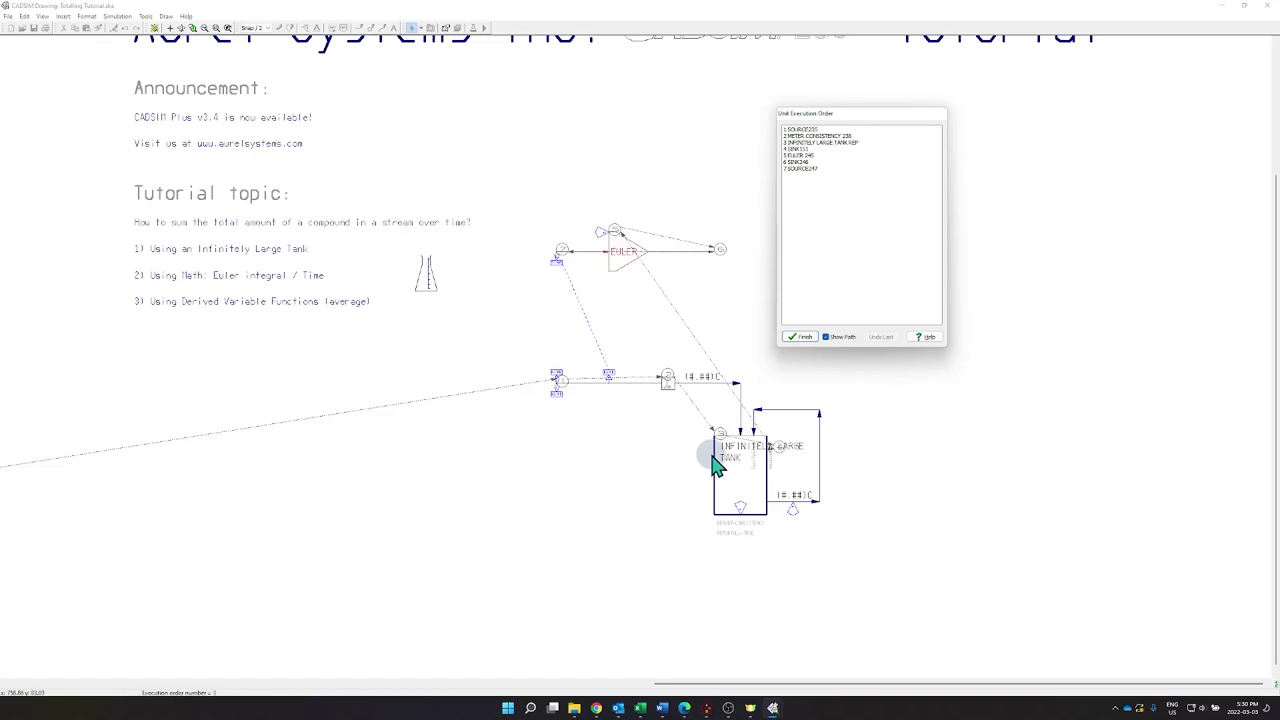
pyautogui.click(755, 430)
pyautogui.click(786, 497)
pyautogui.click(674, 372)
pyautogui.click(627, 258)
# Step: Move the Euler block's inlet source from position 7 to position 5 in the execution order
pyautogui.click(562, 252)
pyautogui.click(565, 256)
pyautogui.click(563, 257)
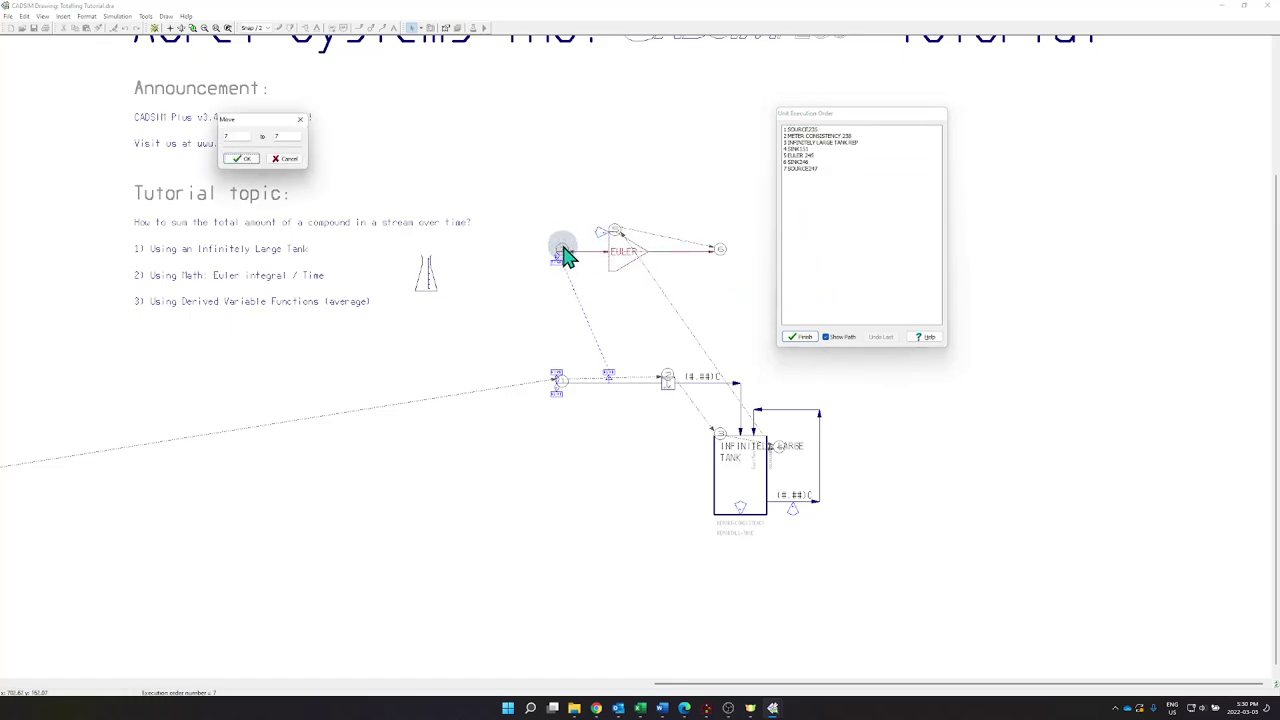
pyautogui.click(287, 137)
pyautogui.write('5')
pyautogui.click(243, 159)
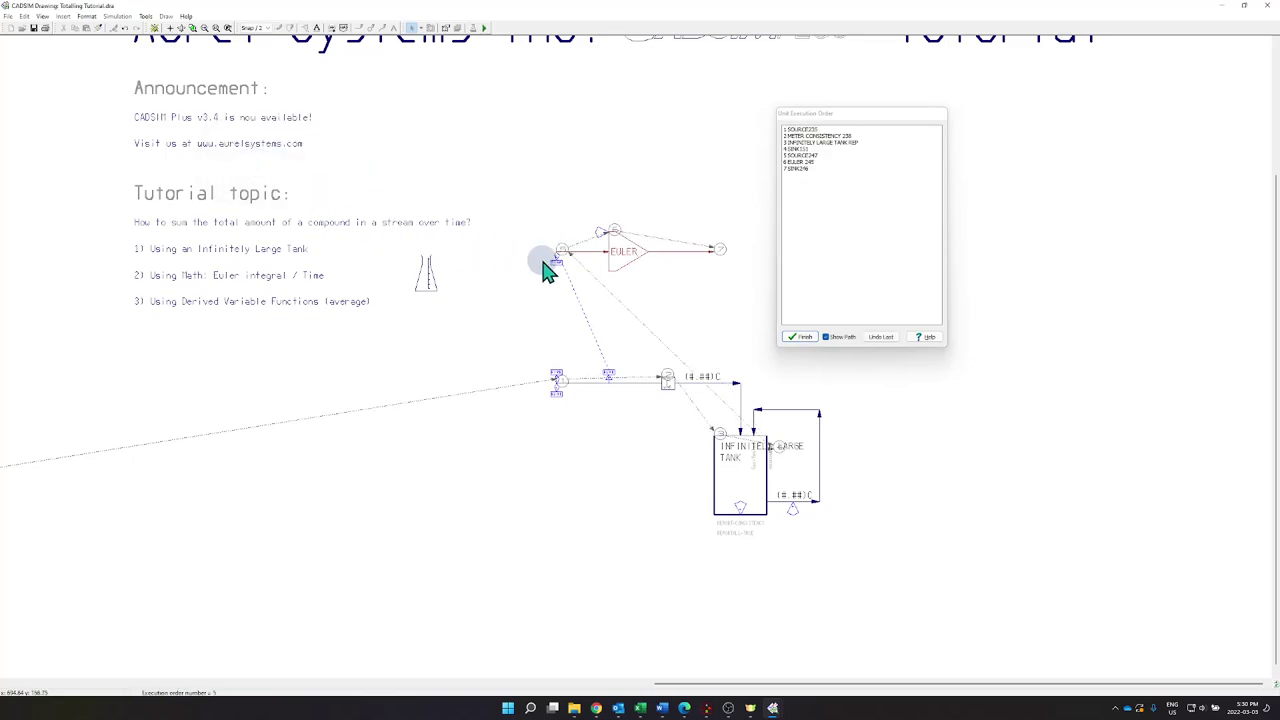
# Step: Review the reordered Euler path, finish the execution order edit, and save the file to re-enter simulation mode
pyautogui.click(602, 244)
pyautogui.click(701, 257)
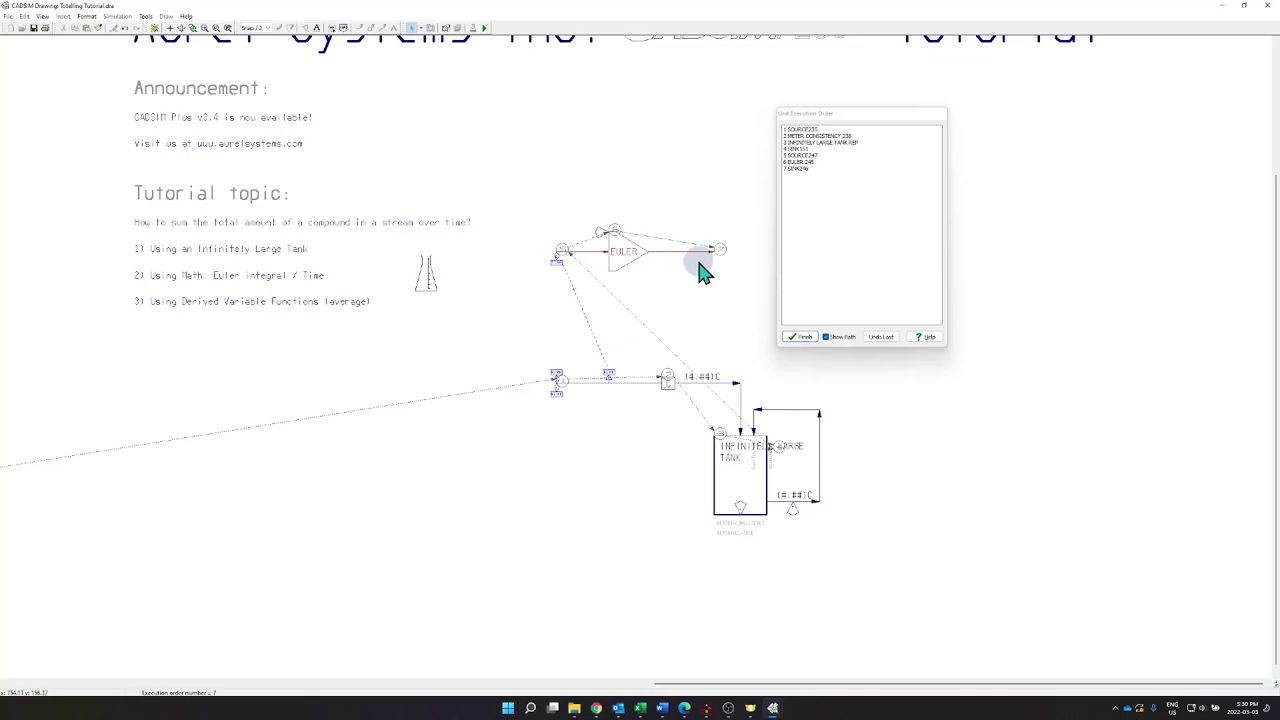
pyautogui.click(797, 337)
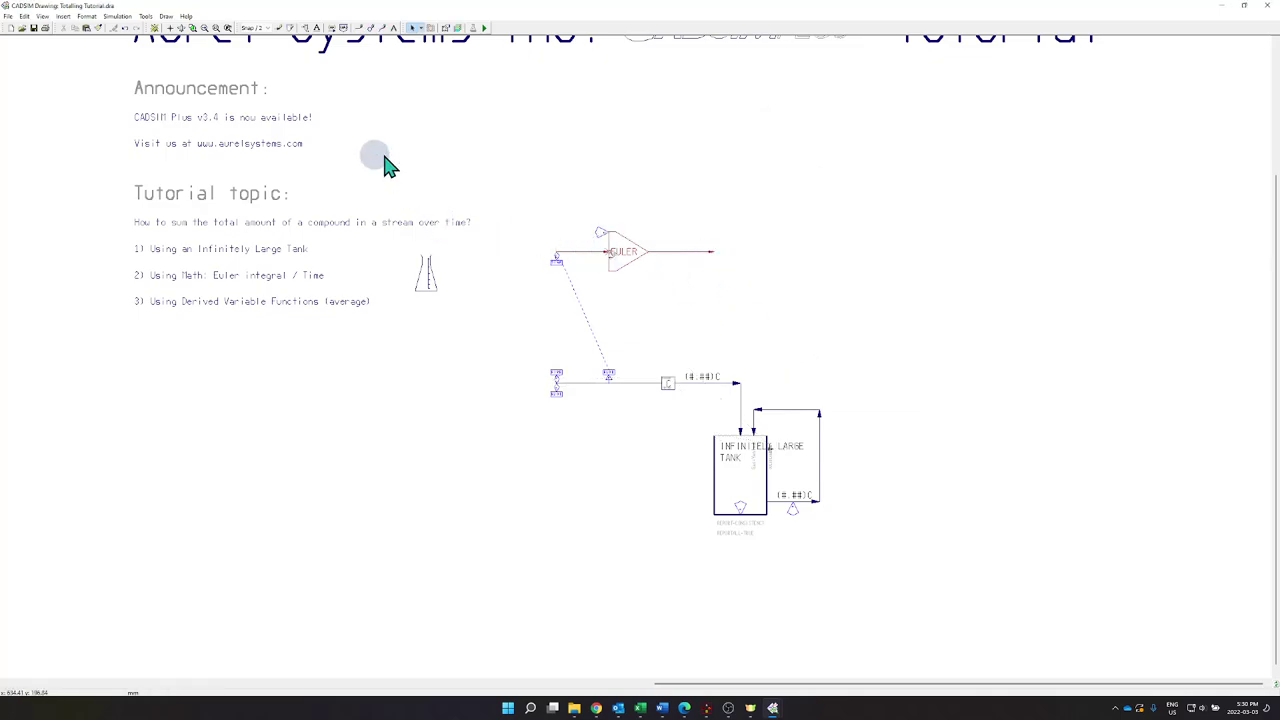
pyautogui.click(485, 29)
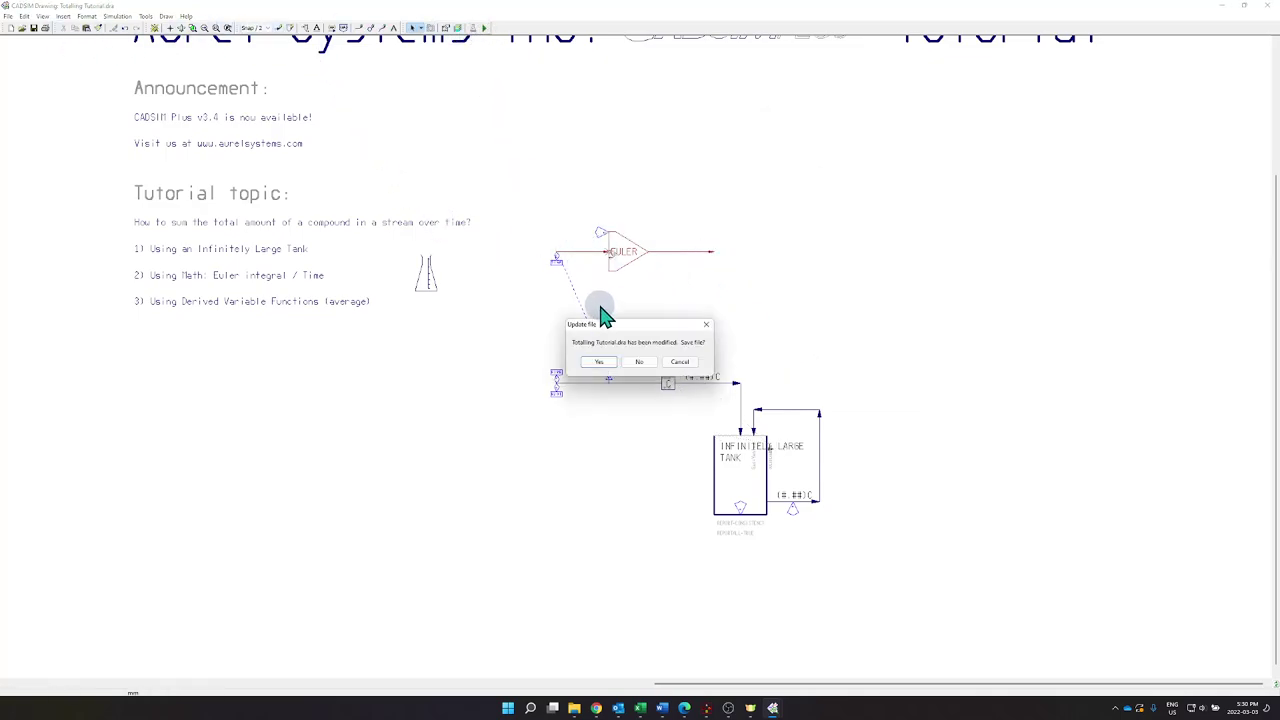
pyautogui.click(598, 363)
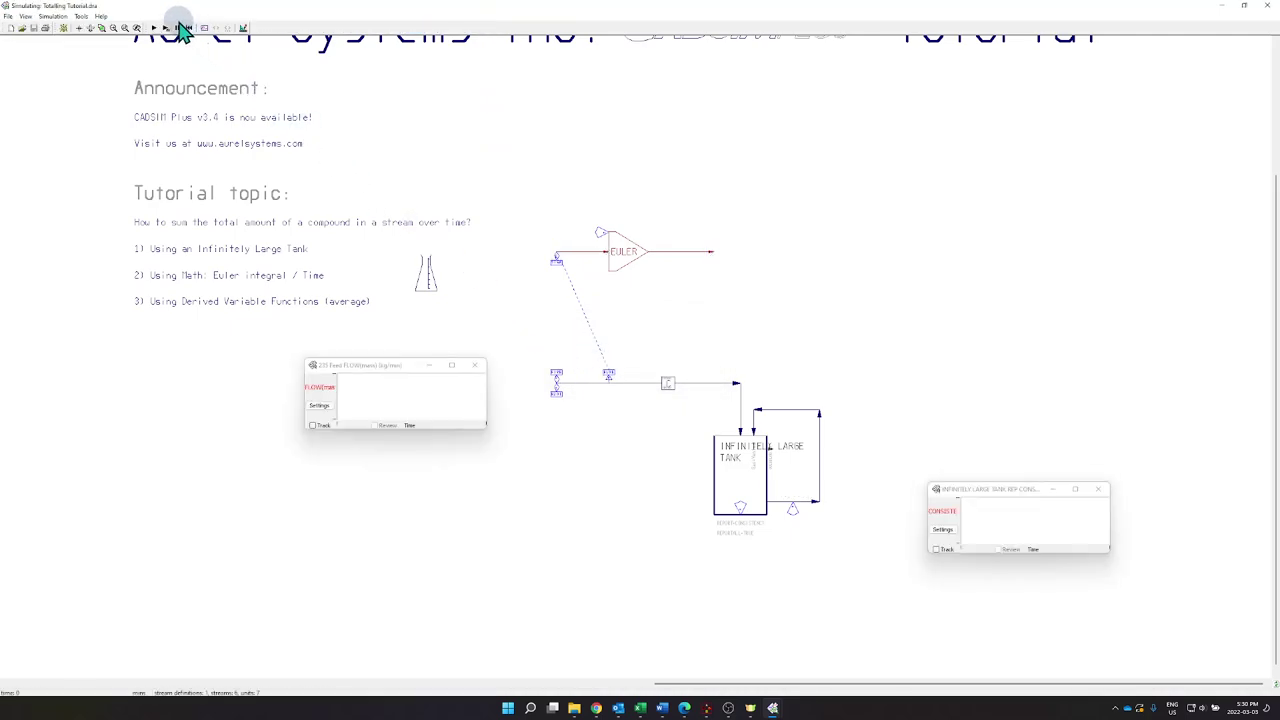
# Step: Run the simulation for 60 passes from the start file and check the Euler block's output signal
pyautogui.click(164, 29)
pyautogui.click(152, 123)
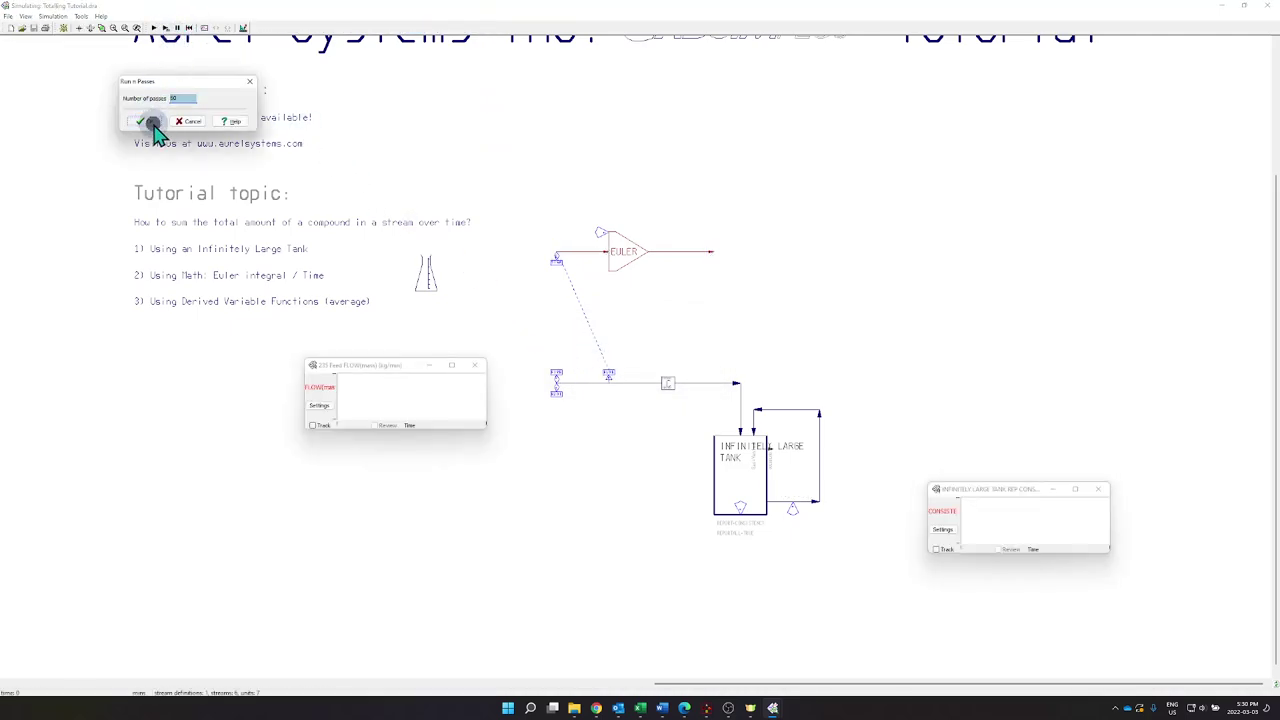
pyautogui.click(563, 413)
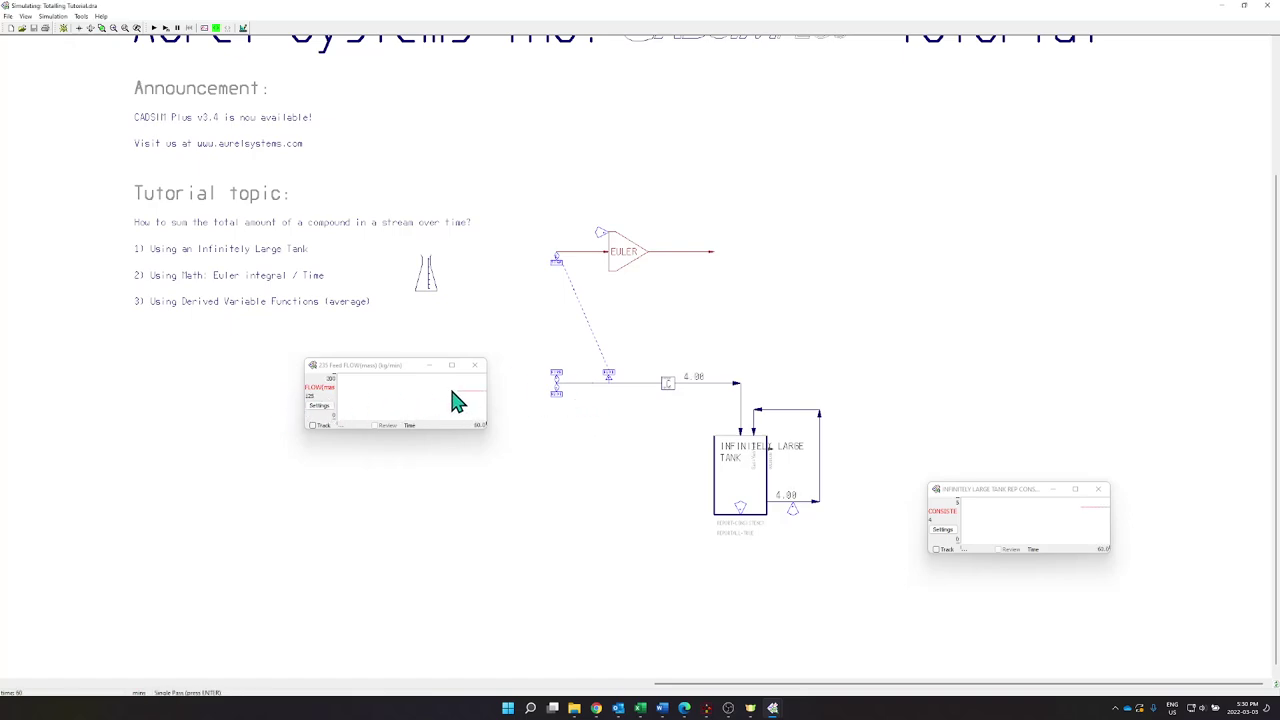
pyautogui.doubleClick(680, 260)
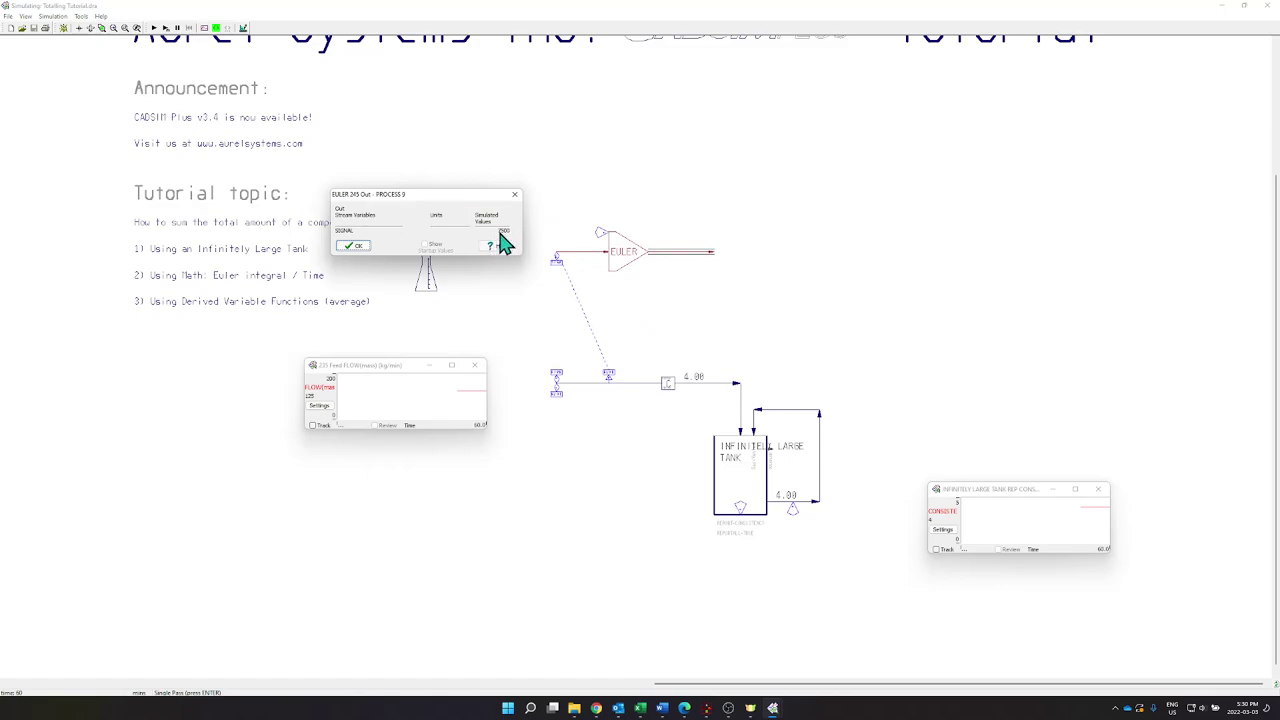
pyautogui.click(358, 245)
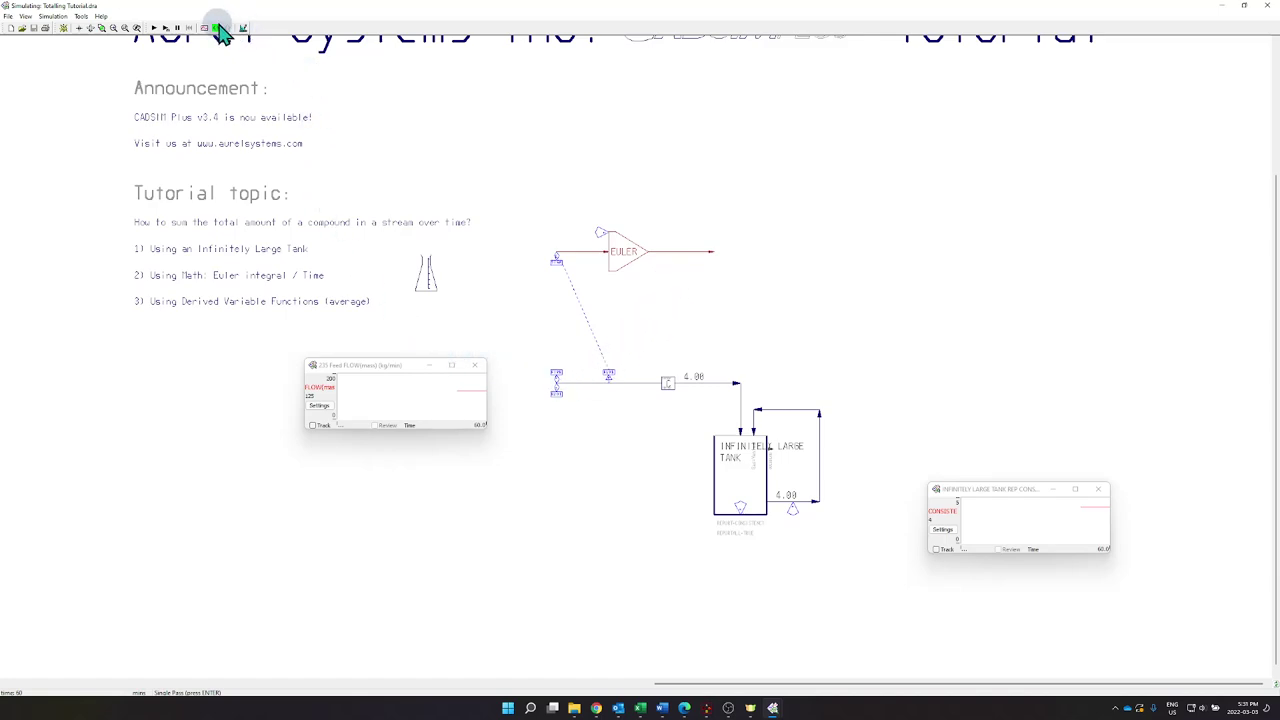
# Step: Set the feed's H2O[L] flow to 245 and run the simulation for another 60 passes
pyautogui.click(166, 28)
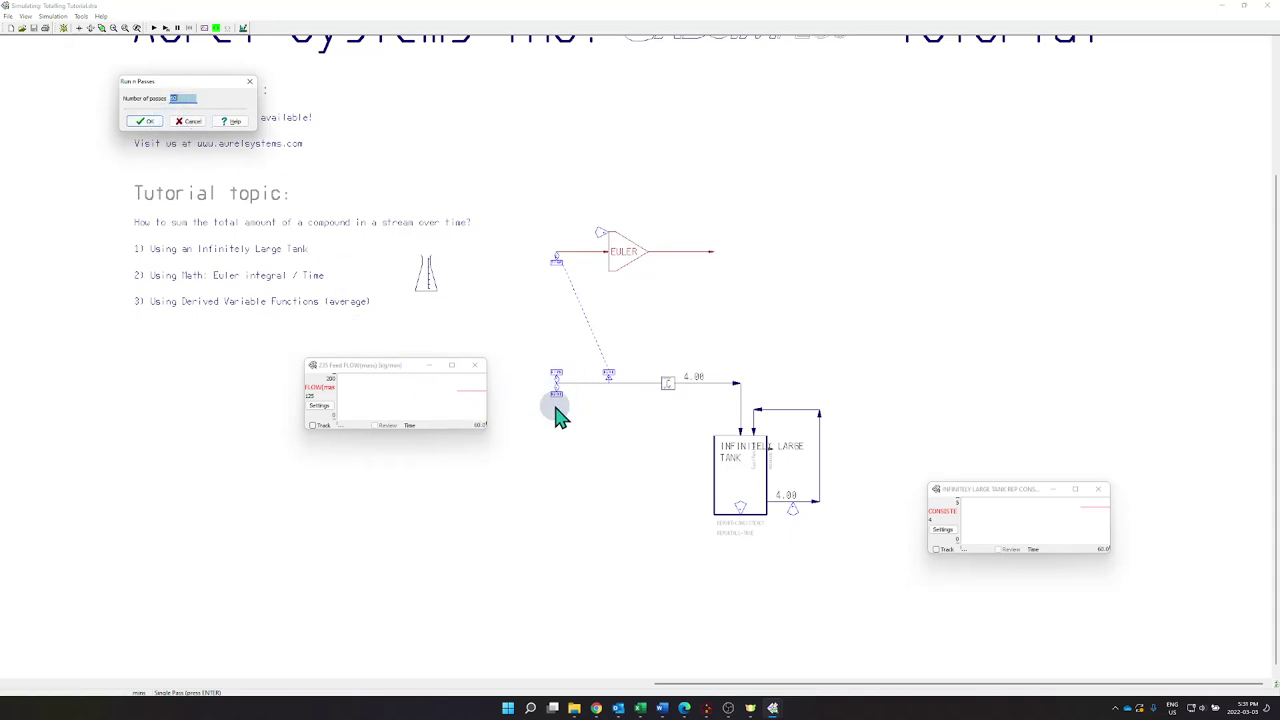
pyautogui.press('Return')
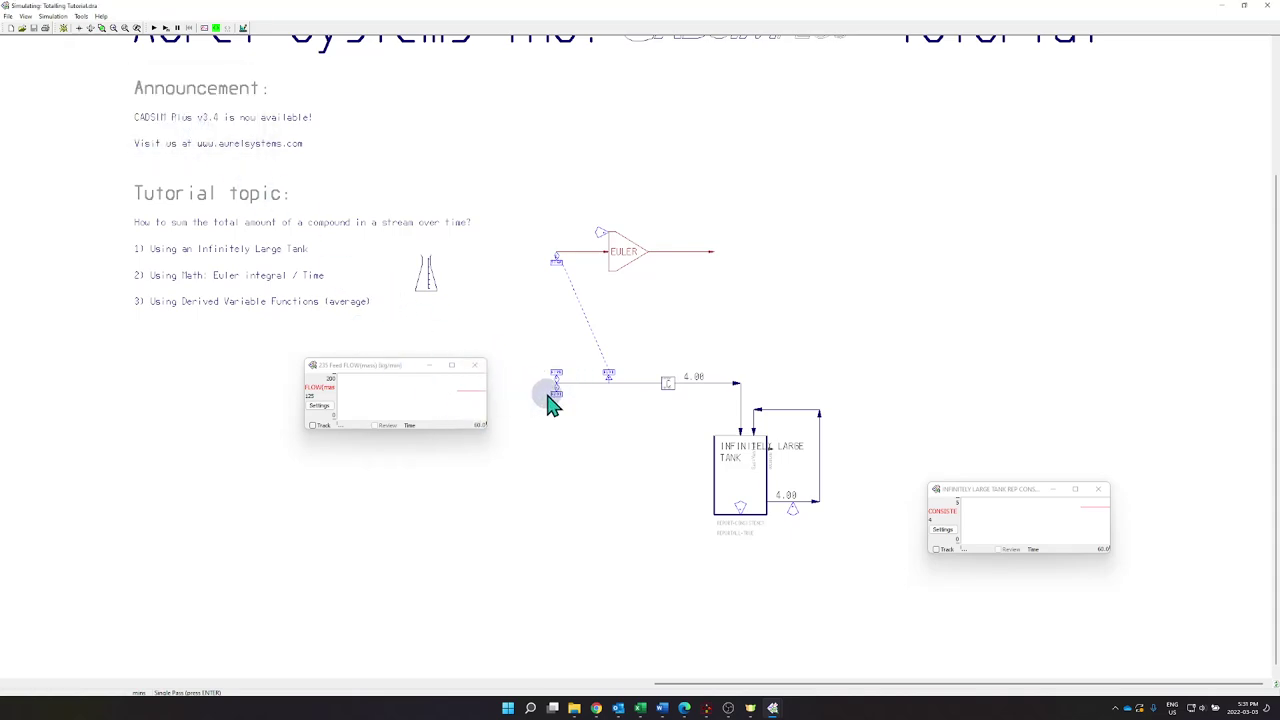
pyautogui.click(558, 396)
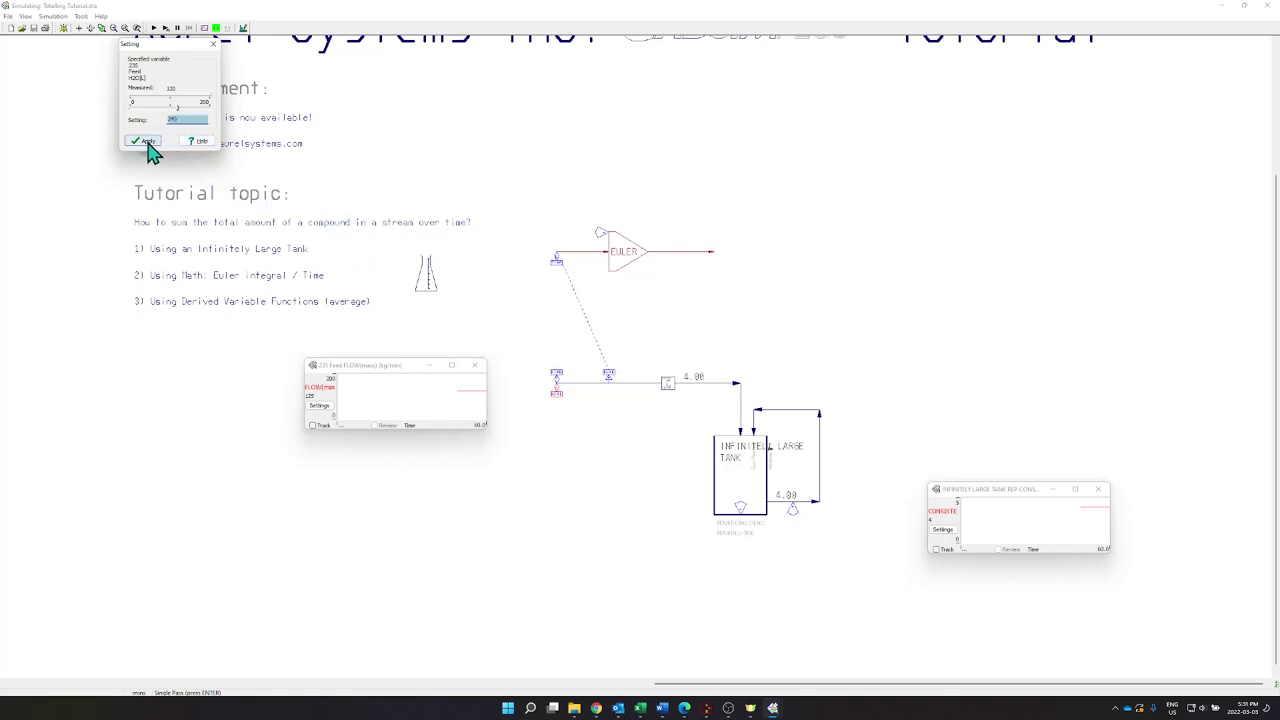
pyautogui.click(146, 143)
pyautogui.click(166, 30)
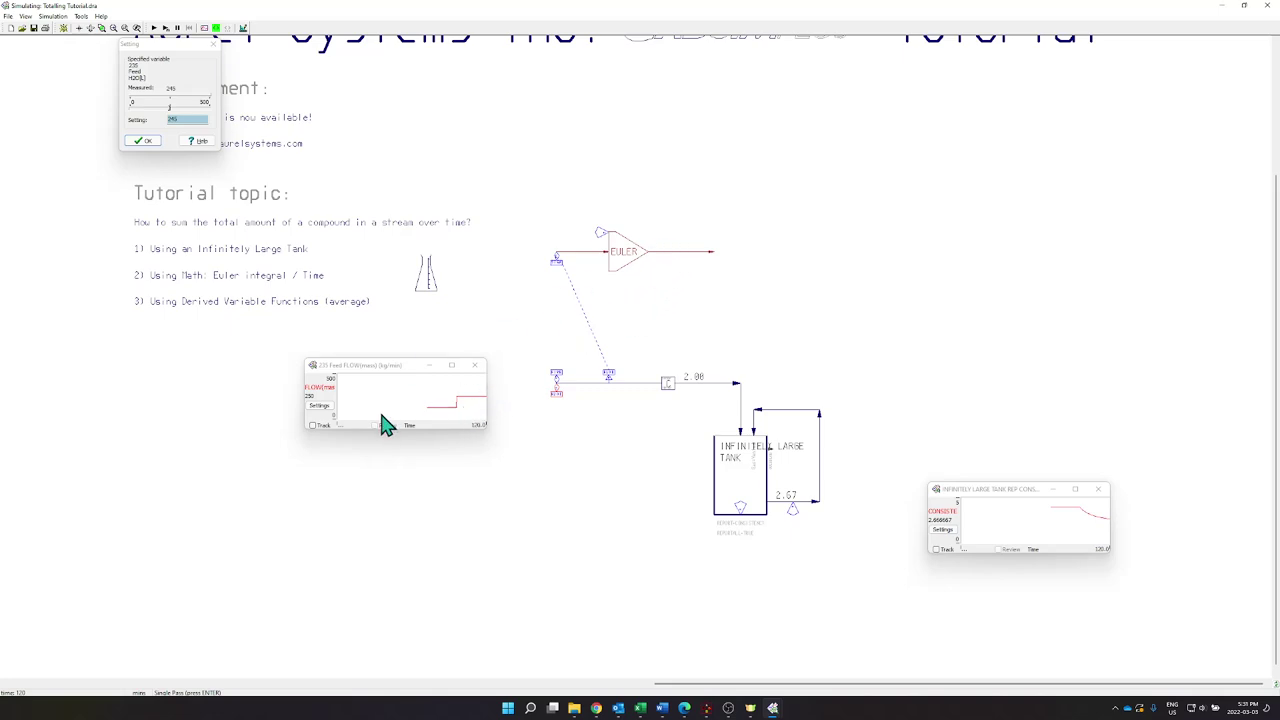
# Step: Check the Euler block's output signal and return to drawing mode
pyautogui.click(681, 254)
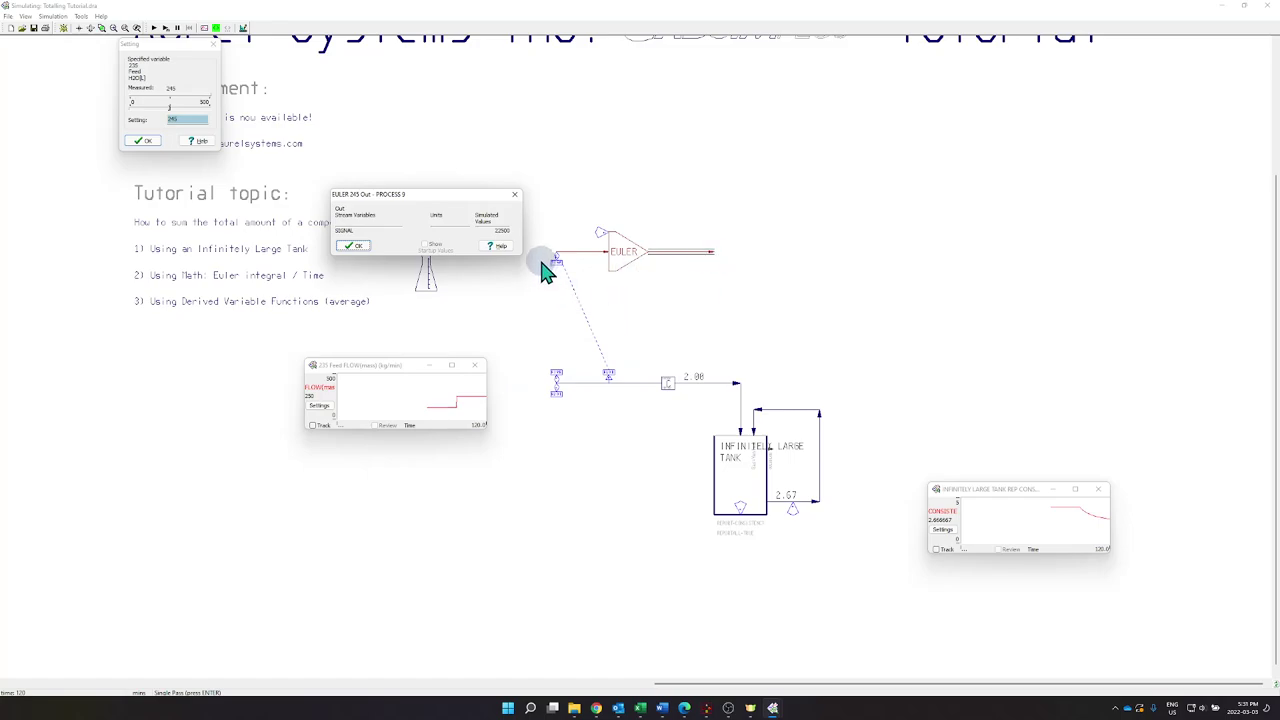
pyautogui.click(352, 247)
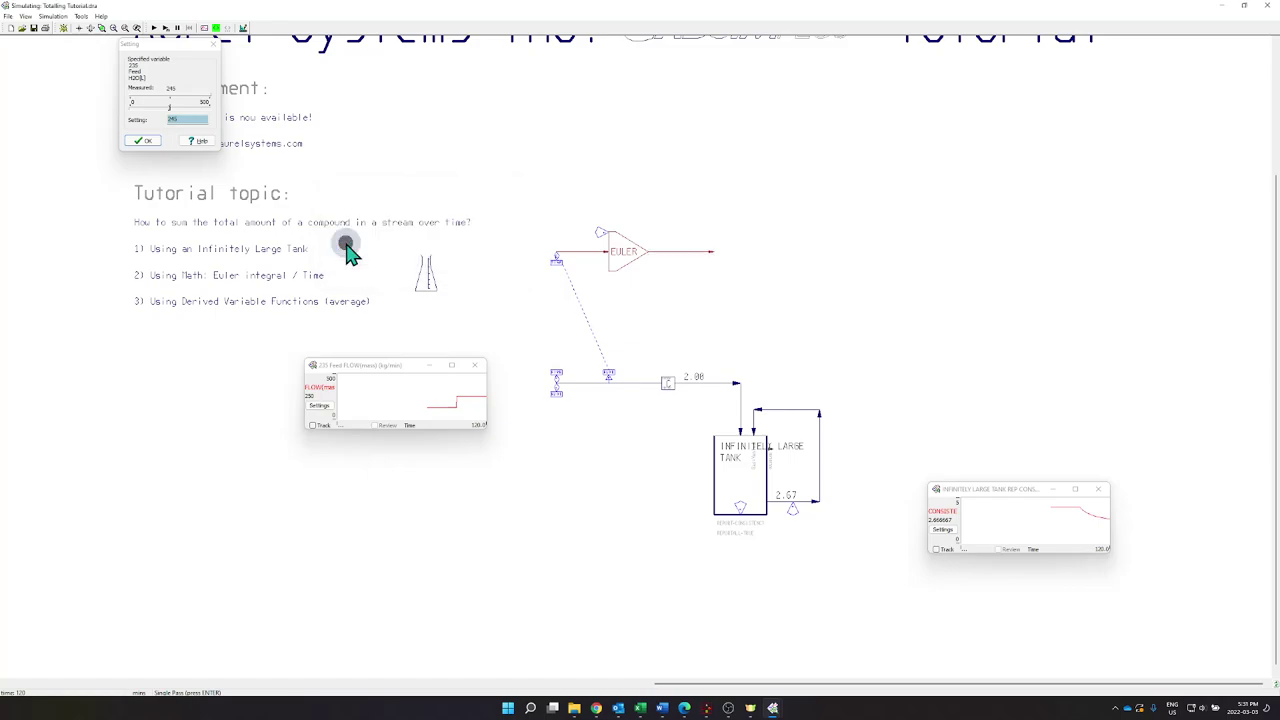
pyautogui.click(245, 35)
pyautogui.click(594, 420)
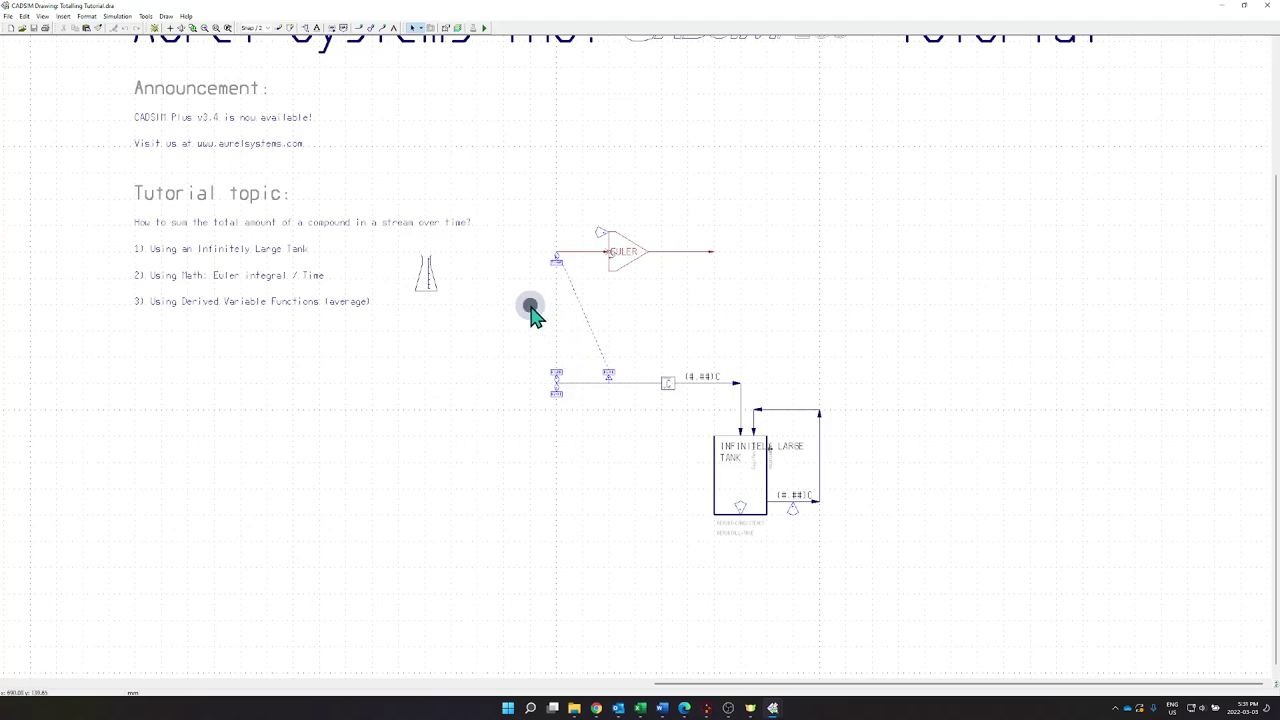
# Step: Insert the Time part from the Signal Math library, unrotated and unmirrored, below and to the left of the Euler block
pyautogui.click(306, 28)
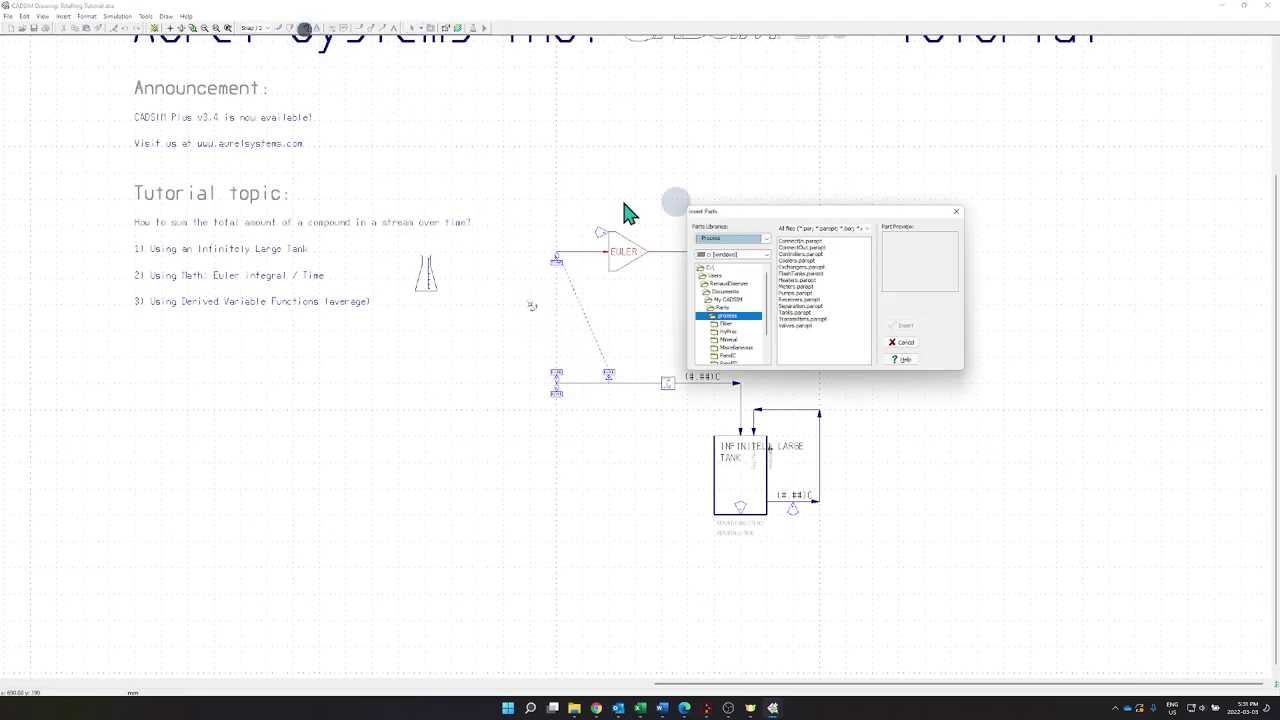
pyautogui.scroll(-2, 752, 335)
pyautogui.doubleClick(723, 363)
pyautogui.doubleClick(729, 348)
pyautogui.scroll(-5, 790, 330)
pyautogui.click(789, 346)
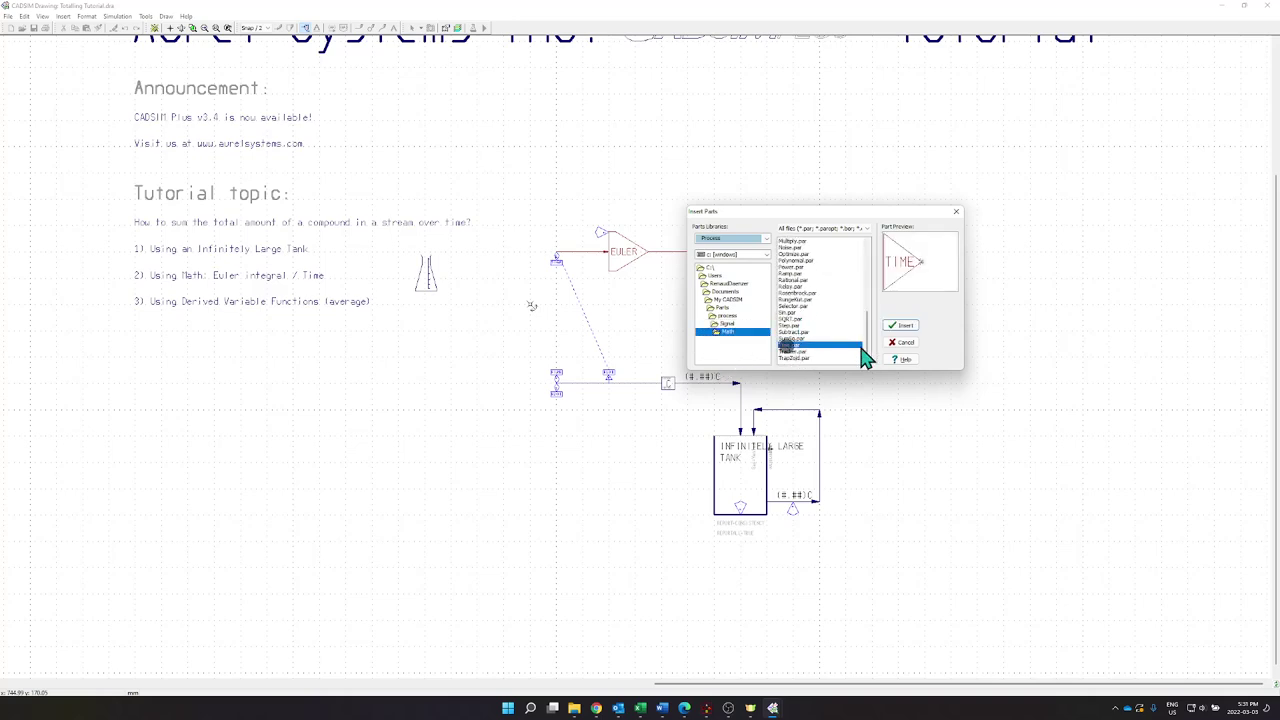
pyautogui.click(900, 328)
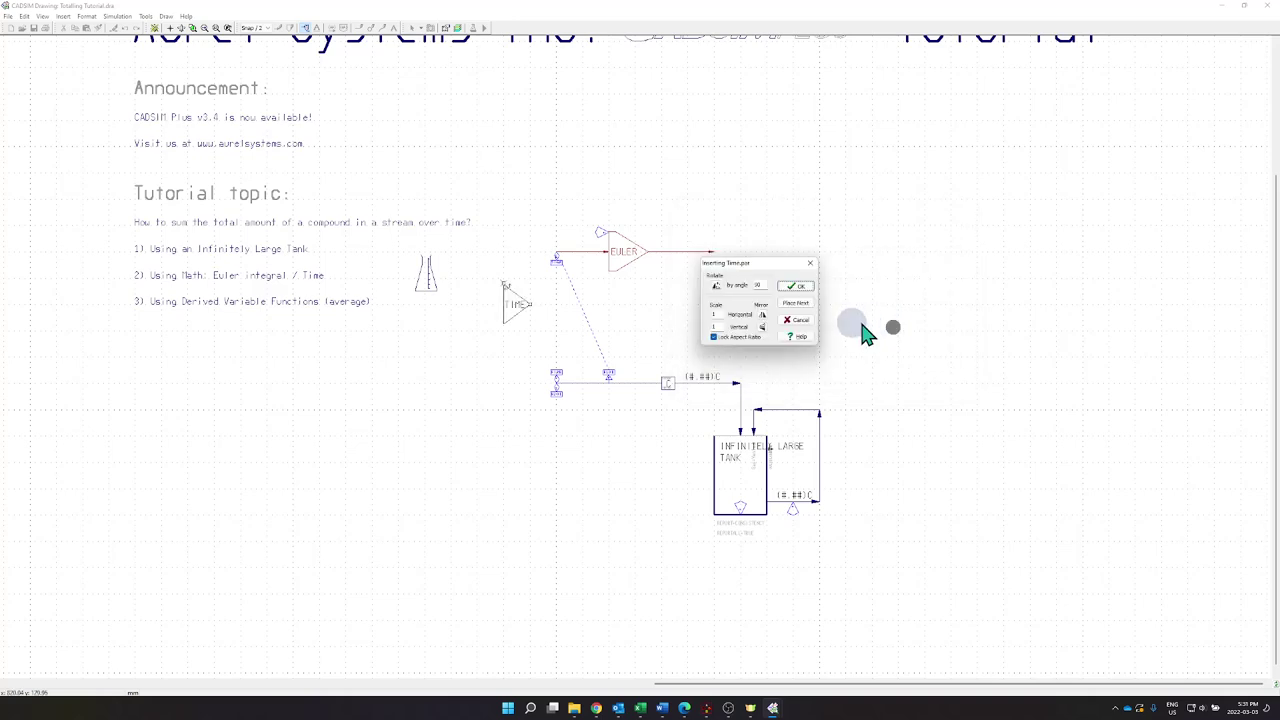
pyautogui.click(796, 288)
pyautogui.click(514, 270)
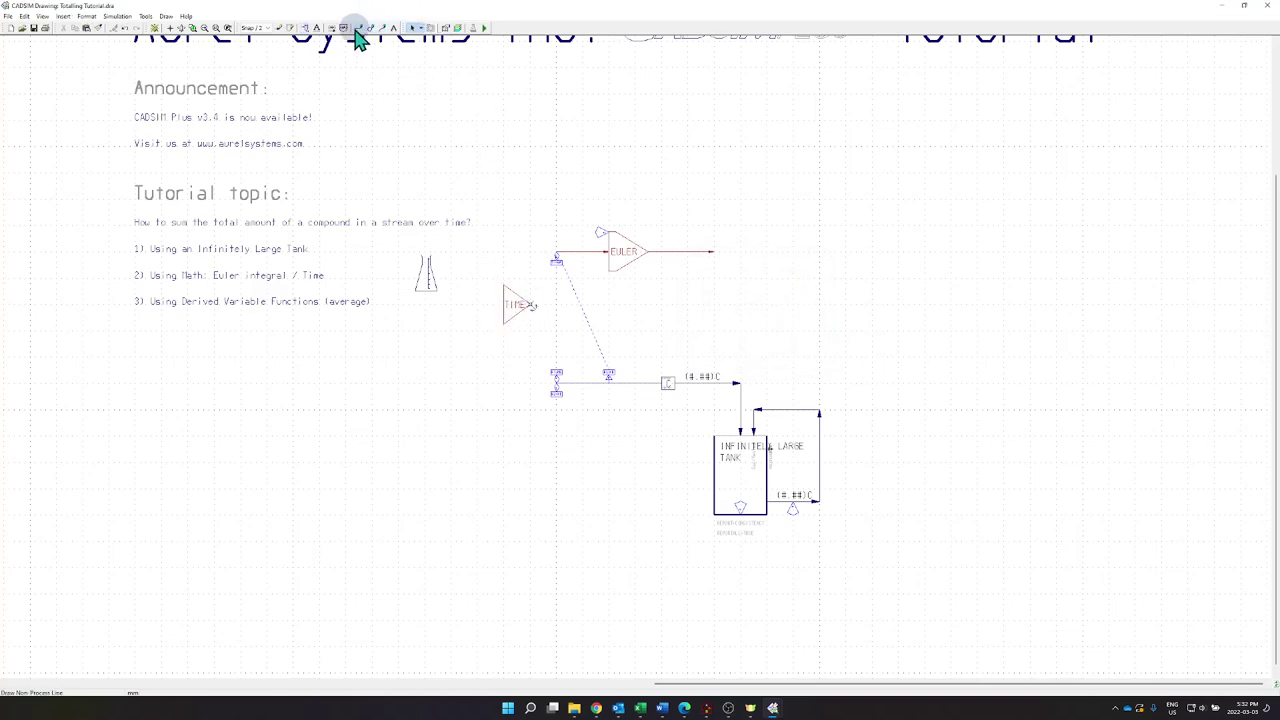
# Step: Draw a horizontal process line from the Time block's outlet, ending below the end of the Euler output line
pyautogui.click(306, 31)
pyautogui.moveTo(530, 304); pyautogui.dragTo(720, 304)
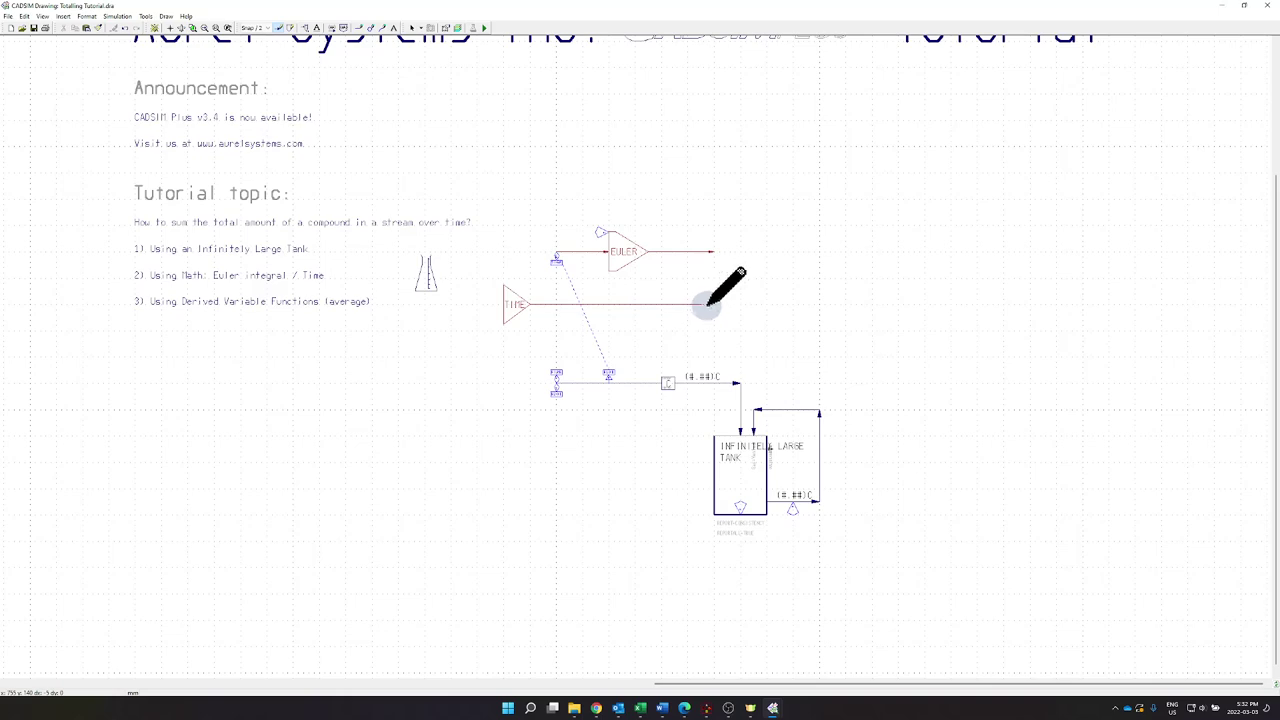
pyautogui.press('Escape')
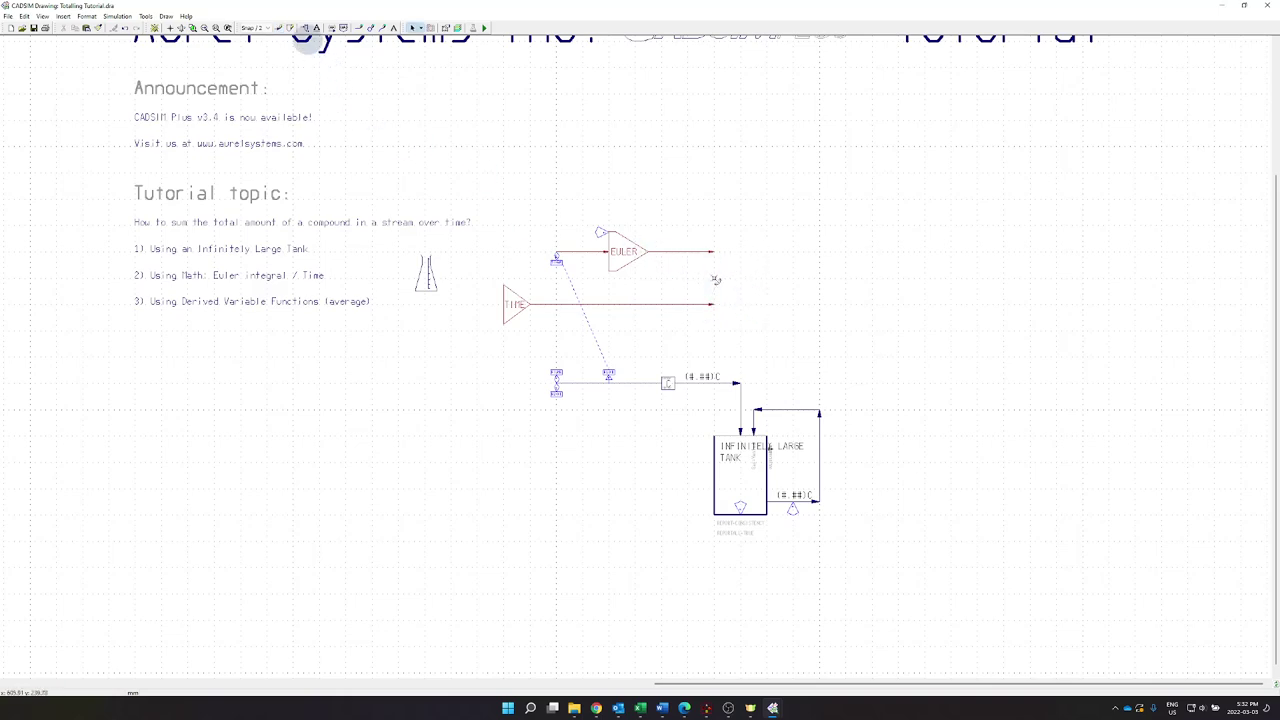
# Step: Insert the Divide part from the Signal Math library between the ends of the Euler and Time output lines
pyautogui.click(306, 29)
pyautogui.moveTo(1111, 212); pyautogui.dragTo(877, 197)
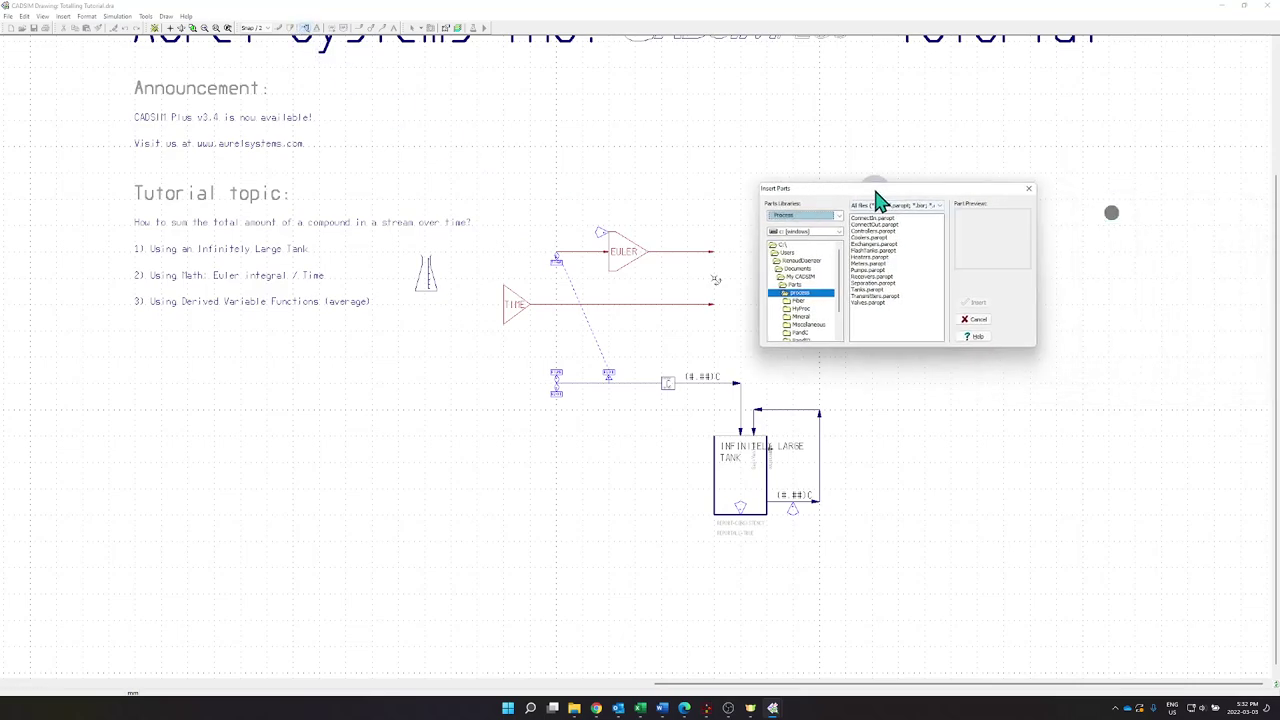
pyautogui.scroll(-2, 810, 320)
pyautogui.doubleClick(801, 333)
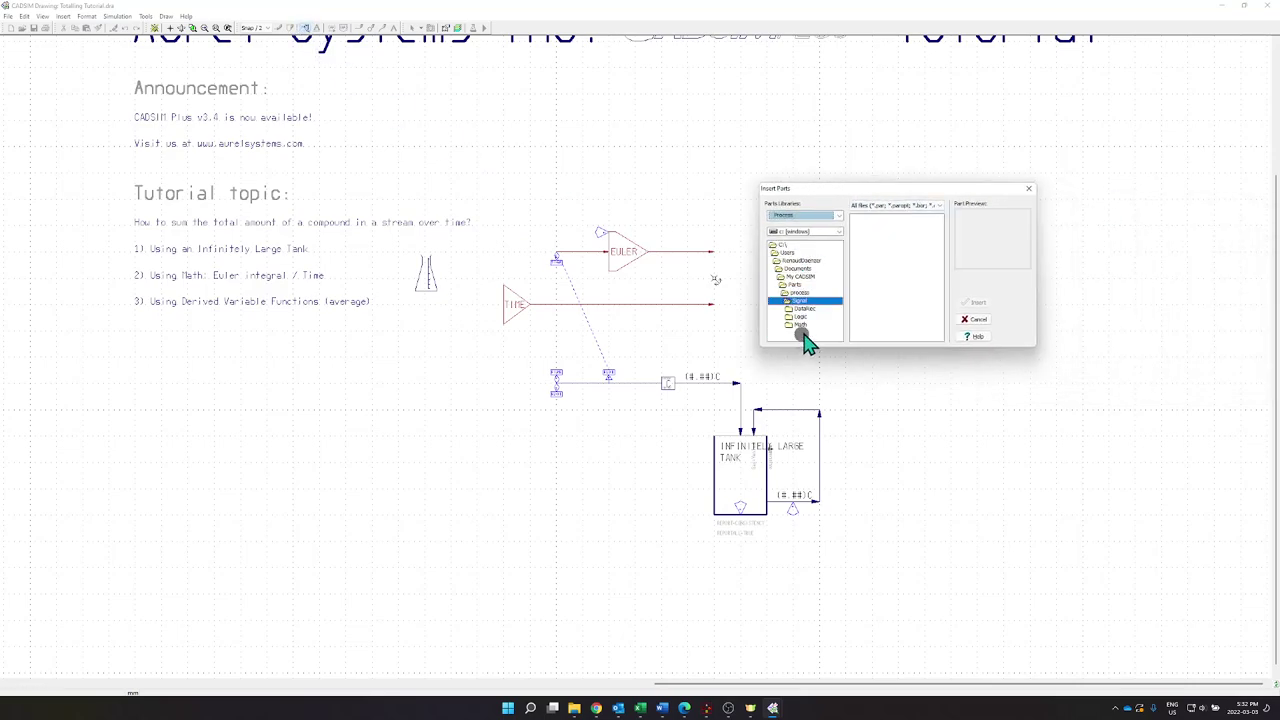
pyautogui.click(804, 324)
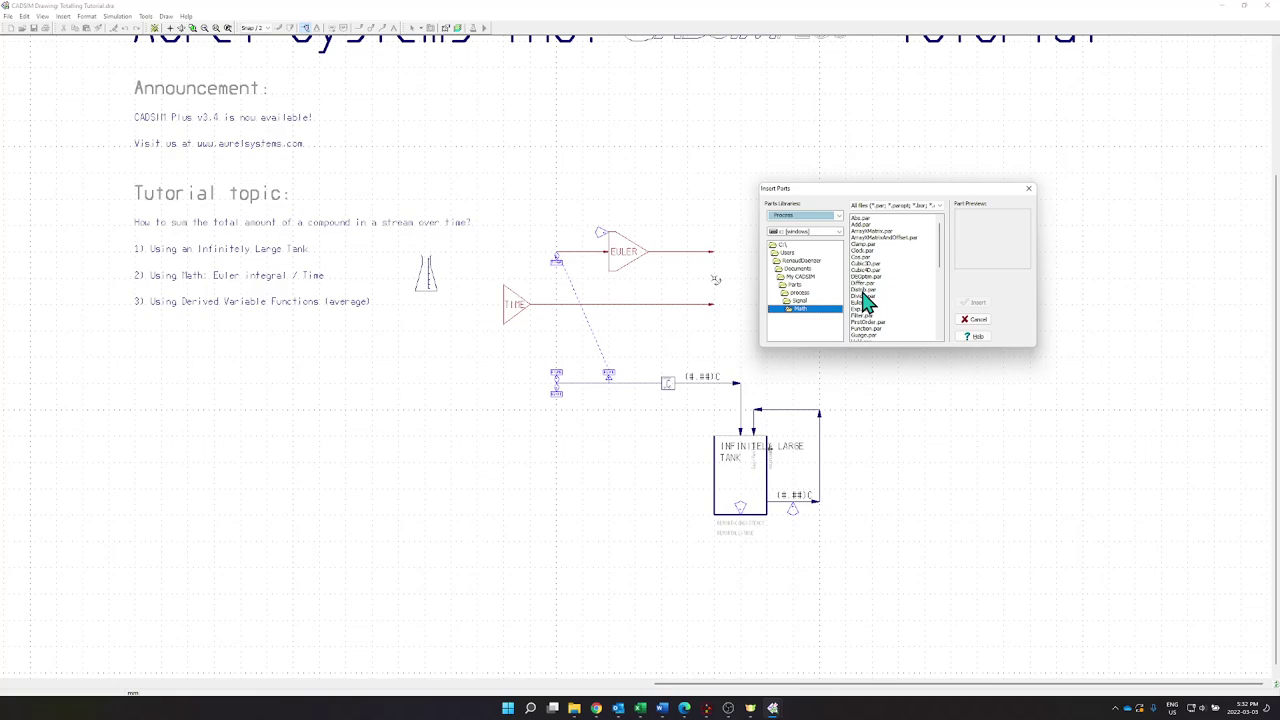
pyautogui.click(975, 302)
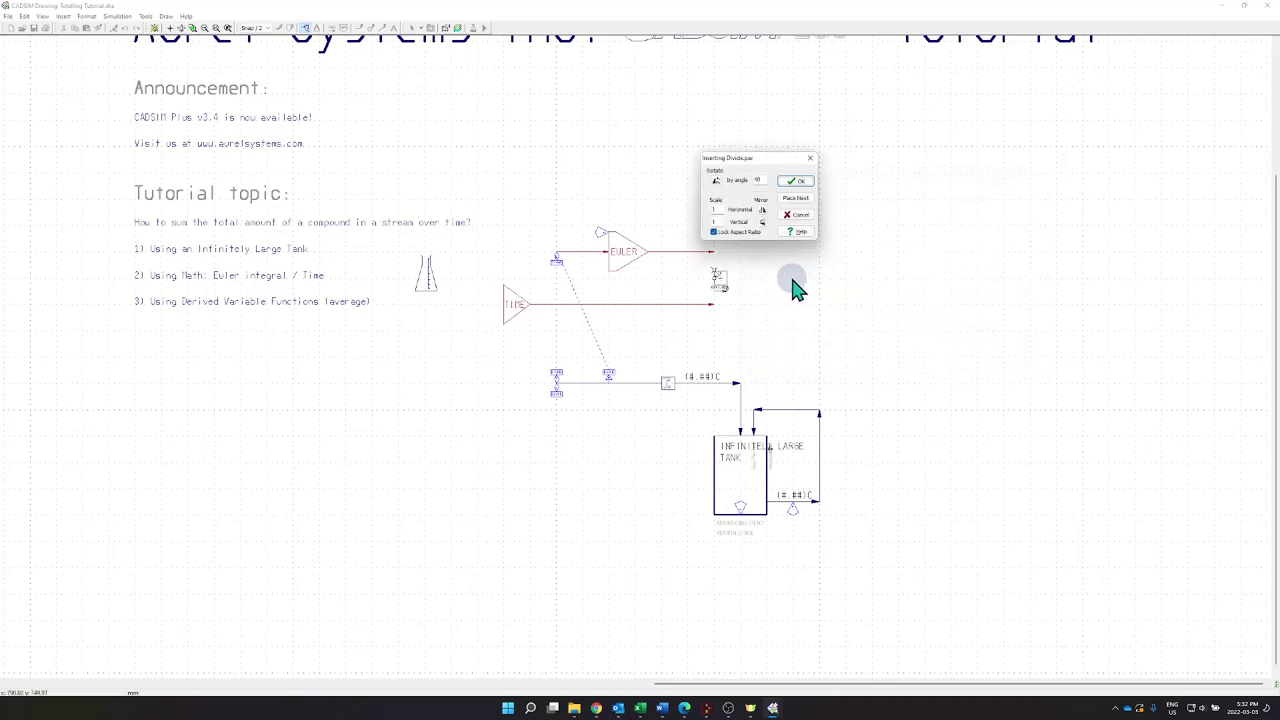
pyautogui.click(796, 181)
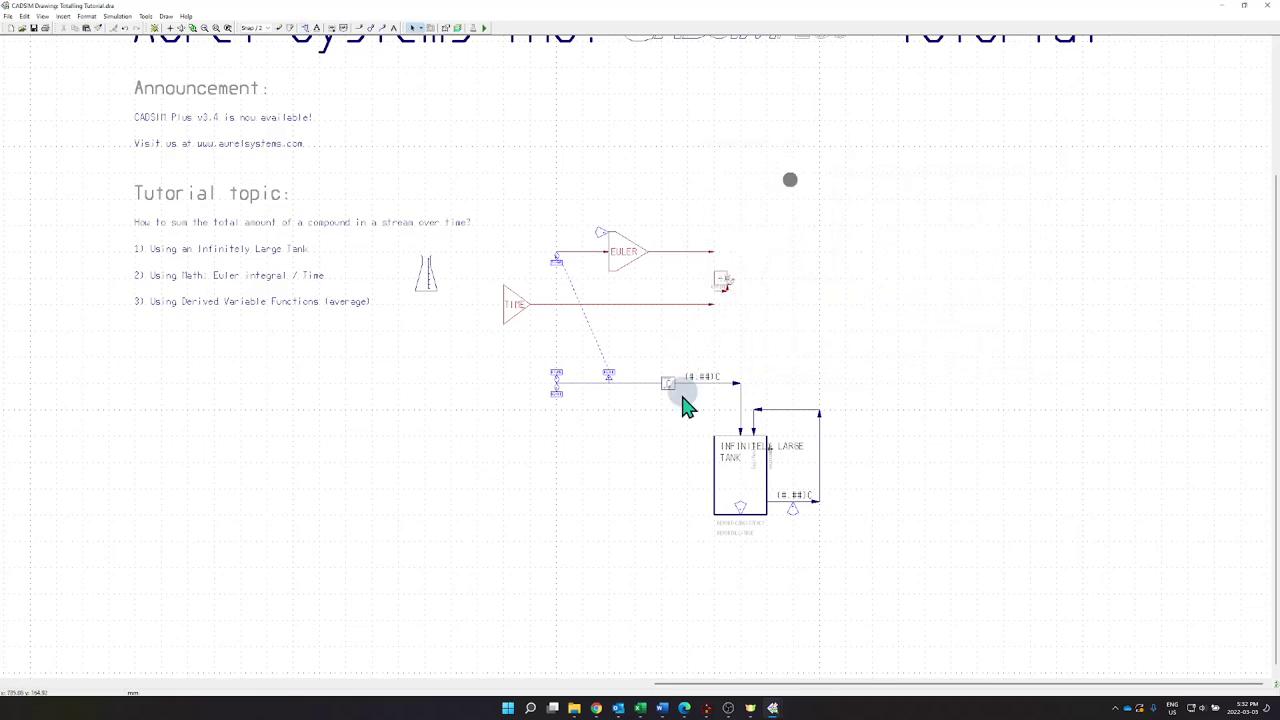
pyautogui.click(723, 279)
# Step: Connect the Euler output line to the Divide block's upper inlet and the Time line to its lower inlet
pyautogui.click(280, 27)
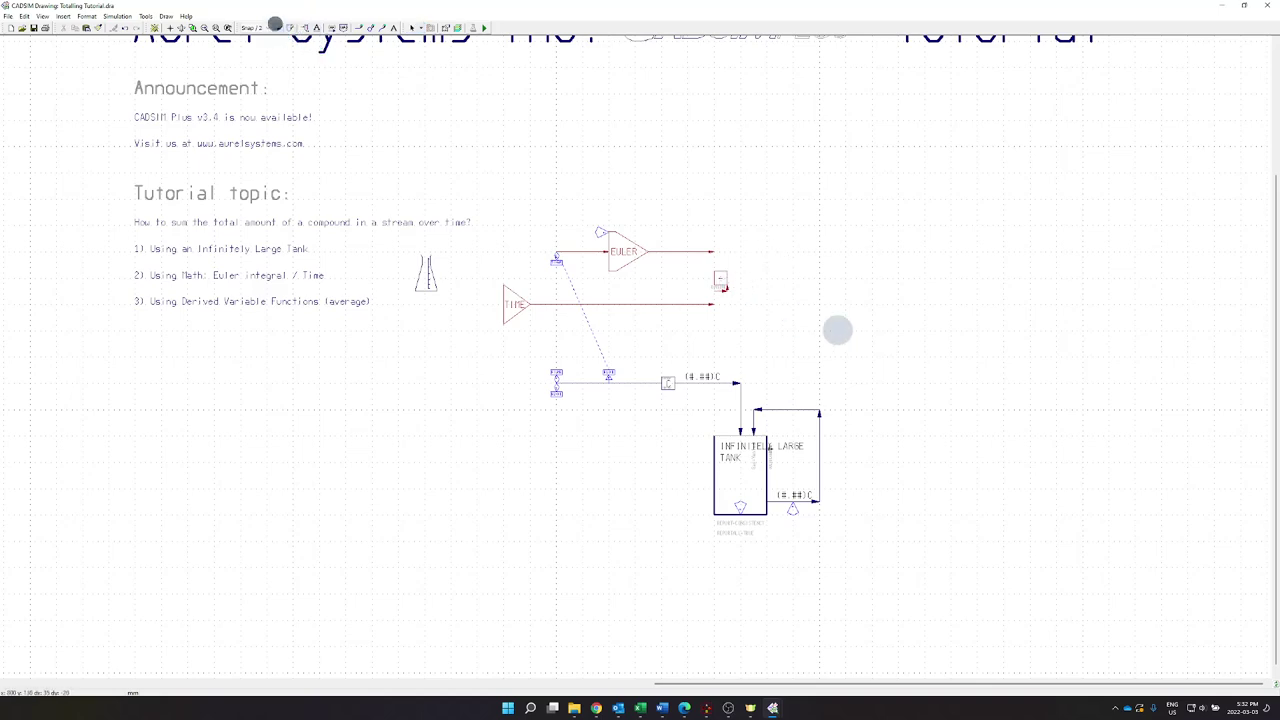
pyautogui.click(713, 250)
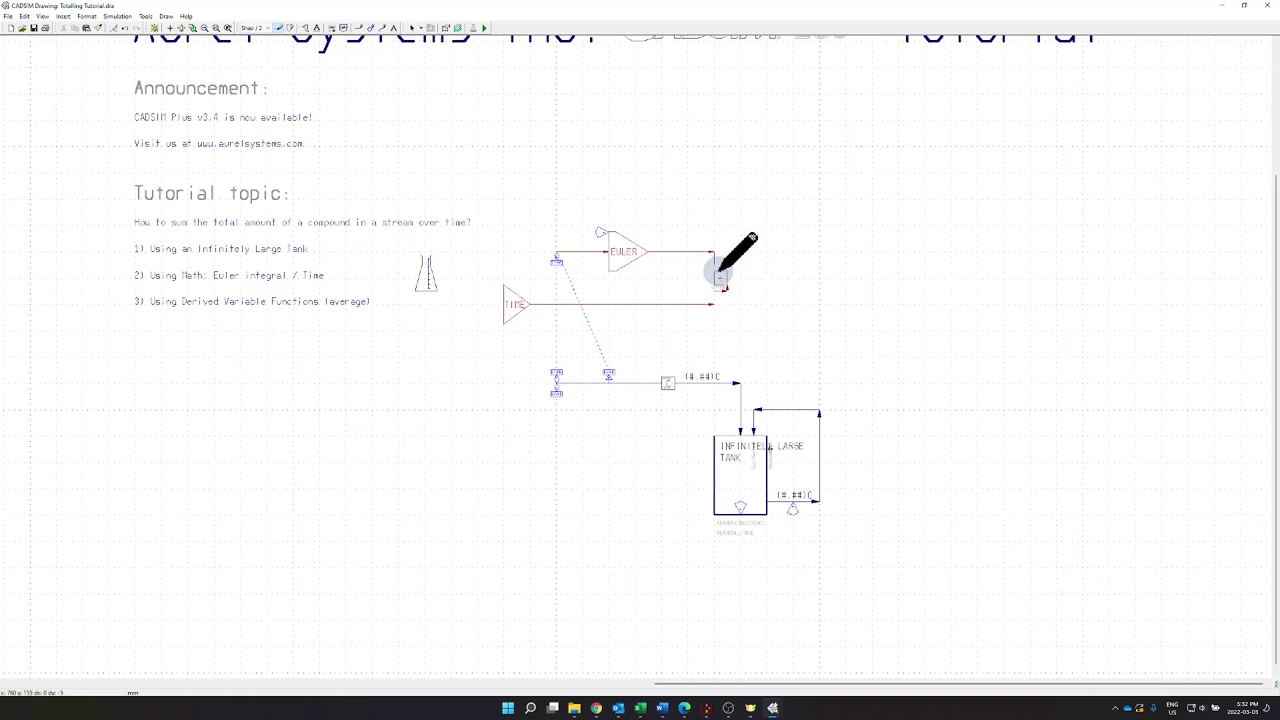
pyautogui.click(718, 268)
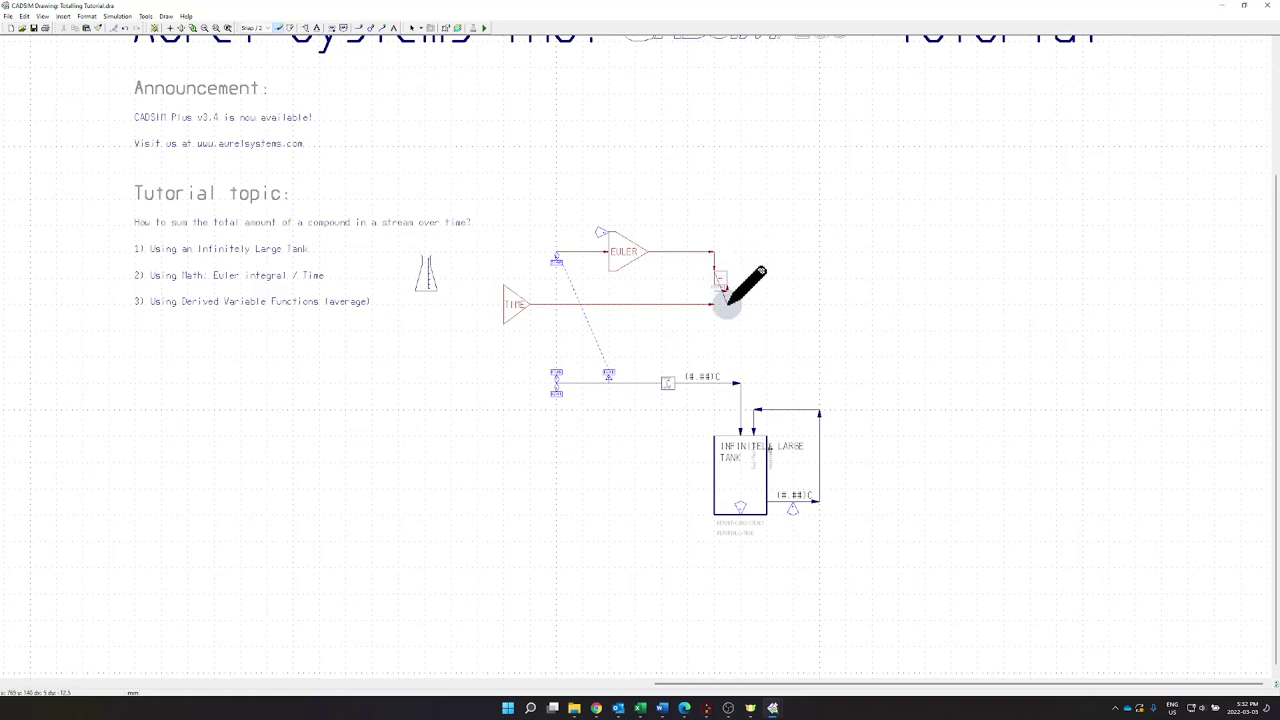
pyautogui.press('Escape')
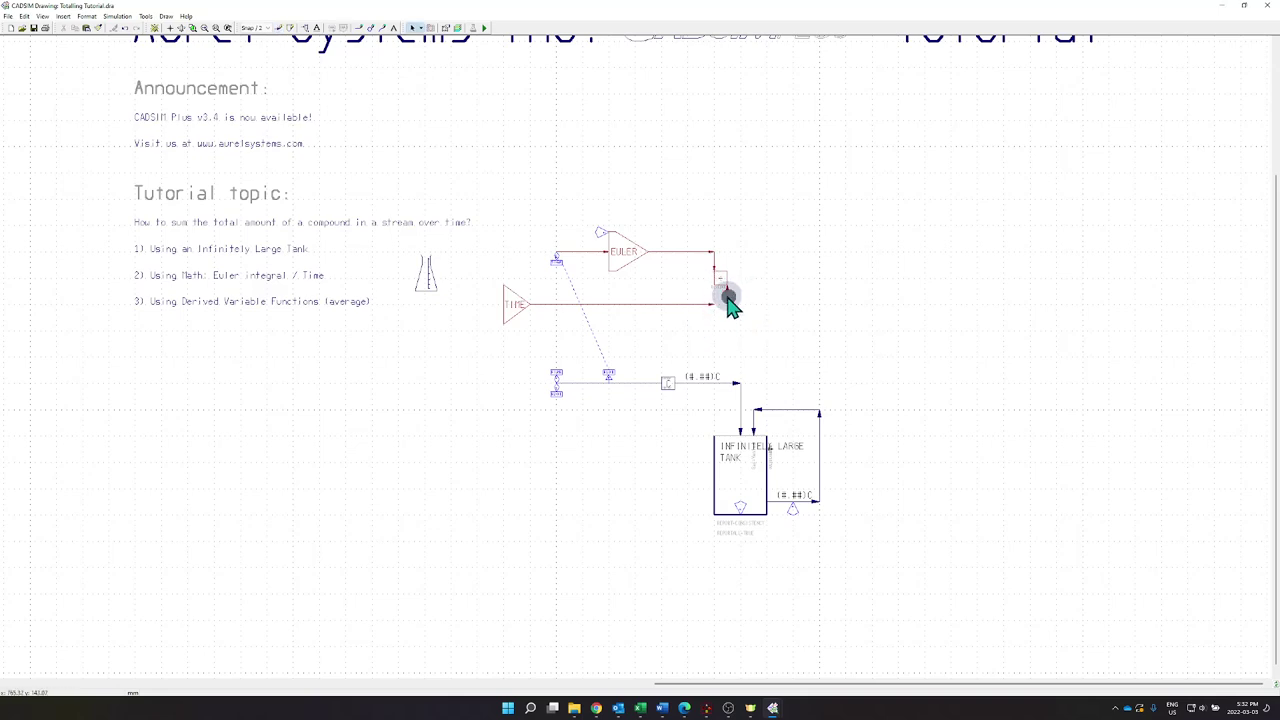
pyautogui.doubleClick(728, 298)
pyautogui.press('Return')
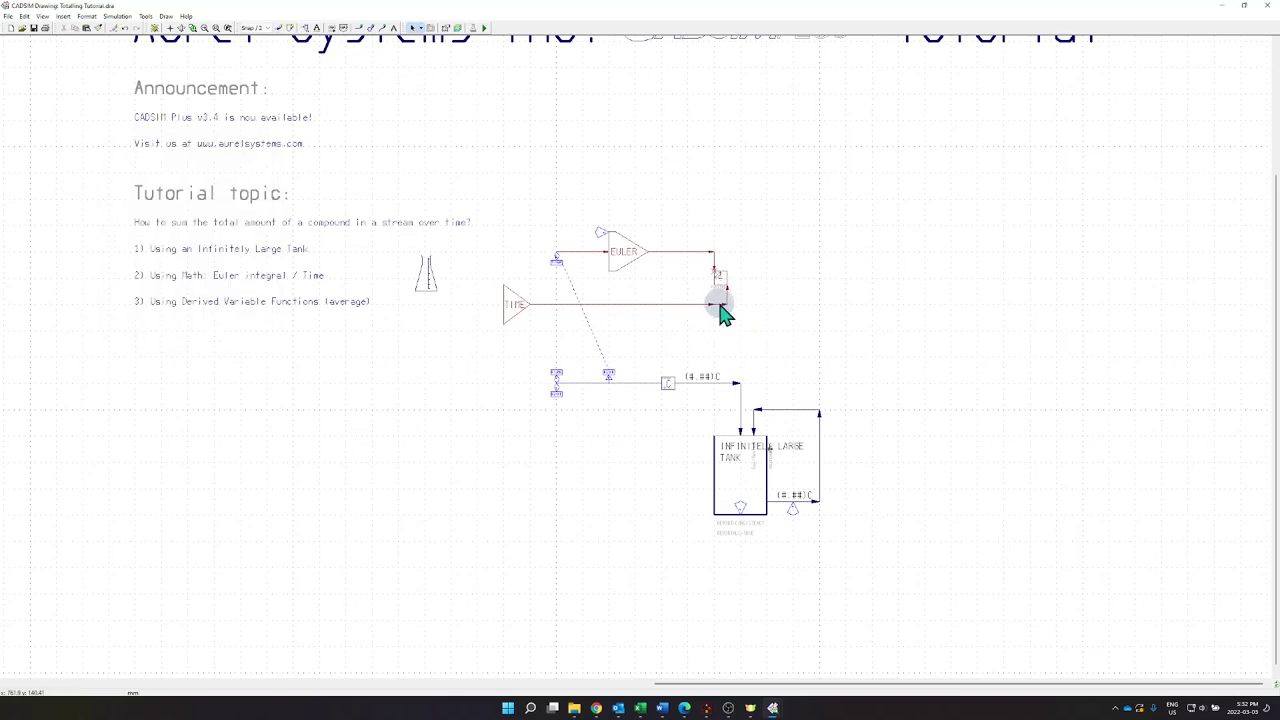
pyautogui.doubleClick(720, 305)
pyautogui.click(715, 305)
pyautogui.press('Escape')
# Step: Draw a horizontal output process line from the right side of the Divide block
pyautogui.scroll(3, 726, 313)
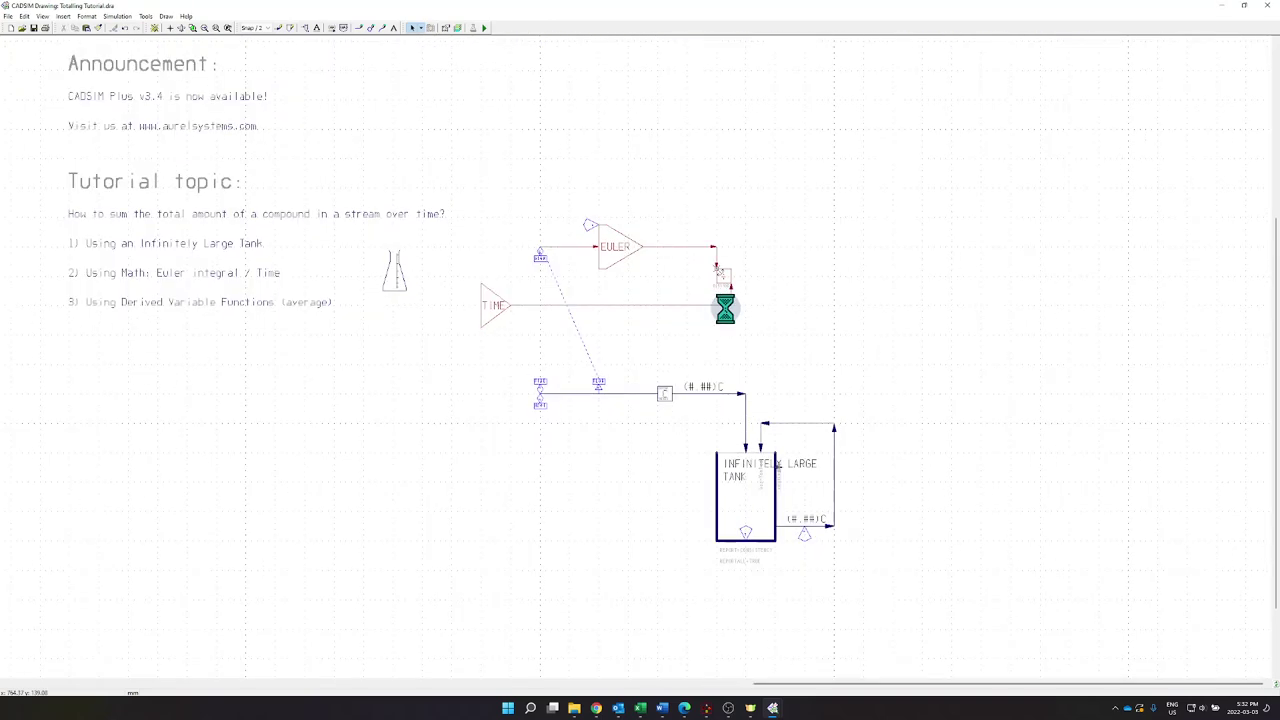
pyautogui.scroll(1, 714, 391)
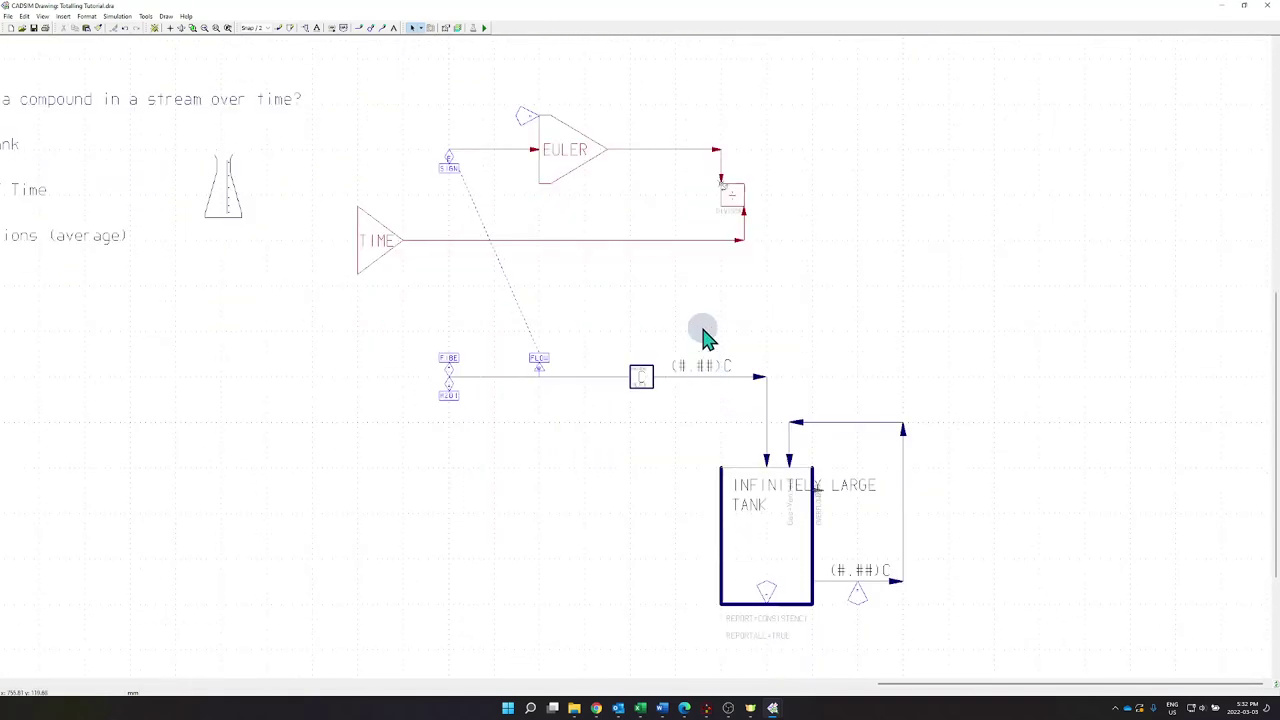
pyautogui.click(303, 28)
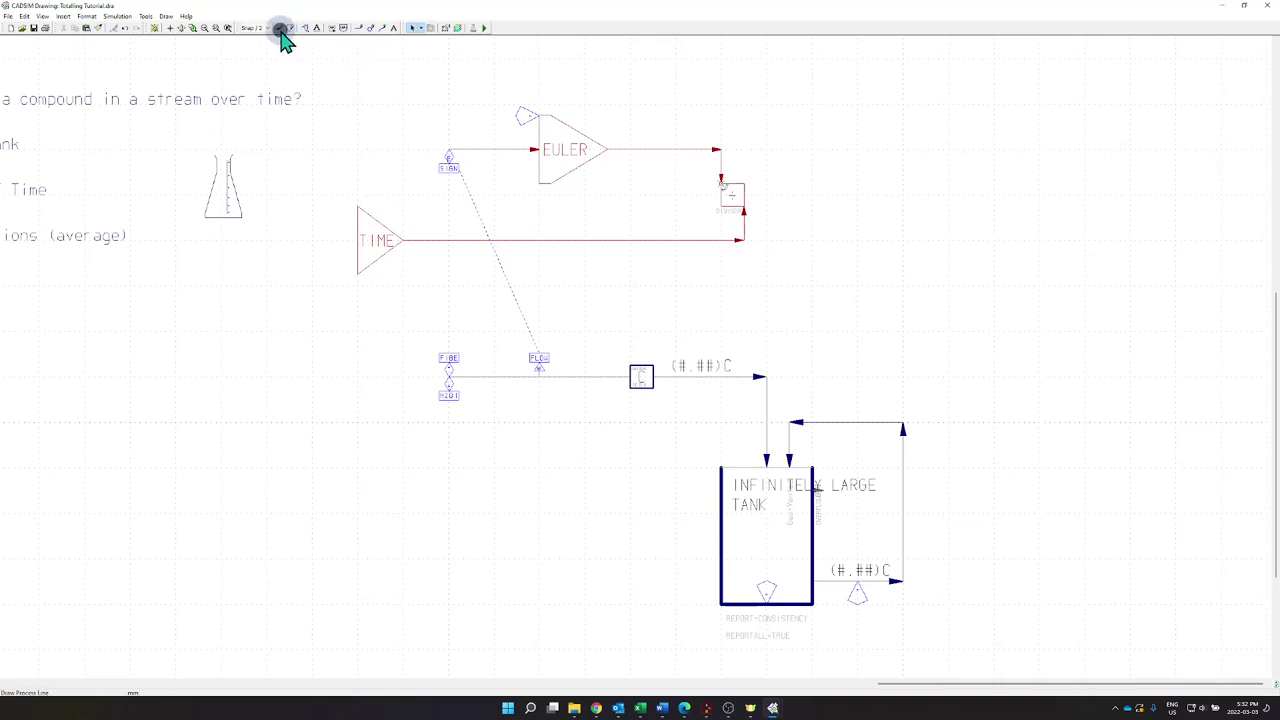
pyautogui.moveTo(743, 194); pyautogui.dragTo(900, 192)
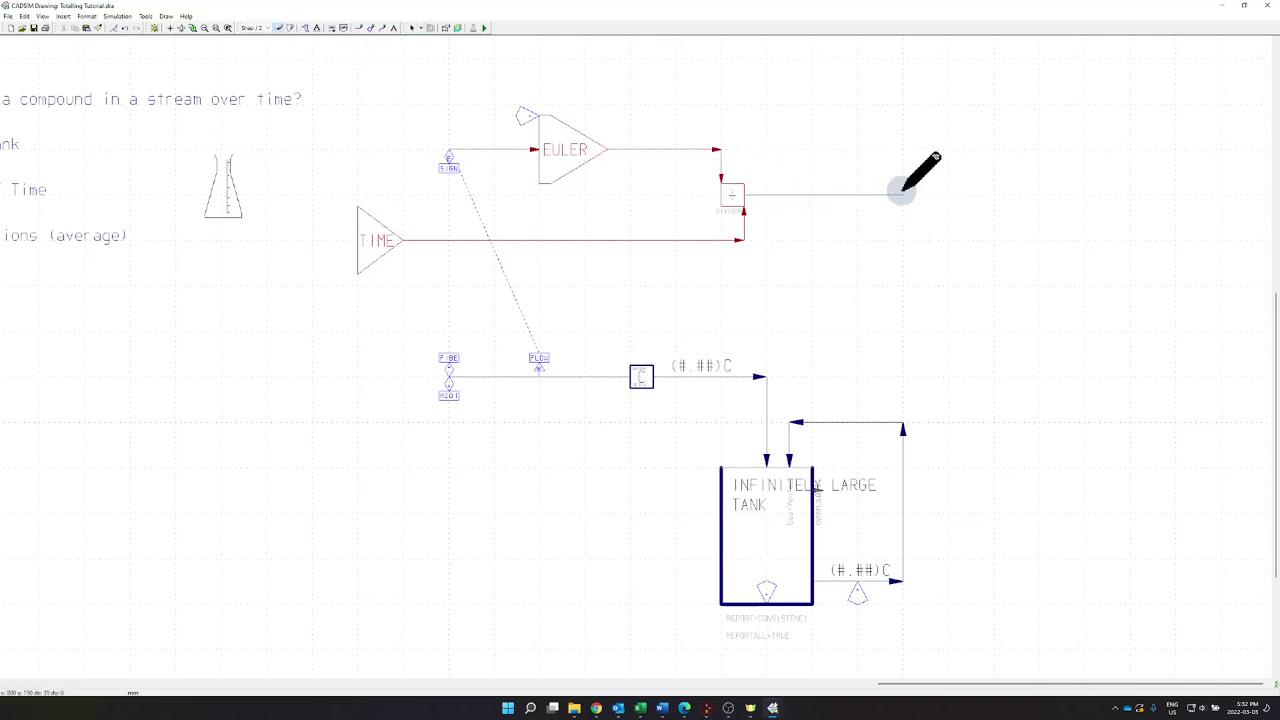
pyautogui.click(852, 194)
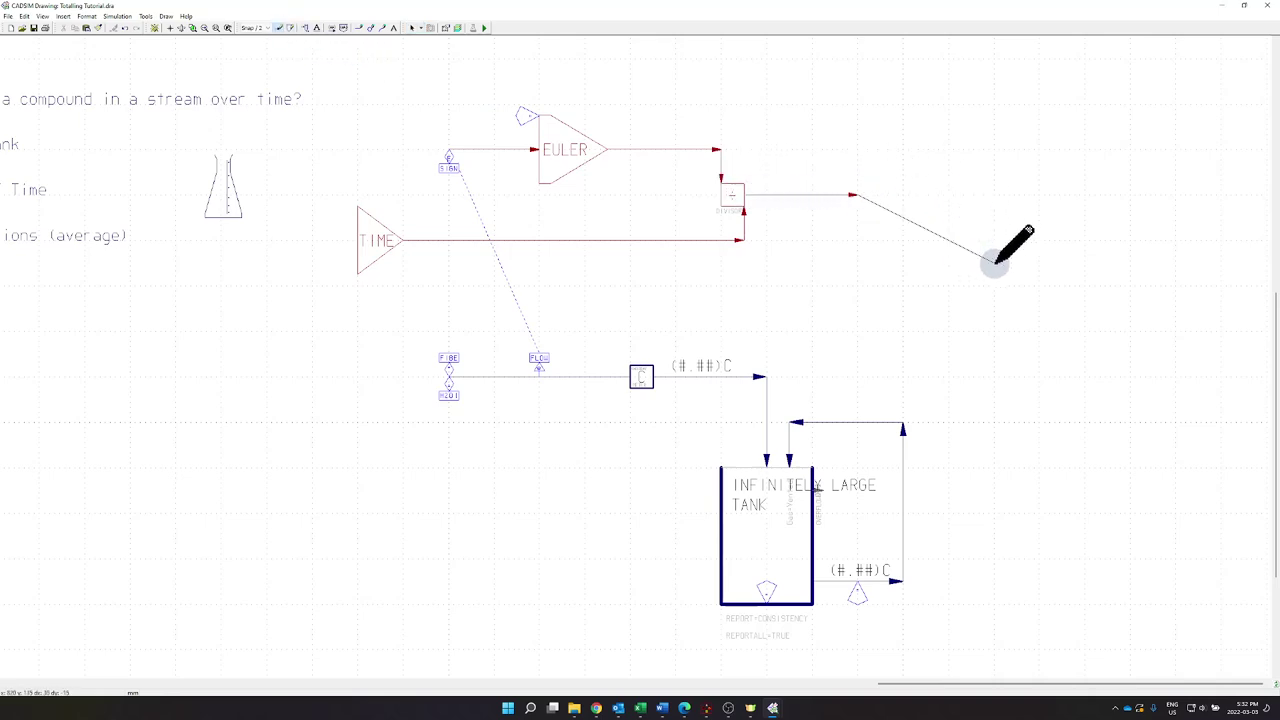
pyautogui.press('Escape')
pyautogui.scroll(-1, 719, 310)
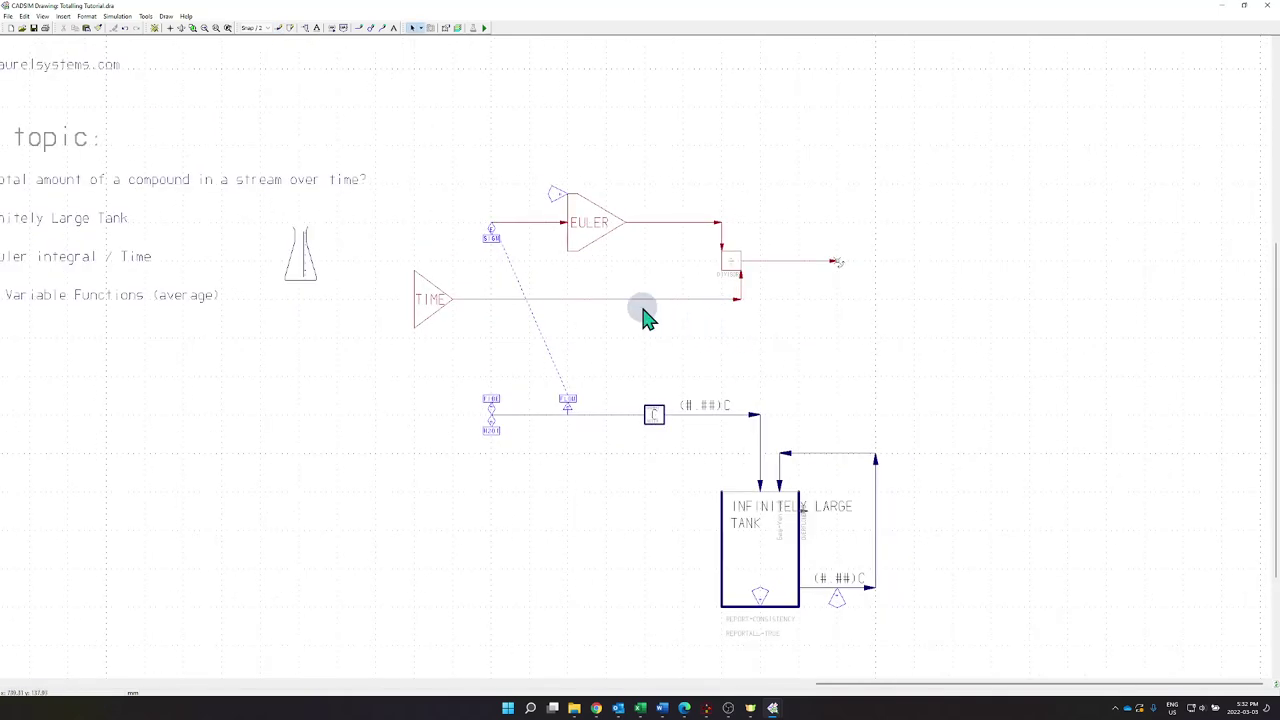
# Step: Switch to simulation mode, load the start file, and run the simulation with the new Time and Divide blocks
pyautogui.click(484, 30)
pyautogui.click(600, 366)
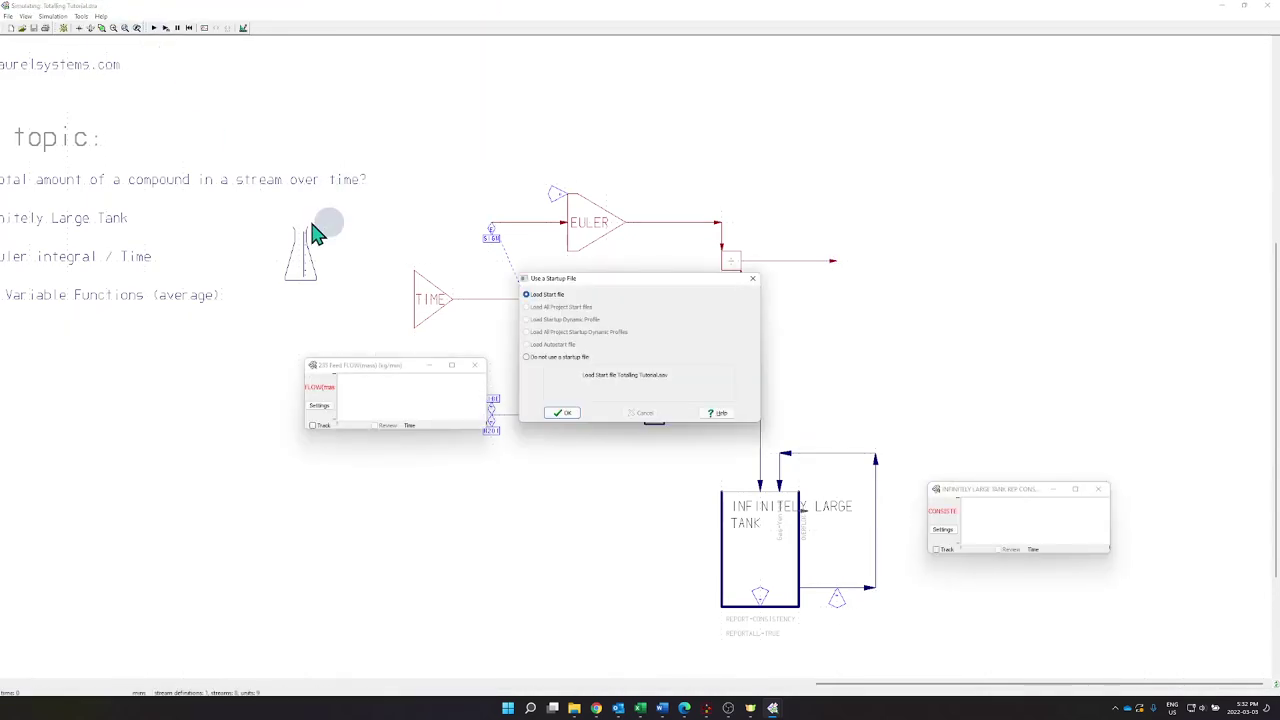
pyautogui.click(562, 413)
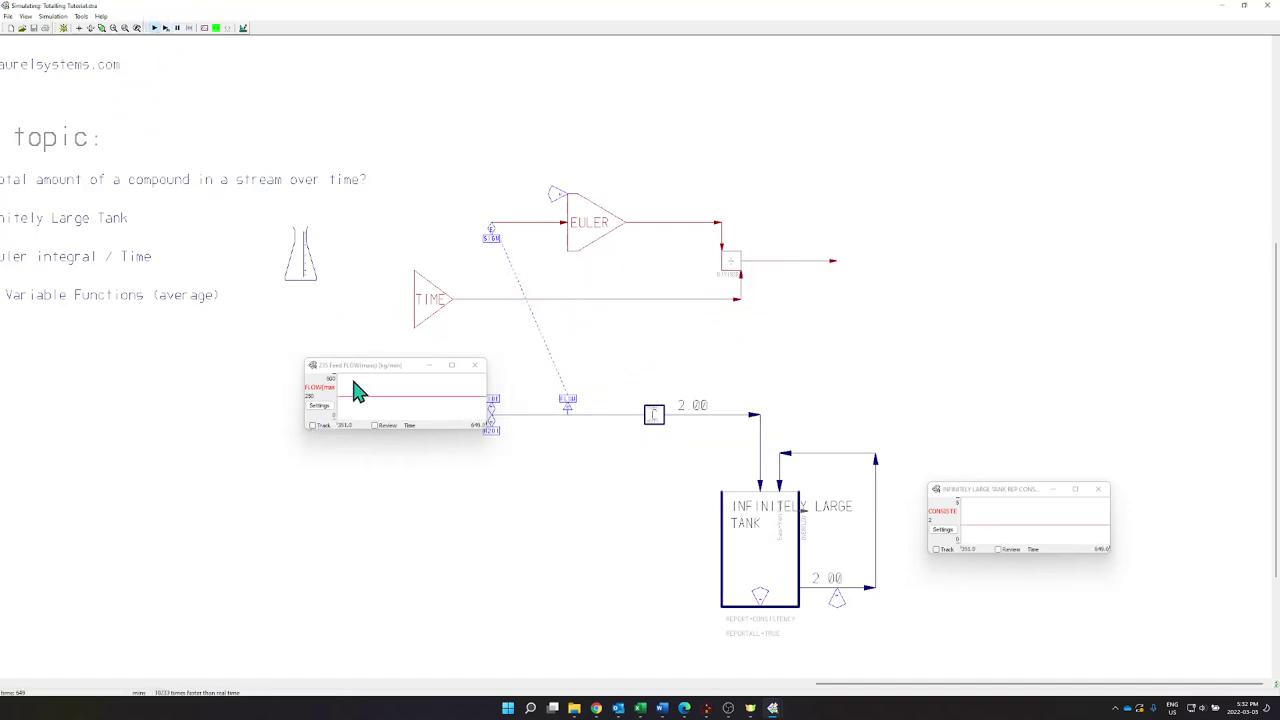
# Step: Pause the simulation and inspect the signal values on the Euler output, Time and Divide output lines
pyautogui.click(177, 28)
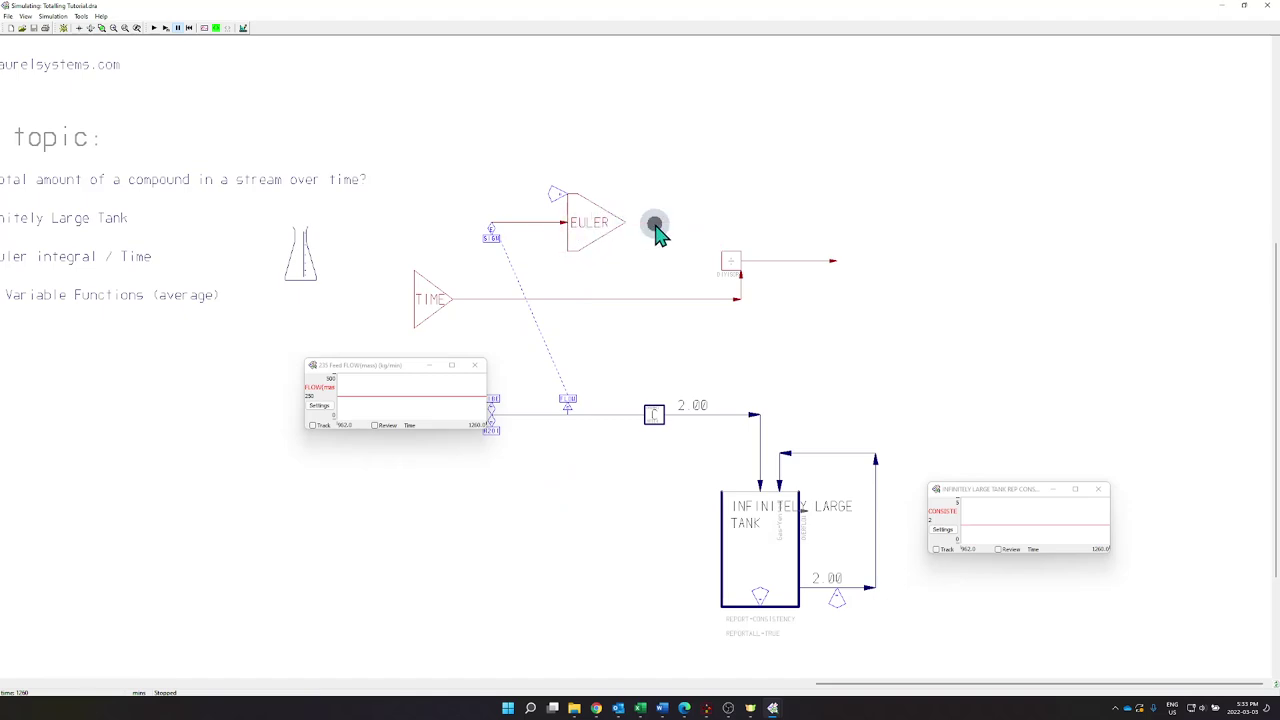
pyautogui.doubleClick(655, 224)
pyautogui.doubleClick(623, 298)
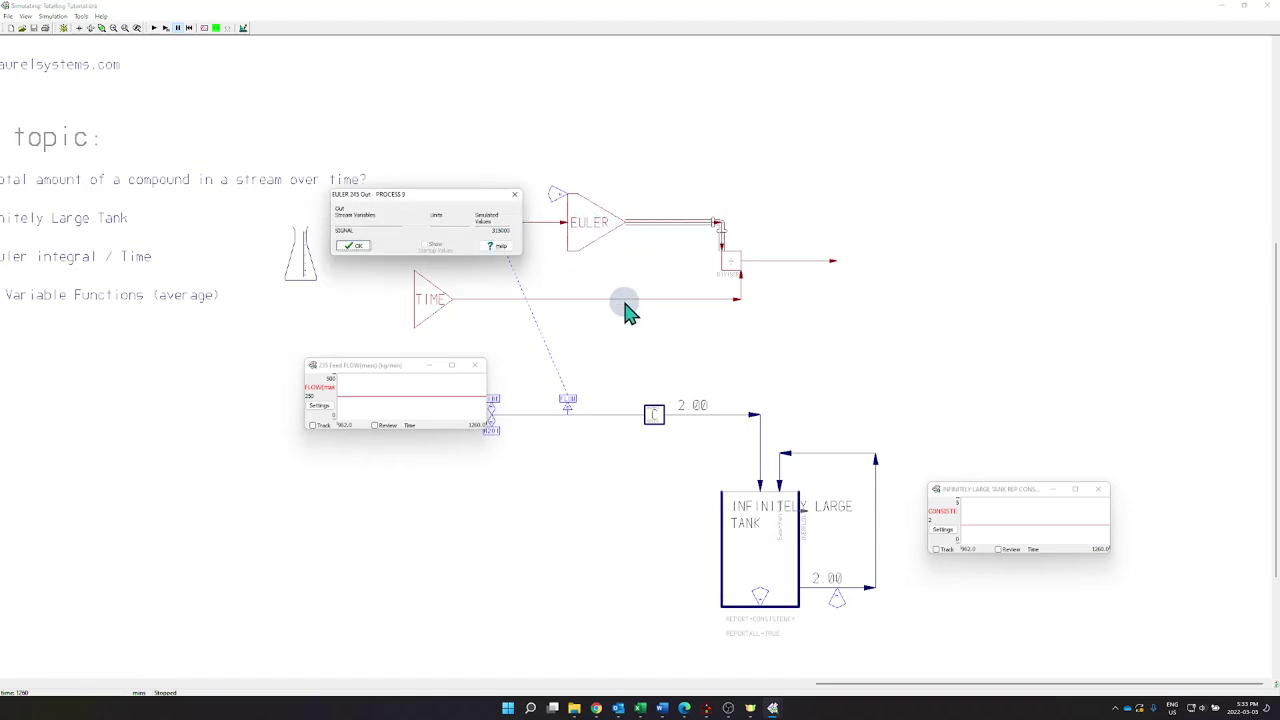
pyautogui.click(357, 540)
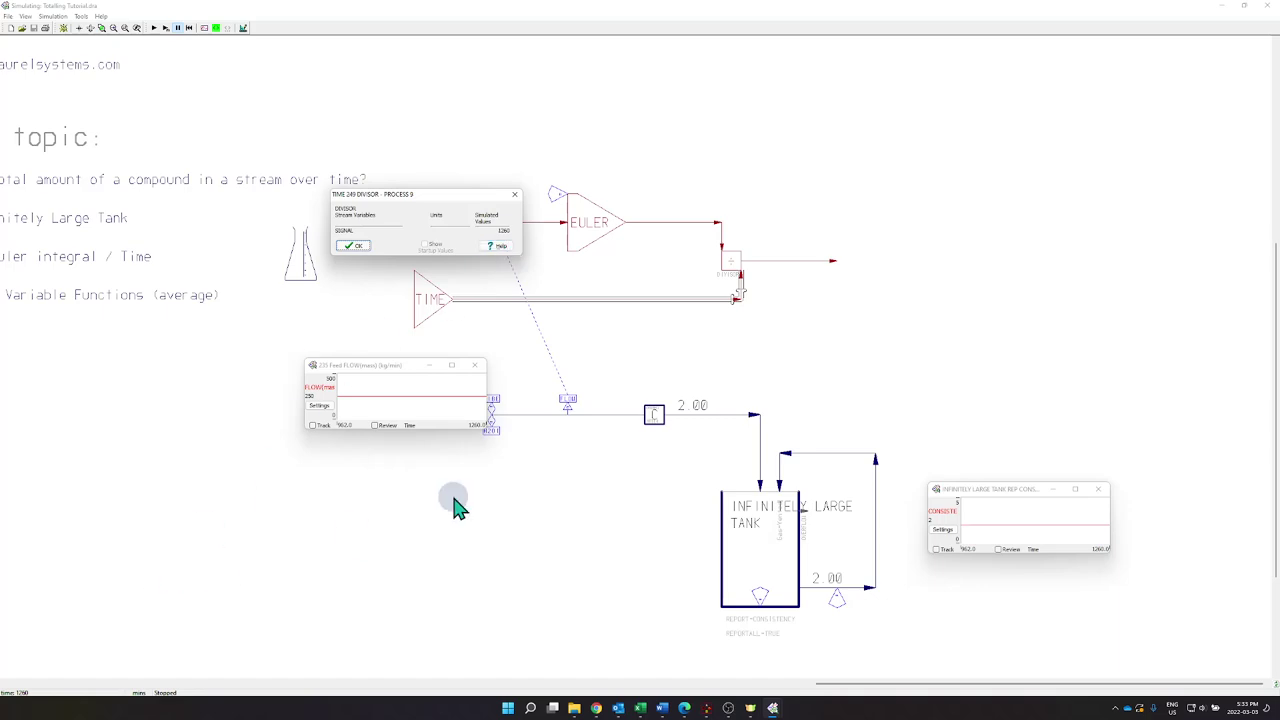
pyautogui.doubleClick(809, 259)
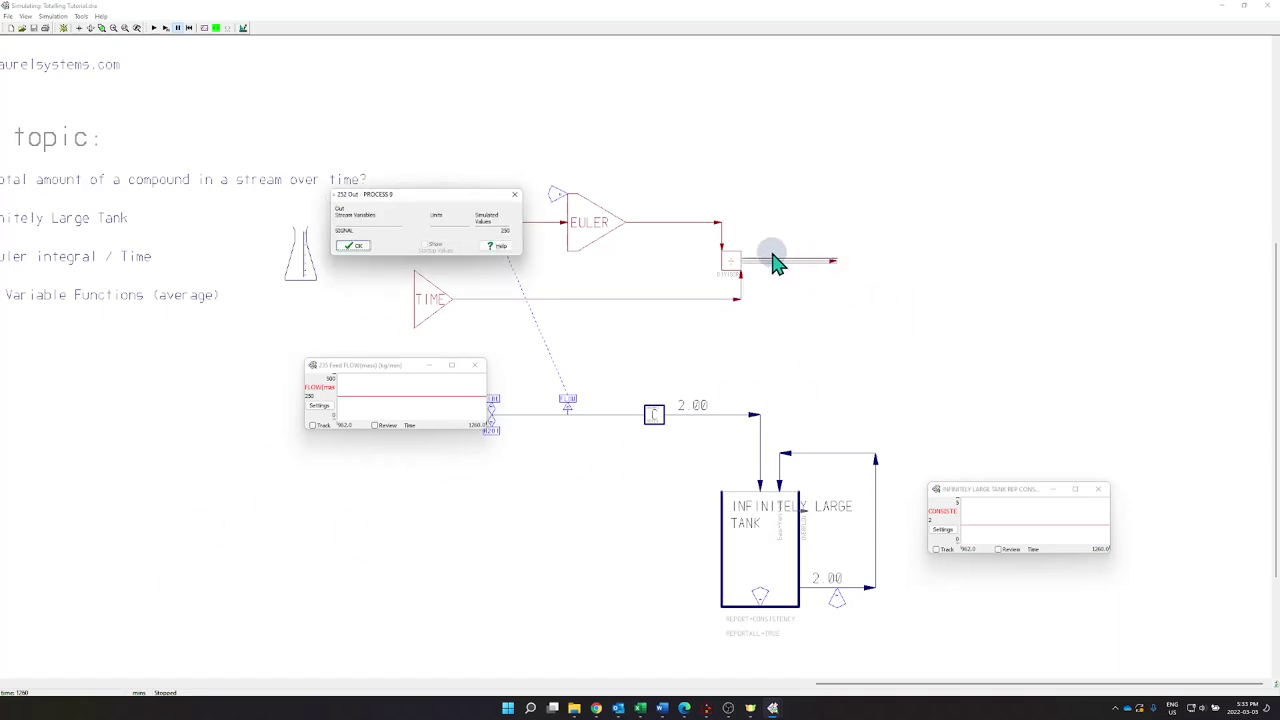
pyautogui.click(355, 246)
# Step: Reset the simulation by returning to drawing mode and re-entering simulation mode, and run it for the preset number of passes
pyautogui.click(243, 27)
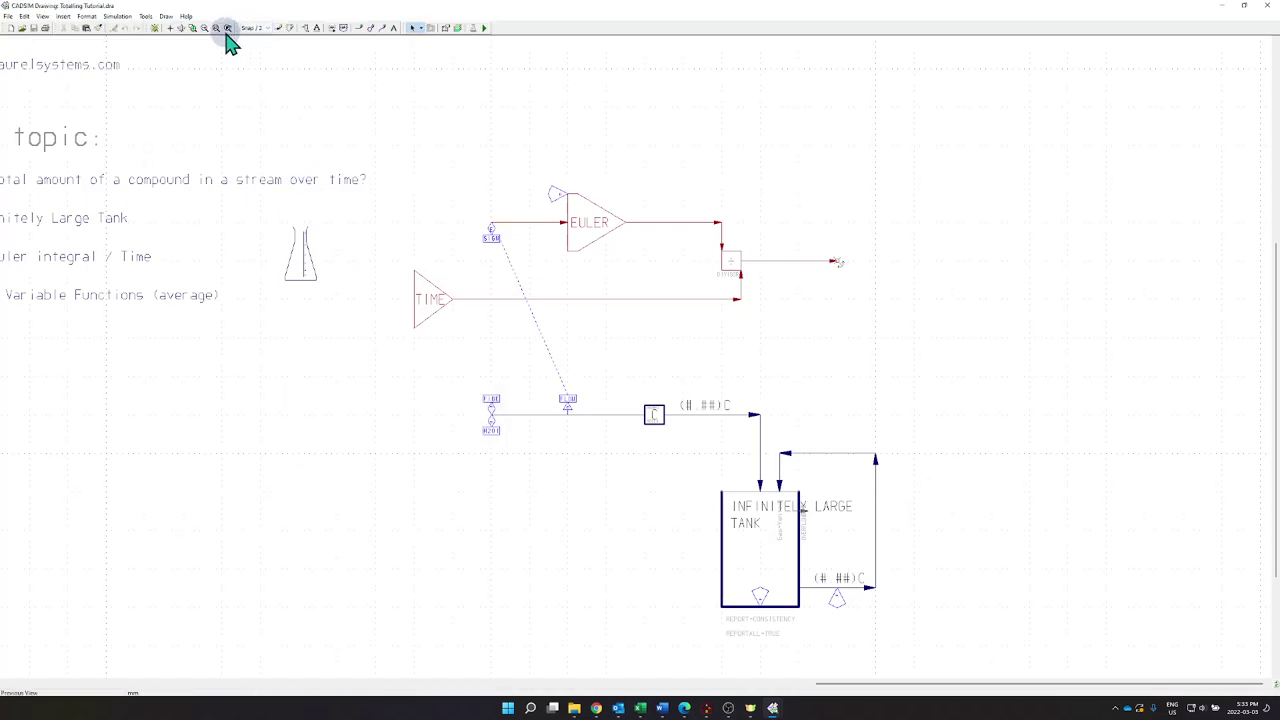
pyautogui.click(486, 27)
pyautogui.click(171, 29)
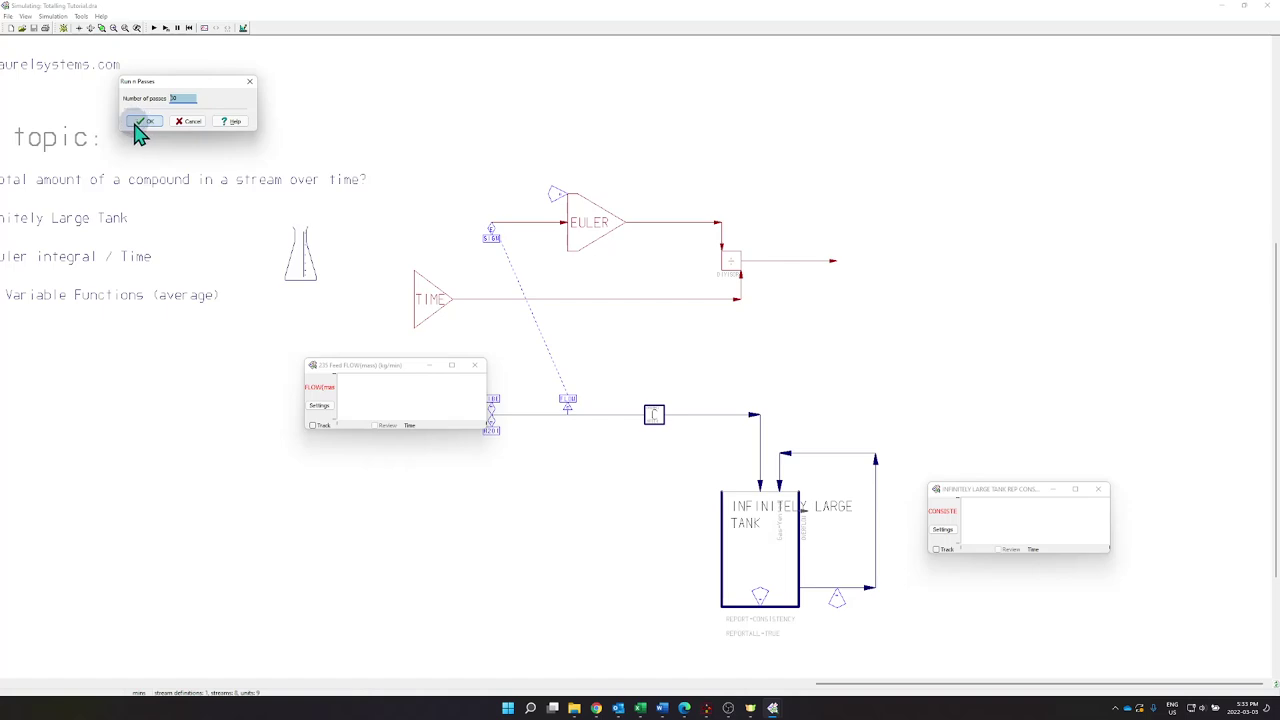
pyautogui.click(133, 124)
pyautogui.click(568, 411)
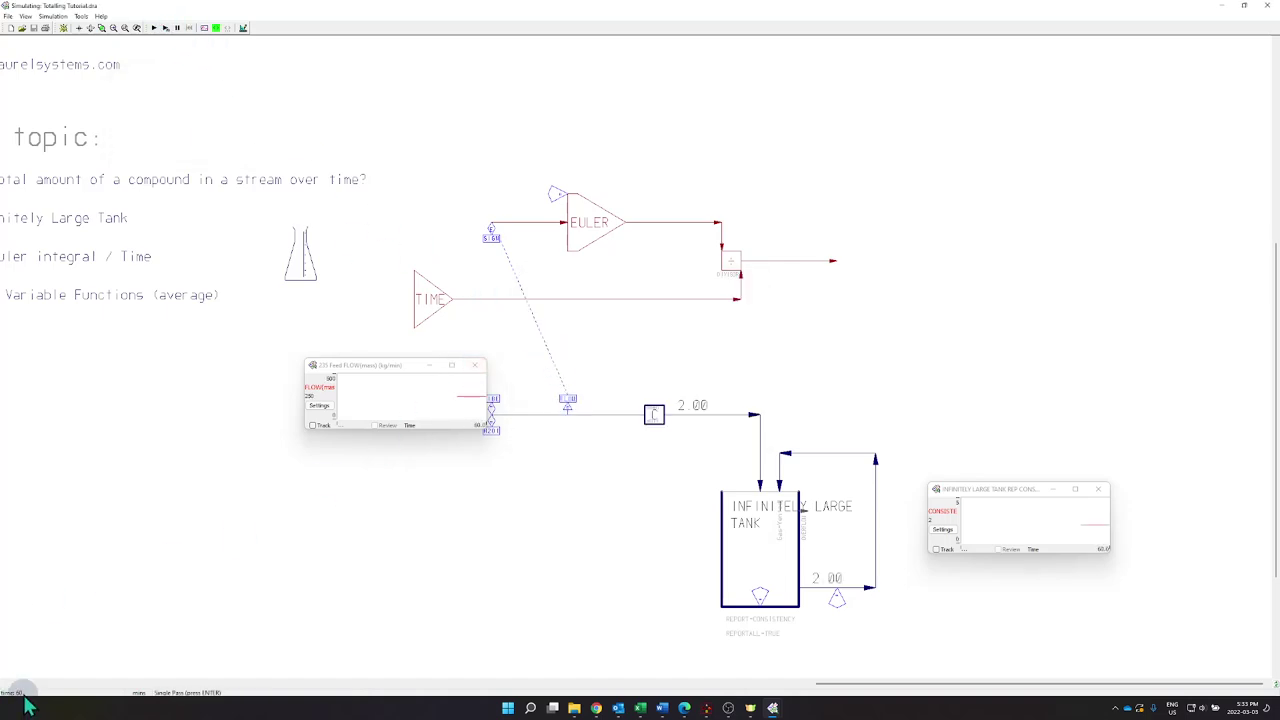
# Step: Set the feed stream's H2O[L] specification to 120 and run the simulation for another set of passes
pyautogui.click(491, 429)
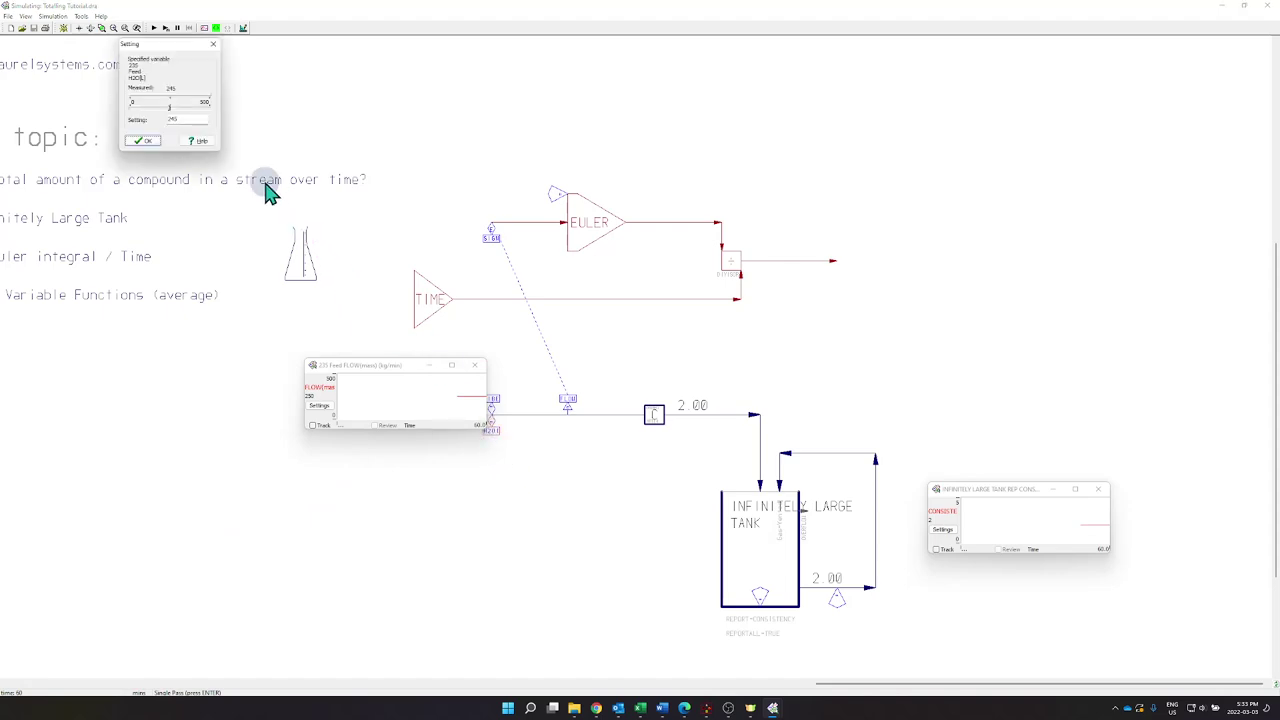
pyautogui.doubleClick(175, 118)
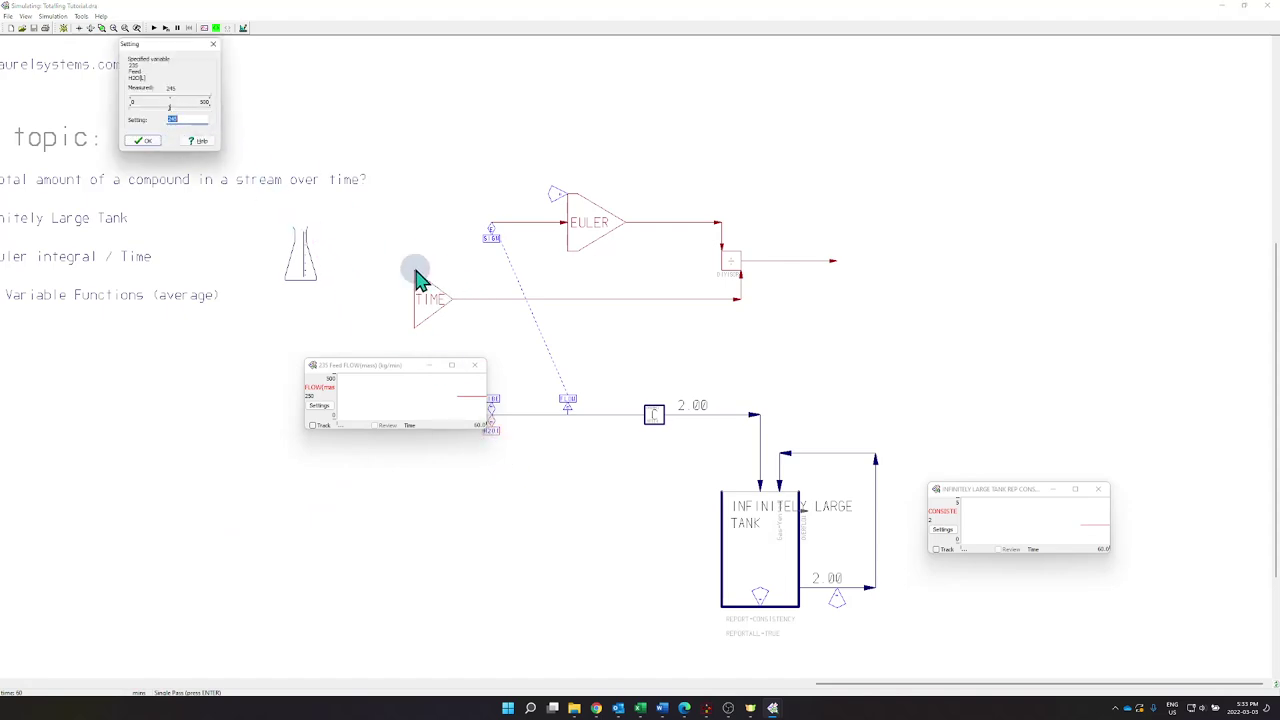
pyautogui.write('320')
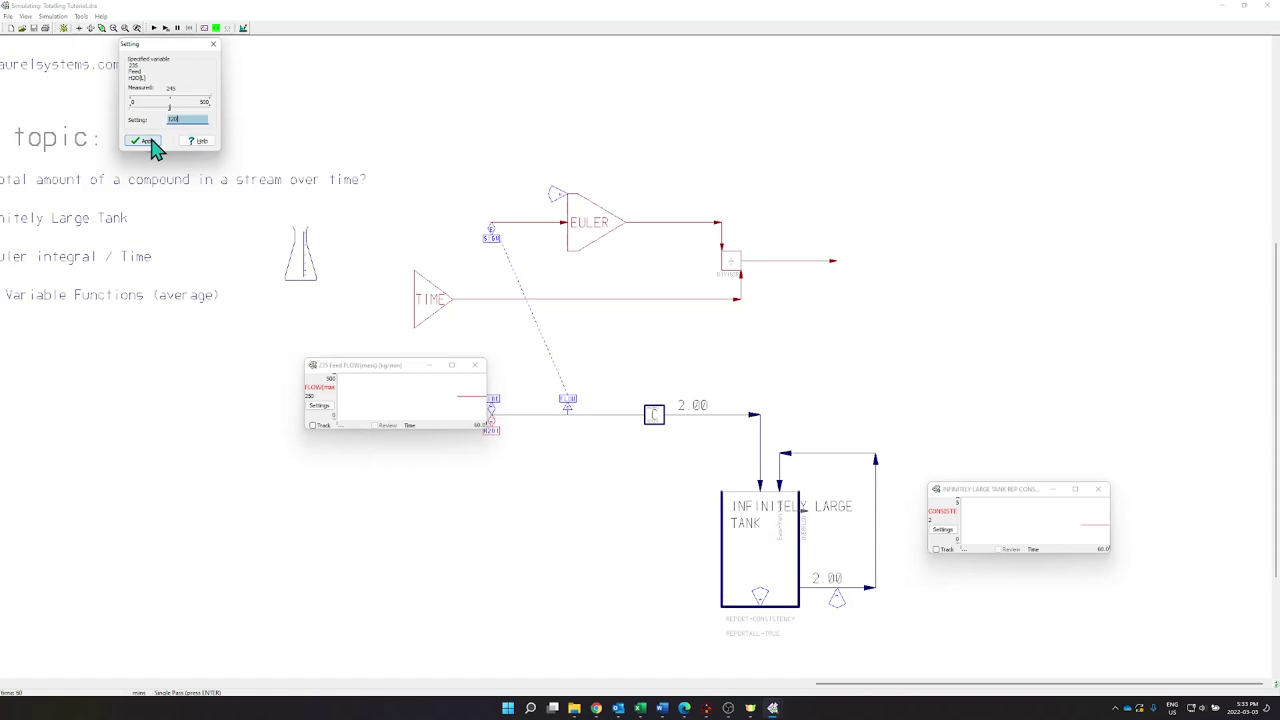
pyautogui.click(166, 28)
pyautogui.click(152, 122)
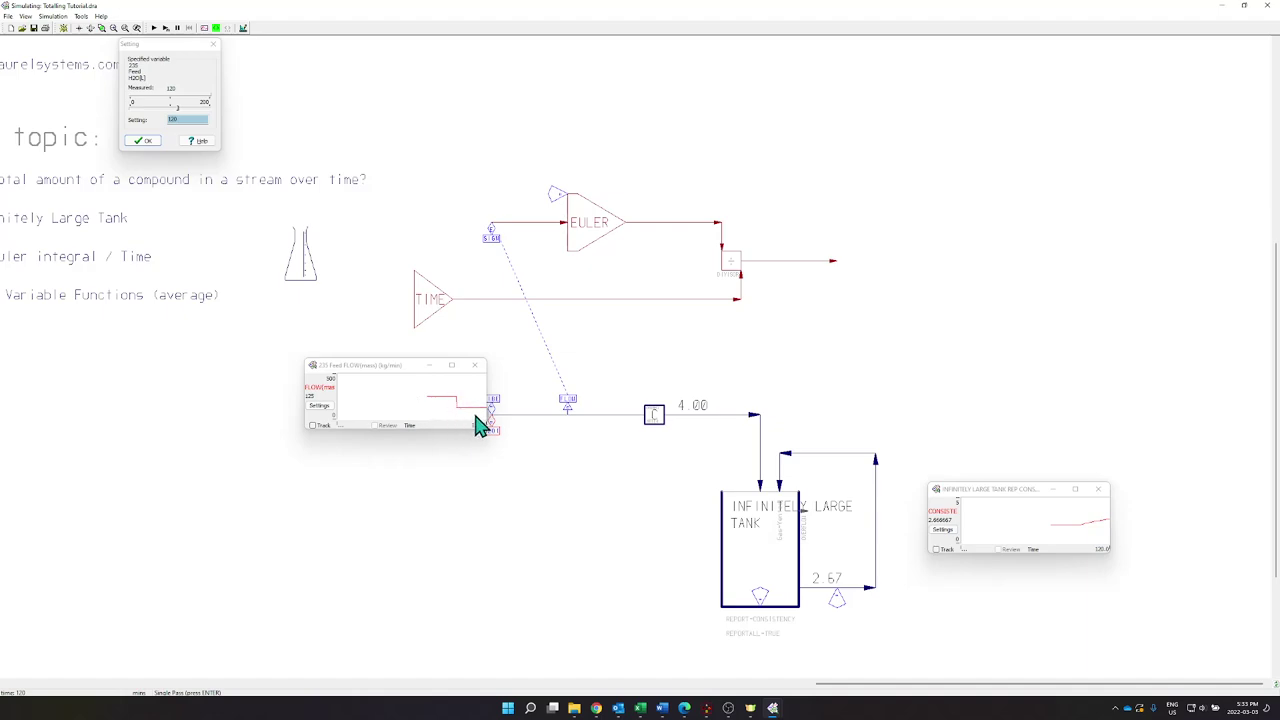
# Step: Inspect the signal values on the Time line and the Divide block's output line, and close the open value windows
pyautogui.doubleClick(651, 297)
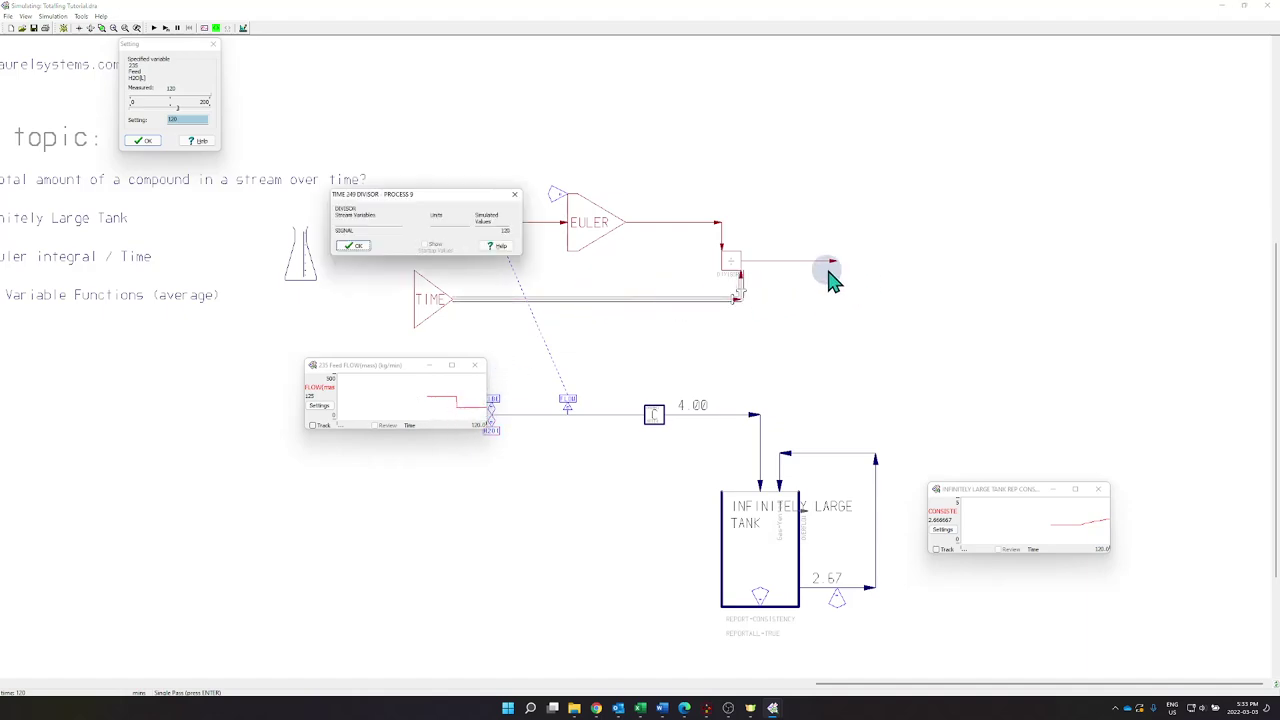
pyautogui.click(825, 271)
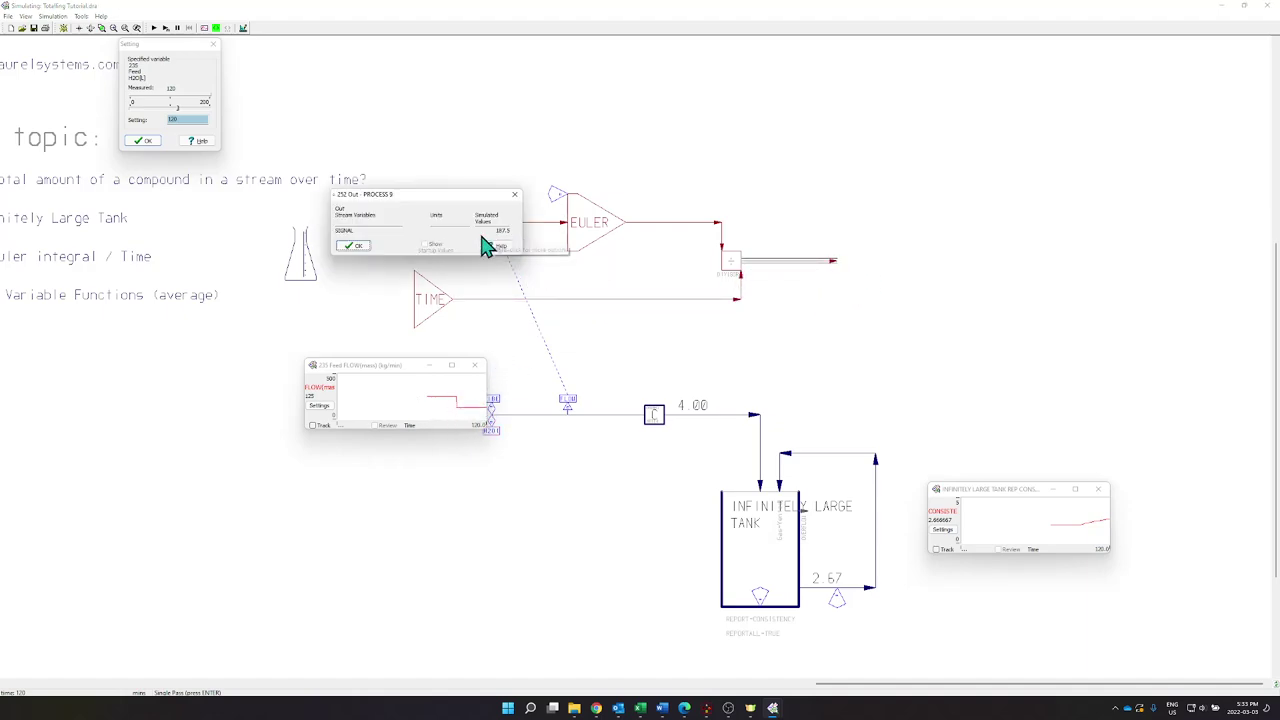
pyautogui.click(352, 246)
pyautogui.click(143, 140)
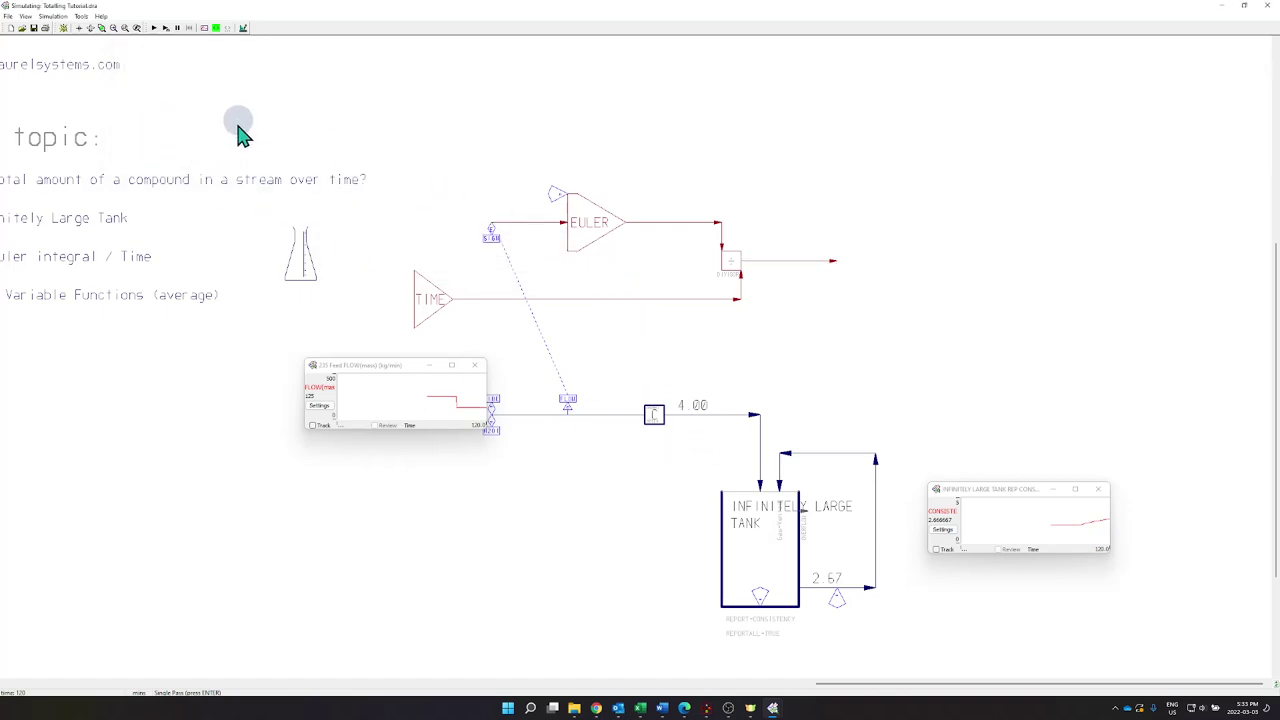
# Step: Return to drawing mode and copy the Euler and Divide assembly with its feed specification to directly above the original
pyautogui.click(243, 29)
pyautogui.click(591, 428)
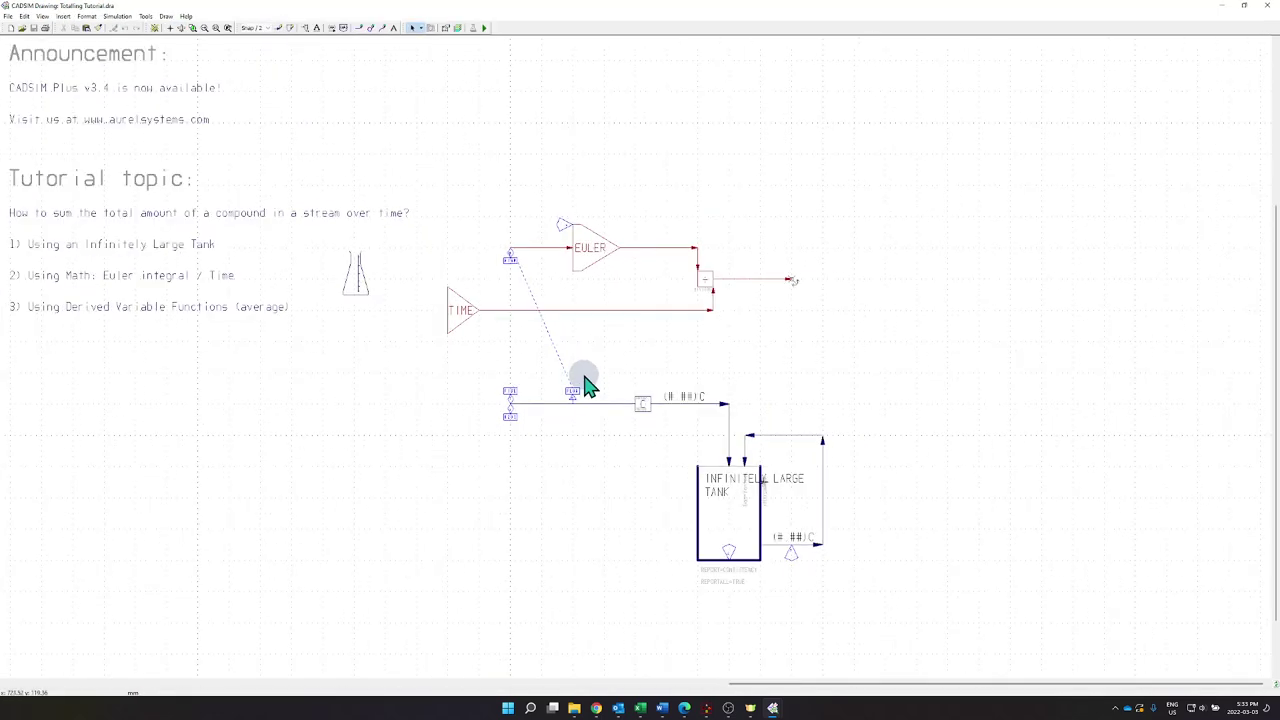
pyautogui.moveTo(478, 258); pyautogui.dragTo(857, 372)
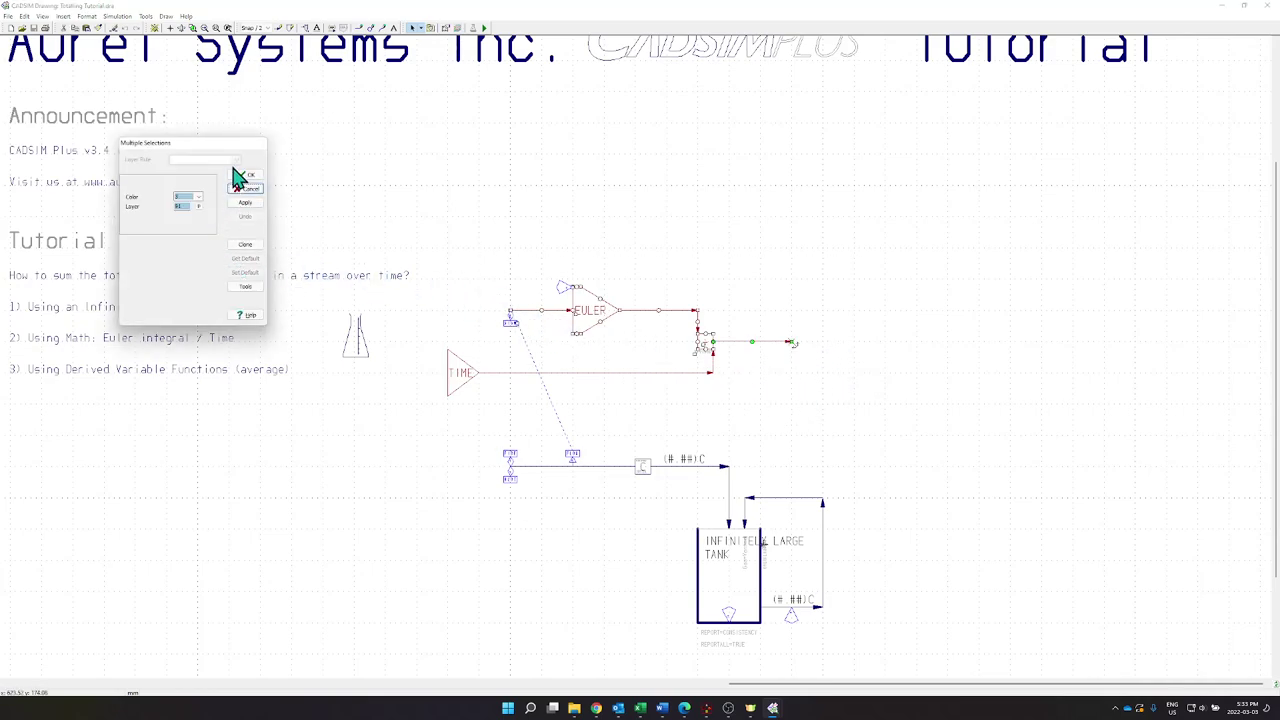
pyautogui.click(73, 28)
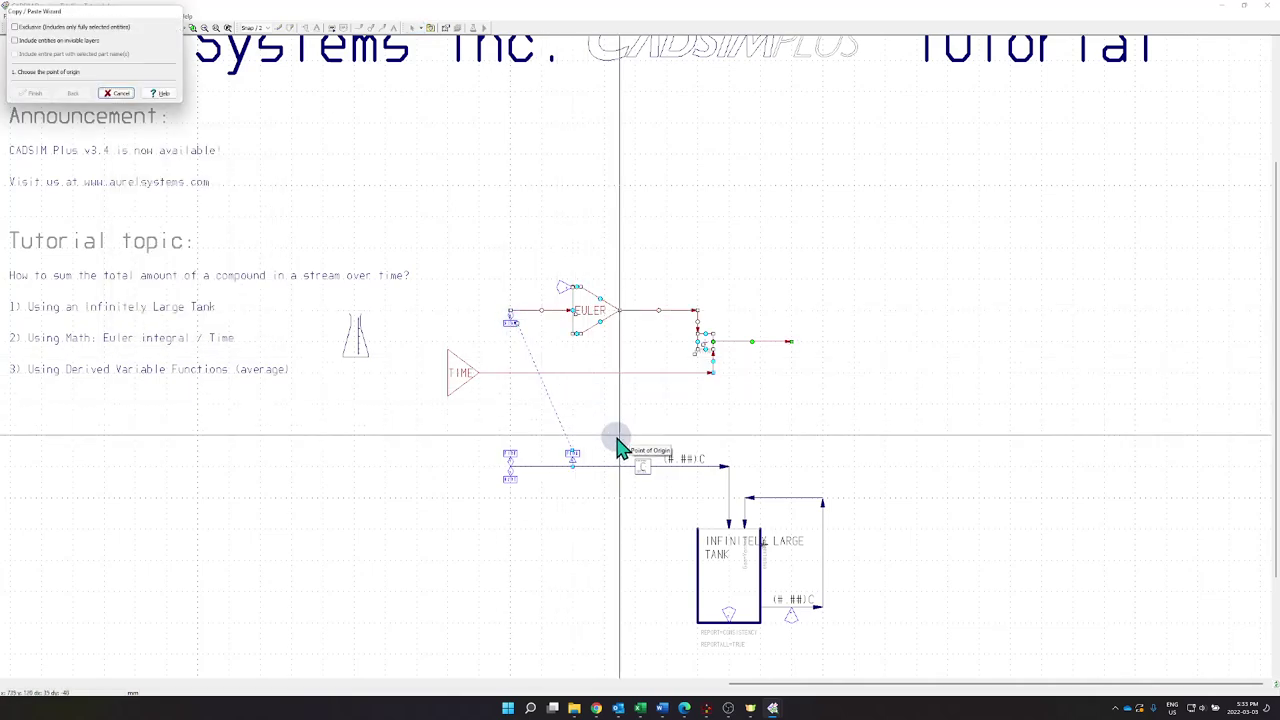
pyautogui.click(510, 312)
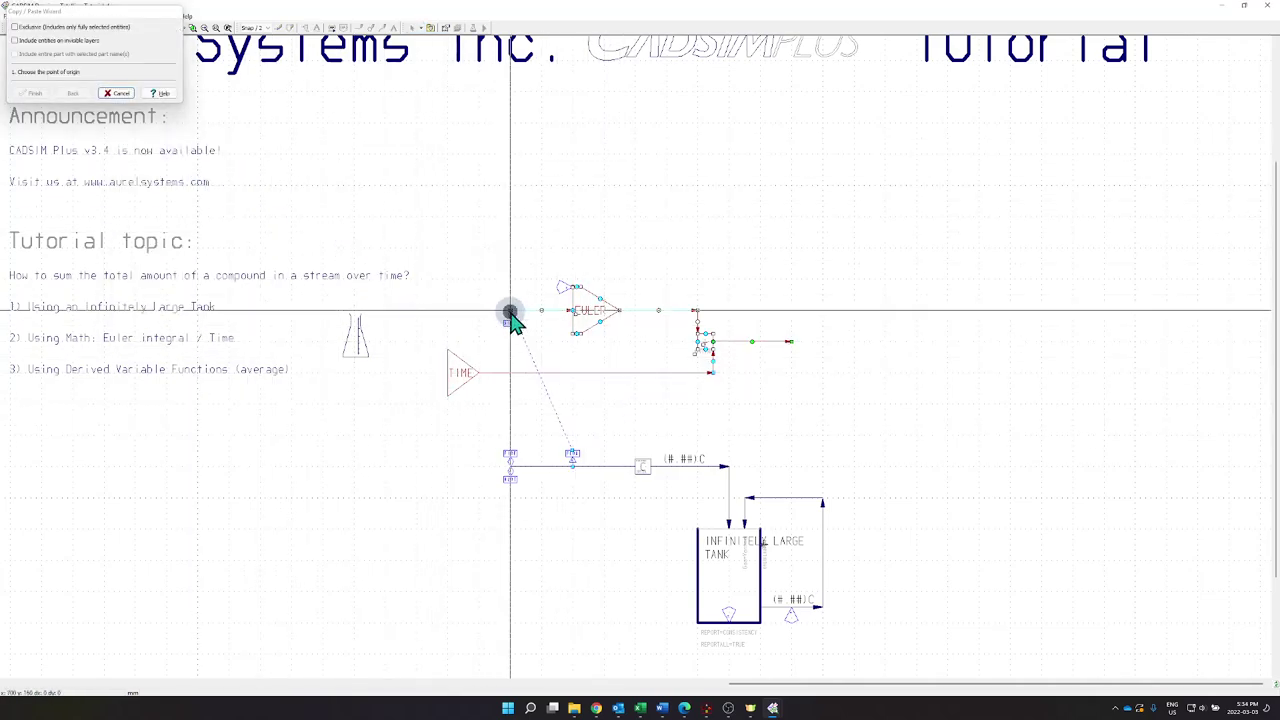
pyautogui.click(510, 220)
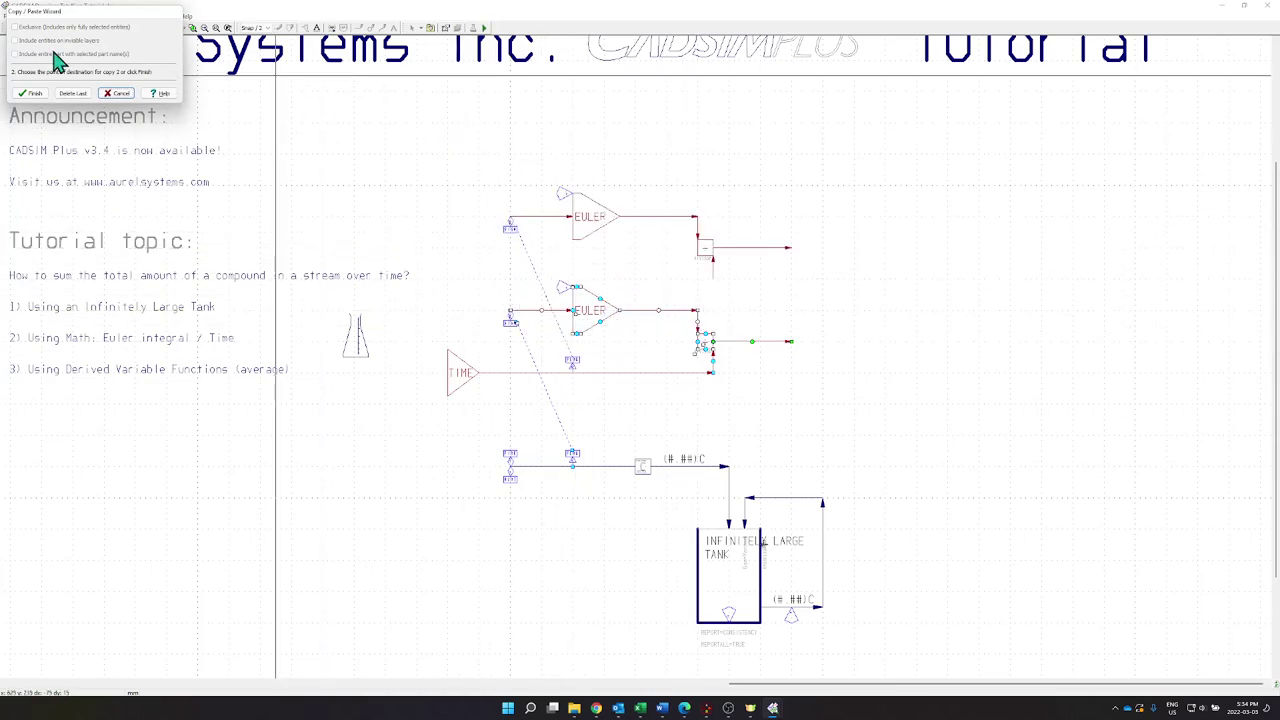
pyautogui.rightClick(613, 318)
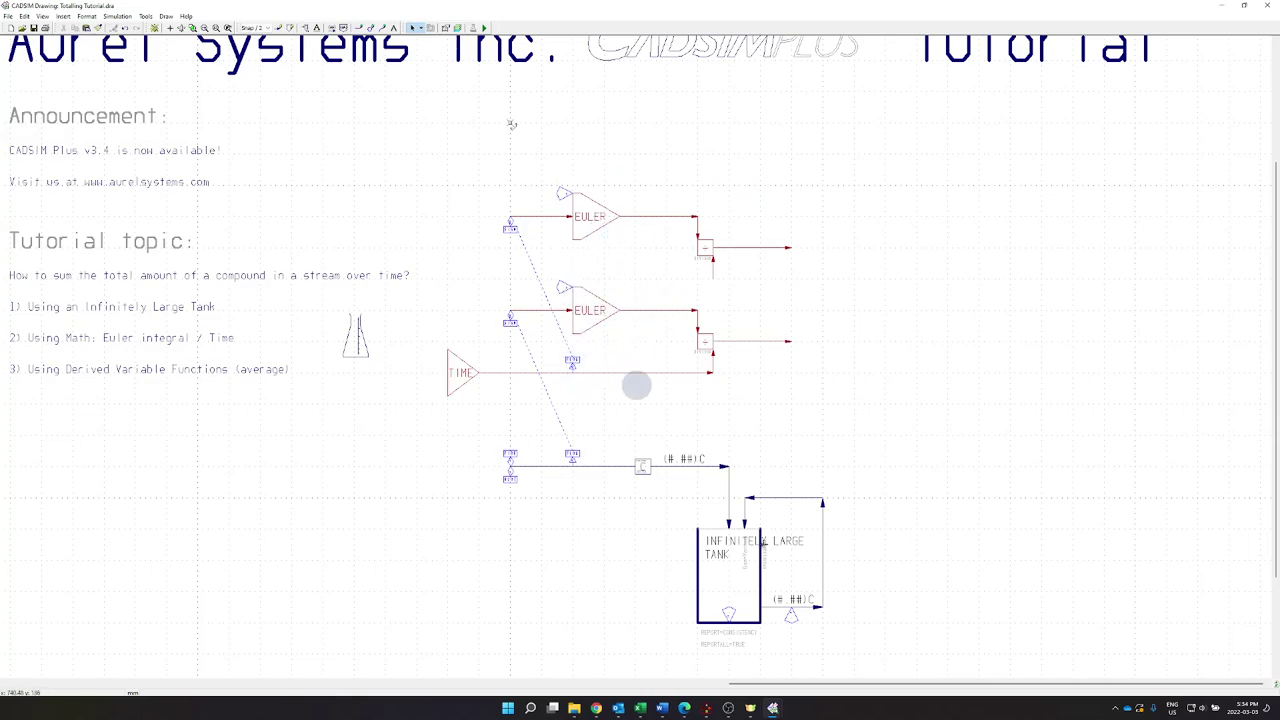
# Step: Attach the copied specification's source marker to the feed line beside the original and equate its signal to FIBER (kg/min)
pyautogui.doubleClick(578, 372)
pyautogui.moveTo(578, 372); pyautogui.dragTo(600, 483)
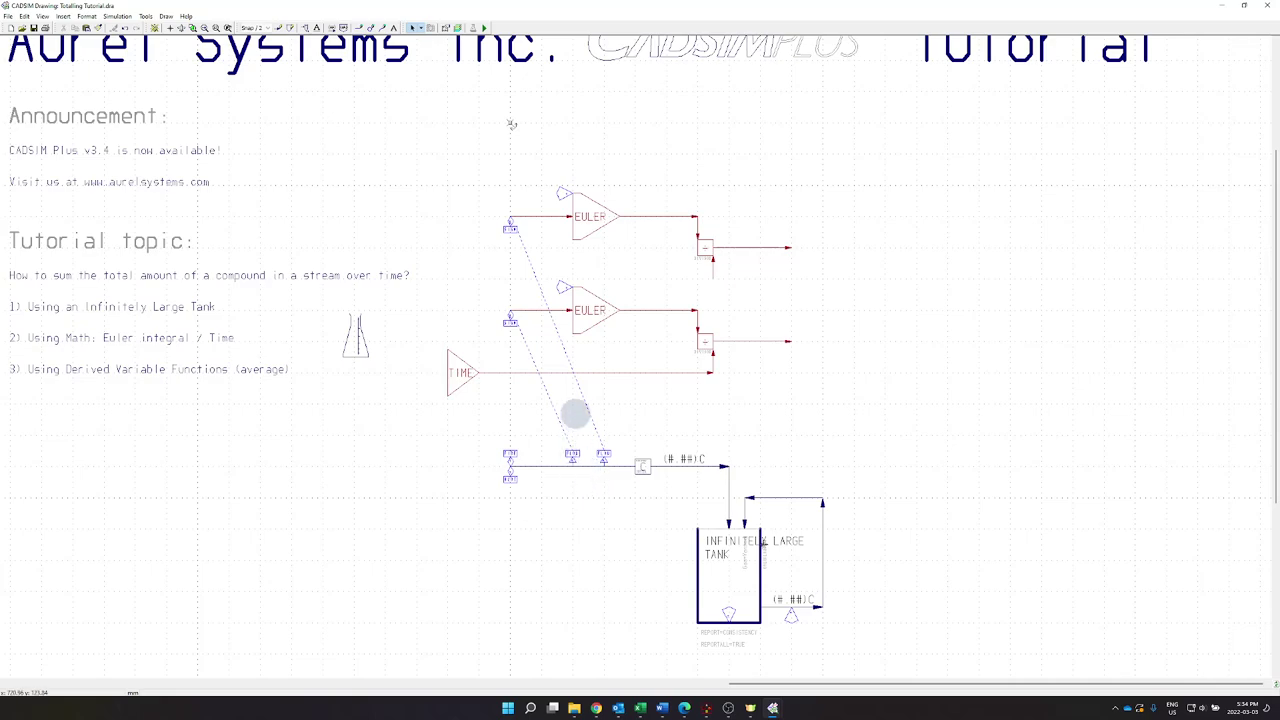
pyautogui.doubleClick(510, 229)
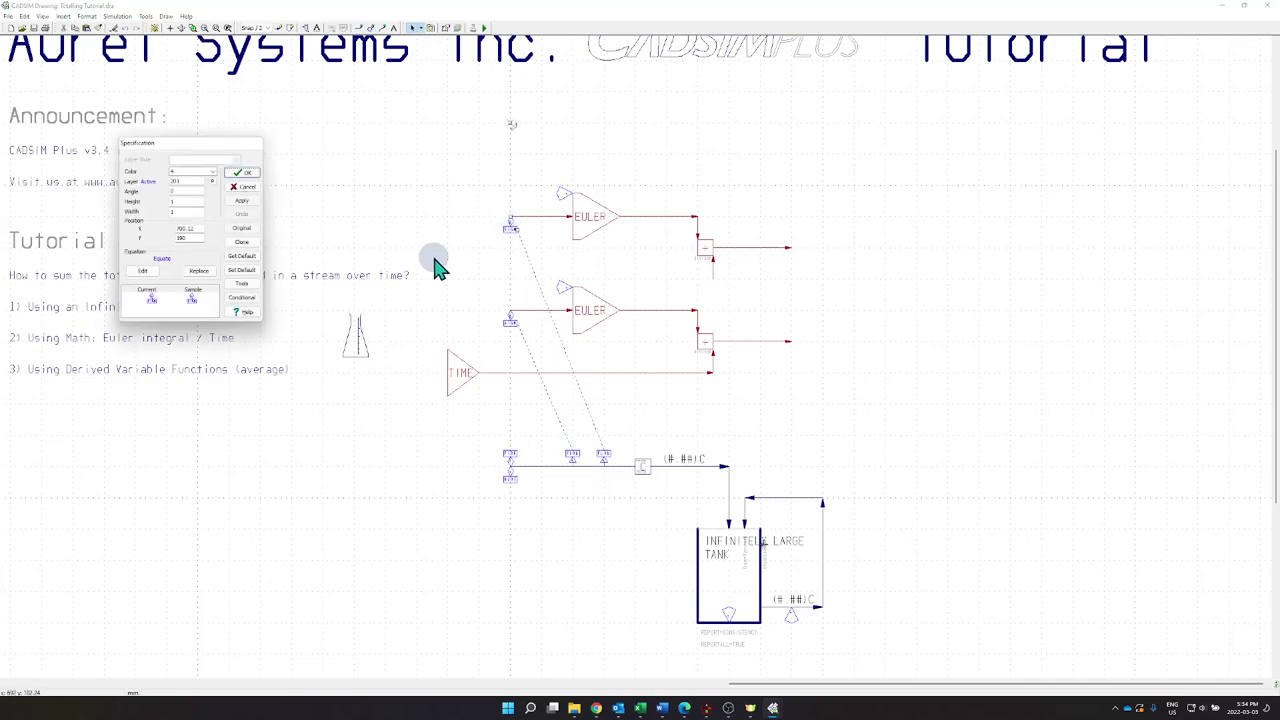
pyautogui.click(141, 276)
pyautogui.click(205, 238)
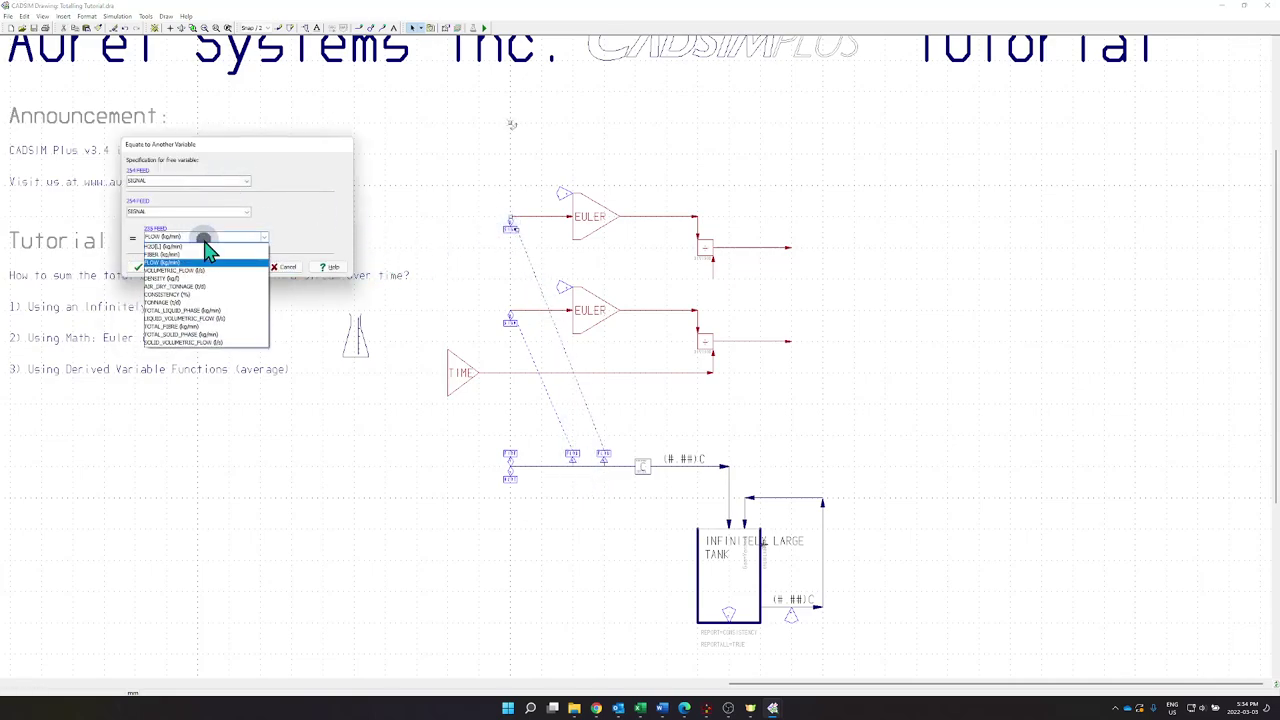
pyautogui.click(191, 255)
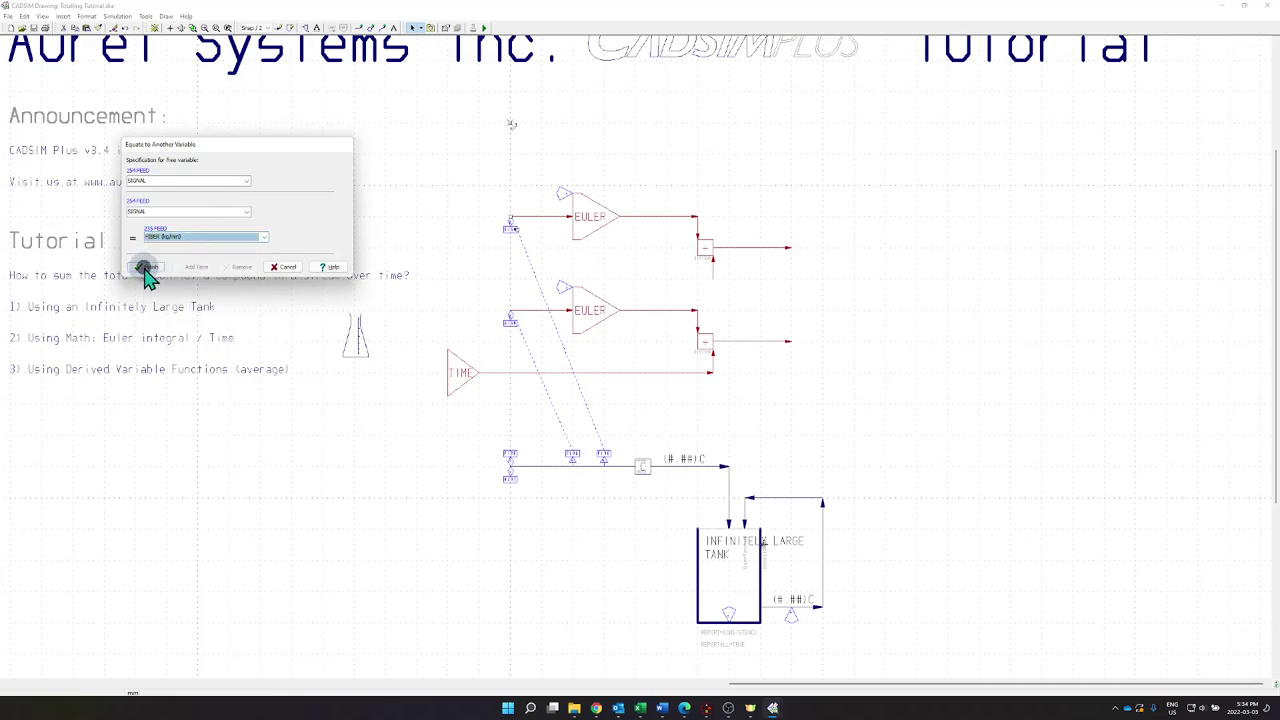
pyautogui.click(144, 268)
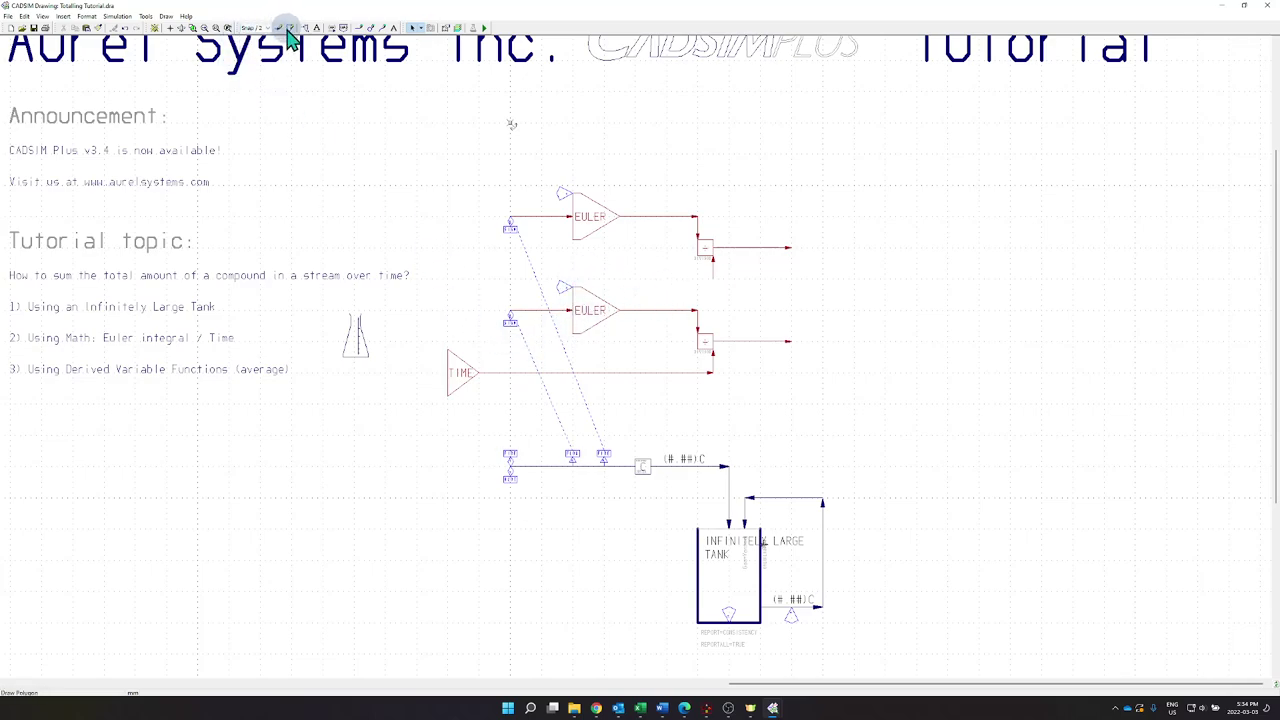
# Step: Draw a process line branching from the Time output up and across to the lower inlet of the upper Divide block
pyautogui.click(511, 122)
pyautogui.click(488, 371)
pyautogui.click(494, 282)
pyautogui.click(670, 277)
pyautogui.click(711, 275)
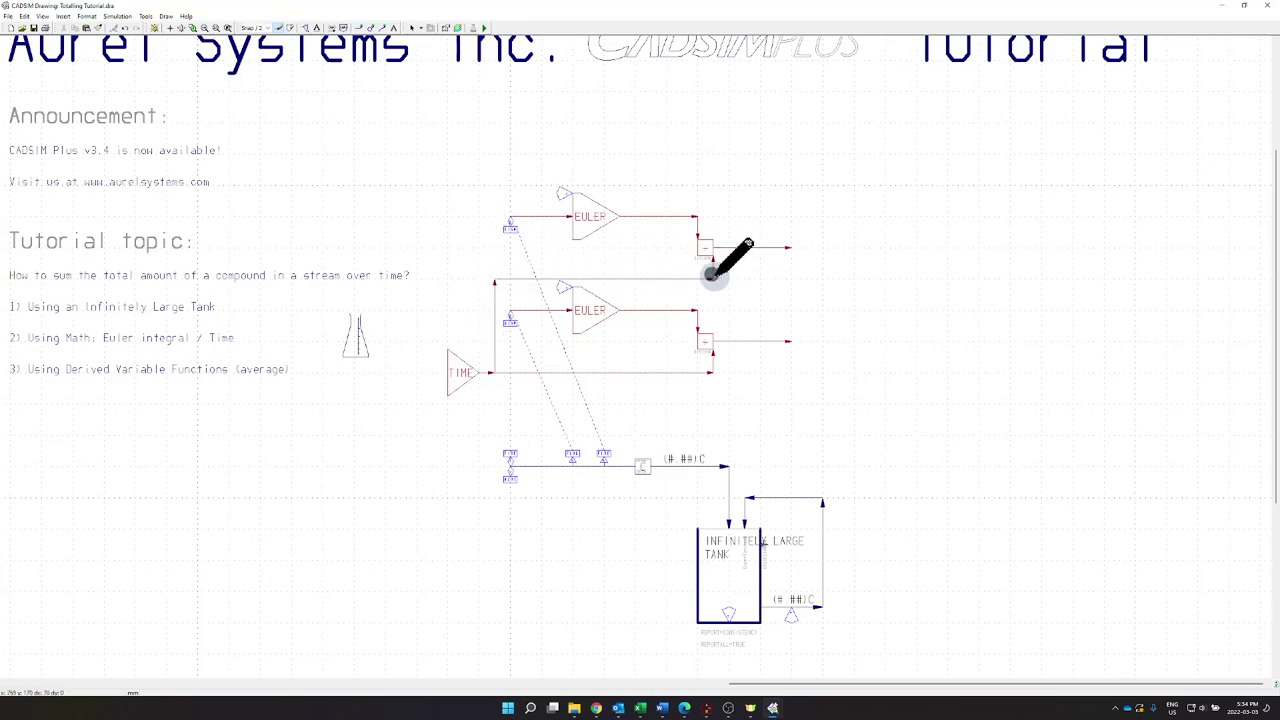
pyautogui.rightClick(711, 275)
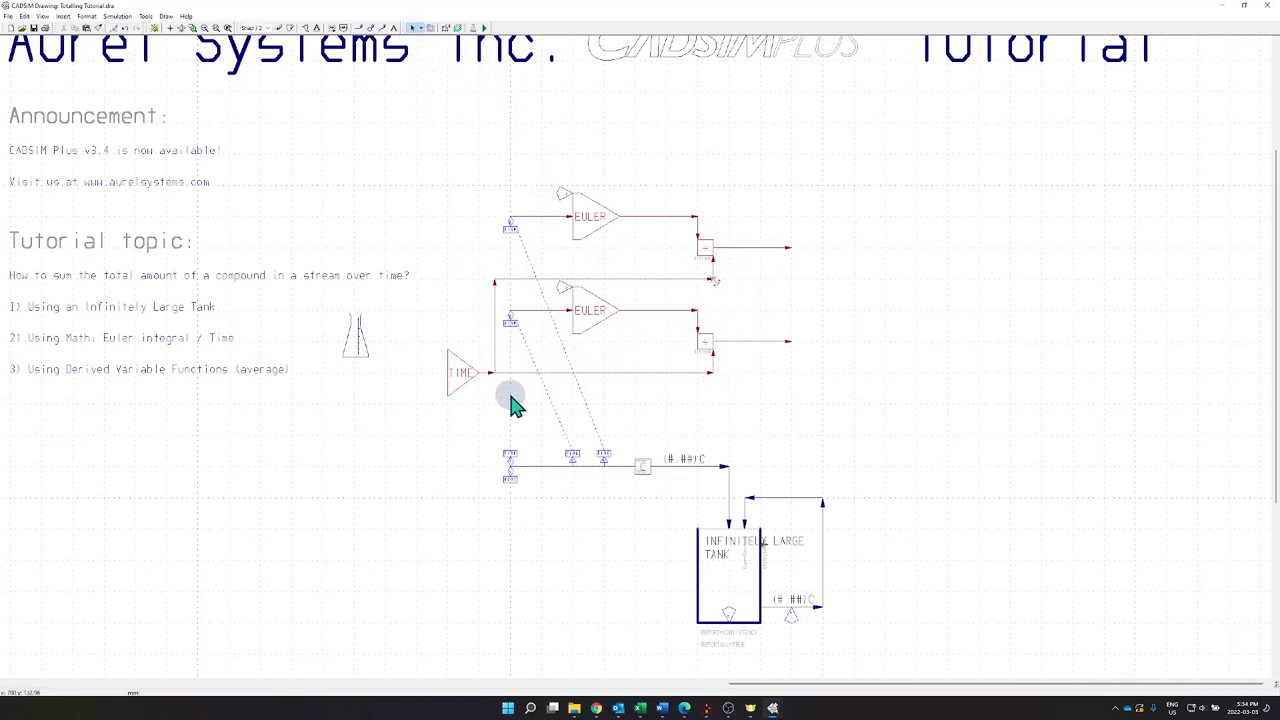
# Step: Switch to simulation mode, saving the modified drawing, and go back to drawing mode
pyautogui.click(487, 30)
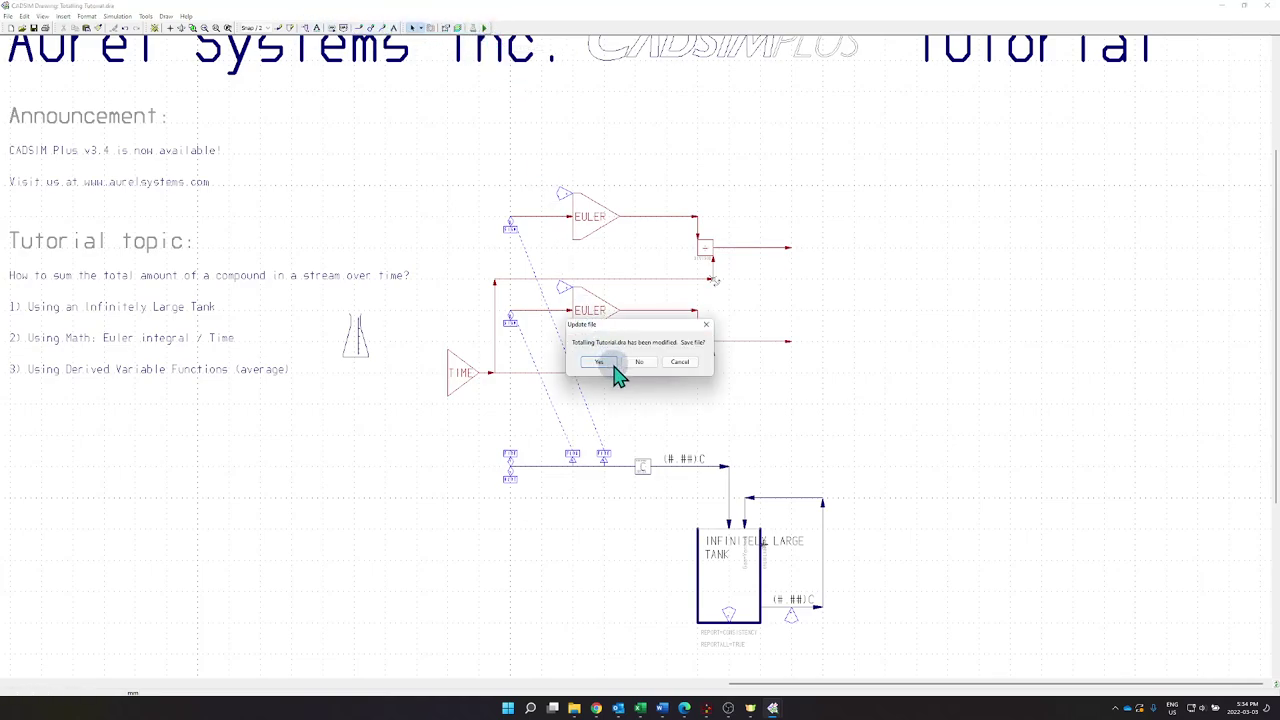
pyautogui.click(614, 372)
pyautogui.click(621, 373)
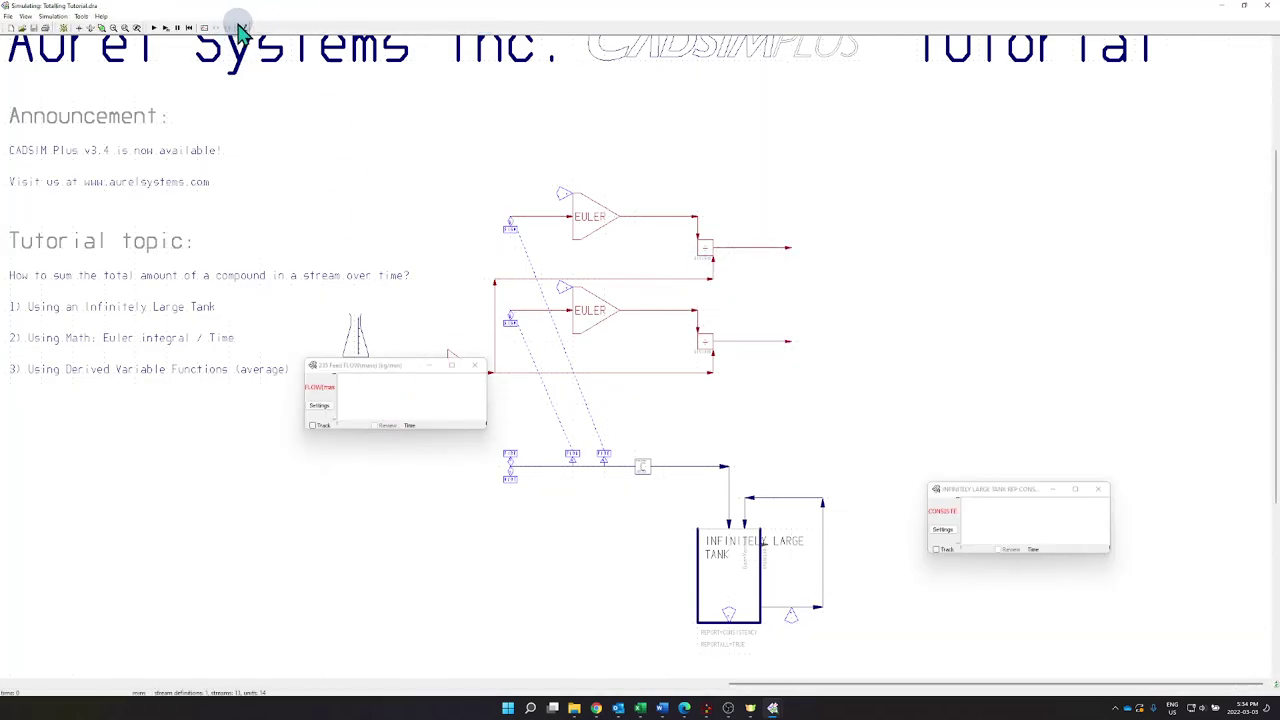
pyautogui.click(245, 30)
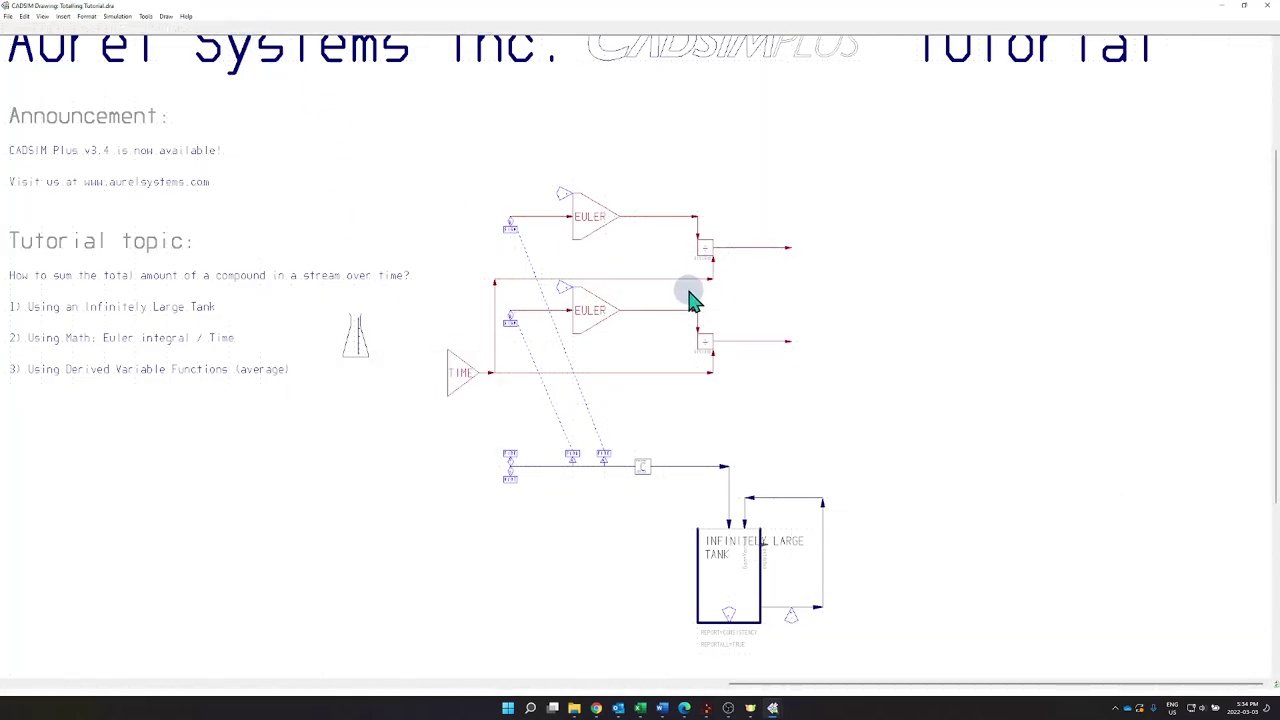
# Step: Add the name text "2nd" to the line entering the upper Divide block's lower inlet and clone its text formatting from the block's existing label
pyautogui.click(317, 29)
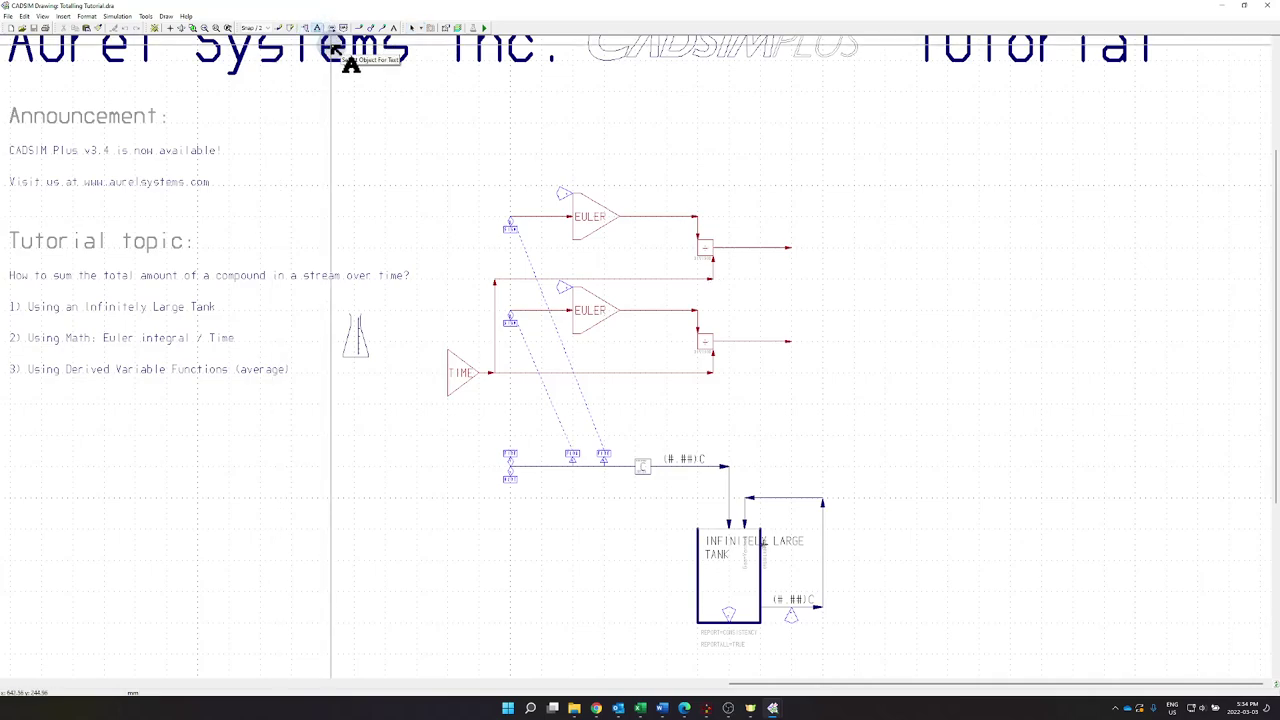
pyautogui.click(712, 279)
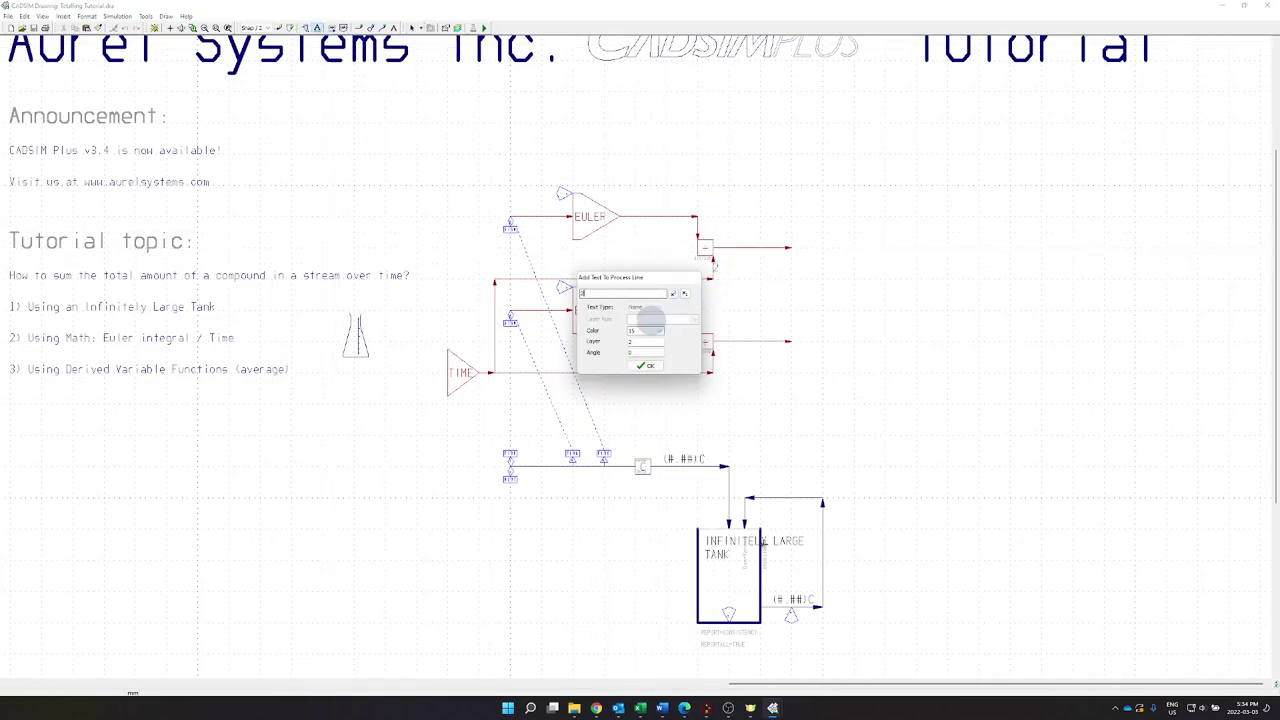
pyautogui.click(648, 366)
pyautogui.click(723, 272)
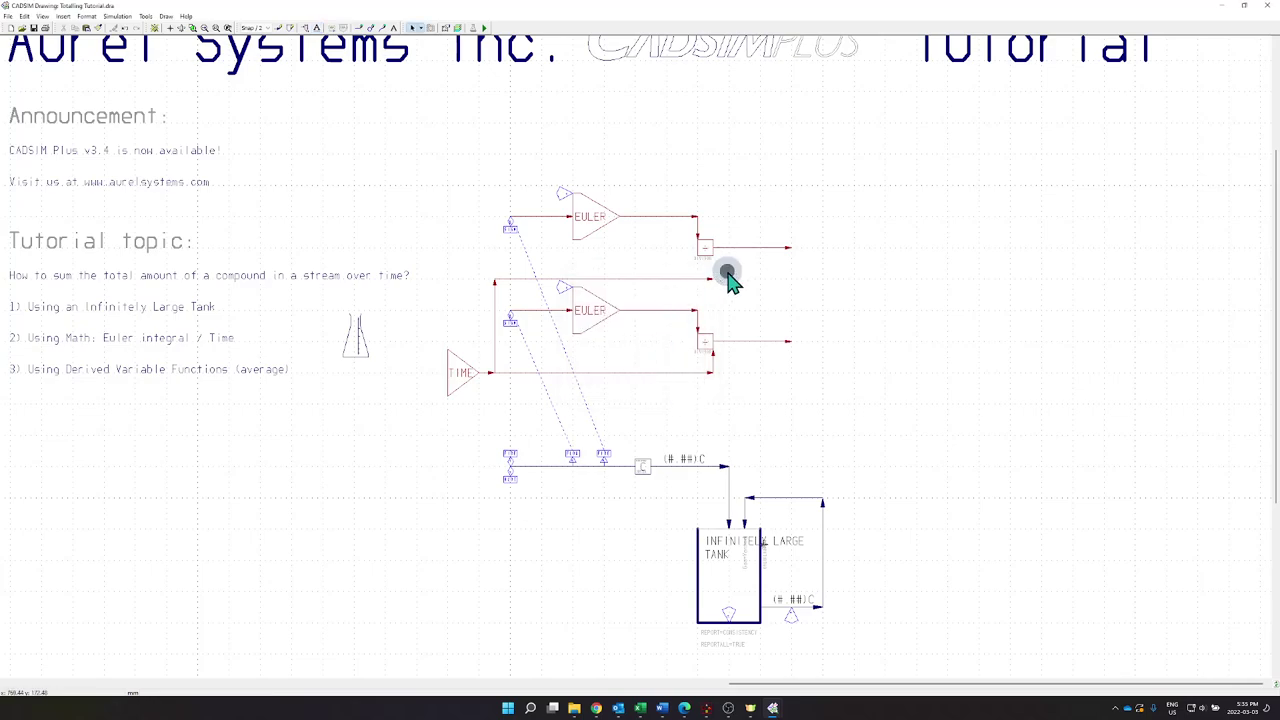
pyautogui.doubleClick(727, 273)
pyautogui.click(243, 258)
pyautogui.click(692, 262)
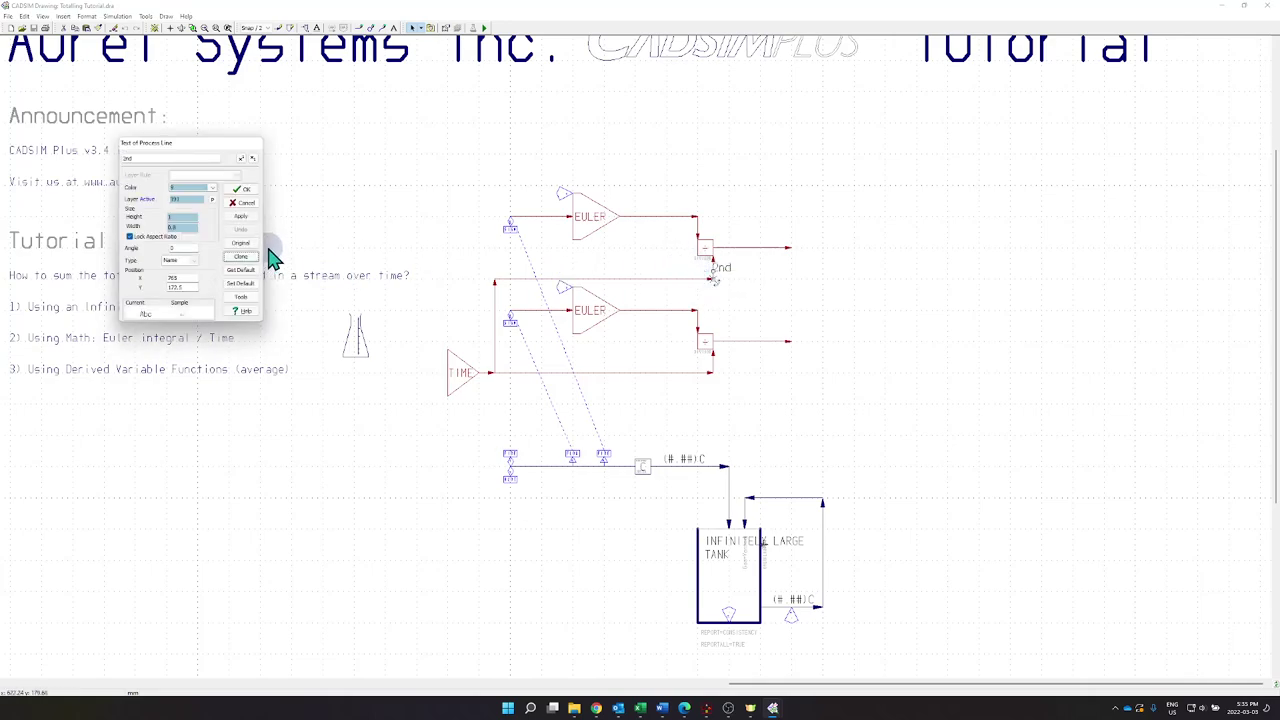
pyautogui.click(243, 189)
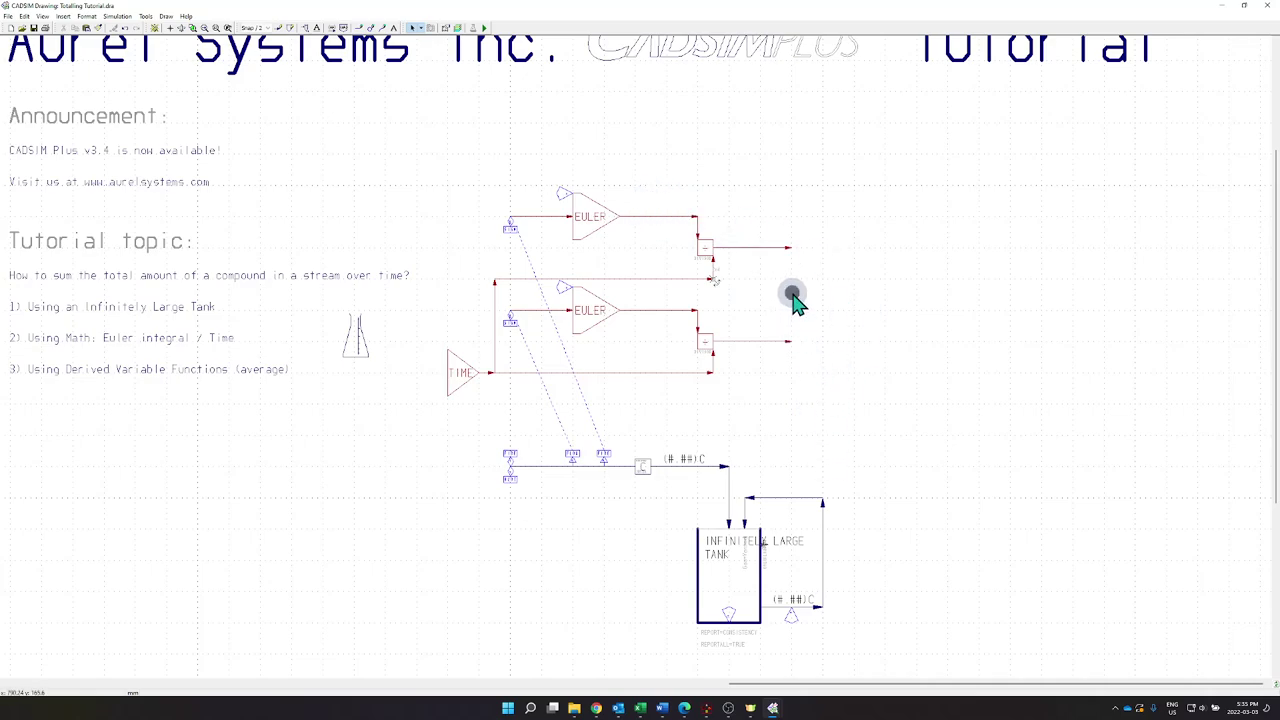
# Step: Insert the Divide part from the Signal Math library beyond the two existing Divide blocks, between their output lines
pyautogui.click(303, 27)
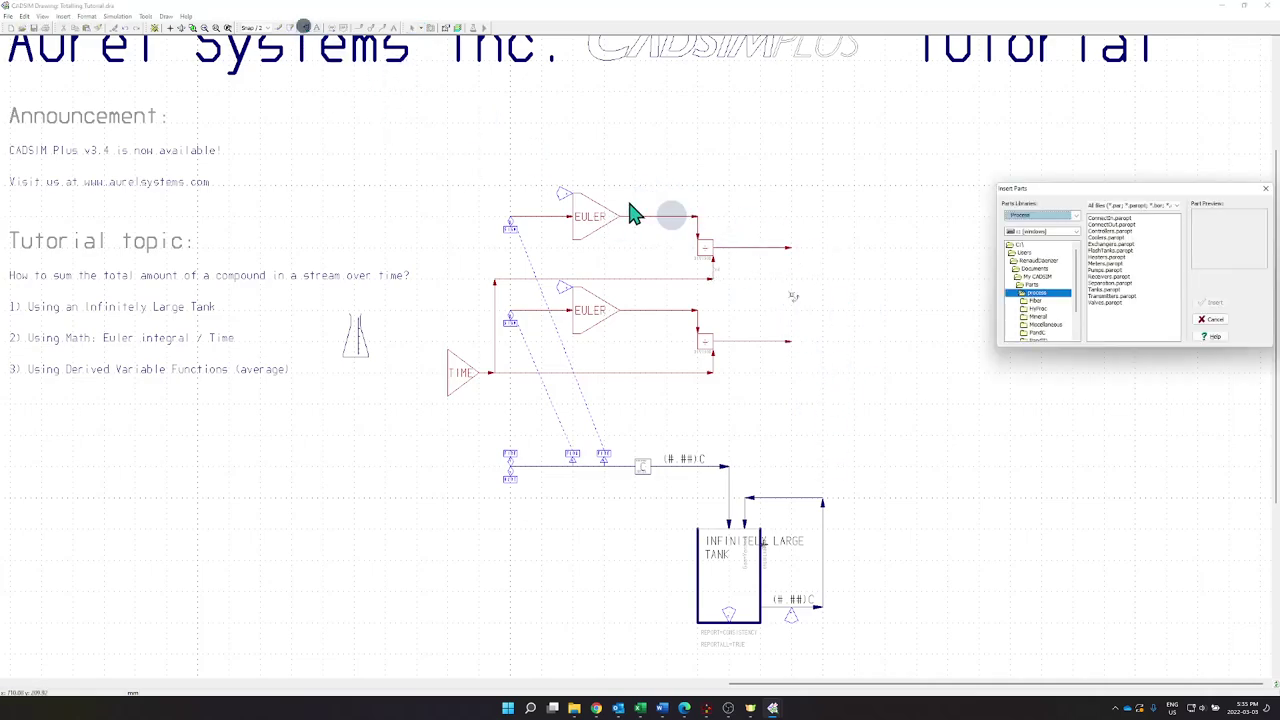
pyautogui.moveTo(1075, 188); pyautogui.dragTo(840, 190)
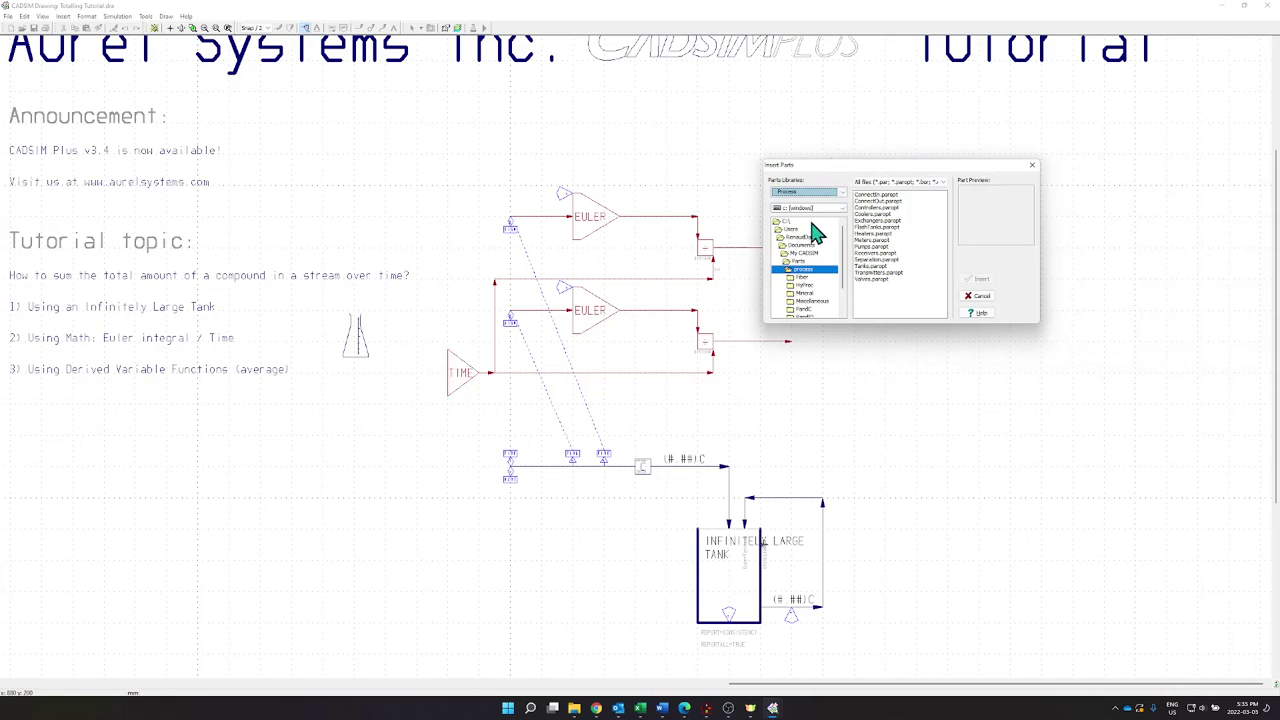
pyautogui.scroll(-2, 800, 313)
pyautogui.doubleClick(803, 310)
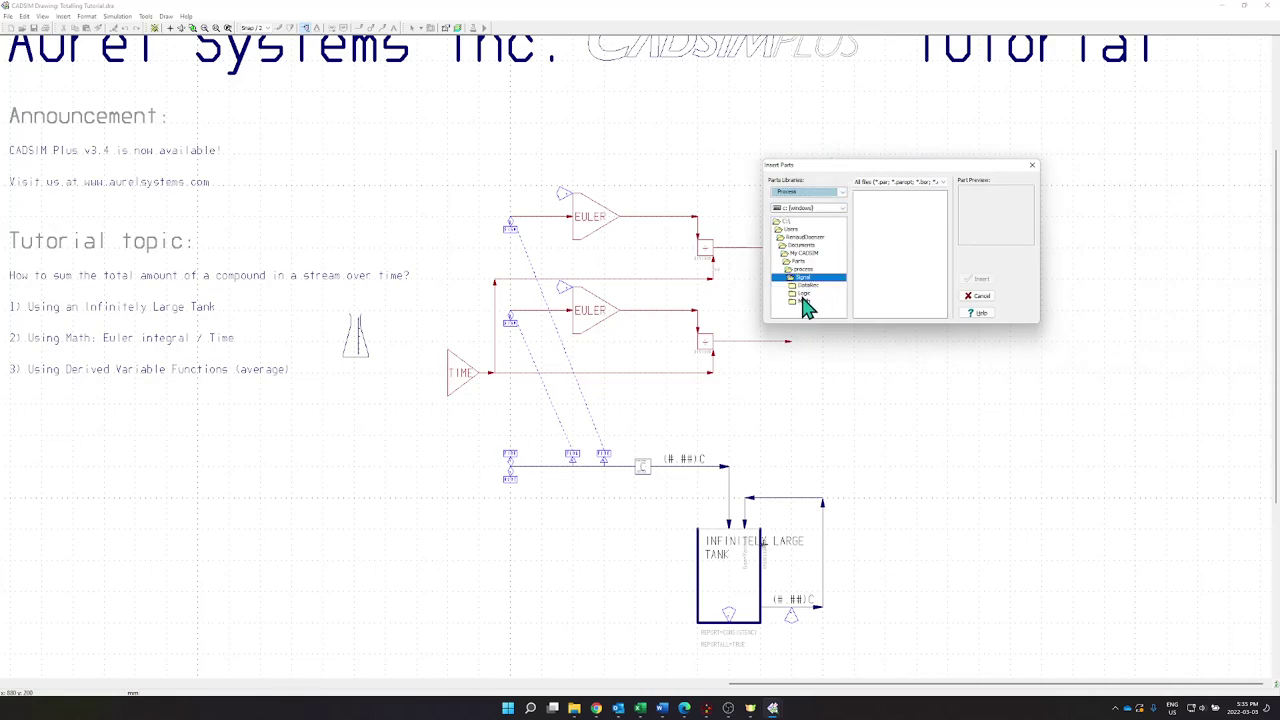
pyautogui.doubleClick(805, 300)
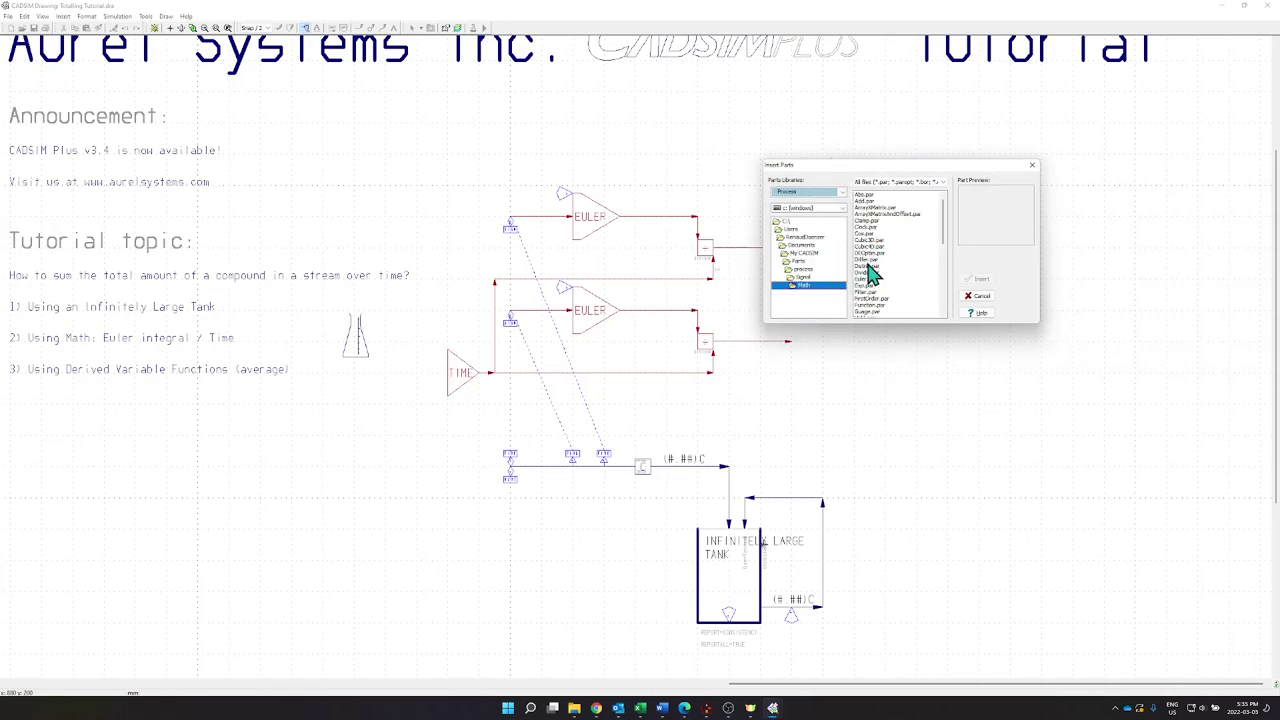
pyautogui.click(868, 272)
pyautogui.click(984, 278)
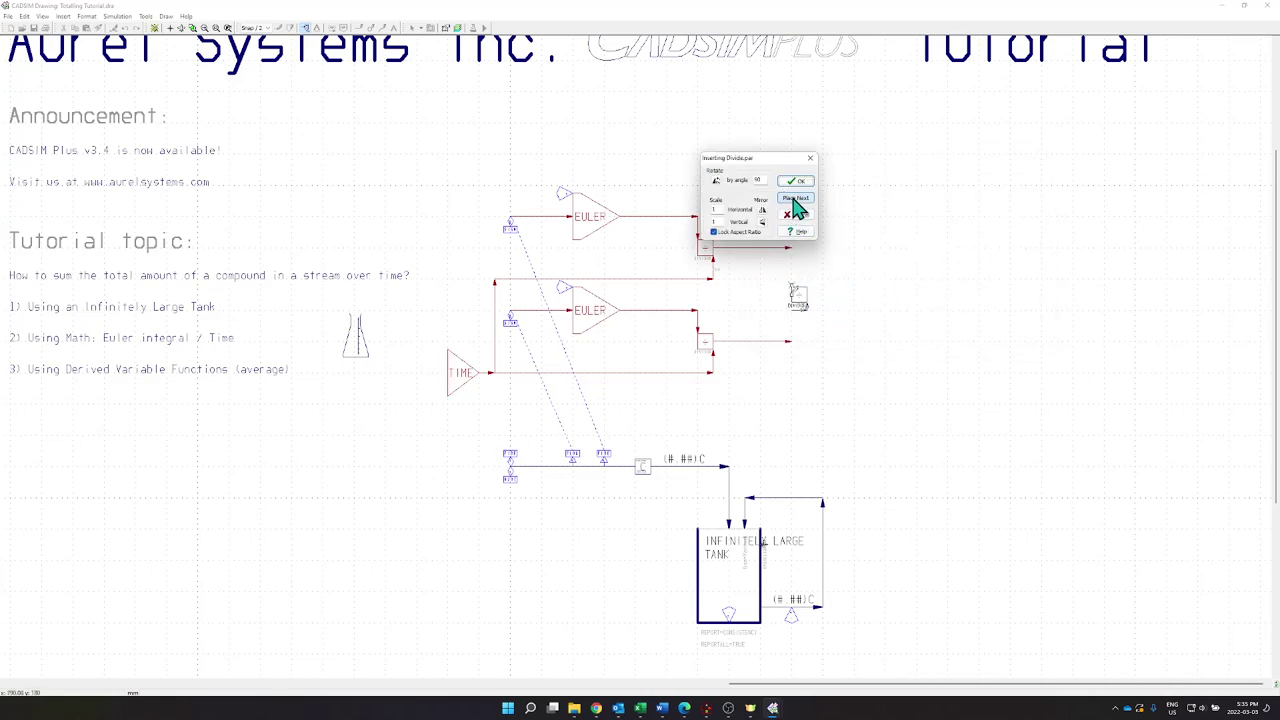
pyautogui.click(808, 293)
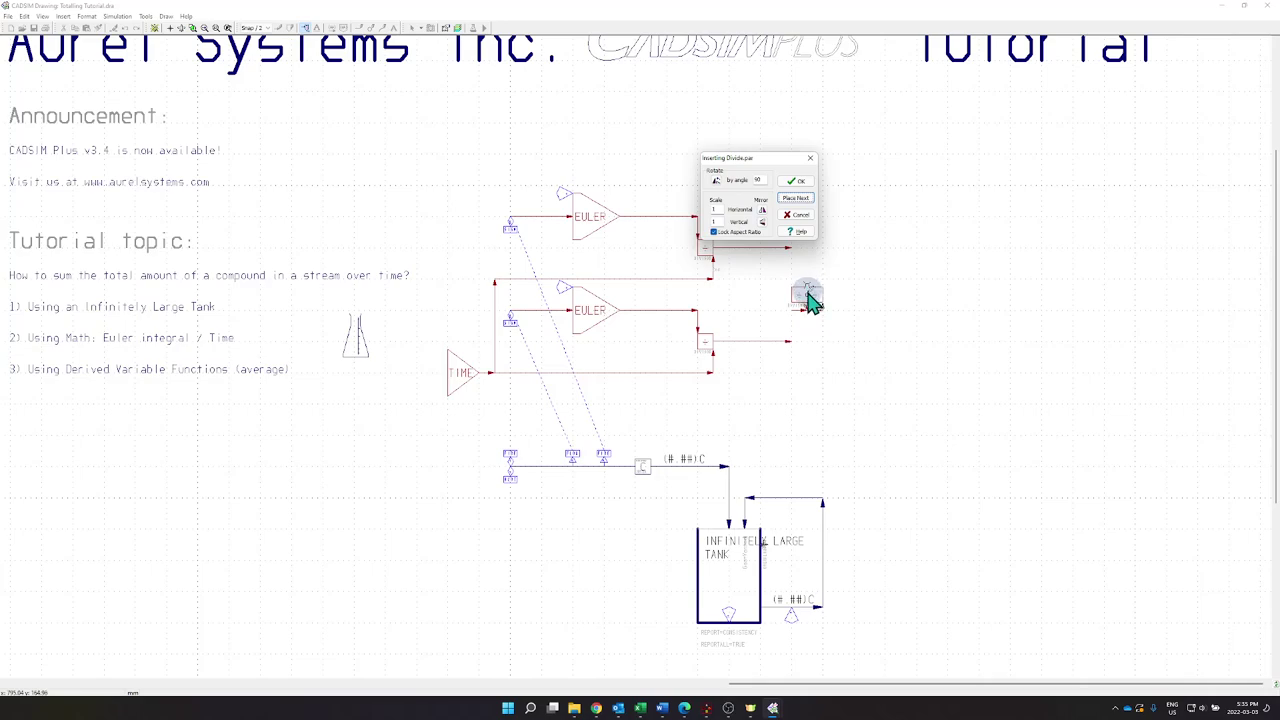
pyautogui.click(797, 214)
pyautogui.click(800, 305)
# Step: Connect the upper Divide block's output to the new Divide block's upper inlet and the lower Divide block's output to its lower inlet
pyautogui.click(280, 28)
pyautogui.click(783, 235)
pyautogui.click(795, 284)
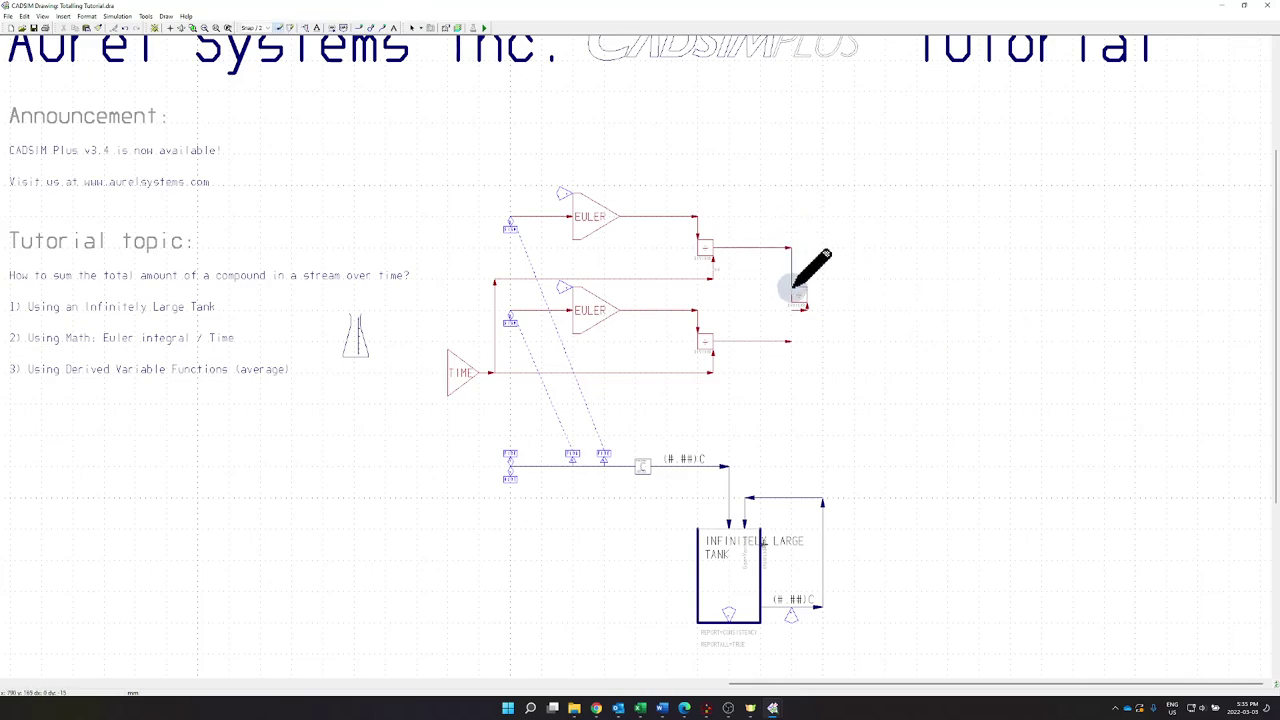
pyautogui.click(806, 323)
pyautogui.doubleClick(802, 322)
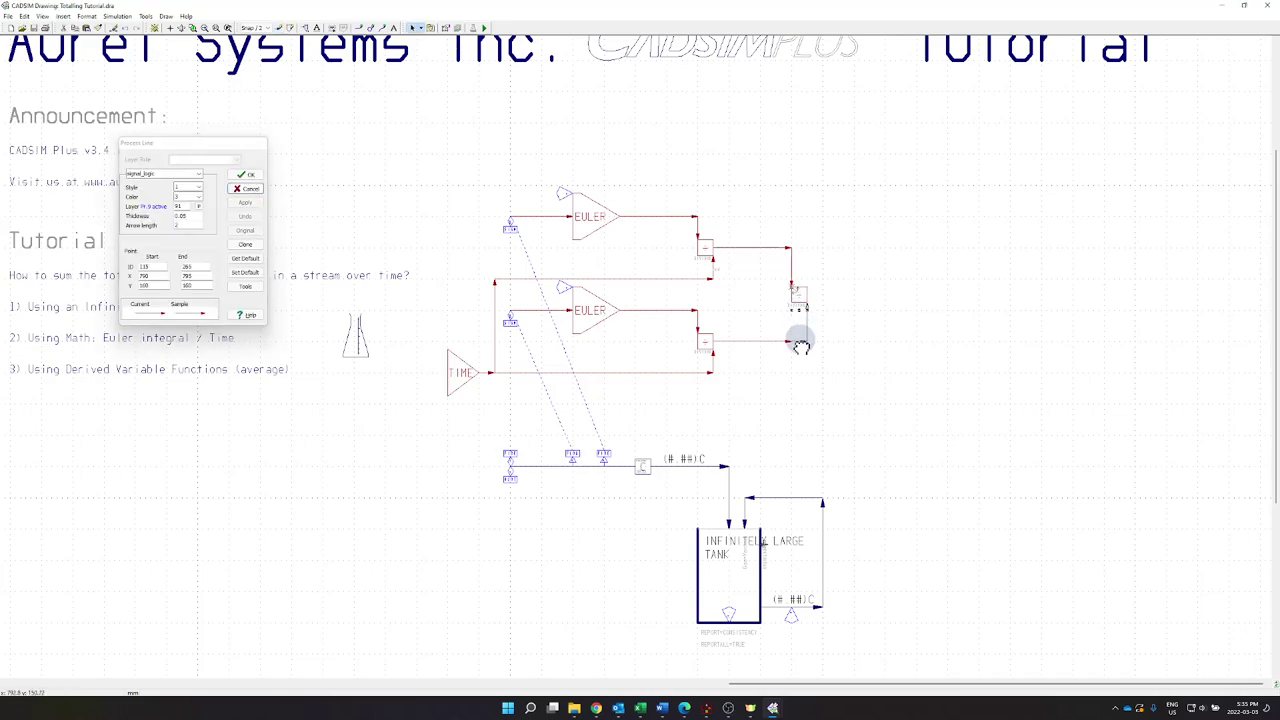
pyautogui.press('Escape')
pyautogui.doubleClick(798, 342)
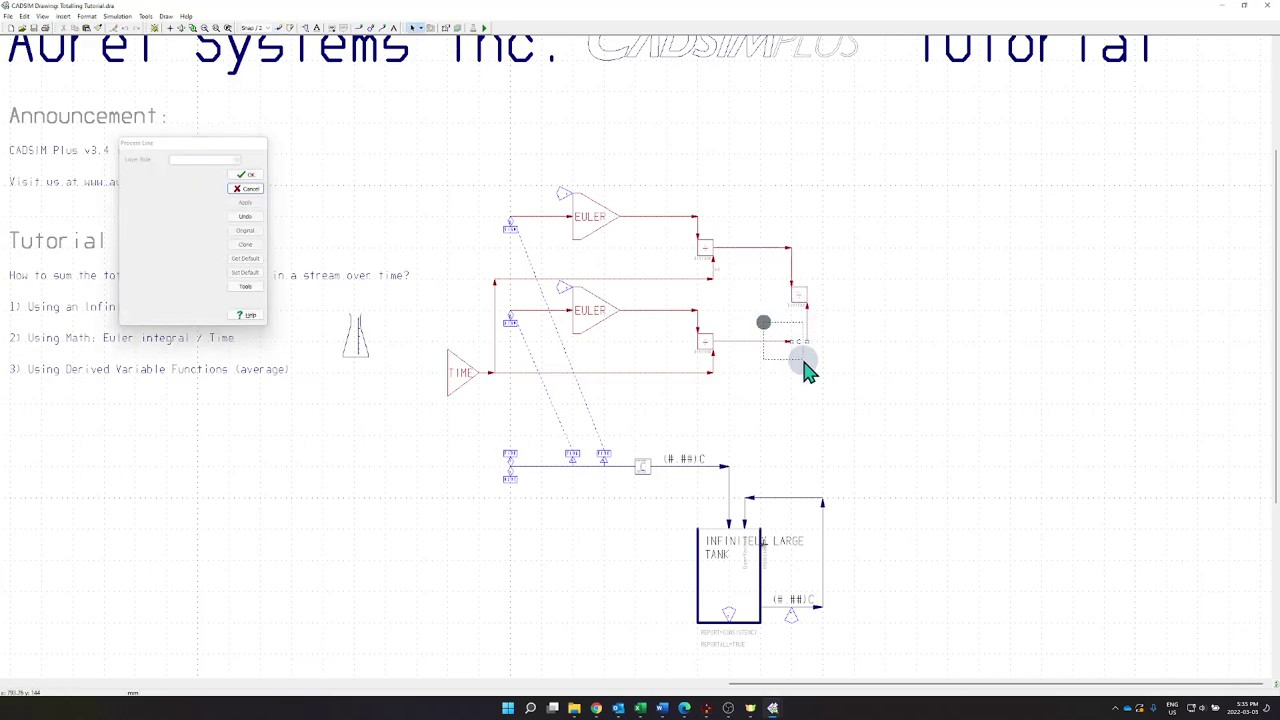
pyautogui.press('Escape')
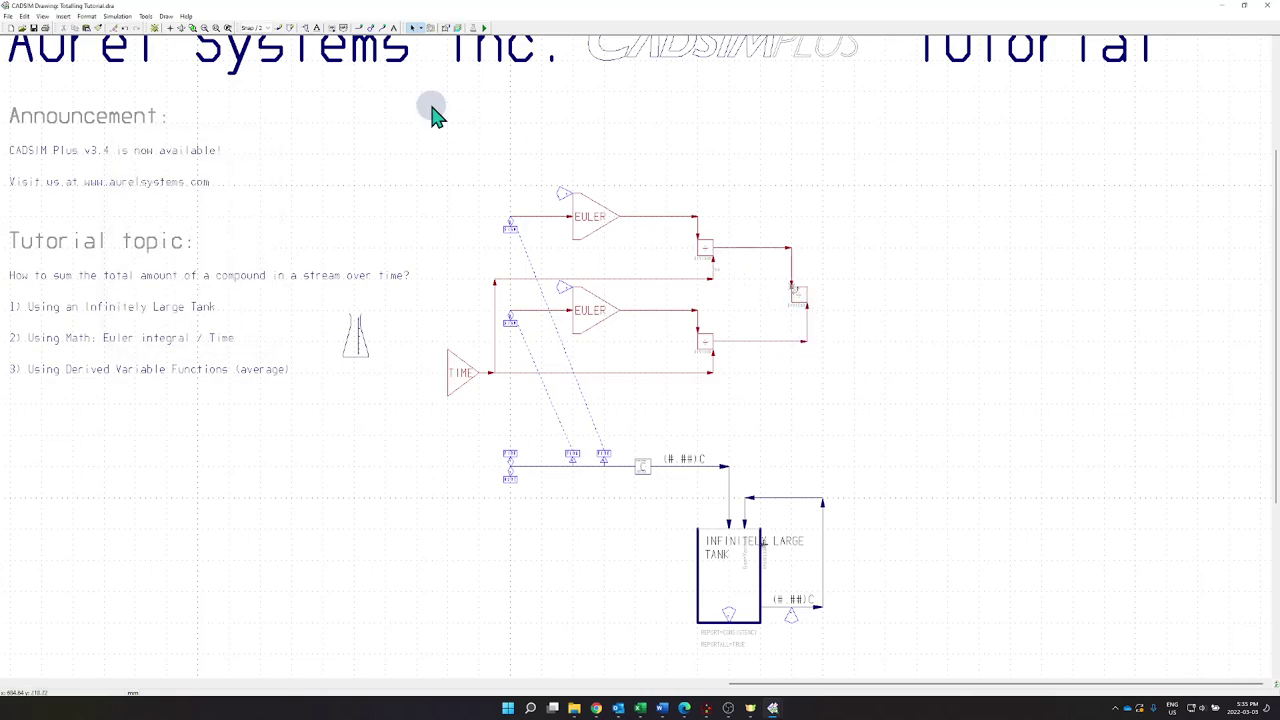
# Step: Draw an output line from the new Divide block and a short separate signal line parallel to it just below
pyautogui.click(800, 294)
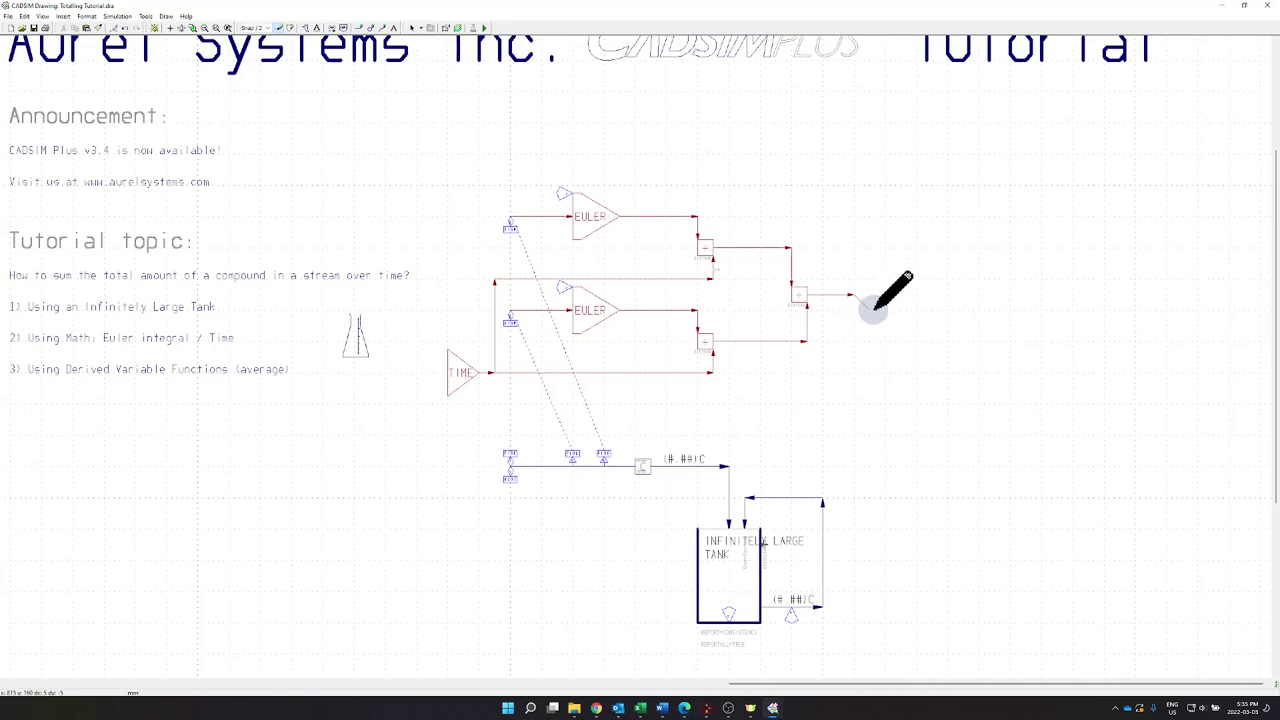
pyautogui.click(824, 325)
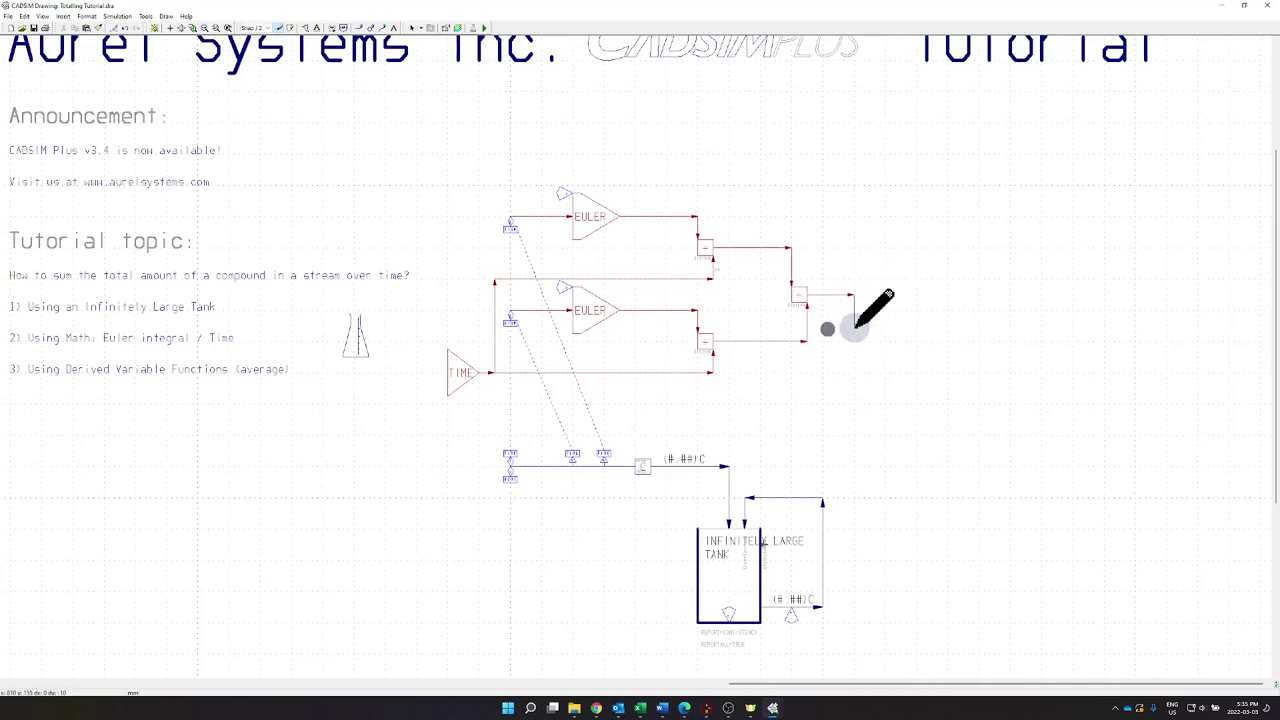
pyautogui.rightClick(866, 300)
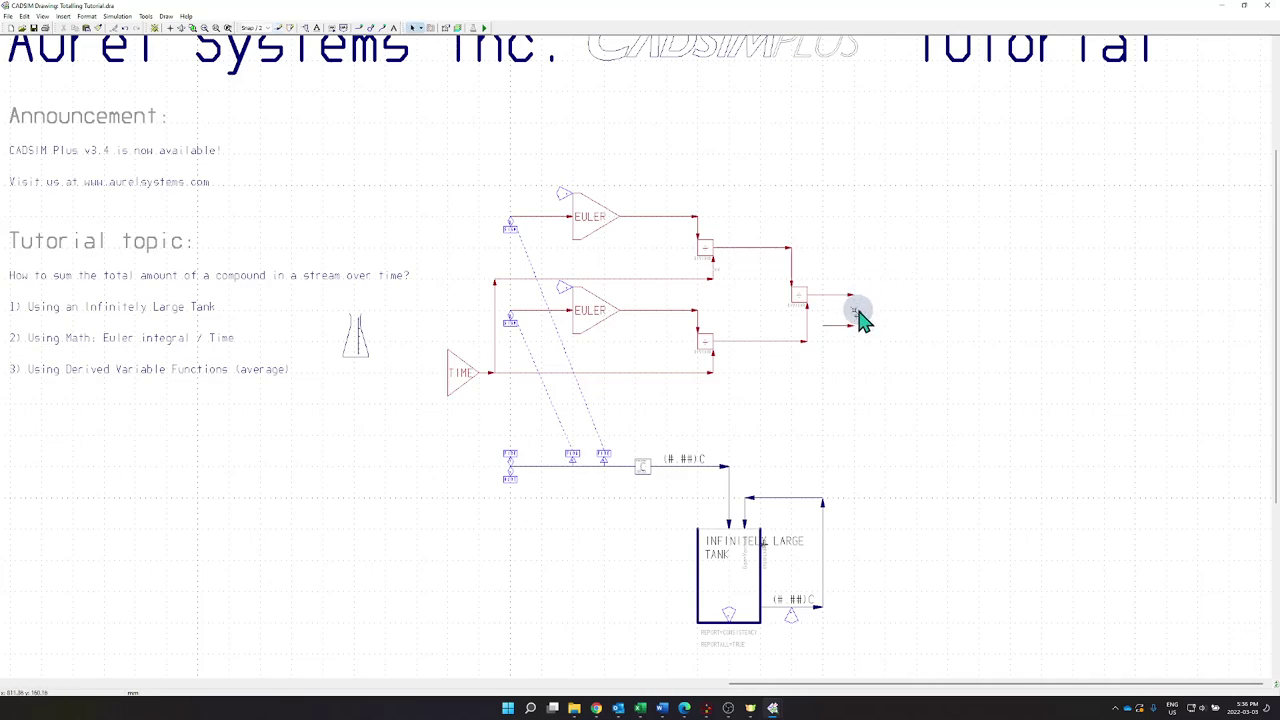
# Step: Insert the Multiply part from the Signal Math library at the ends of the two parallel signal lines
pyautogui.click(306, 30)
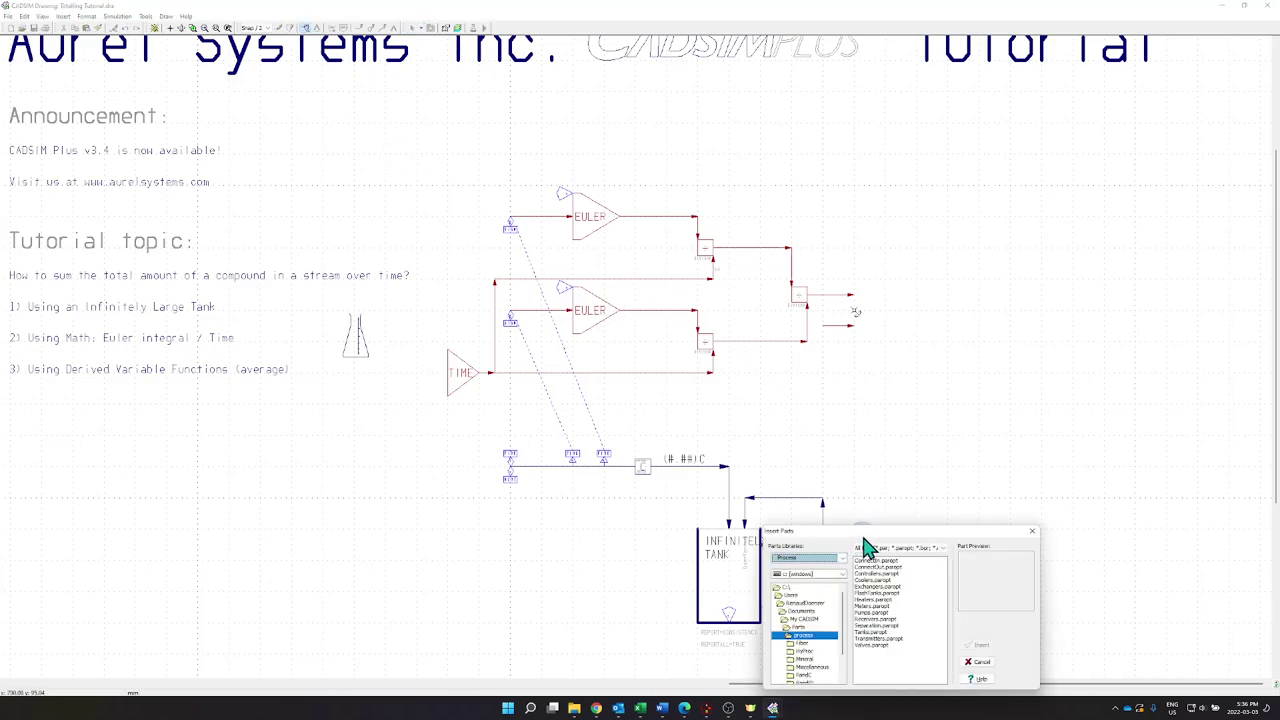
pyautogui.moveTo(863, 535); pyautogui.dragTo(892, 242)
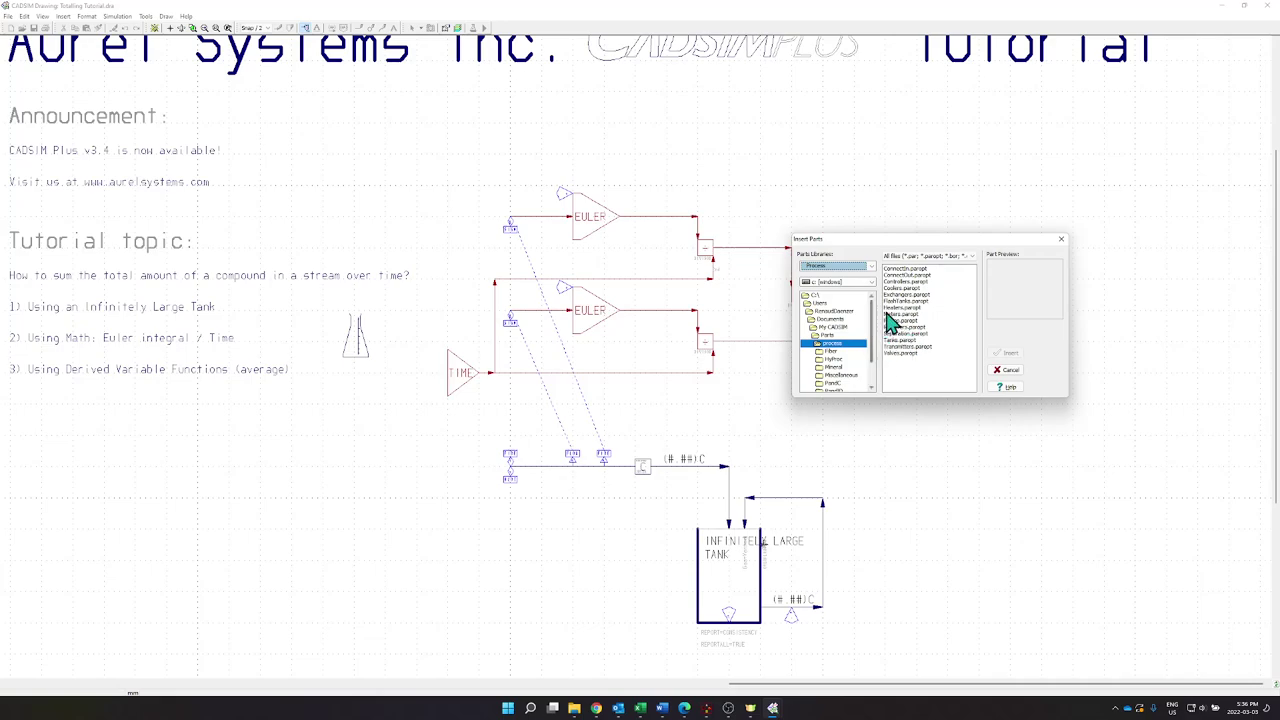
pyautogui.scroll(-2, 845, 388)
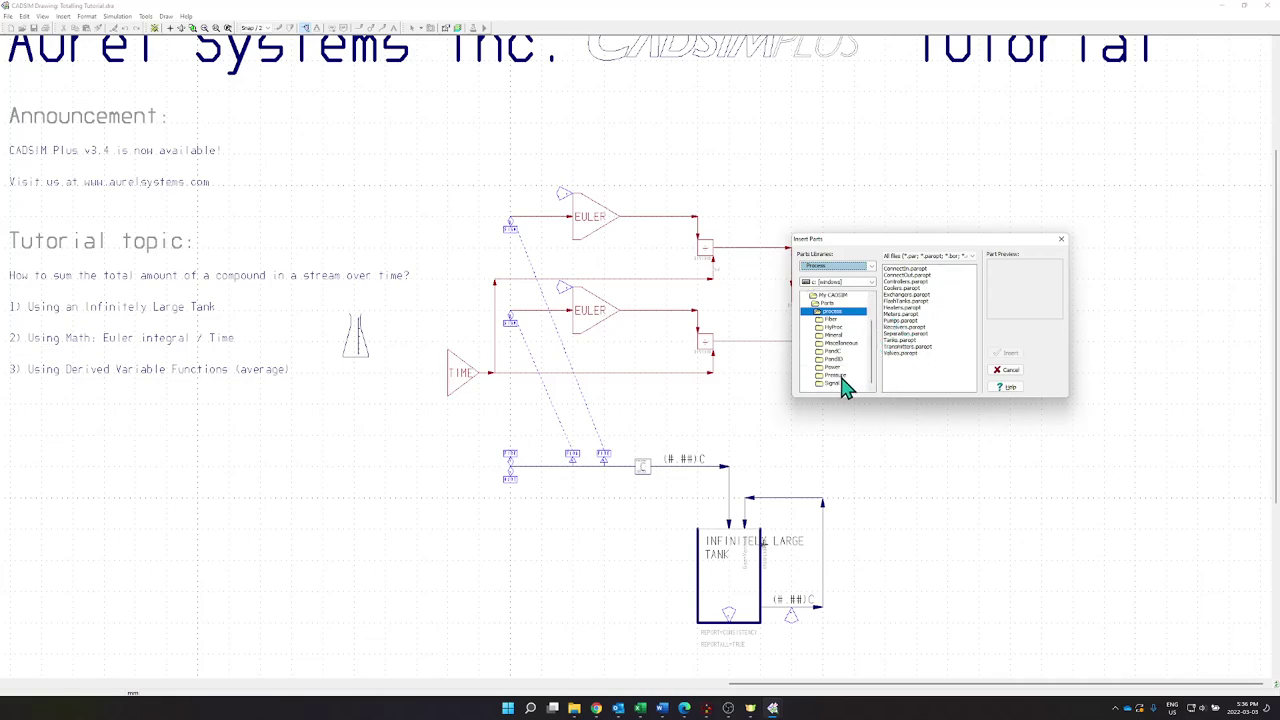
pyautogui.doubleClick(830, 384)
pyautogui.doubleClick(834, 376)
pyautogui.scroll(-5, 906, 345)
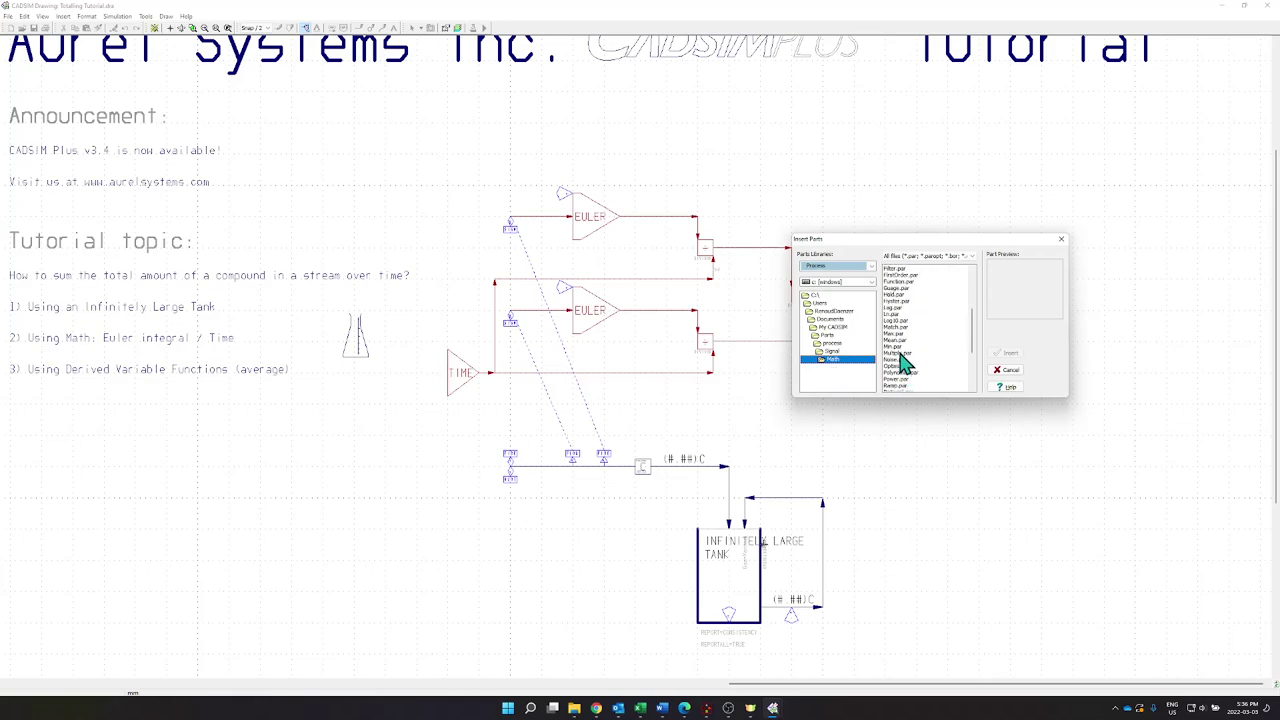
pyautogui.click(900, 364)
pyautogui.click(1005, 353)
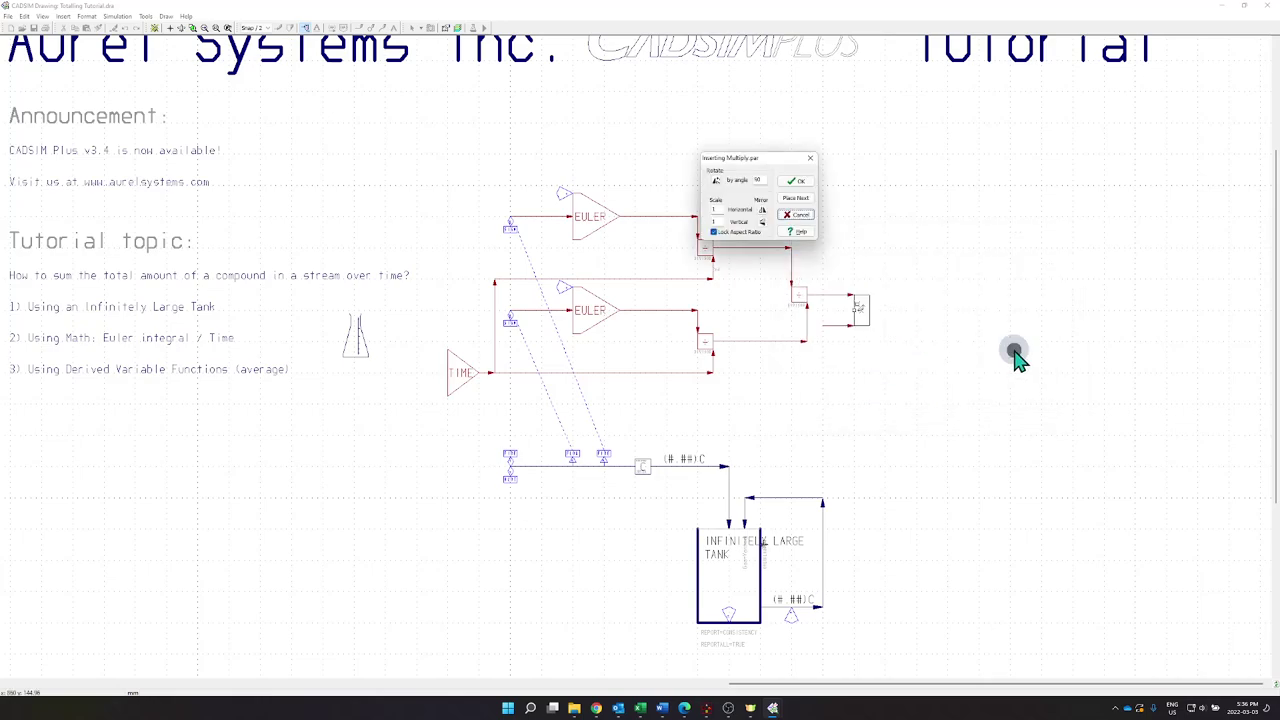
pyautogui.click(797, 183)
# Step: Draw an output line from the Multiply block and place a new SIGNAL format, (#.##)S, above it
pyautogui.click(277, 27)
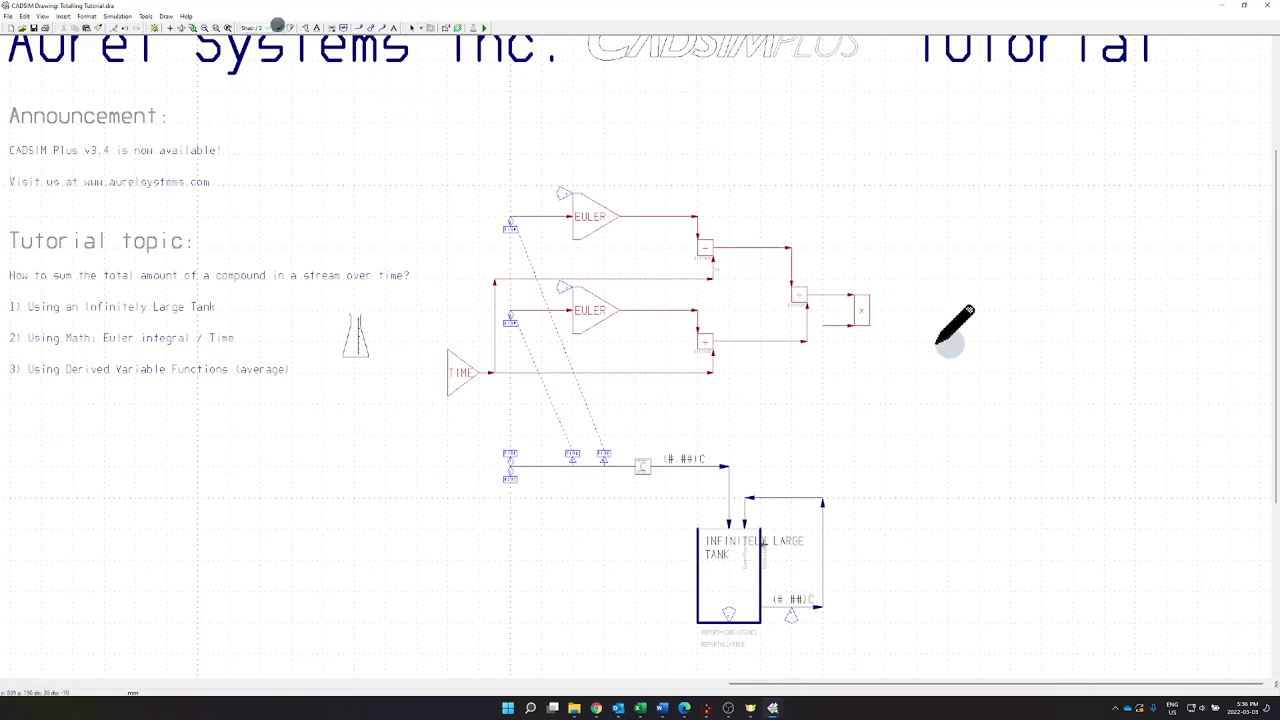
pyautogui.click(978, 311)
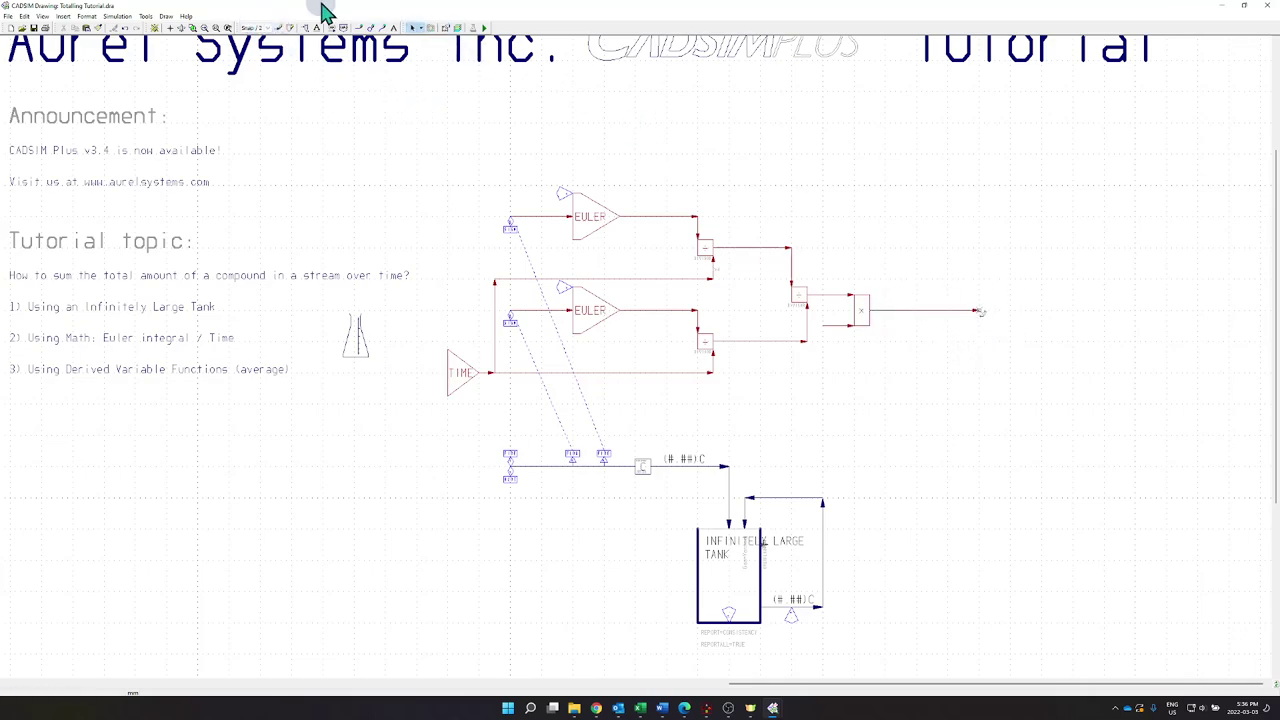
pyautogui.click(336, 28)
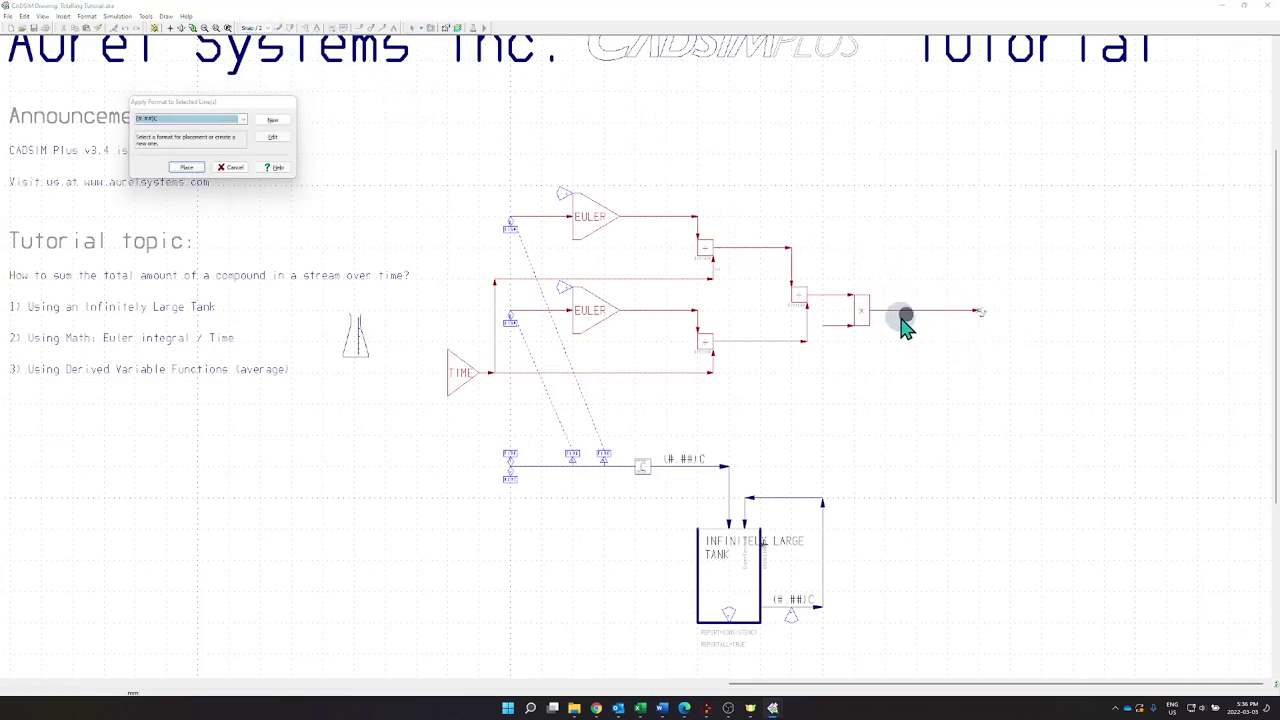
pyautogui.click(272, 119)
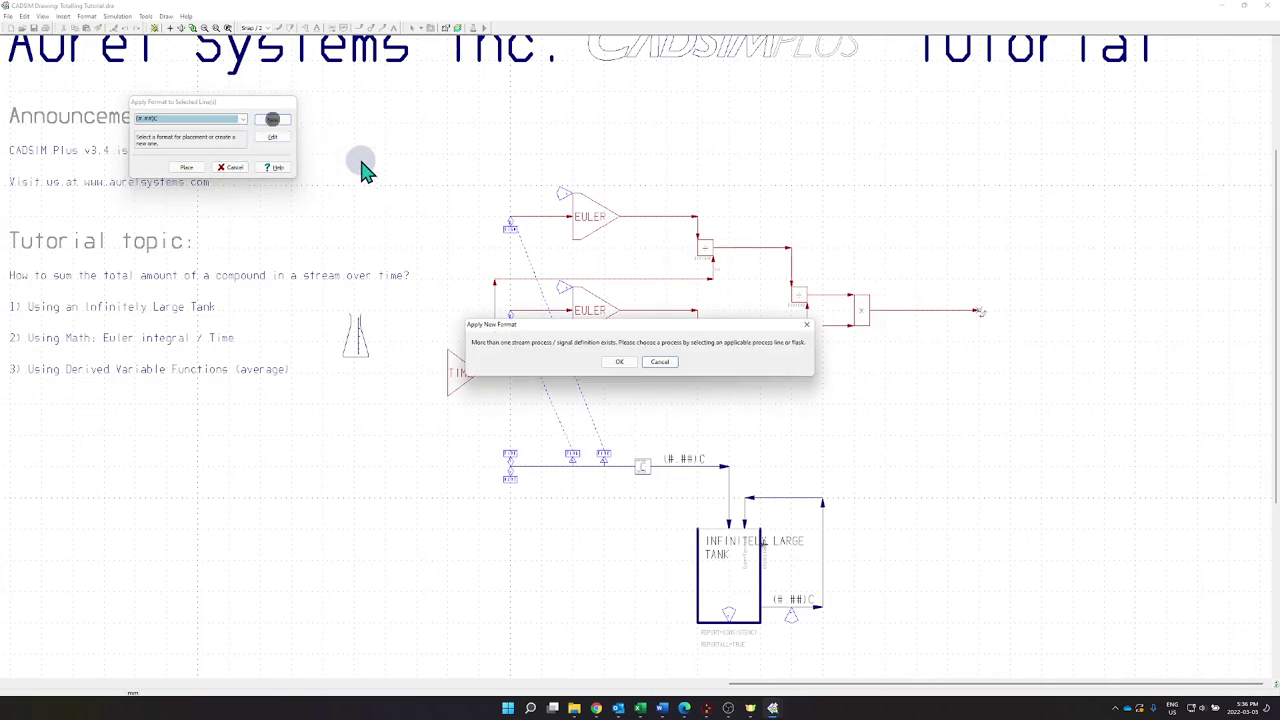
pyautogui.click(619, 361)
pyautogui.click(922, 318)
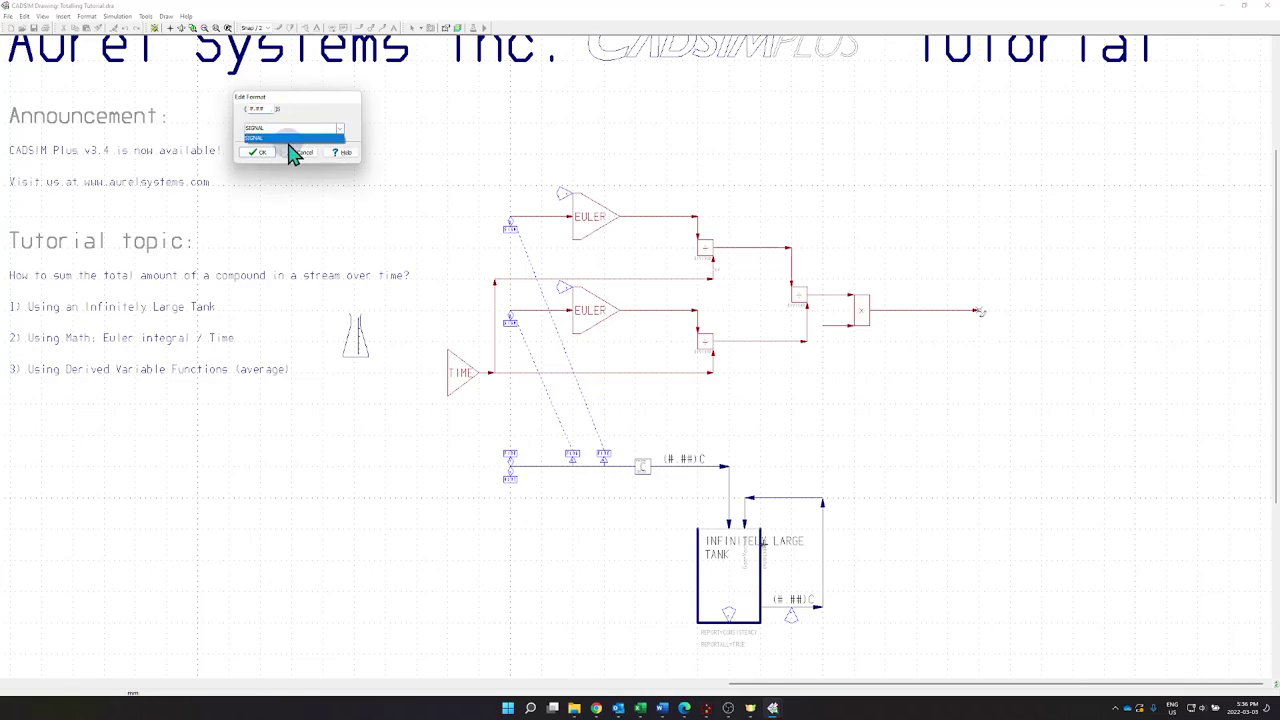
pyautogui.click(290, 138)
pyautogui.click(259, 155)
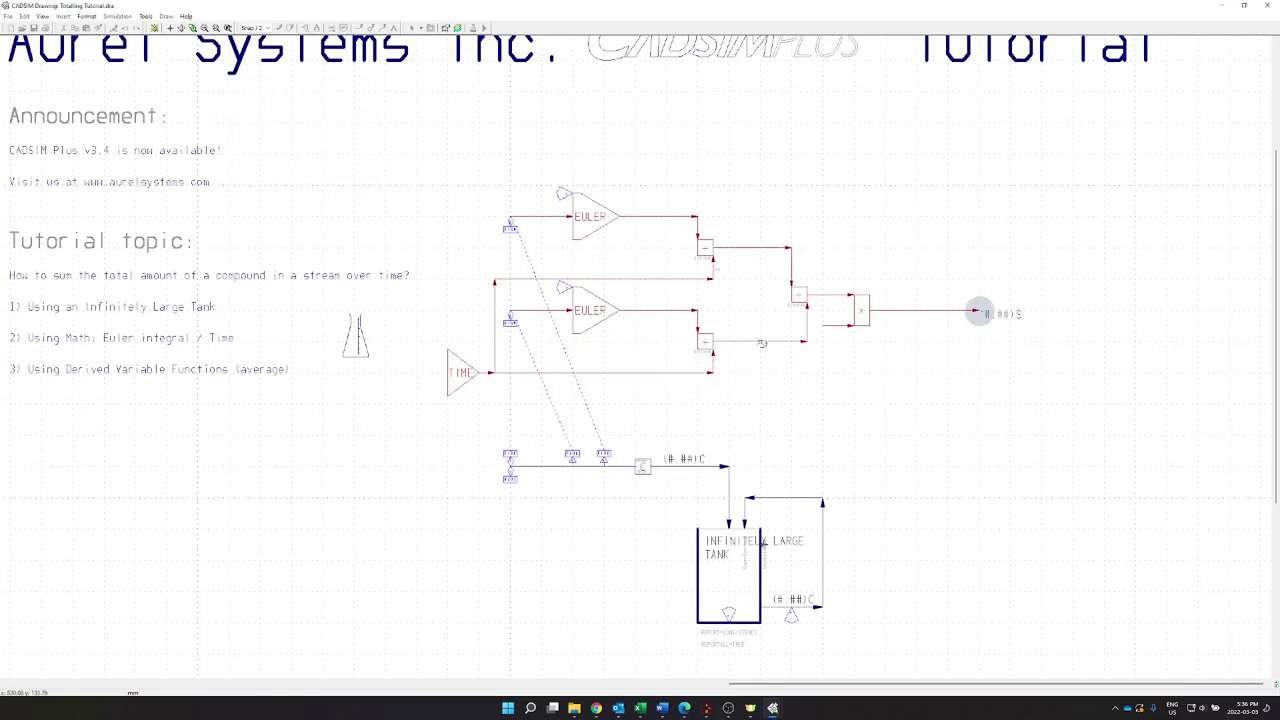
pyautogui.click(917, 315)
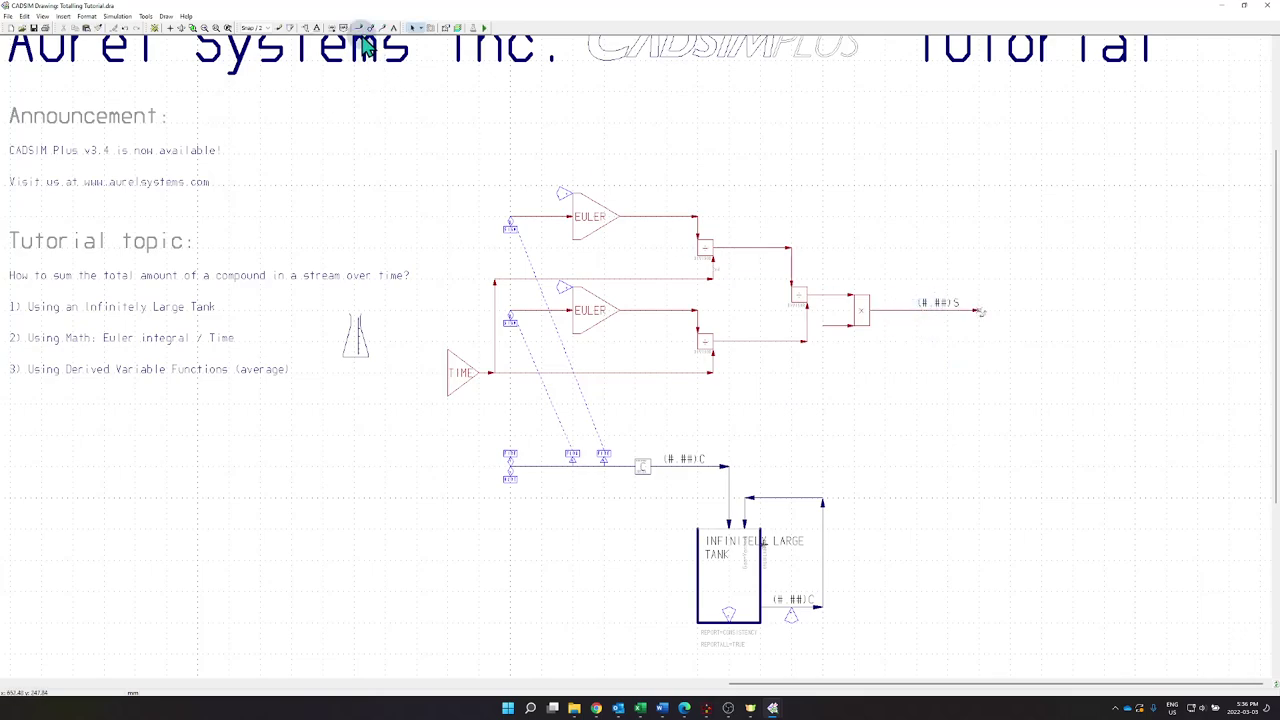
# Step: Add the name text "Euler Math Cons" to the Multiply block's output line and move it just below the line
pyautogui.click(317, 28)
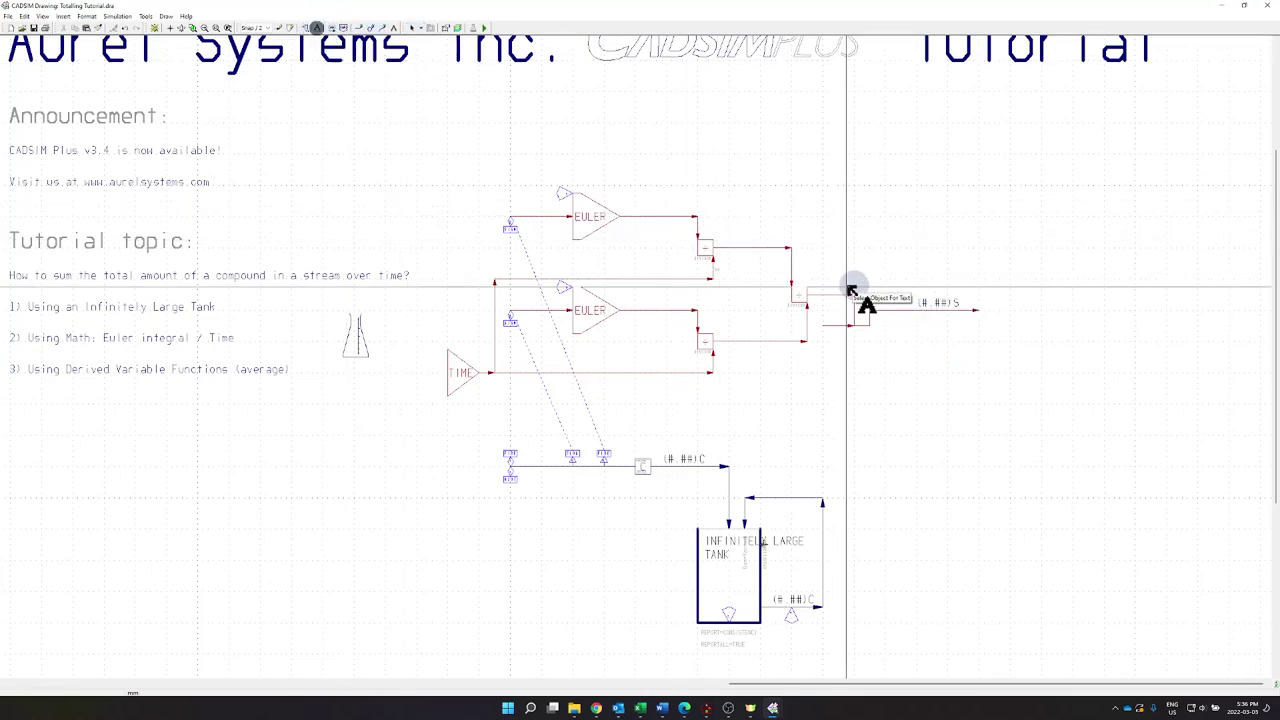
pyautogui.click(897, 312)
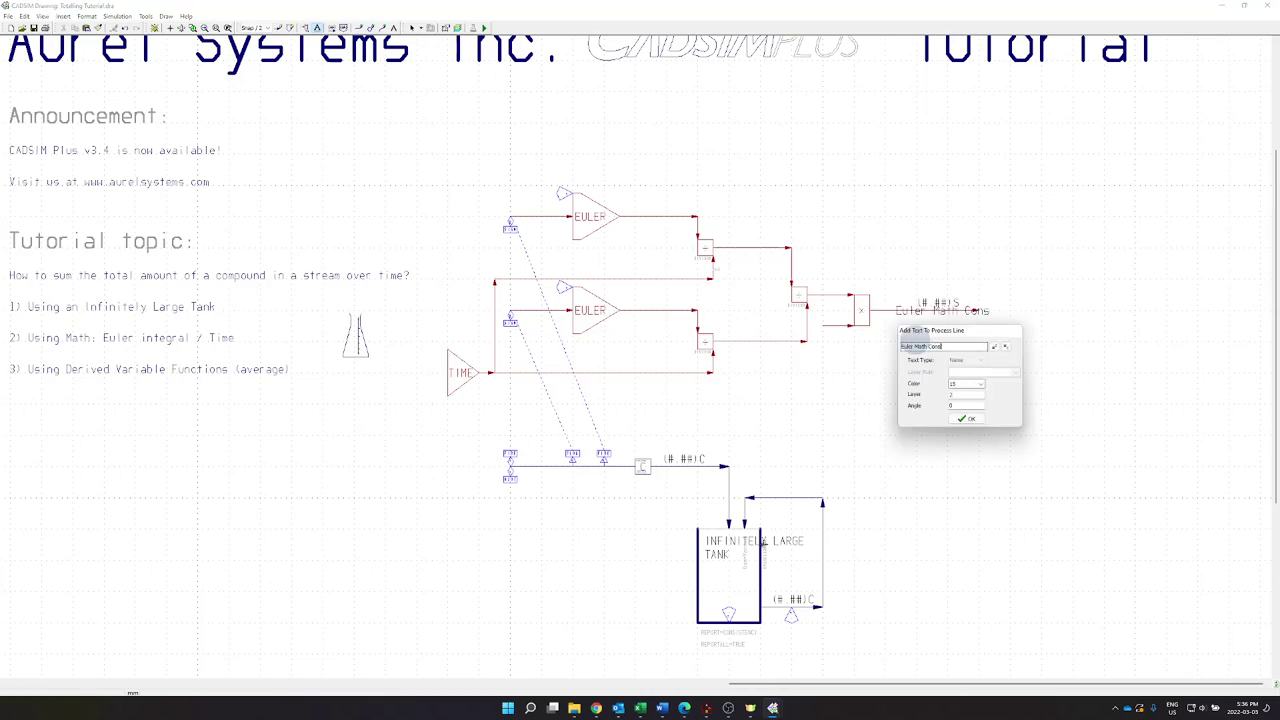
pyautogui.click(961, 419)
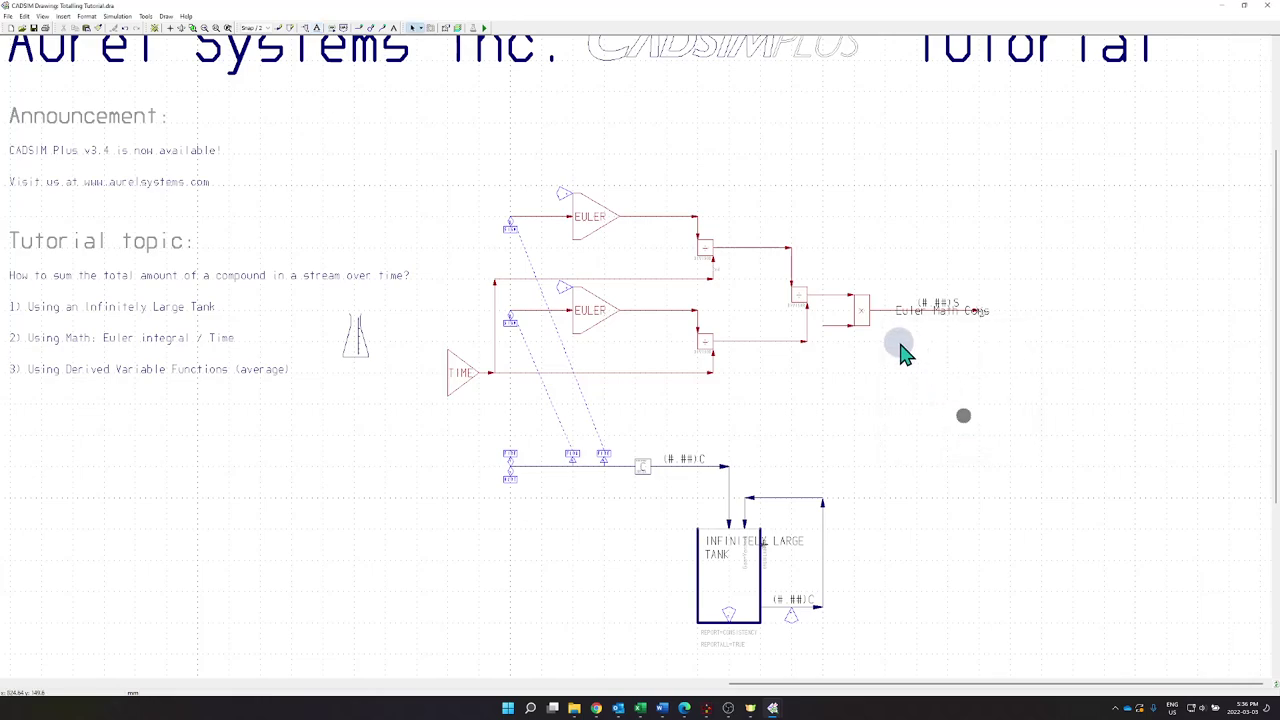
pyautogui.doubleClick(912, 330)
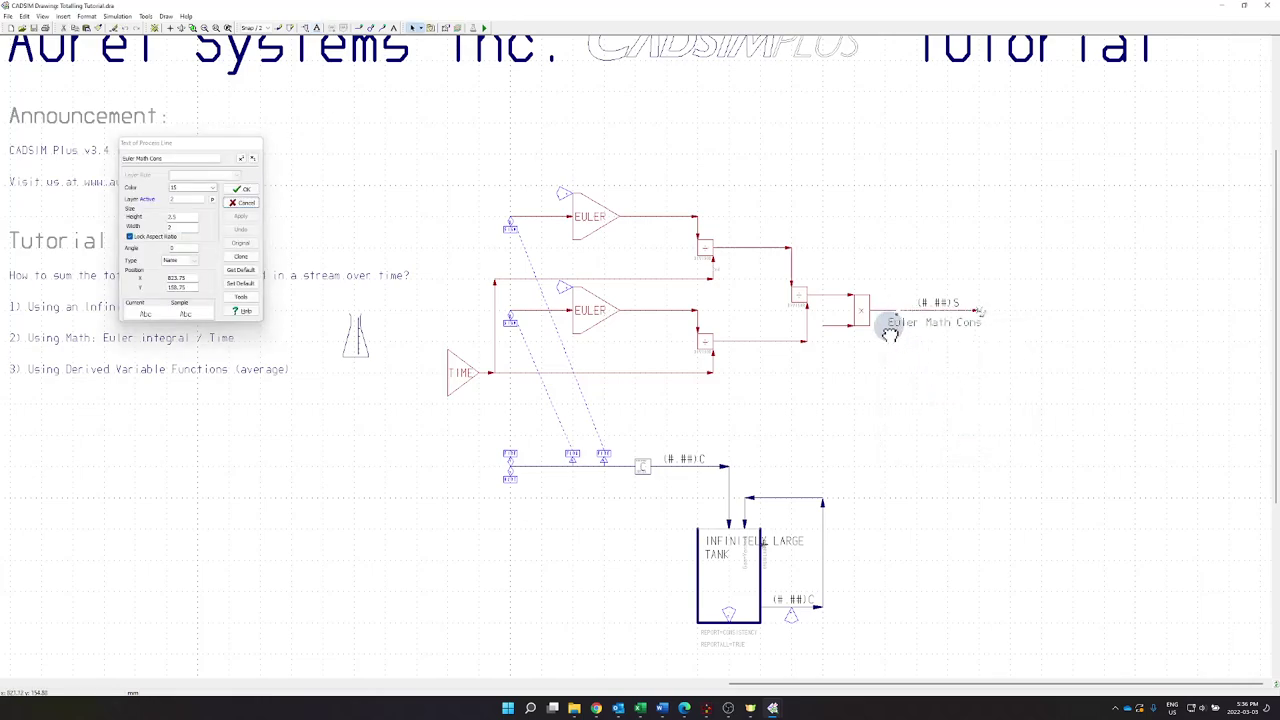
pyautogui.moveTo(890, 333); pyautogui.dragTo(885, 333)
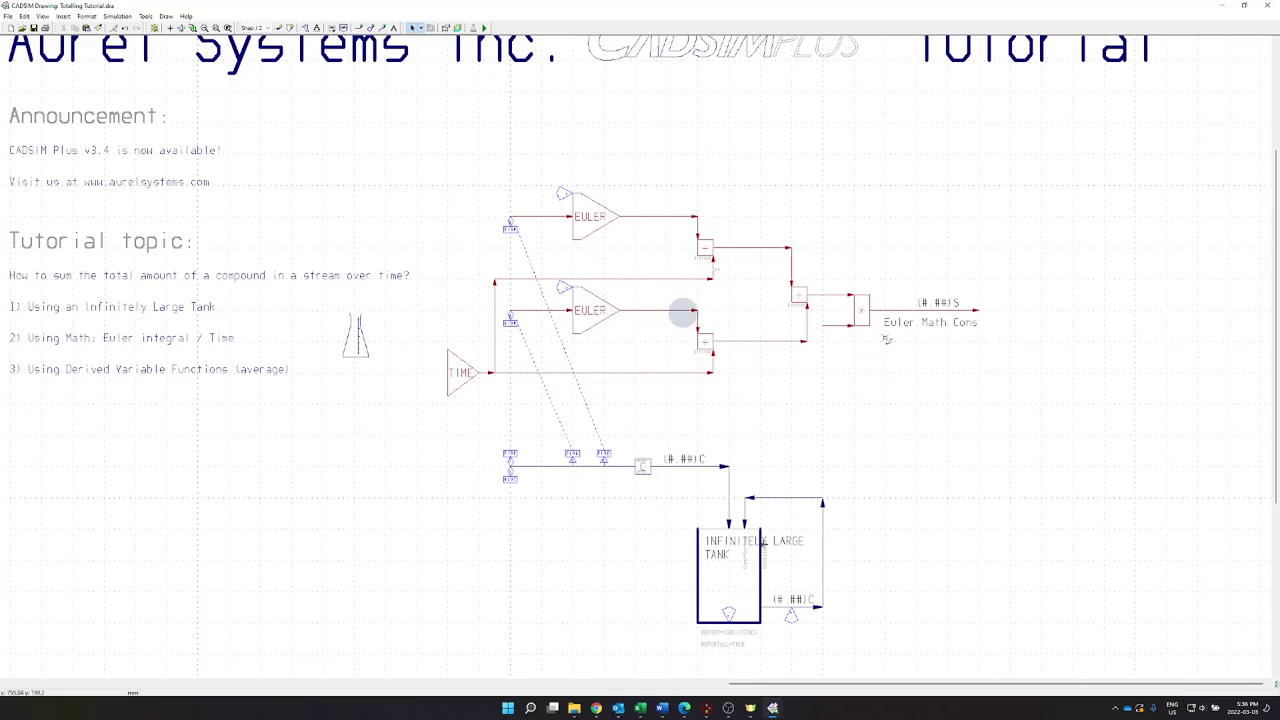
# Step: Switch to simulation mode, saving the drawing, and place a Set specification for SIGNAL on the feed line to the Multiply block's lower inlet
pyautogui.click(484, 29)
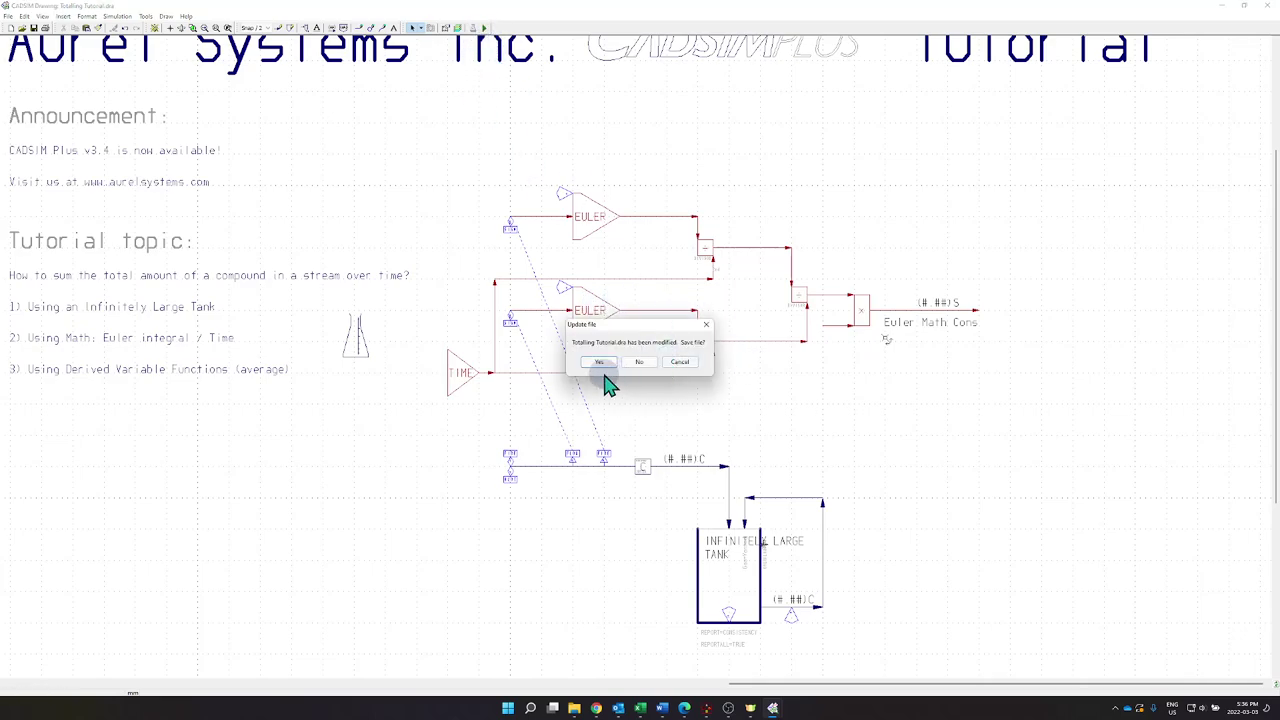
pyautogui.click(602, 363)
pyautogui.click(829, 351)
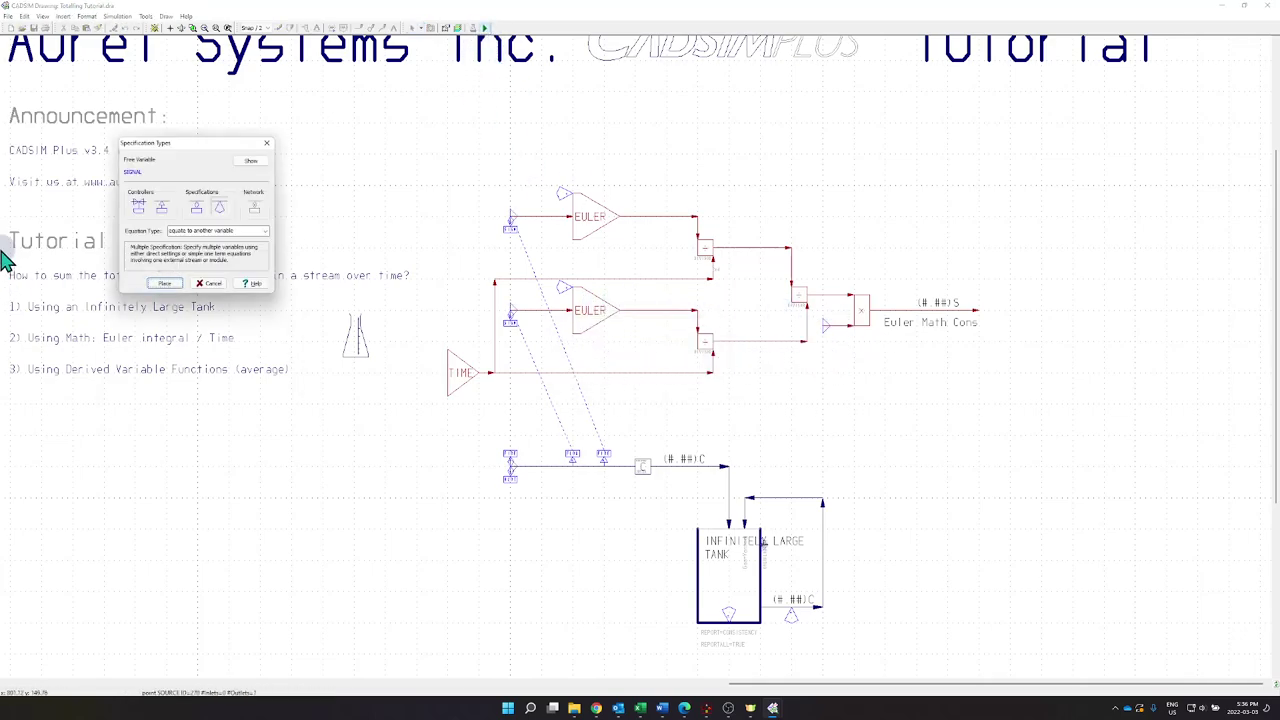
pyautogui.click(205, 232)
pyautogui.click(201, 249)
pyautogui.click(162, 283)
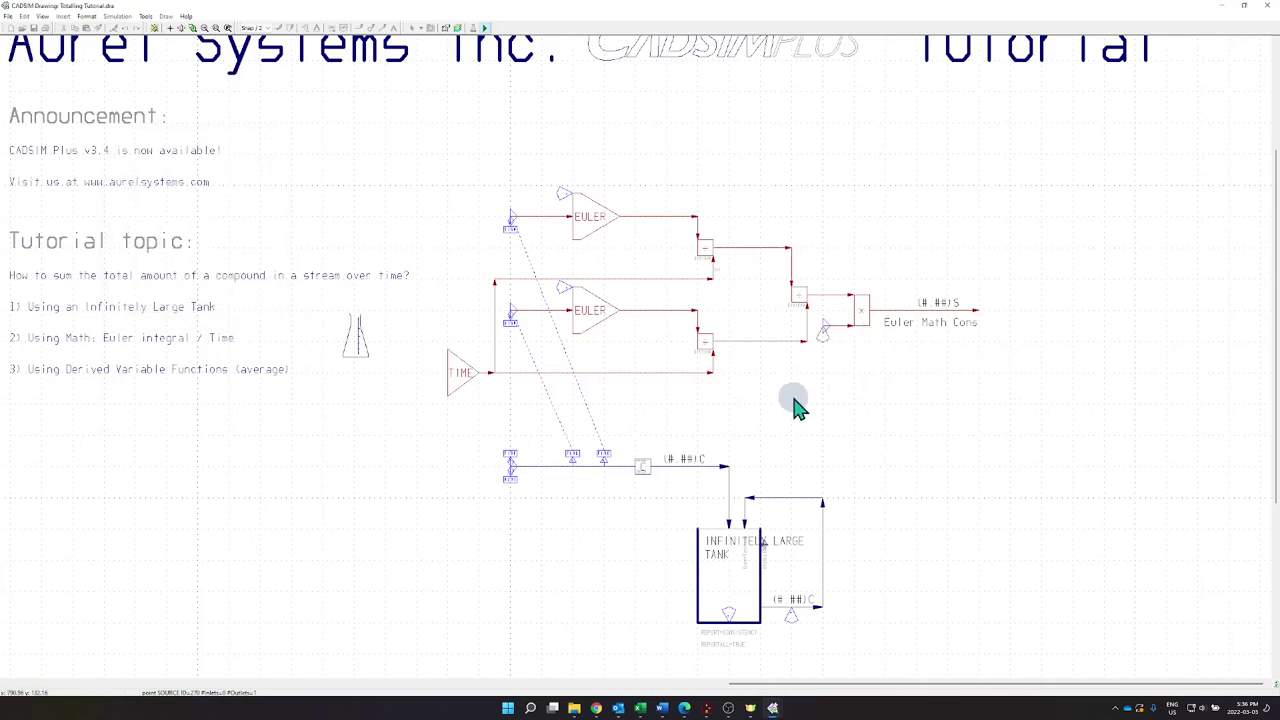
pyautogui.click(793, 398)
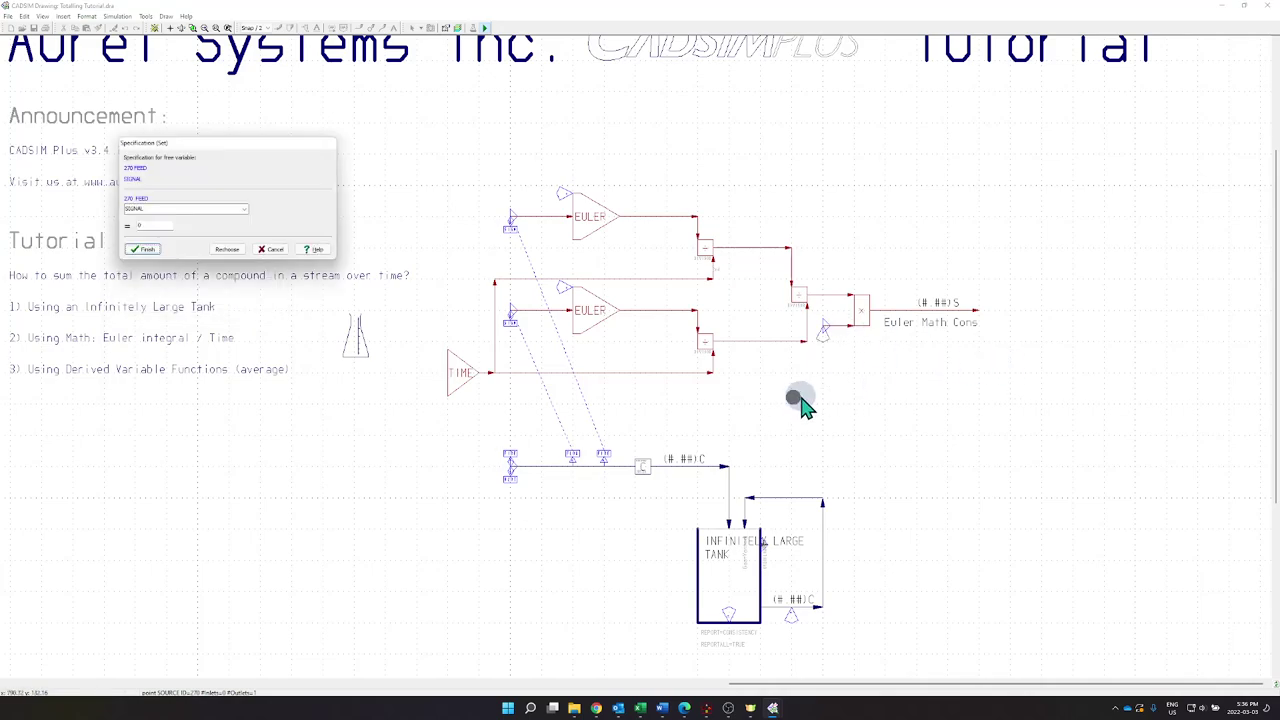
pyautogui.click(143, 249)
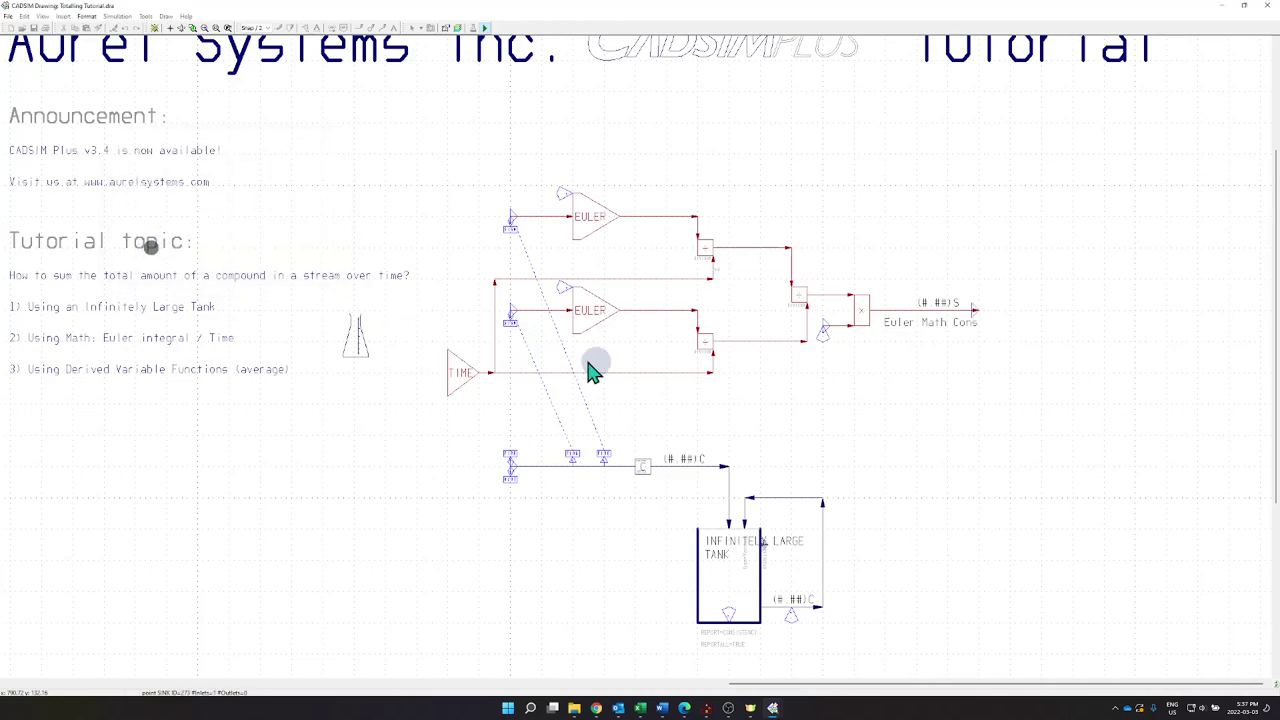
# Step: Switch to simulation mode and locate the variable of the INFINITELY LARGE TANK consistency chart on the drawing
pyautogui.press('F5')
pyautogui.click(598, 363)
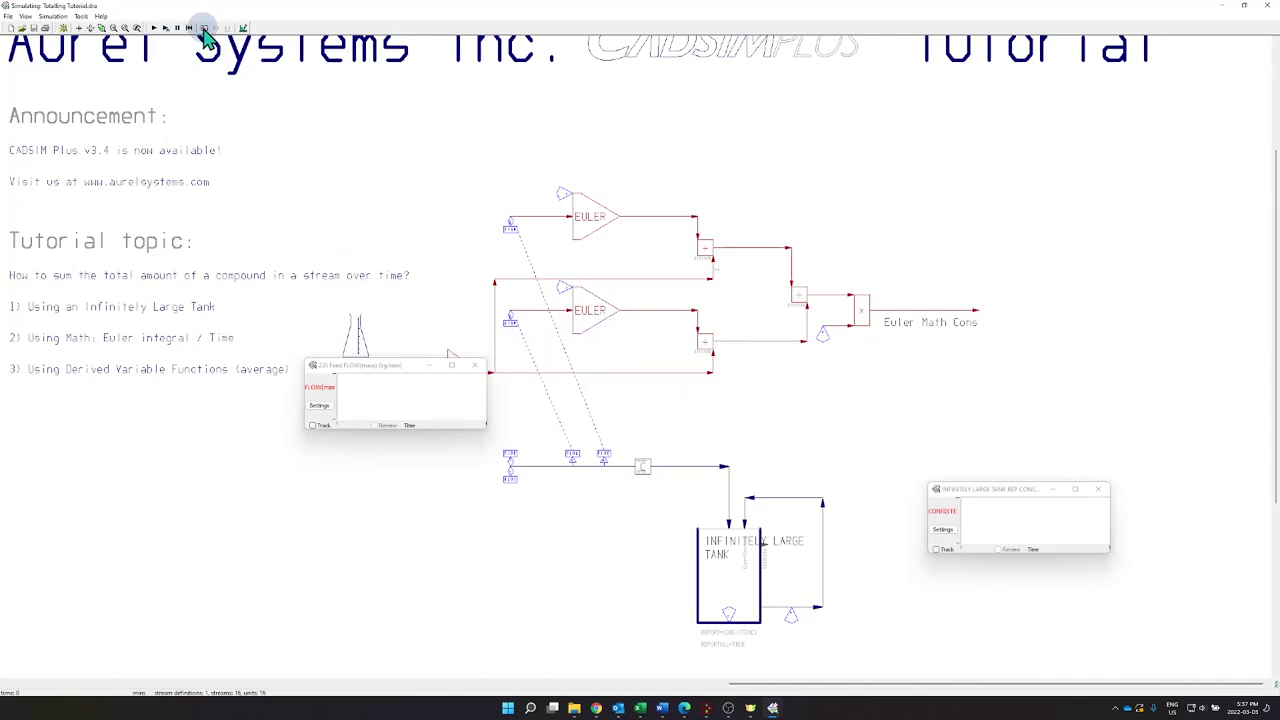
pyautogui.click(203, 28)
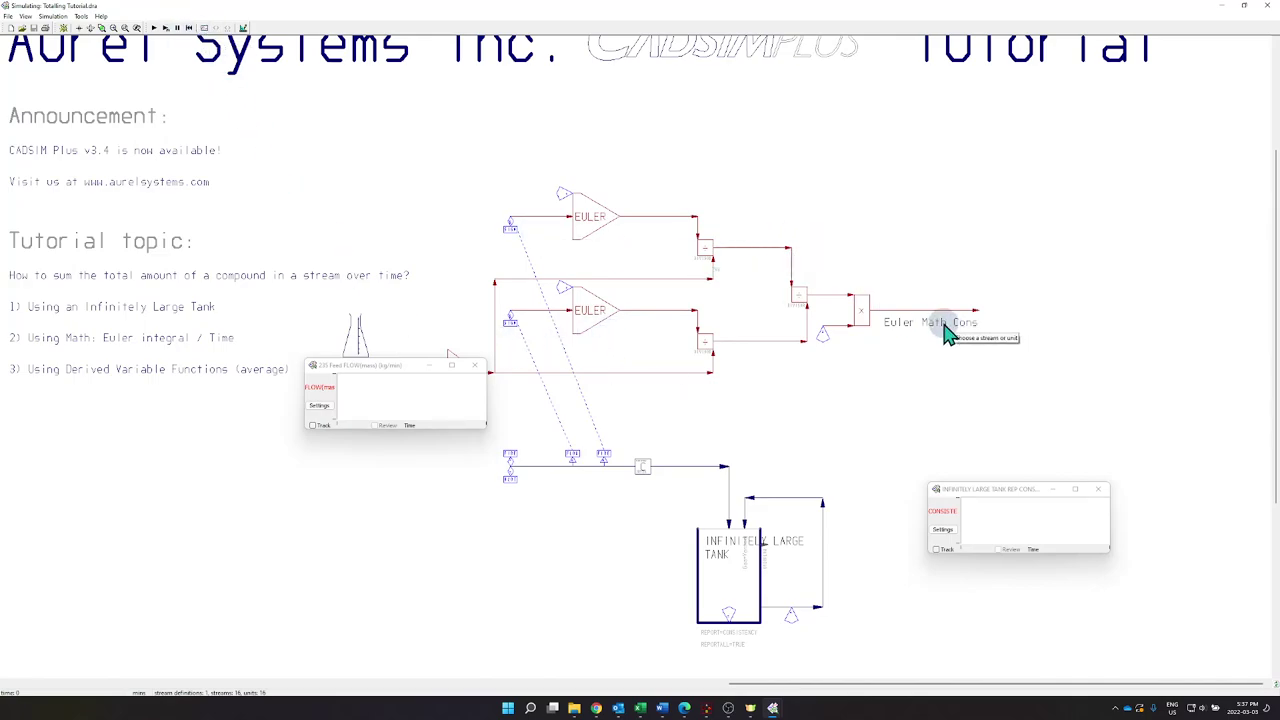
pyautogui.moveTo(978, 500); pyautogui.dragTo(978, 458)
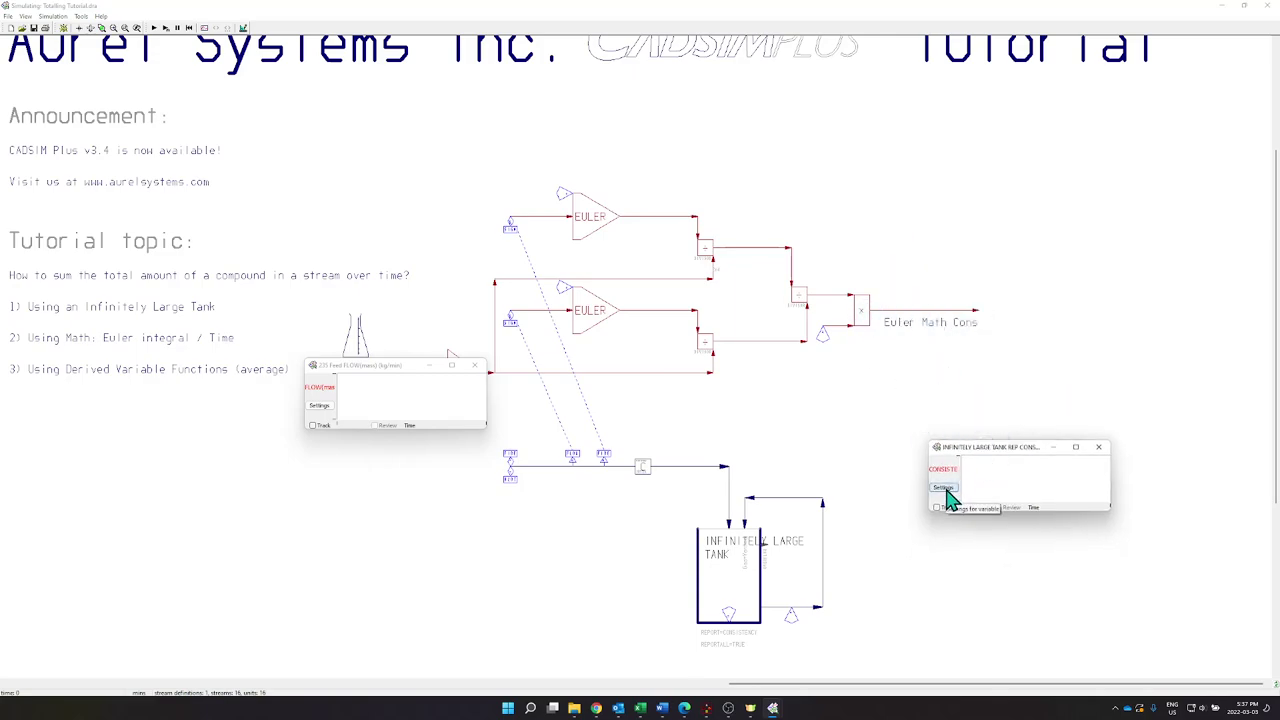
pyautogui.click(943, 488)
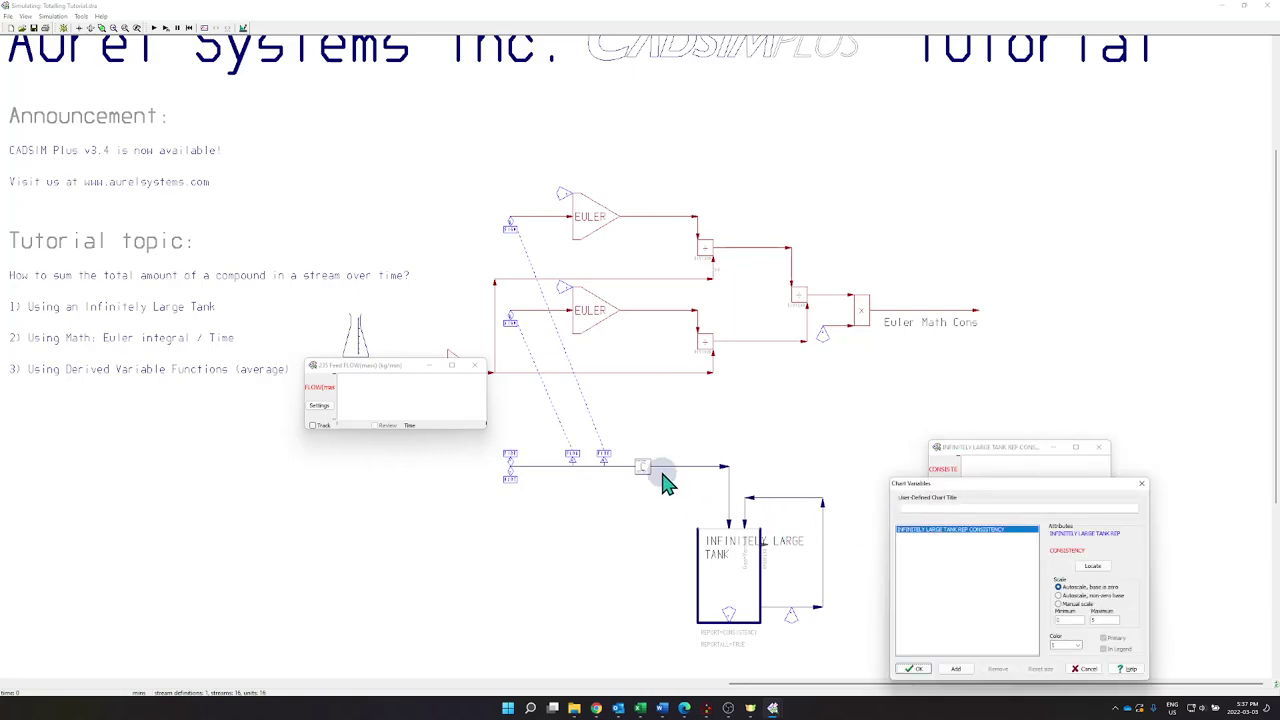
pyautogui.click(1092, 565)
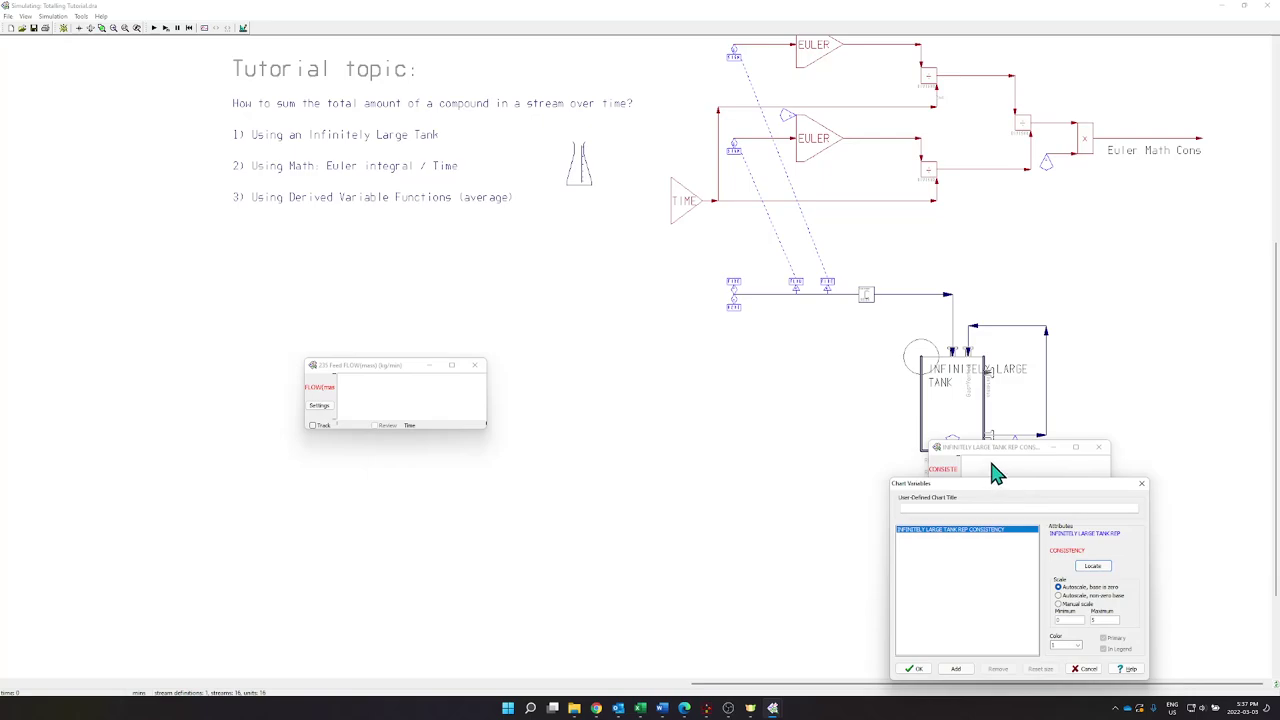
pyautogui.click(952, 668)
pyautogui.click(1133, 140)
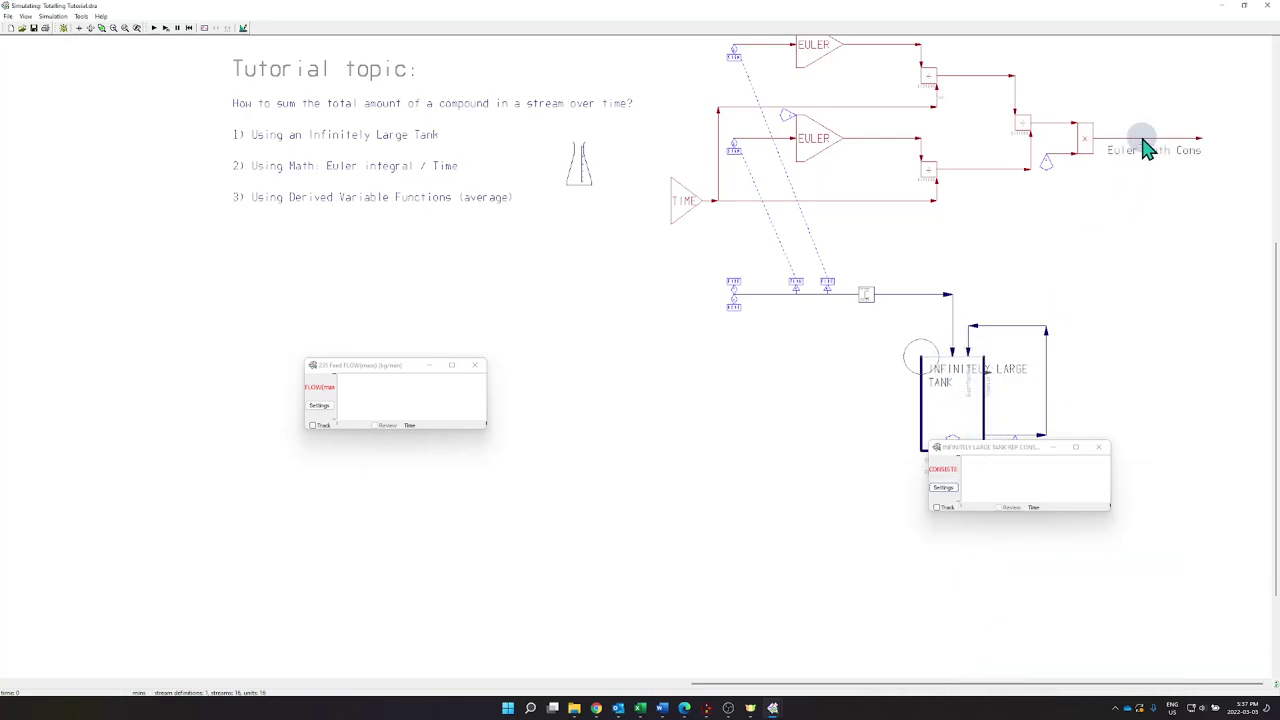
pyautogui.click(150, 250)
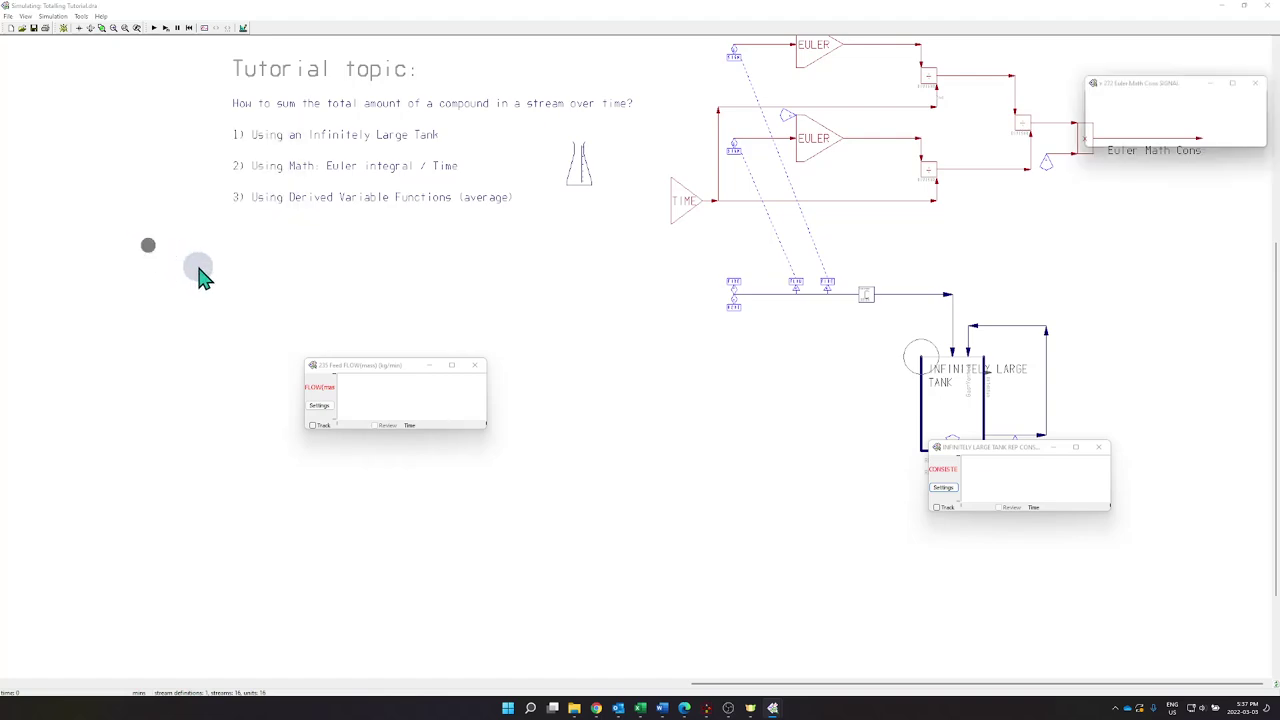
pyautogui.moveTo(1152, 84); pyautogui.dragTo(1110, 192)
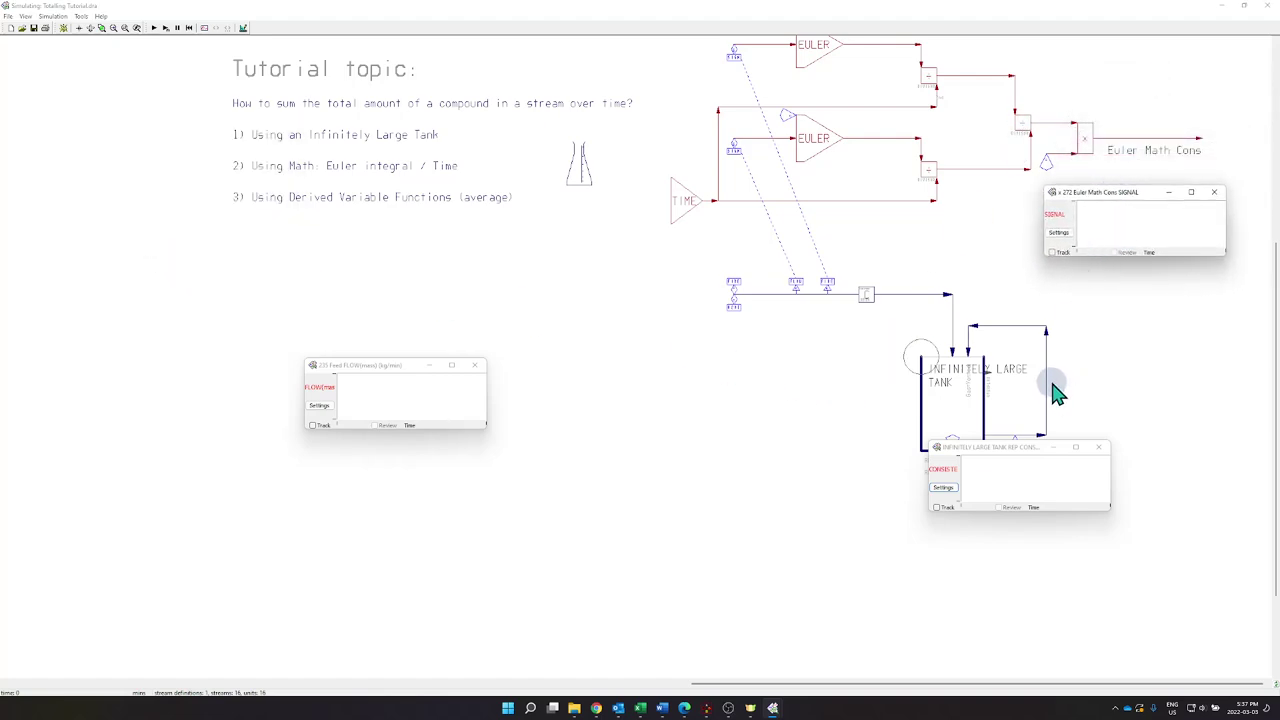
pyautogui.hscroll(5, 1118, 375)
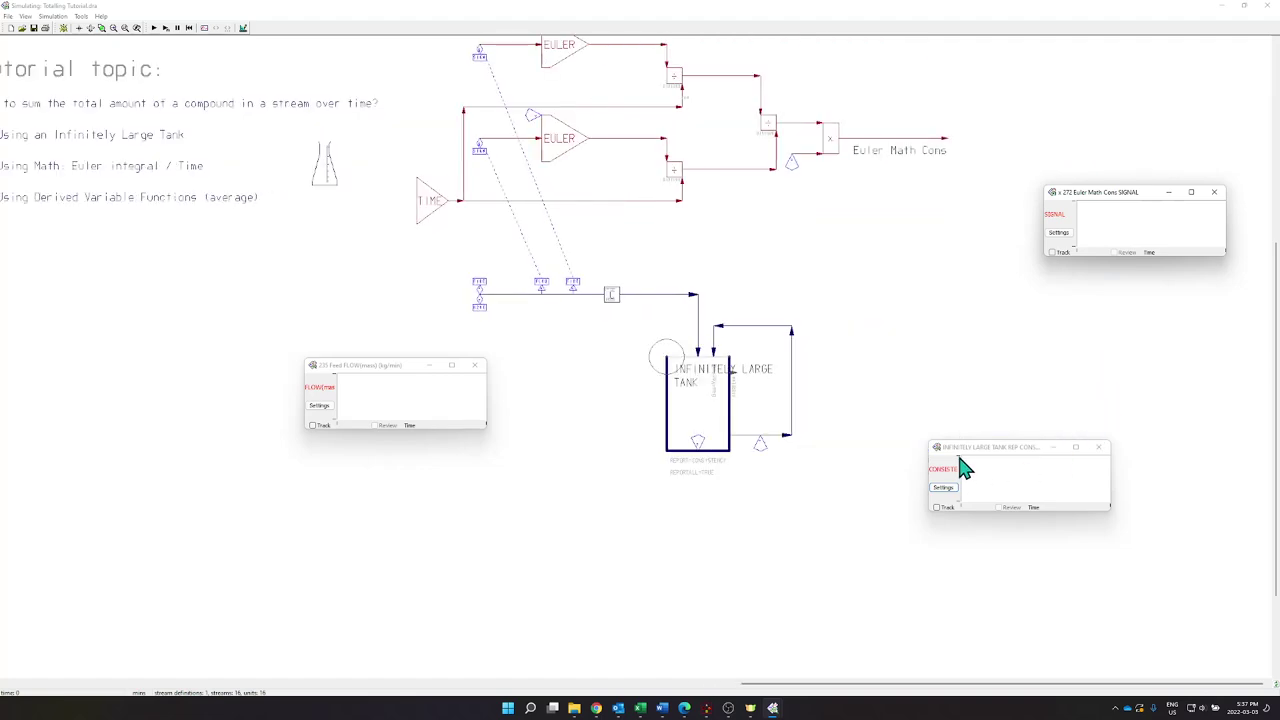
pyautogui.moveTo(968, 449); pyautogui.dragTo(943, 292)
pyautogui.click(1214, 192)
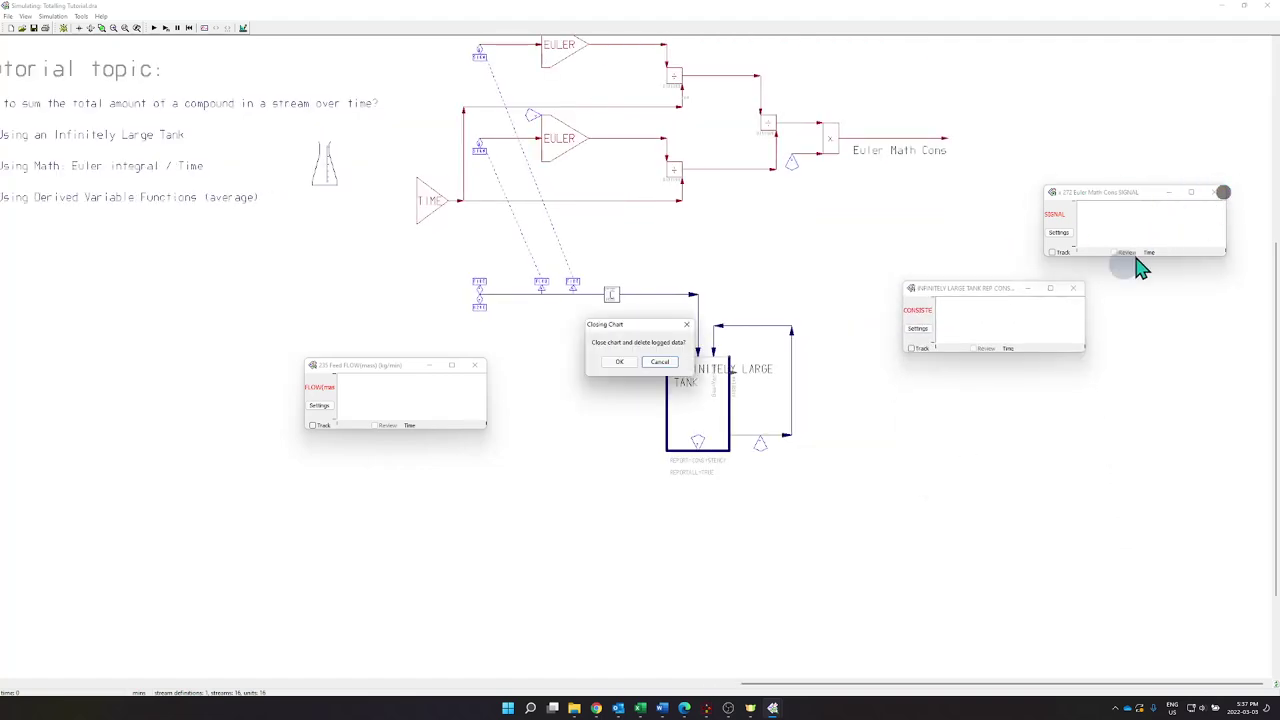
pyautogui.click(620, 360)
# Step: Add the SIGNAL of the Euler Math Cons line as a second variable to the tank consistency chart
pyautogui.click(918, 330)
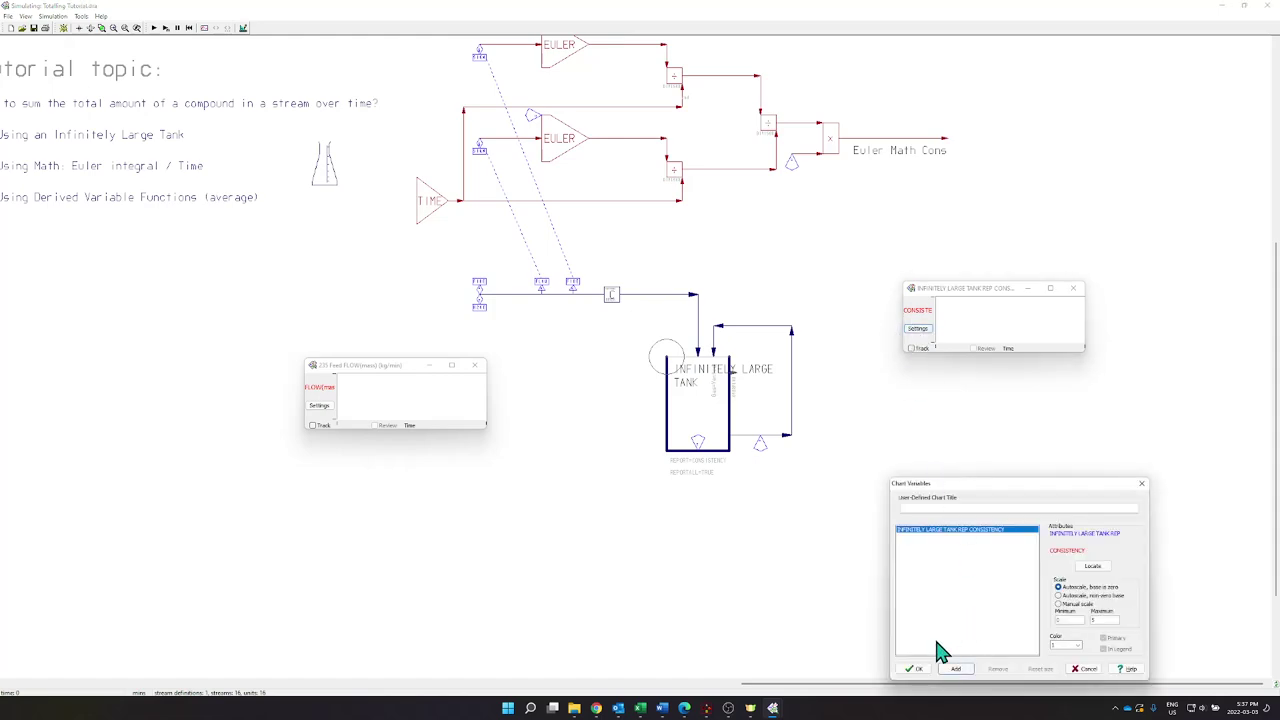
pyautogui.click(955, 669)
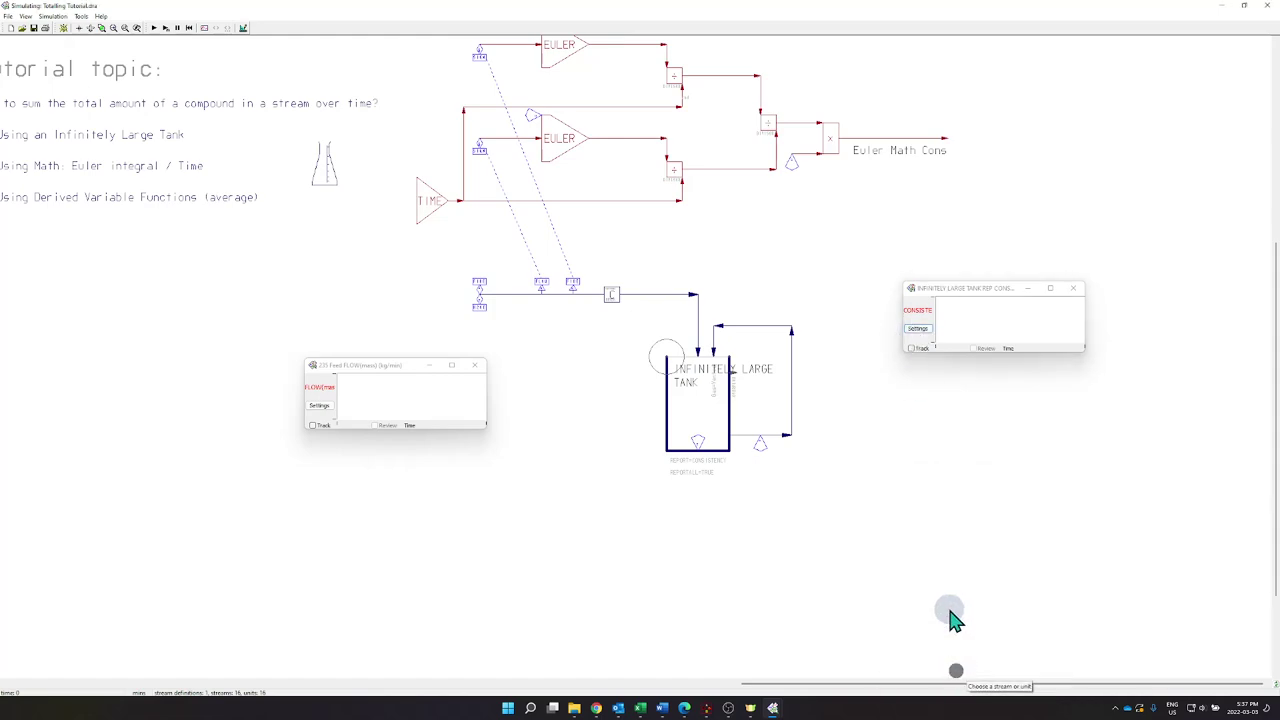
pyautogui.click(905, 143)
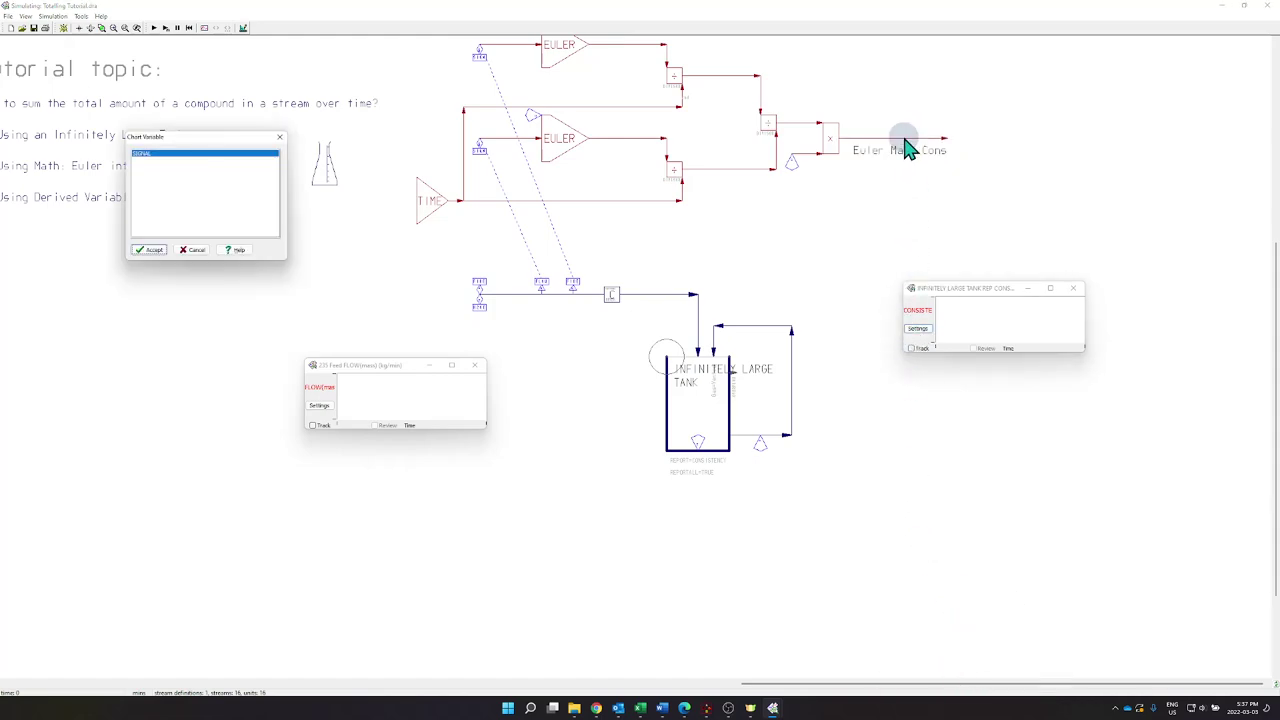
pyautogui.click(160, 255)
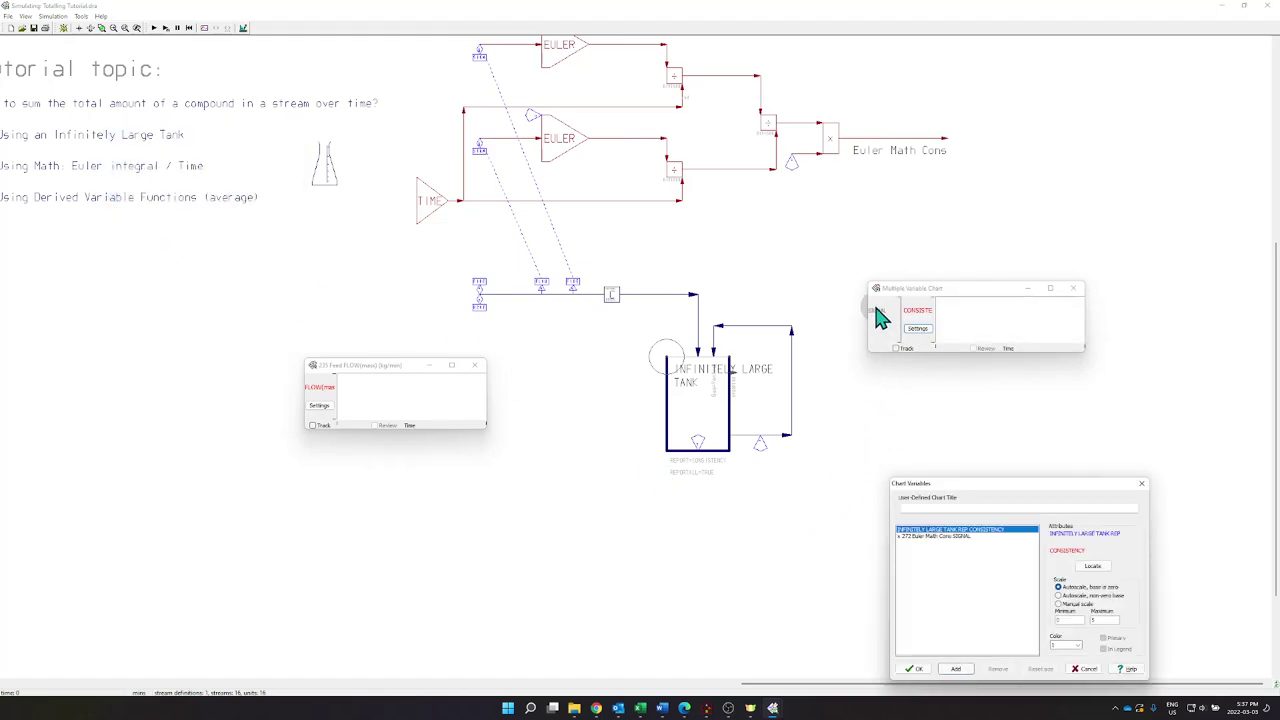
pyautogui.click(914, 670)
# Step: Run the preset number of simulation passes with the start file loaded, and move the charts clear of the flow lines
pyautogui.scroll(1, 629, 451)
pyautogui.scroll(1, 600, 388)
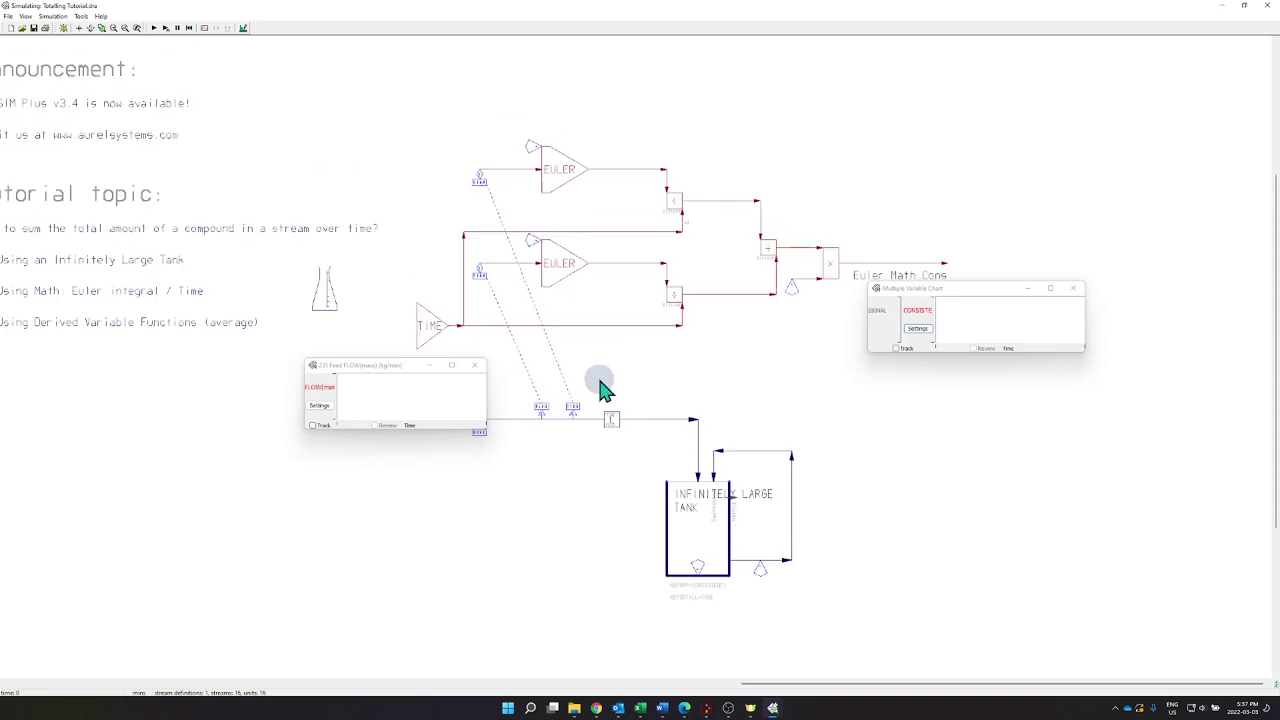
pyautogui.click(166, 30)
pyautogui.click(137, 122)
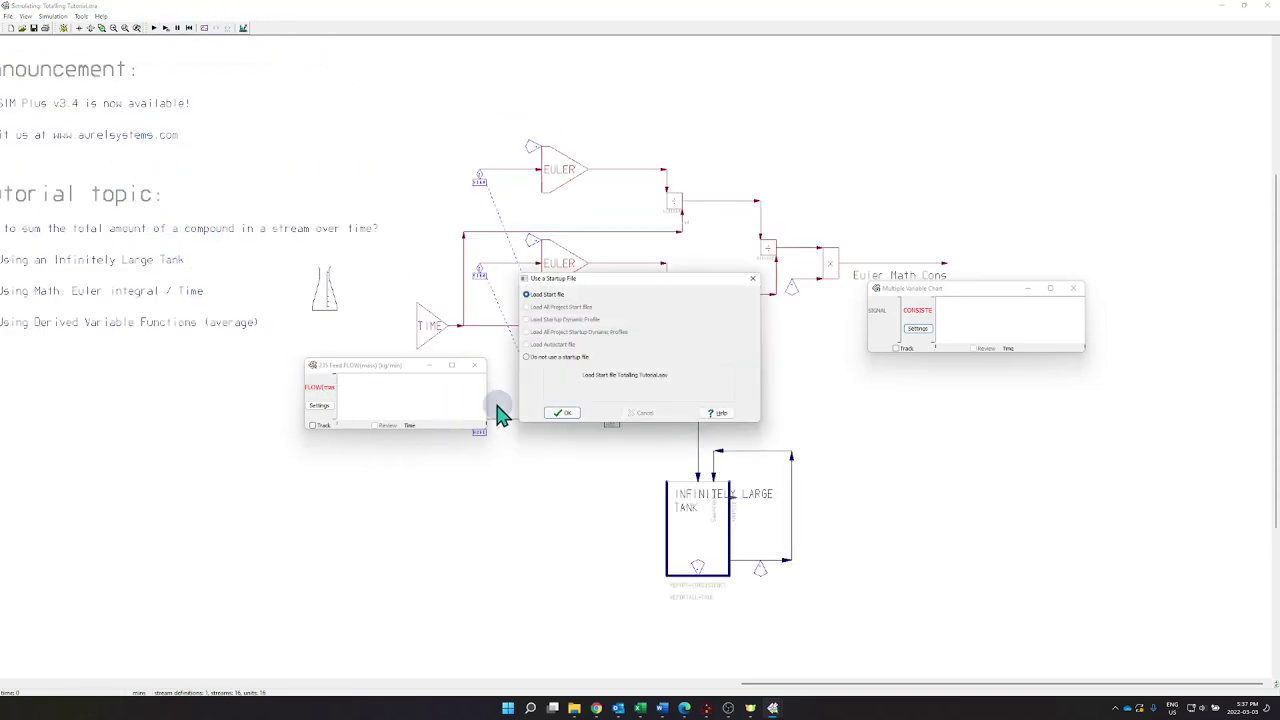
pyautogui.click(562, 412)
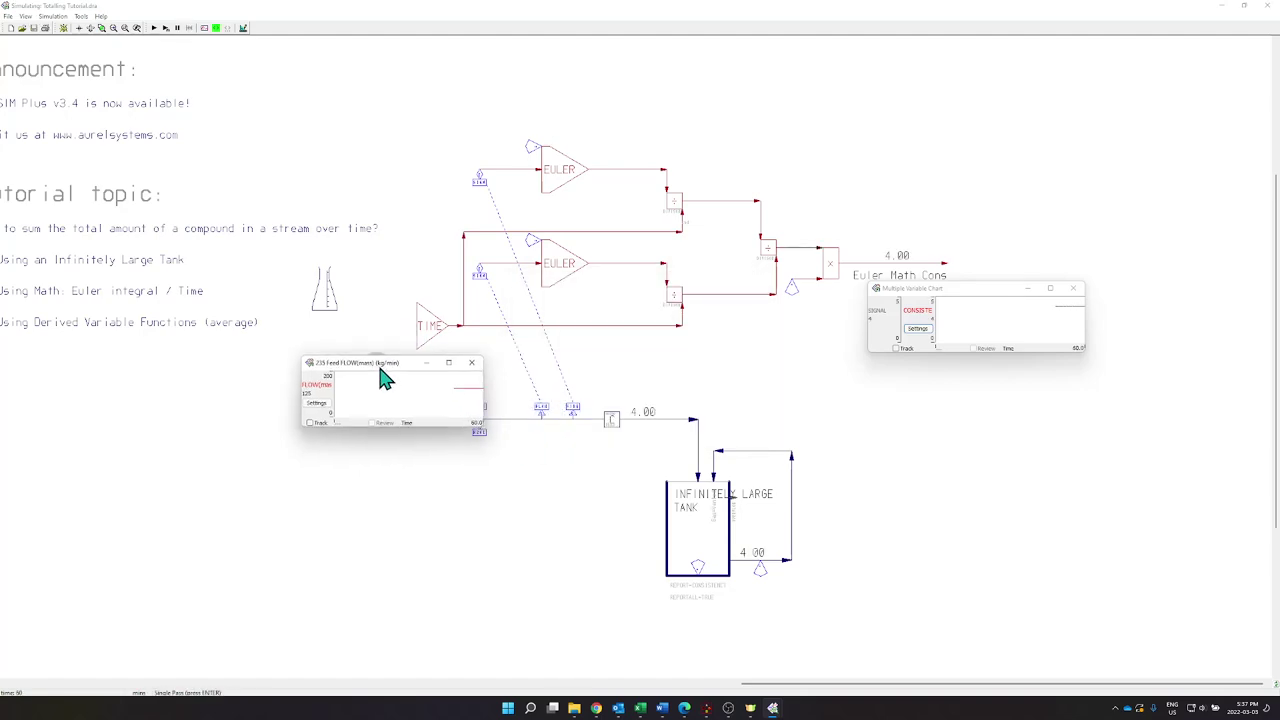
pyautogui.click(930, 292)
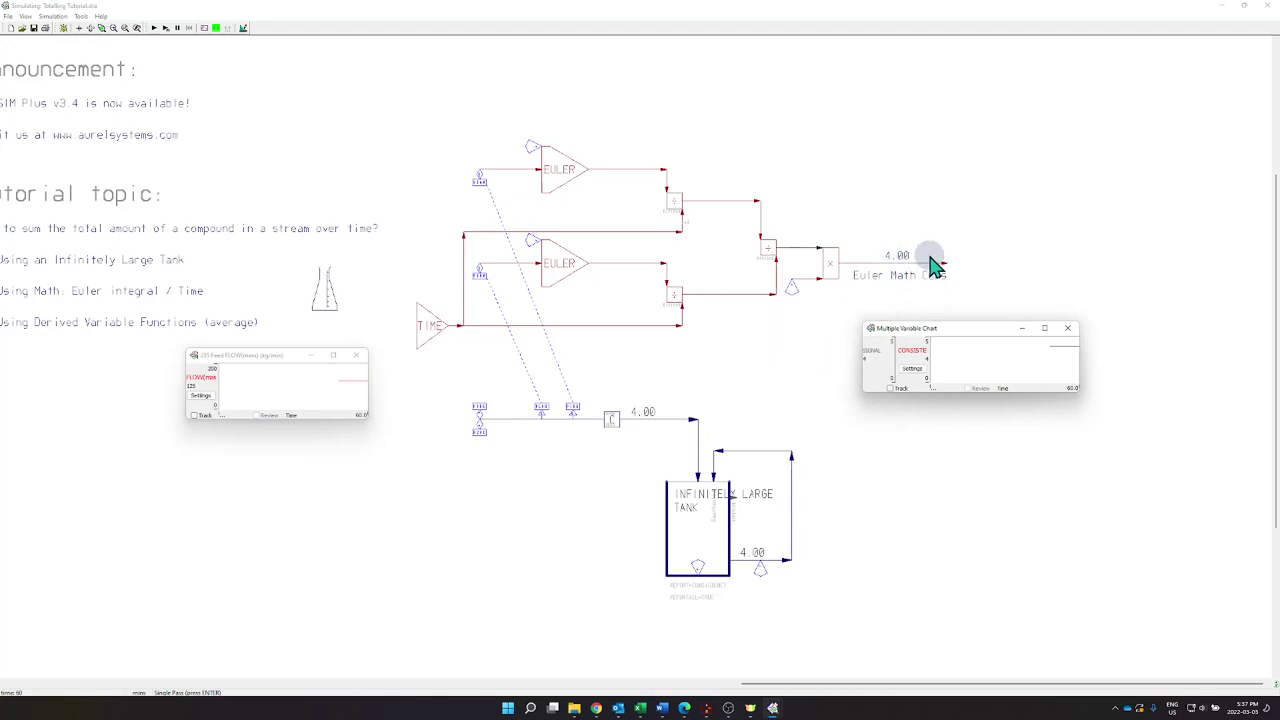
# Step: Open the parameters of the INFINITELY LARGE TANK to check its simulated values
pyautogui.click(733, 543)
pyautogui.doubleClick(734, 543)
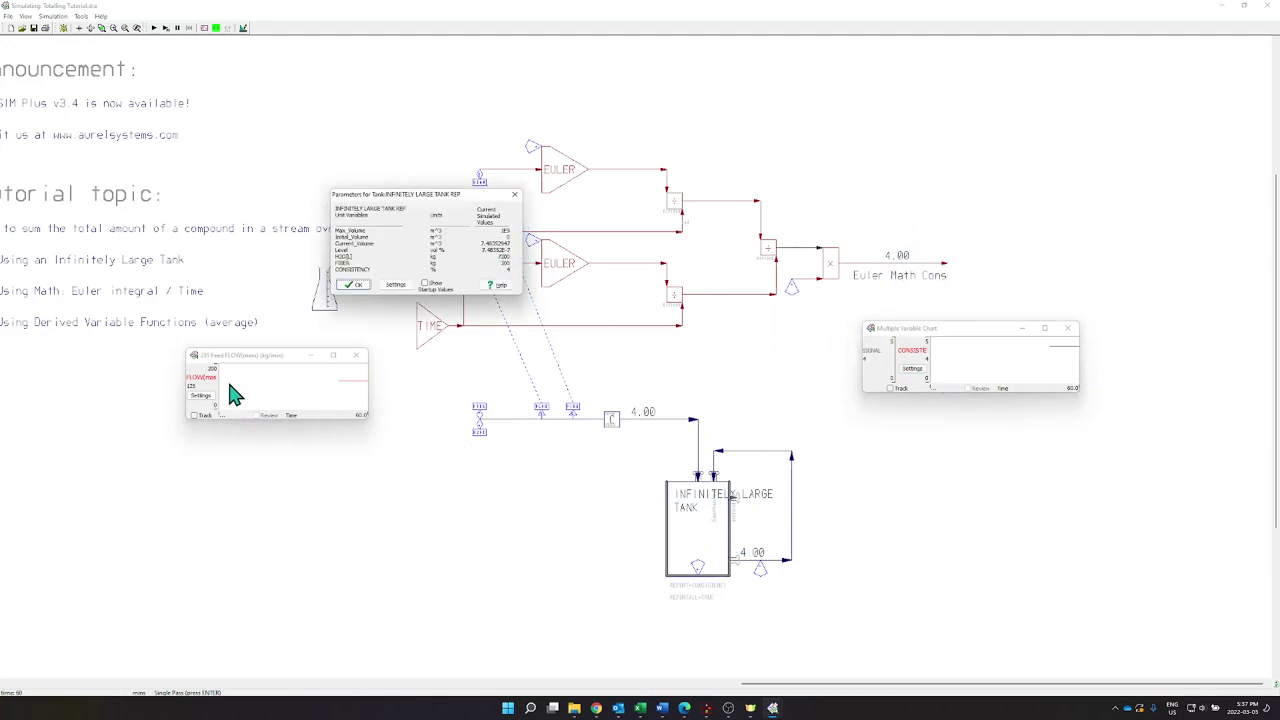
pyautogui.click(166, 27)
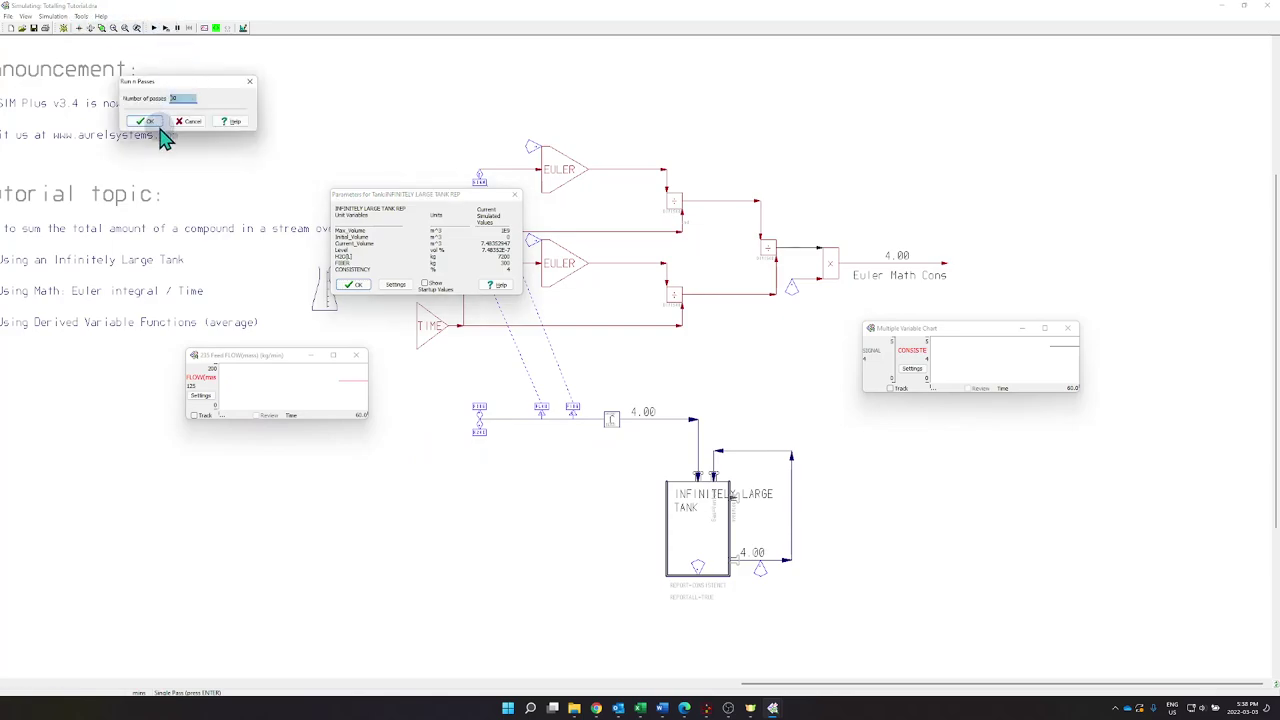
pyautogui.click(472, 428)
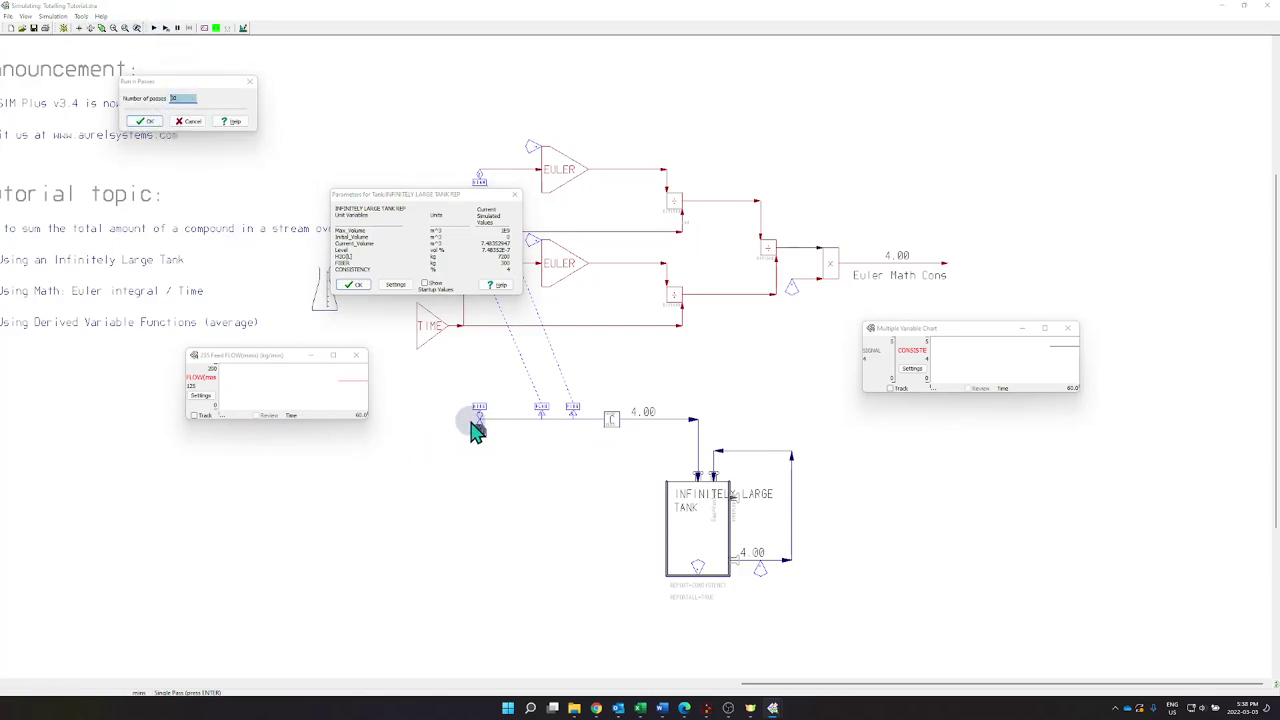
pyautogui.click(186, 122)
# Step: Set the feed stream's H2O[L] specification to 245 and run the preset number of passes again
pyautogui.doubleClick(480, 425)
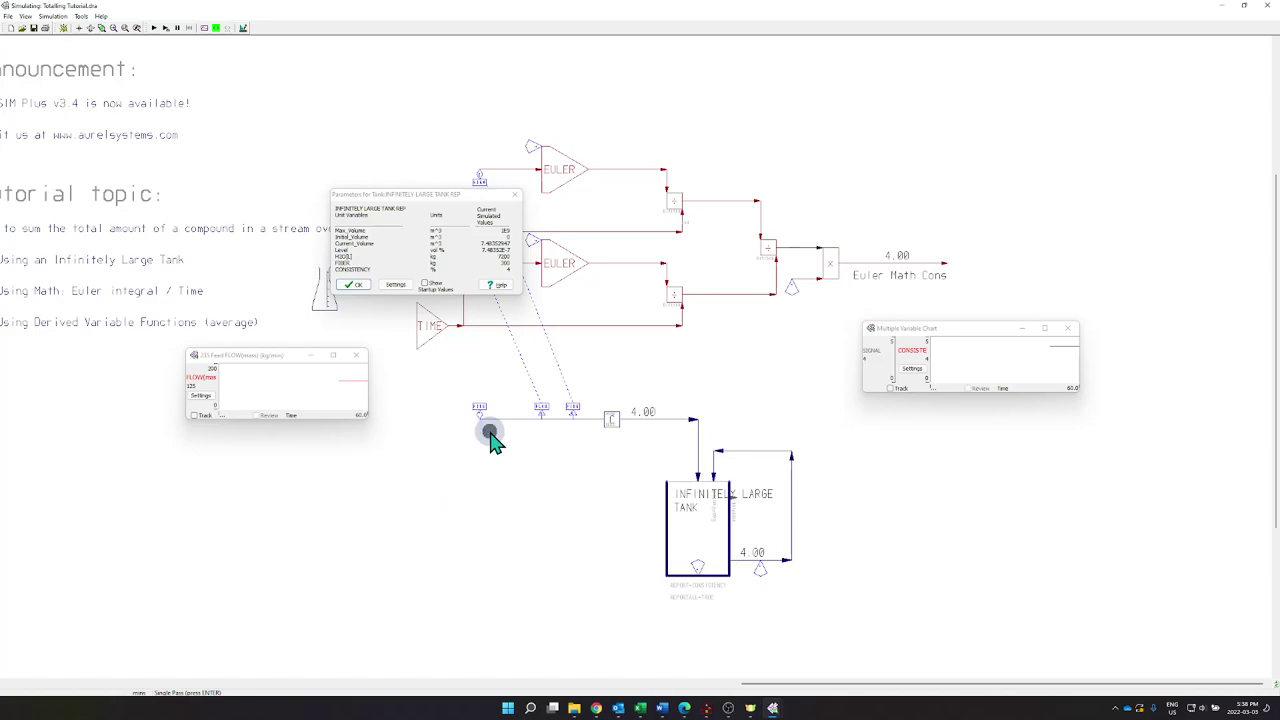
pyautogui.write('240')
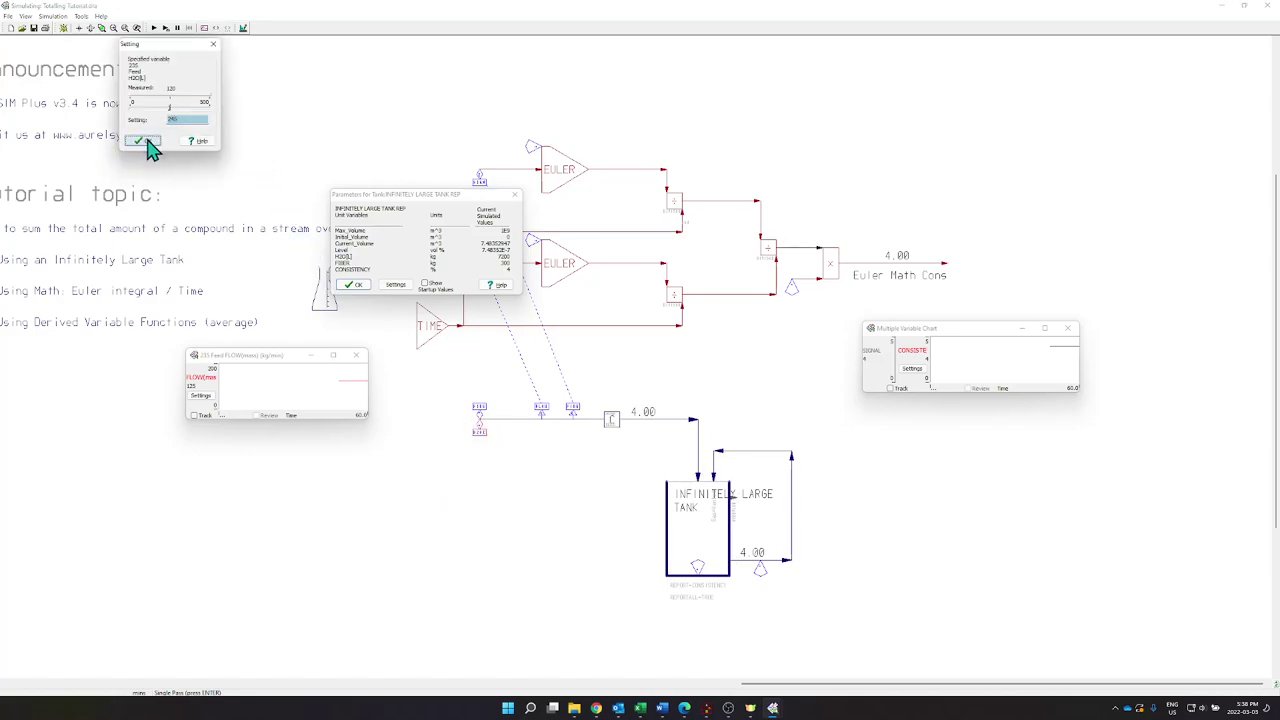
pyautogui.click(145, 142)
pyautogui.click(257, 56)
pyautogui.click(165, 28)
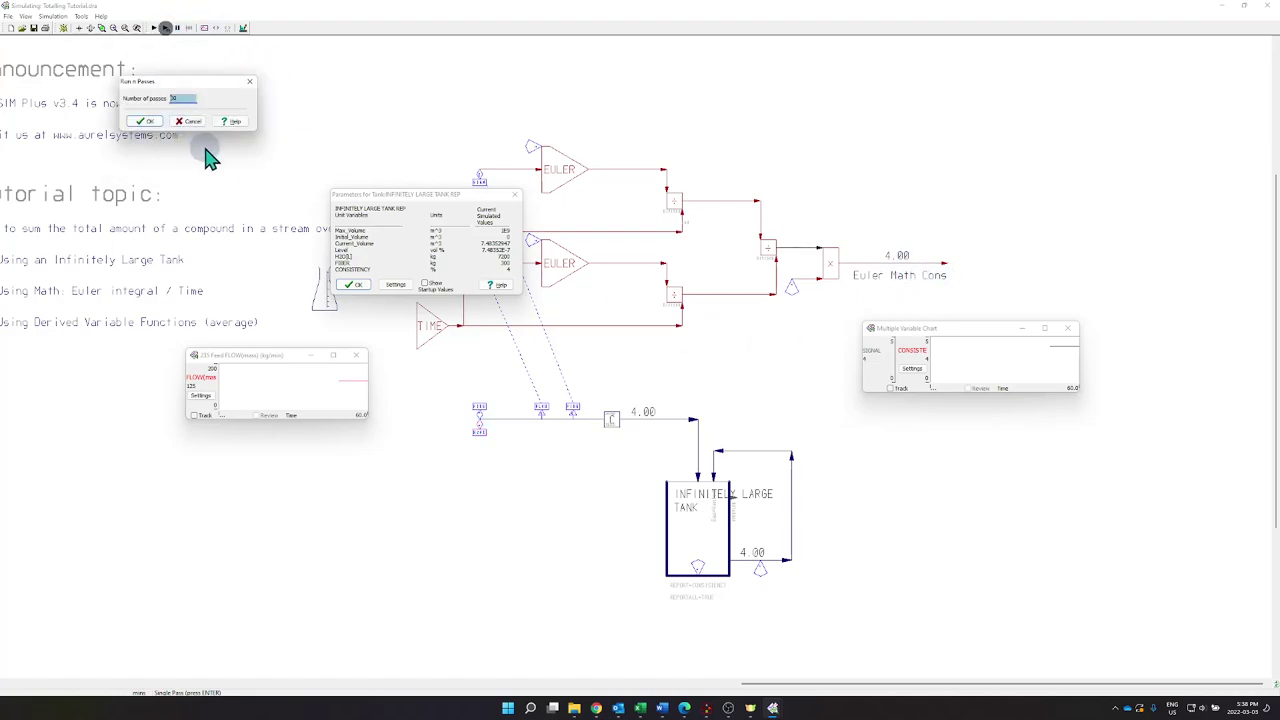
pyautogui.click(135, 124)
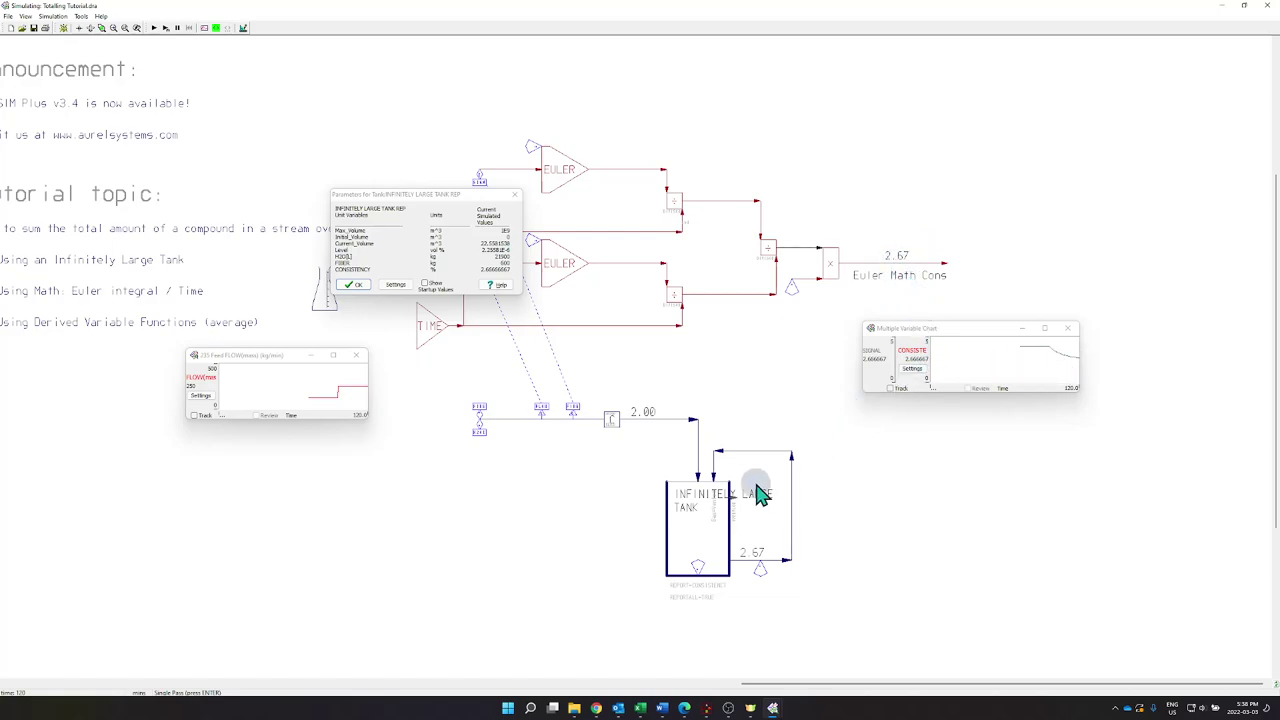
# Step: Close the tank parameters and the TIME unit information, and return to drawing mode, saving the file
pyautogui.click(755, 558)
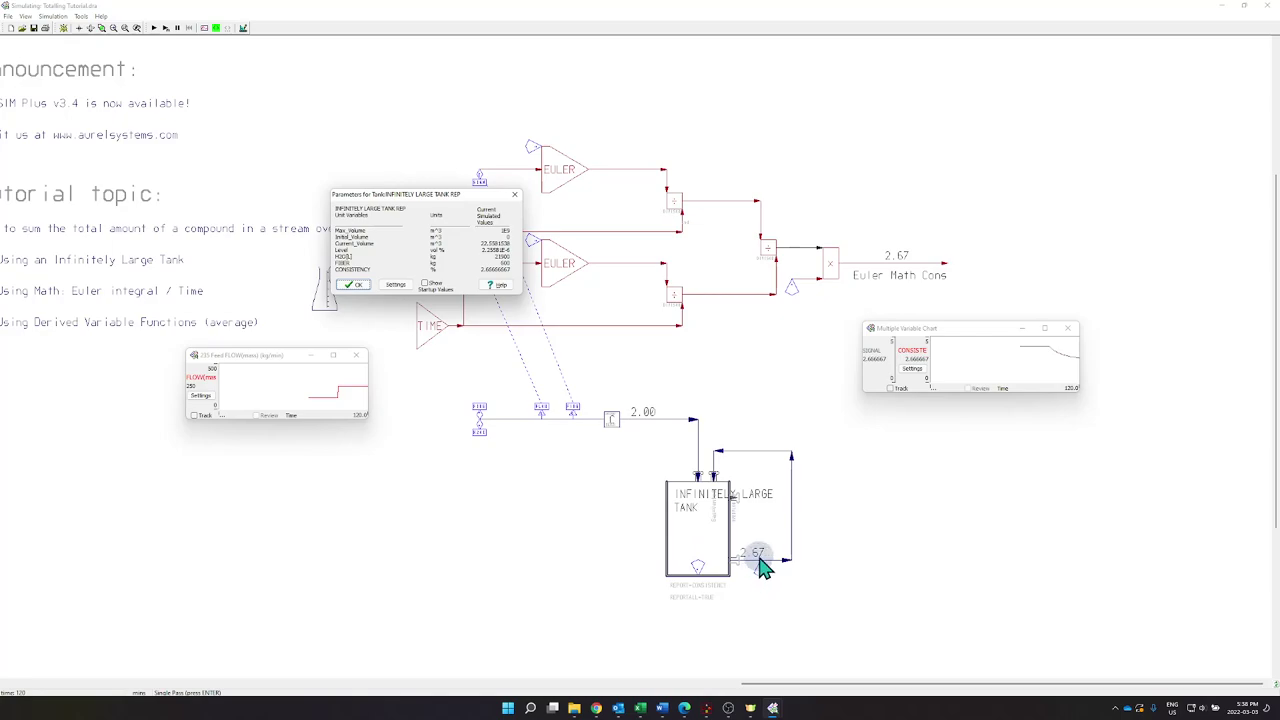
pyautogui.click(356, 286)
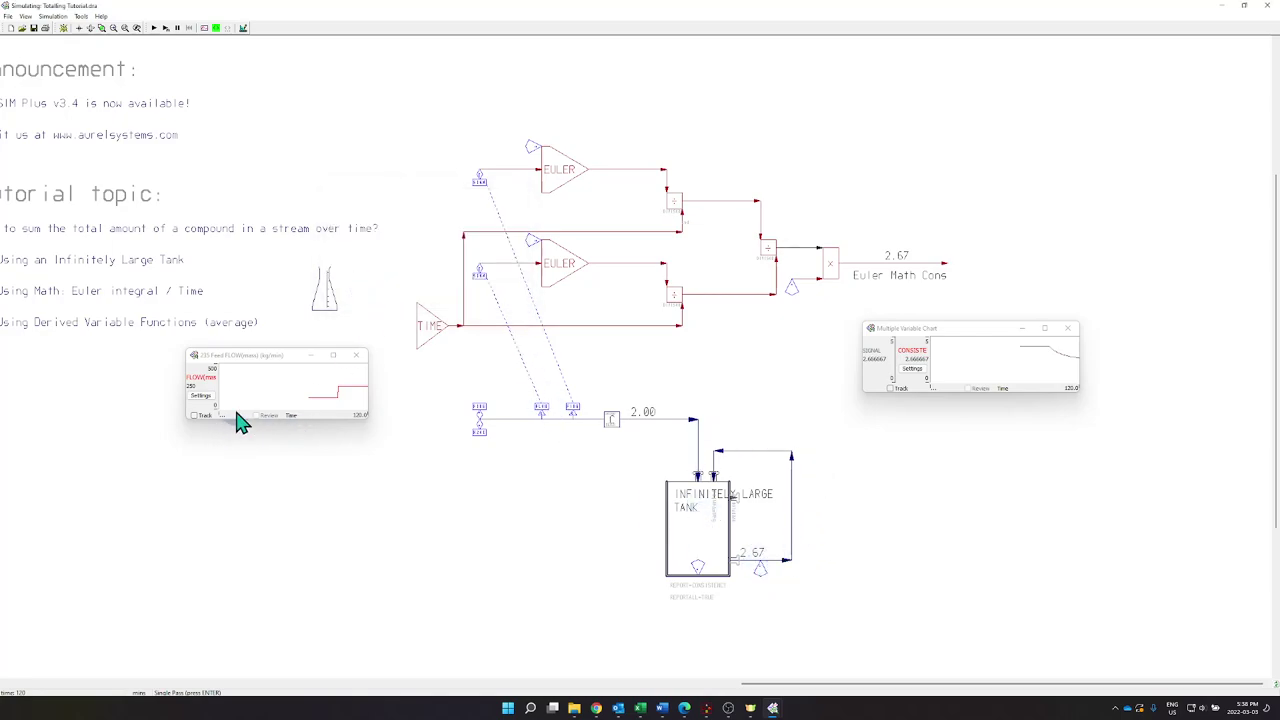
pyautogui.click(136, 434)
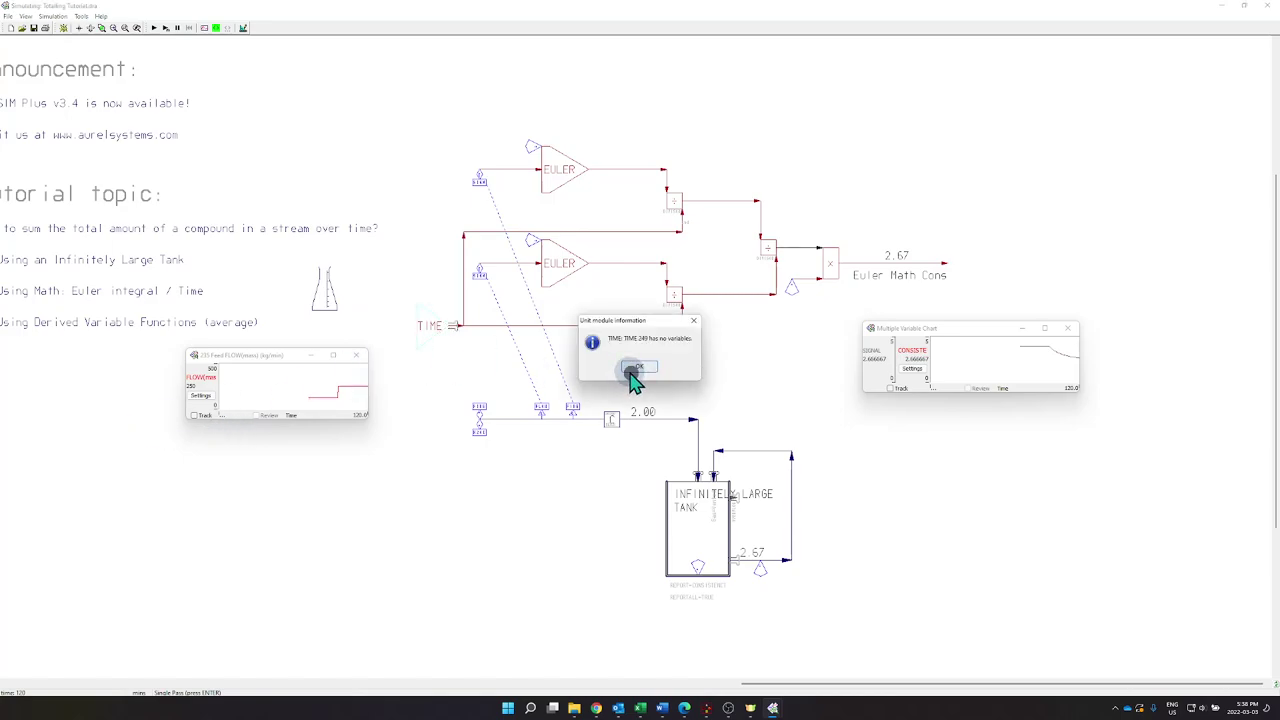
pyautogui.click(638, 368)
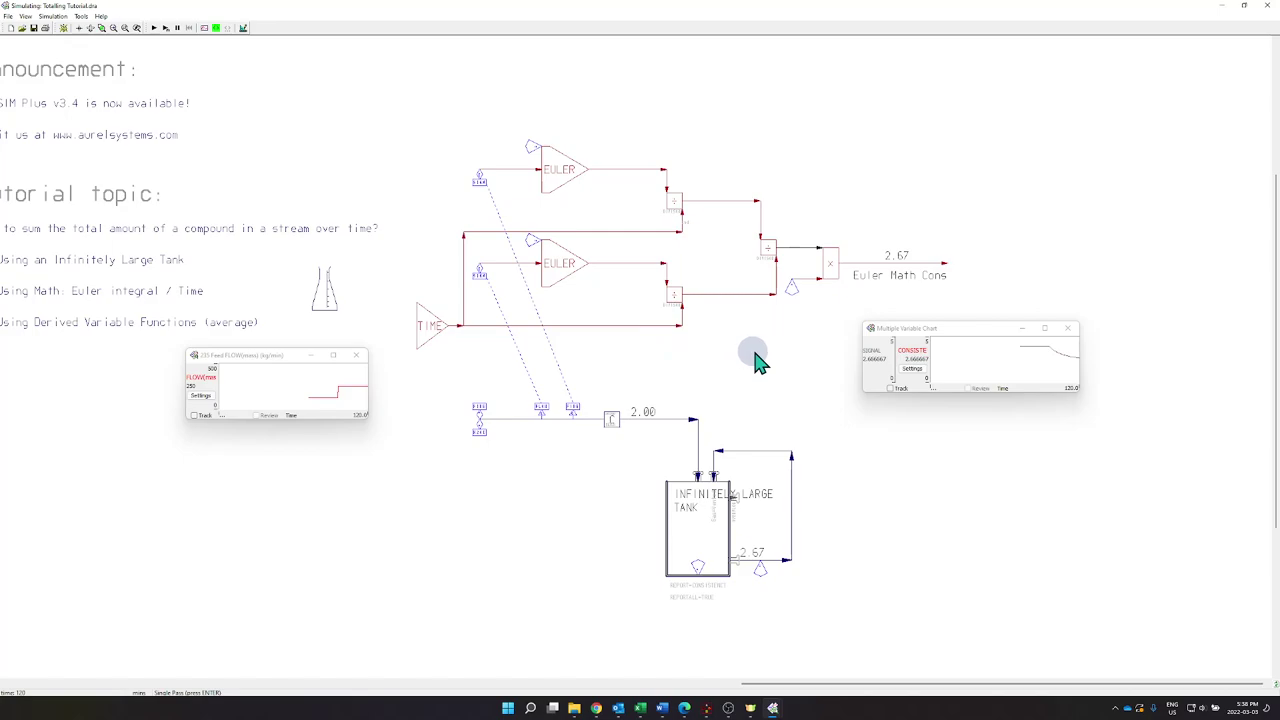
pyautogui.click(243, 29)
pyautogui.click(591, 423)
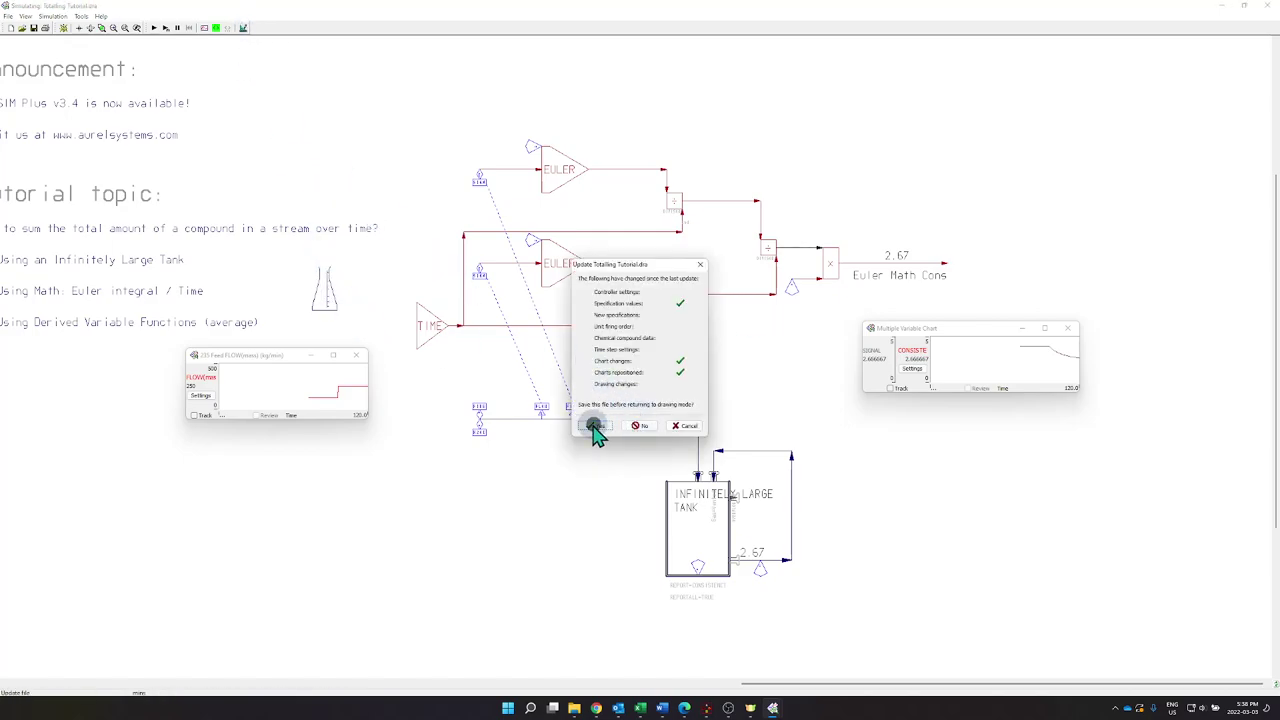
# Step: Open the derived variables of the stream definition from the flask symbol beside the tutorial topic list
pyautogui.scroll(-1, 543, 410)
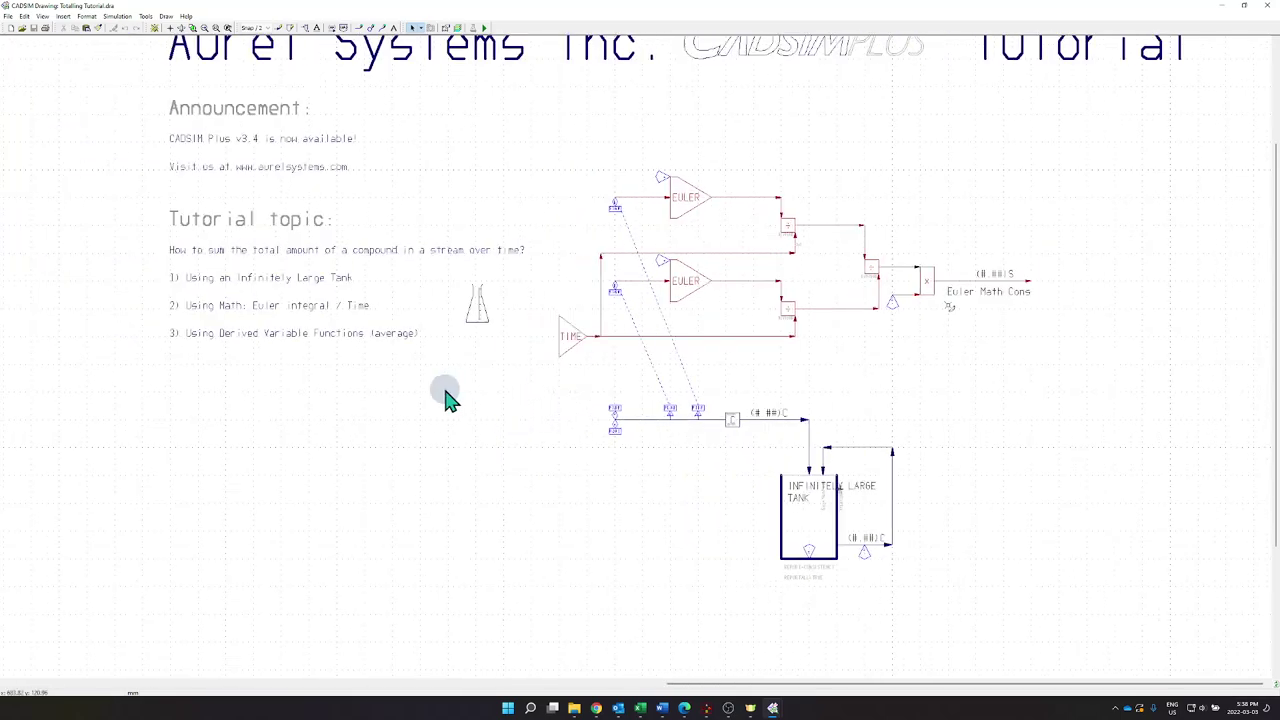
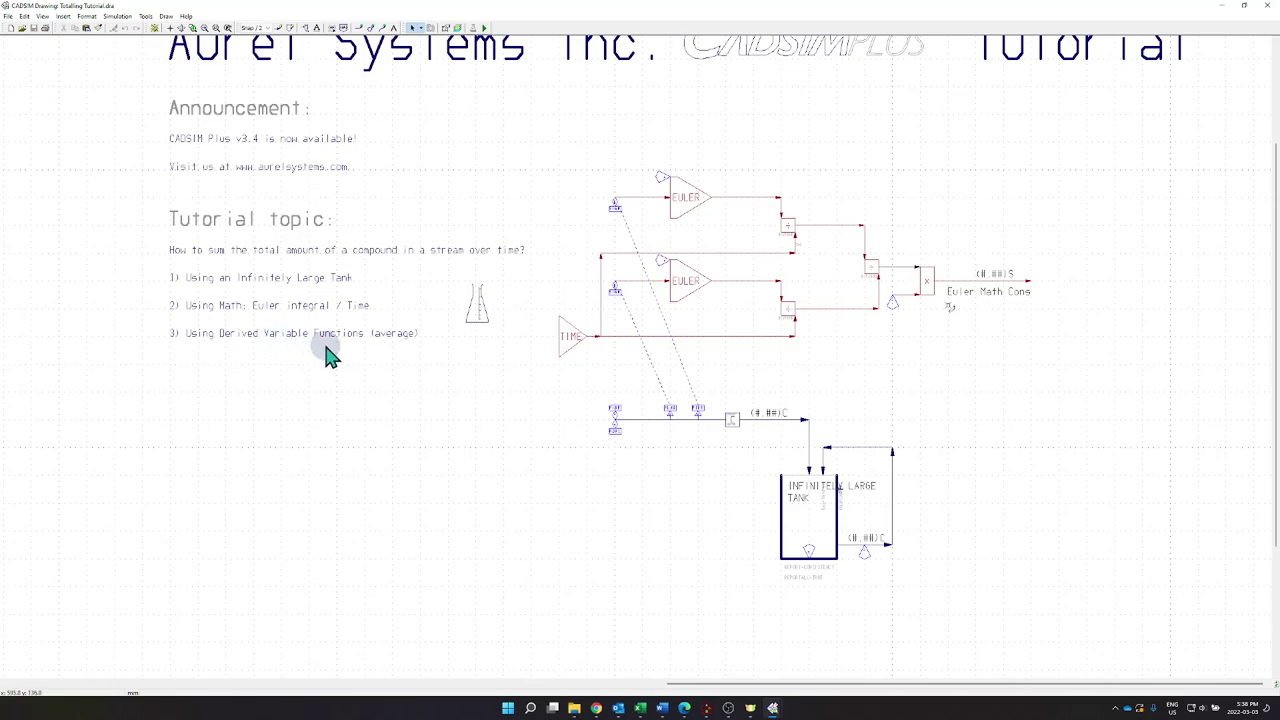
pyautogui.scroll(2, 443, 356)
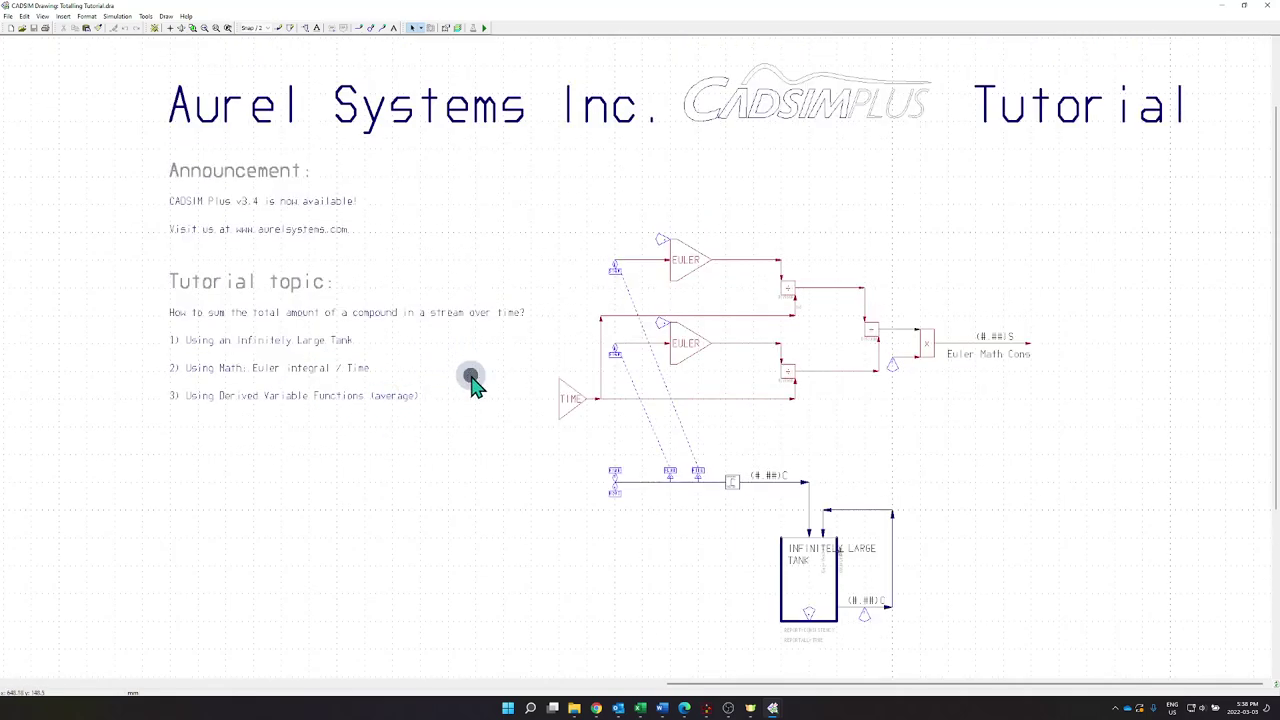
pyautogui.doubleClick(473, 379)
pyautogui.click(259, 308)
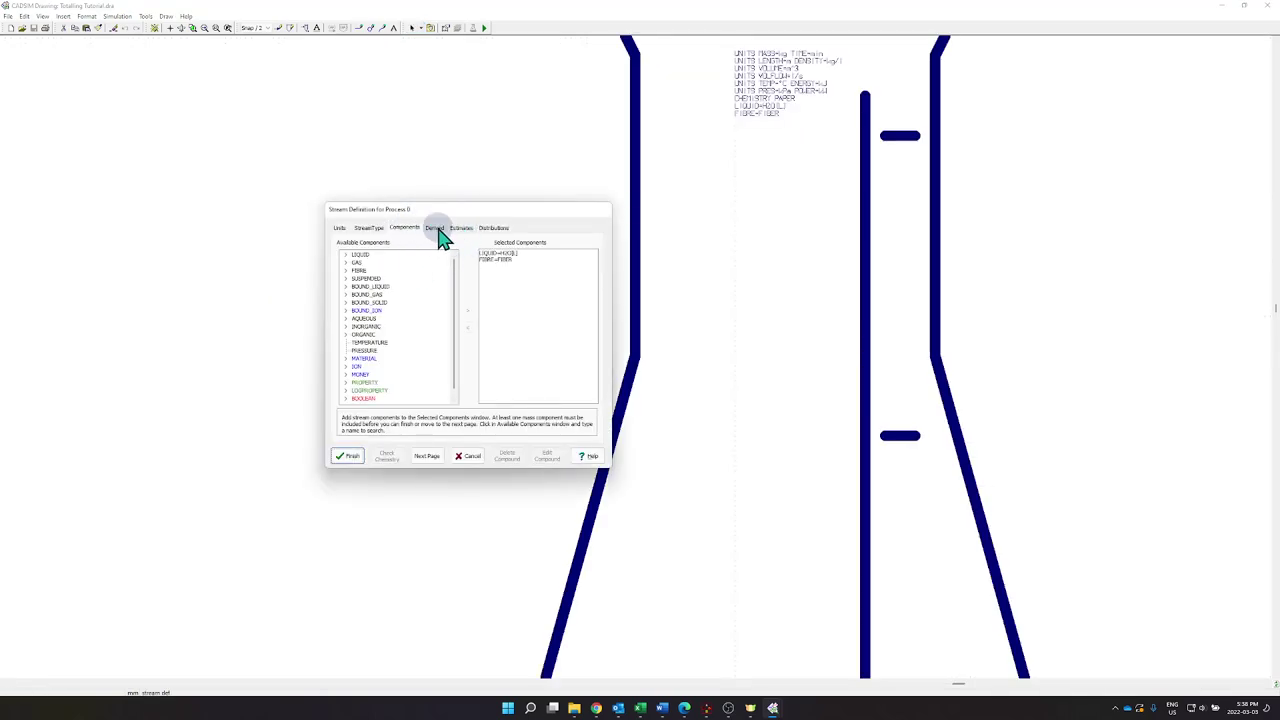
pyautogui.click(434, 228)
# Step: Create a derived Function variable named AvgFlo that takes the average of FLOW
pyautogui.click(366, 259)
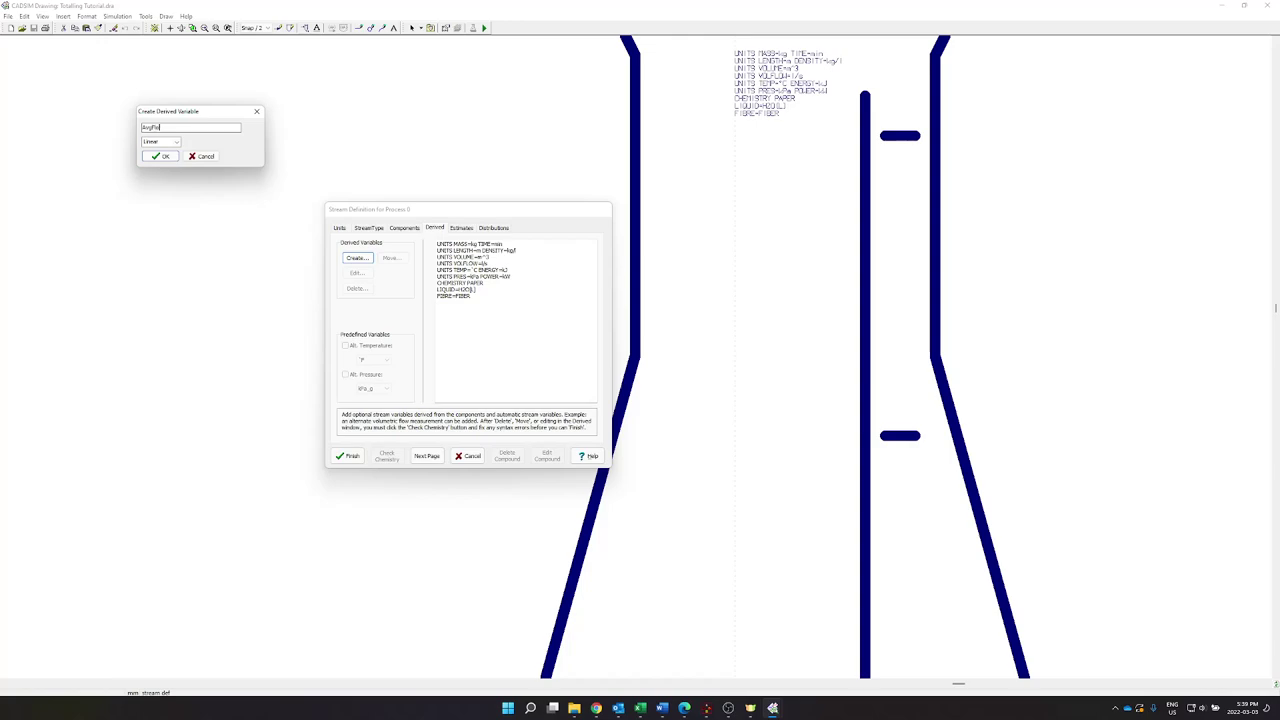
pyautogui.click(161, 143)
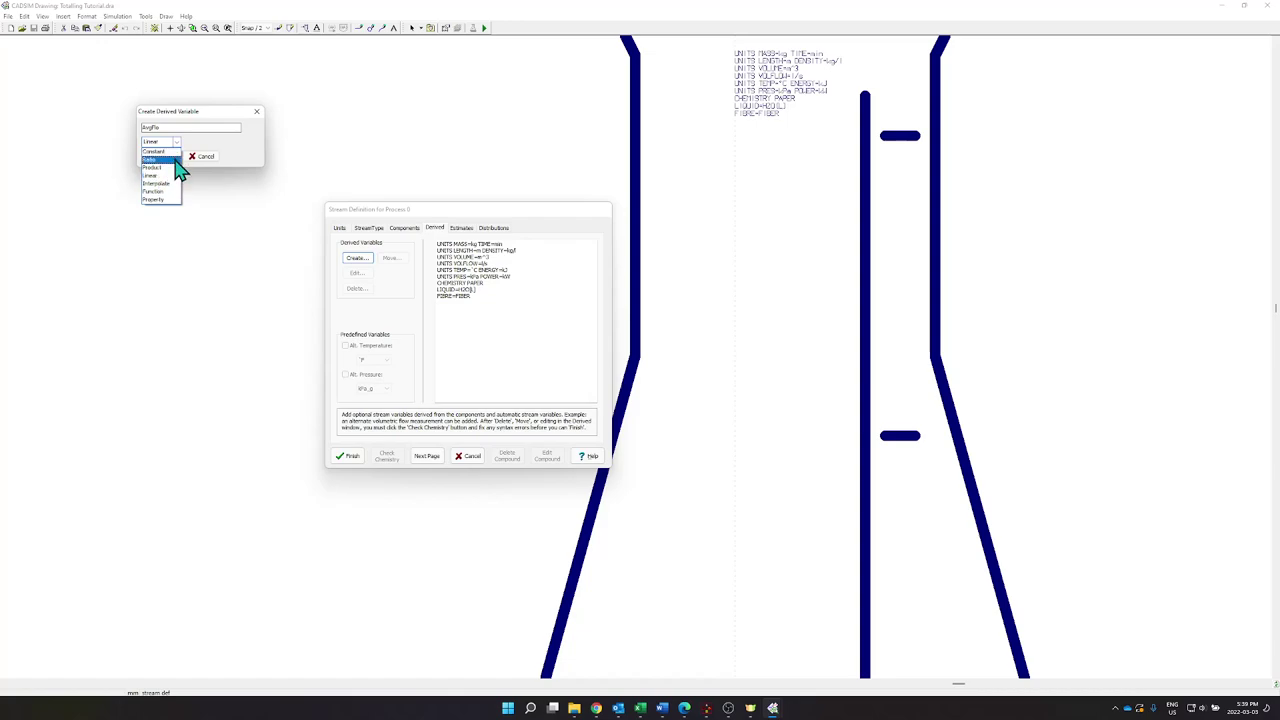
pyautogui.click(168, 194)
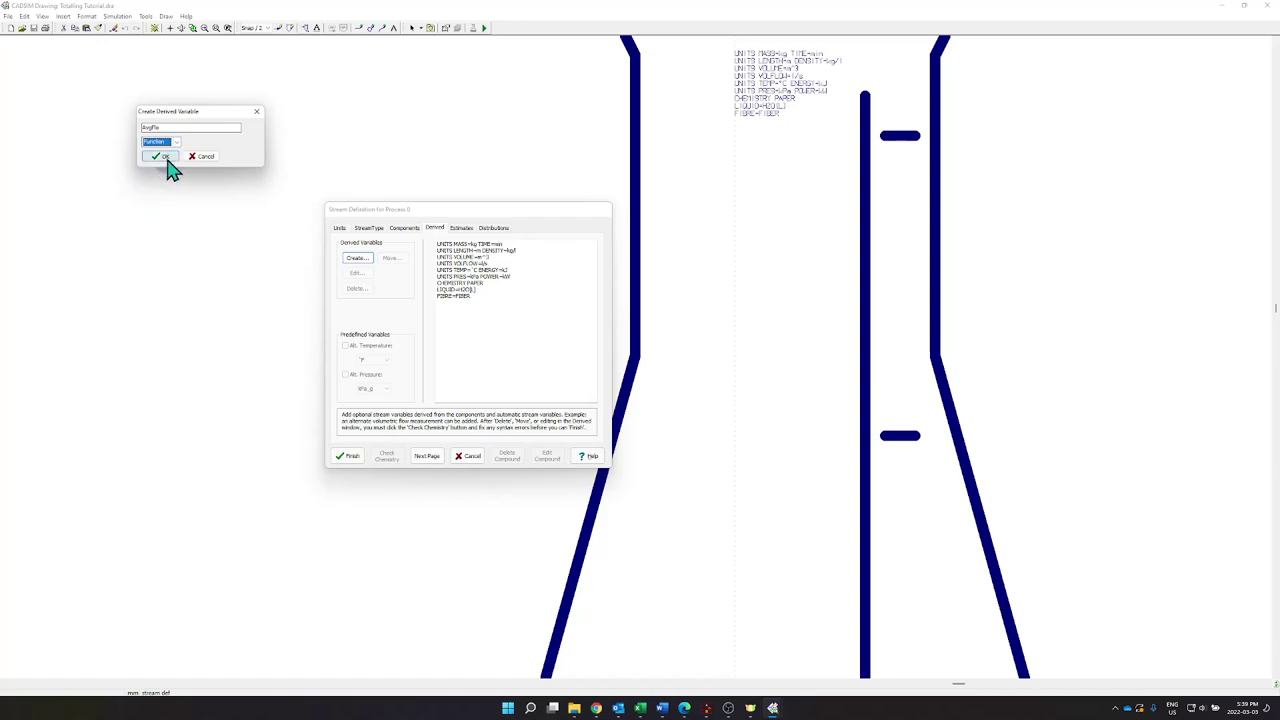
pyautogui.click(164, 157)
pyautogui.click(172, 152)
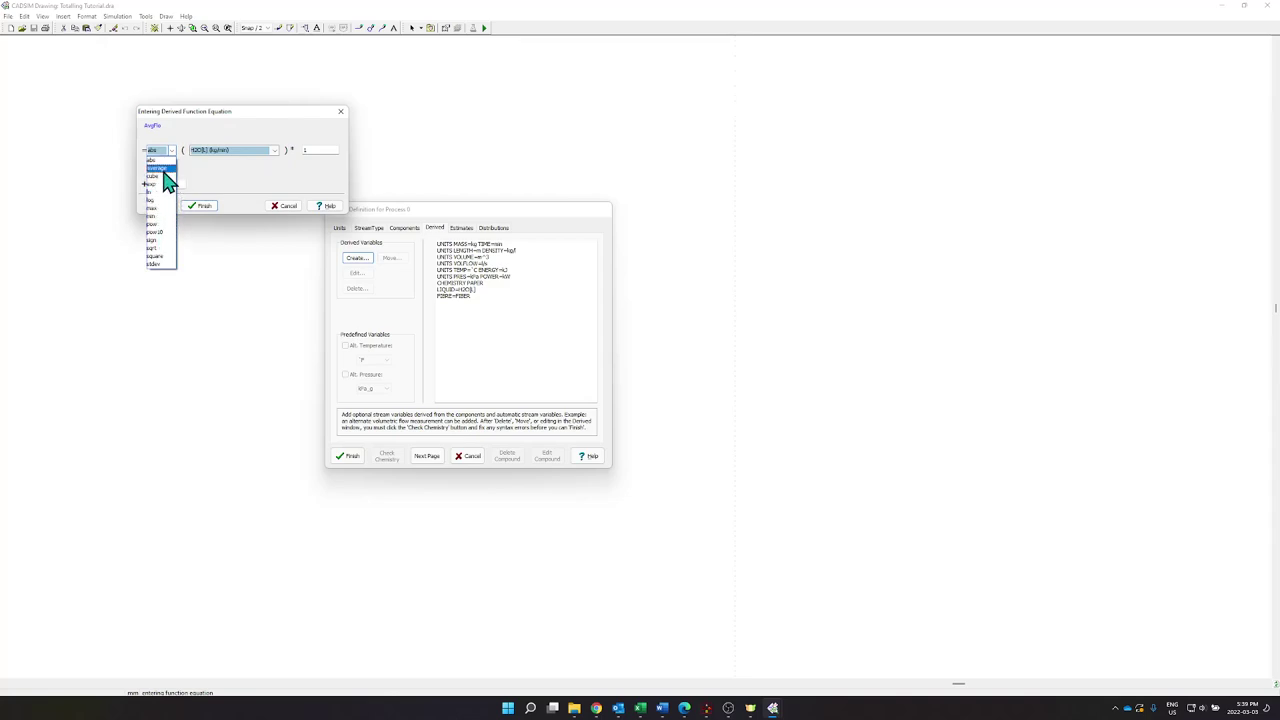
pyautogui.click(160, 168)
pyautogui.click(212, 150)
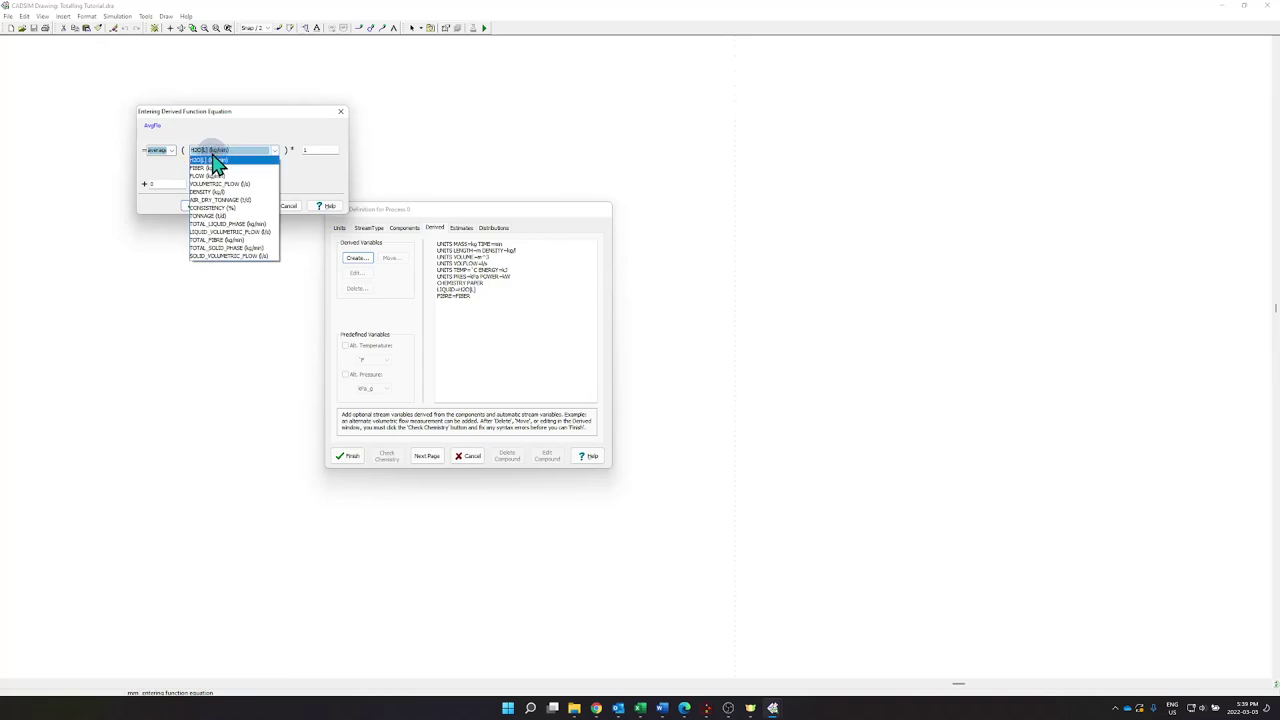
pyautogui.click(214, 177)
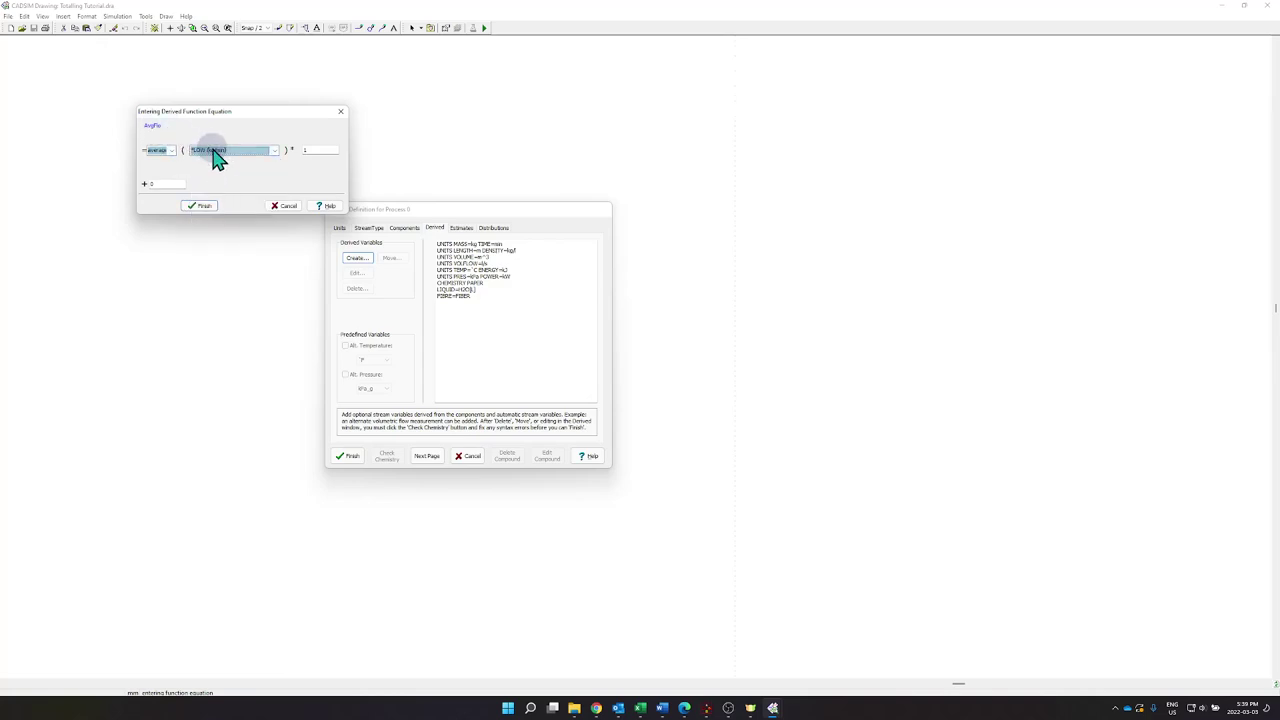
pyautogui.click(197, 208)
# Step: Create a second derived Function variable named AvgFib that takes the average of FIBER
pyautogui.click(358, 262)
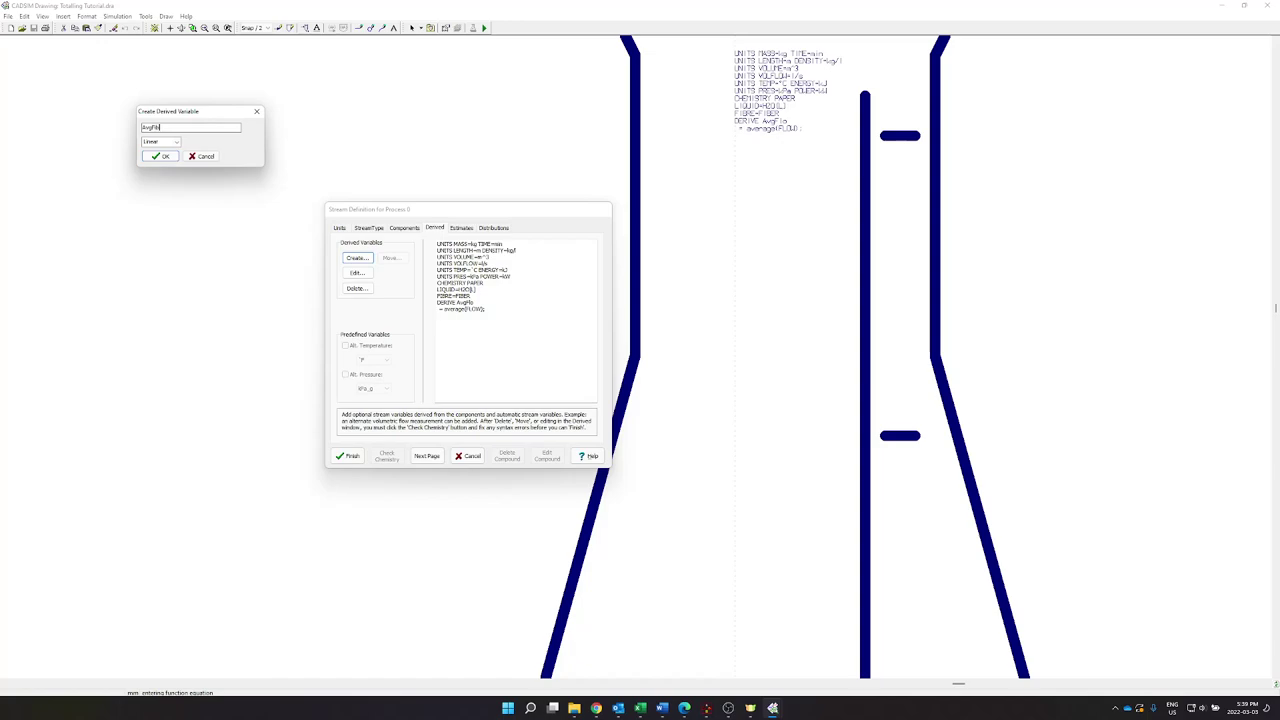
pyautogui.click(177, 142)
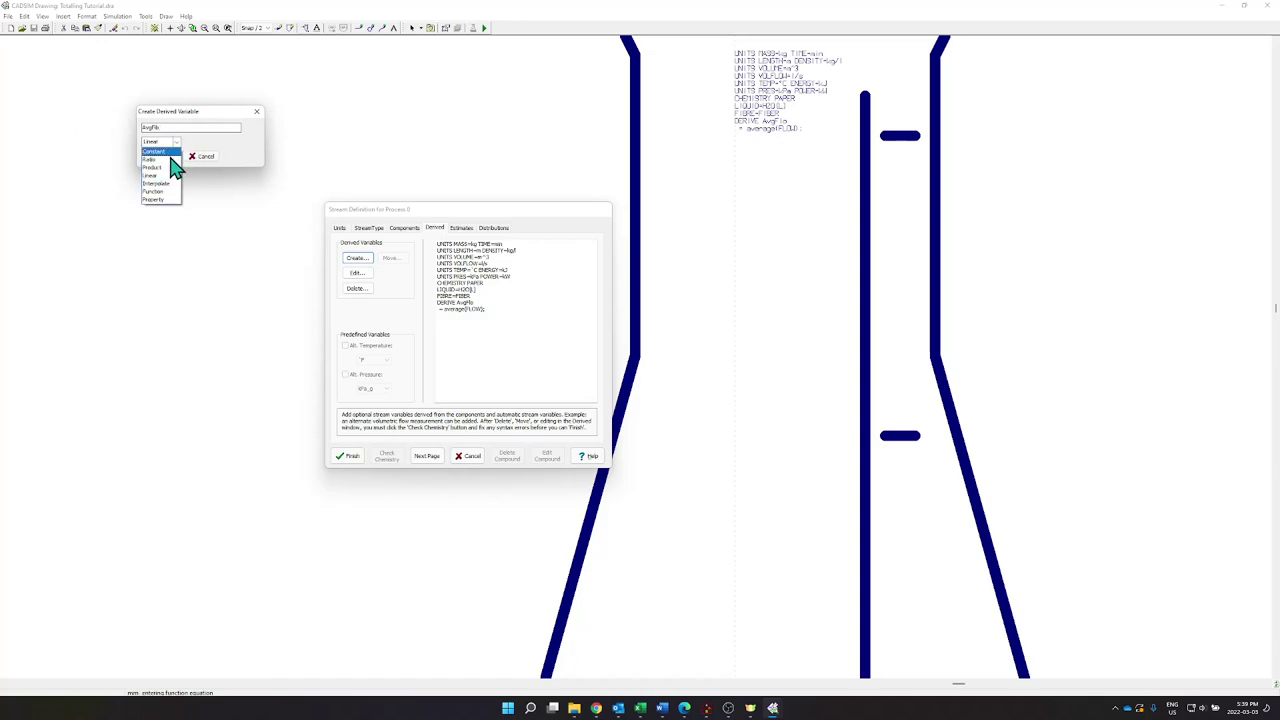
pyautogui.click(163, 198)
pyautogui.click(158, 160)
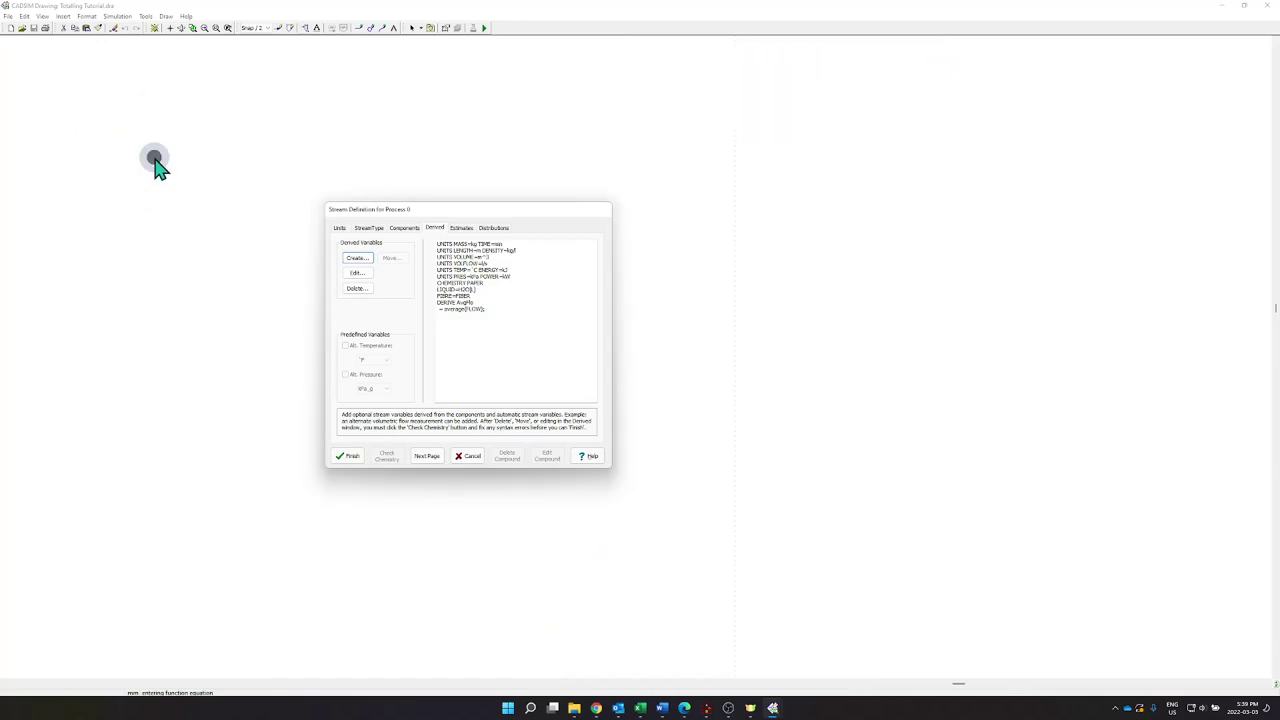
pyautogui.click(171, 152)
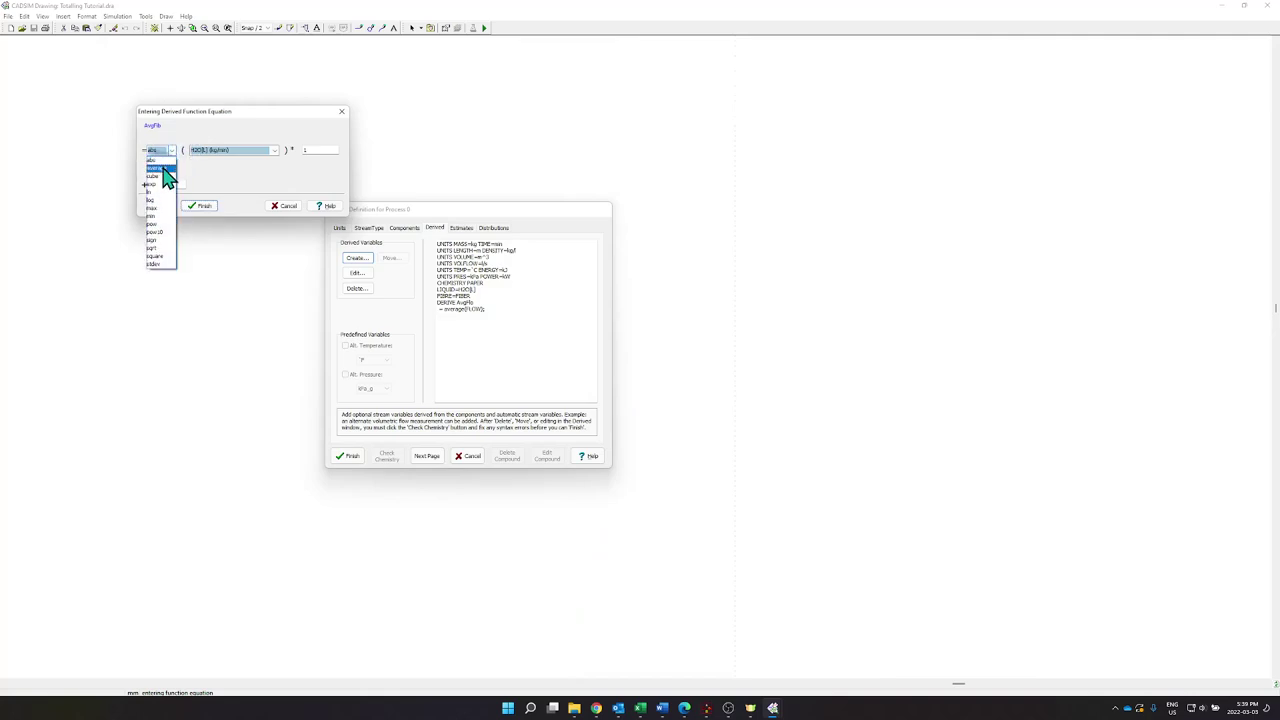
pyautogui.click(163, 169)
pyautogui.click(205, 152)
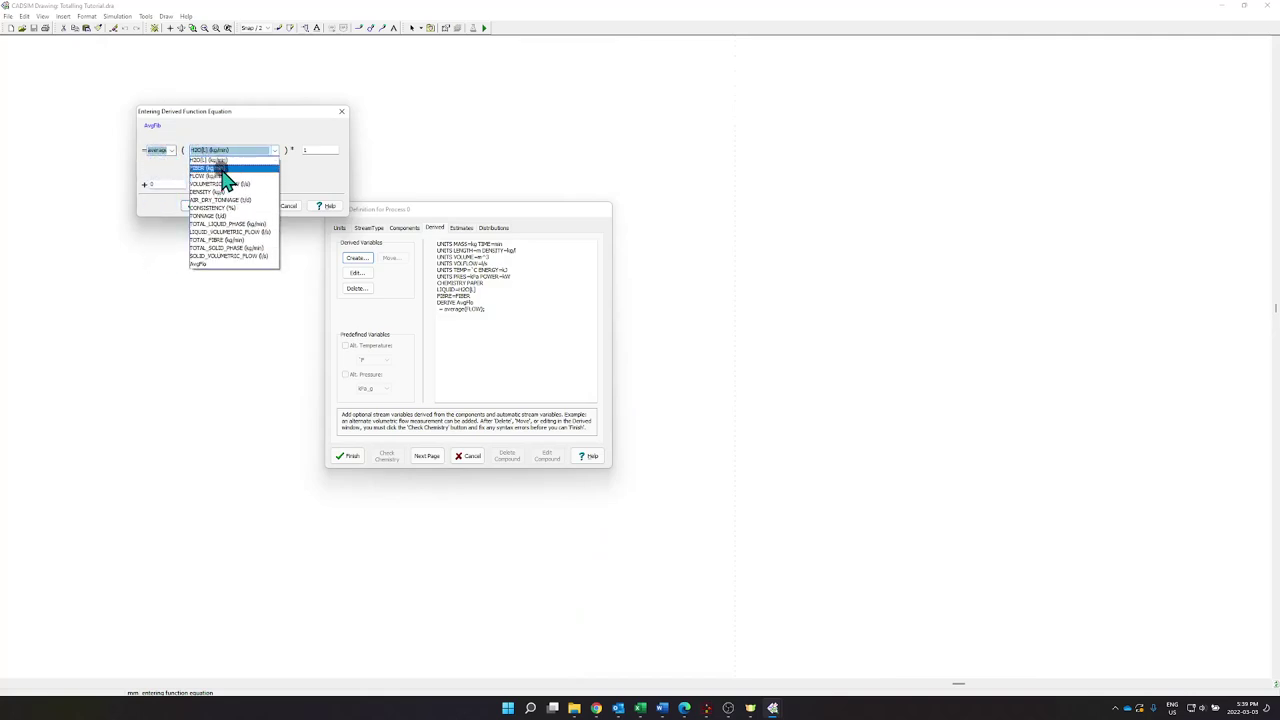
pyautogui.click(222, 169)
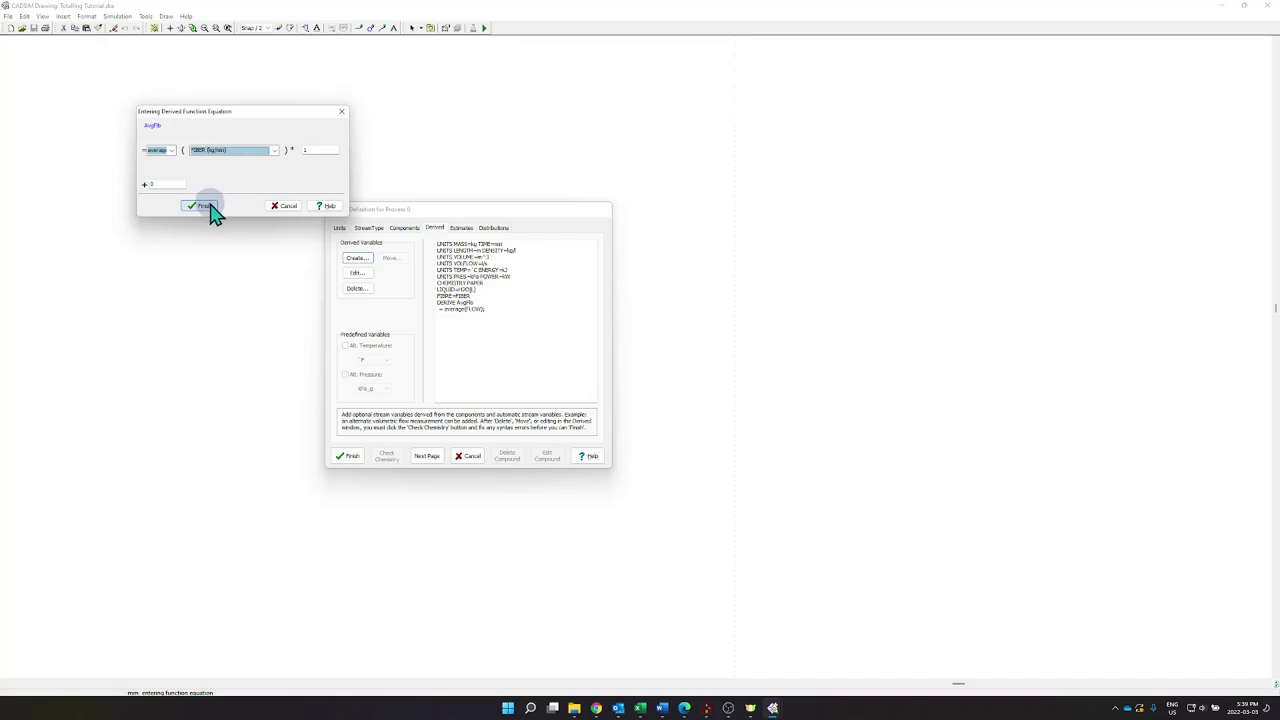
pyautogui.click(203, 206)
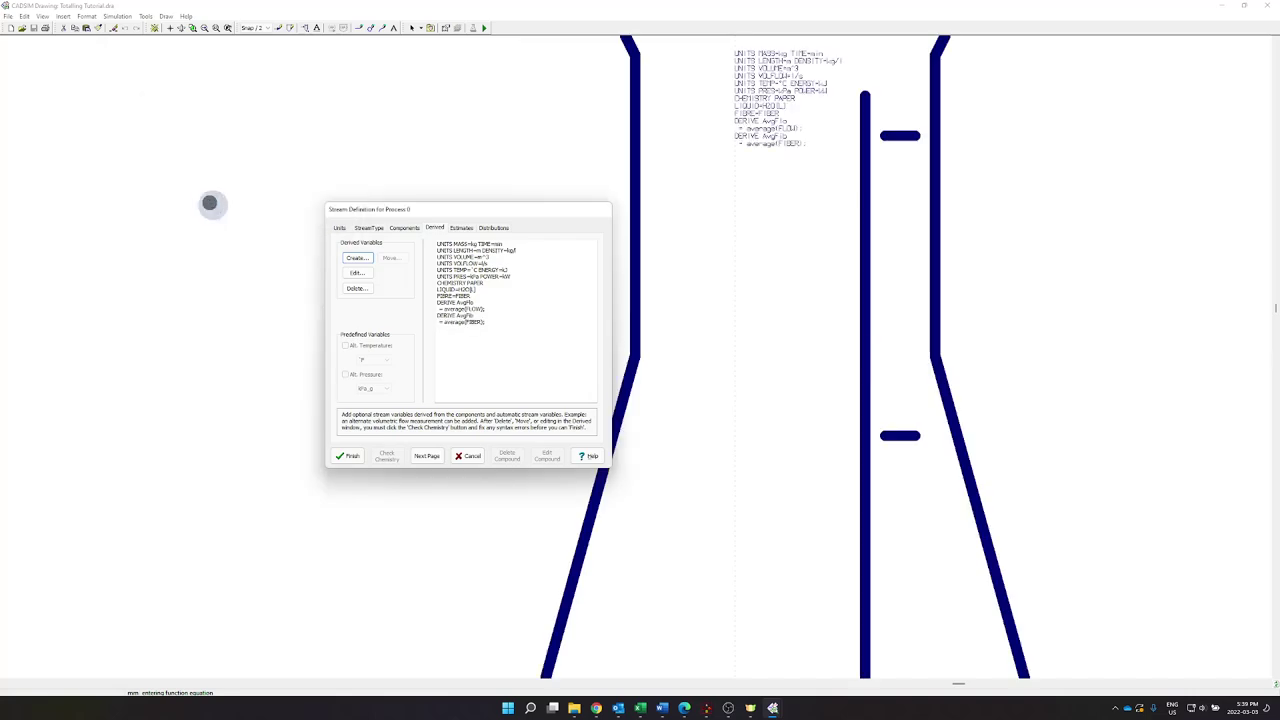
# Step: Create a derived Function variable named AvgCon that averages CONSISTENCY, and finish the stream definition
pyautogui.click(360, 260)
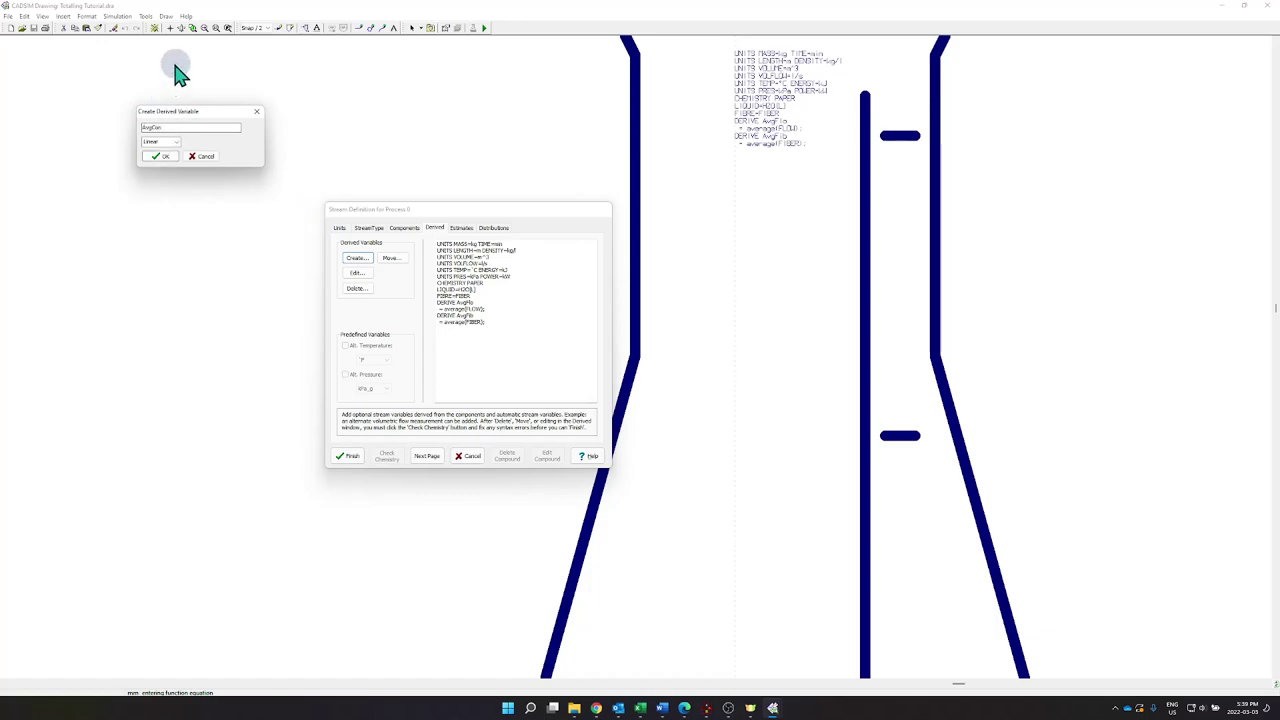
pyautogui.click(172, 142)
pyautogui.click(156, 190)
pyautogui.click(158, 156)
pyautogui.click(170, 151)
pyautogui.click(160, 176)
pyautogui.click(192, 149)
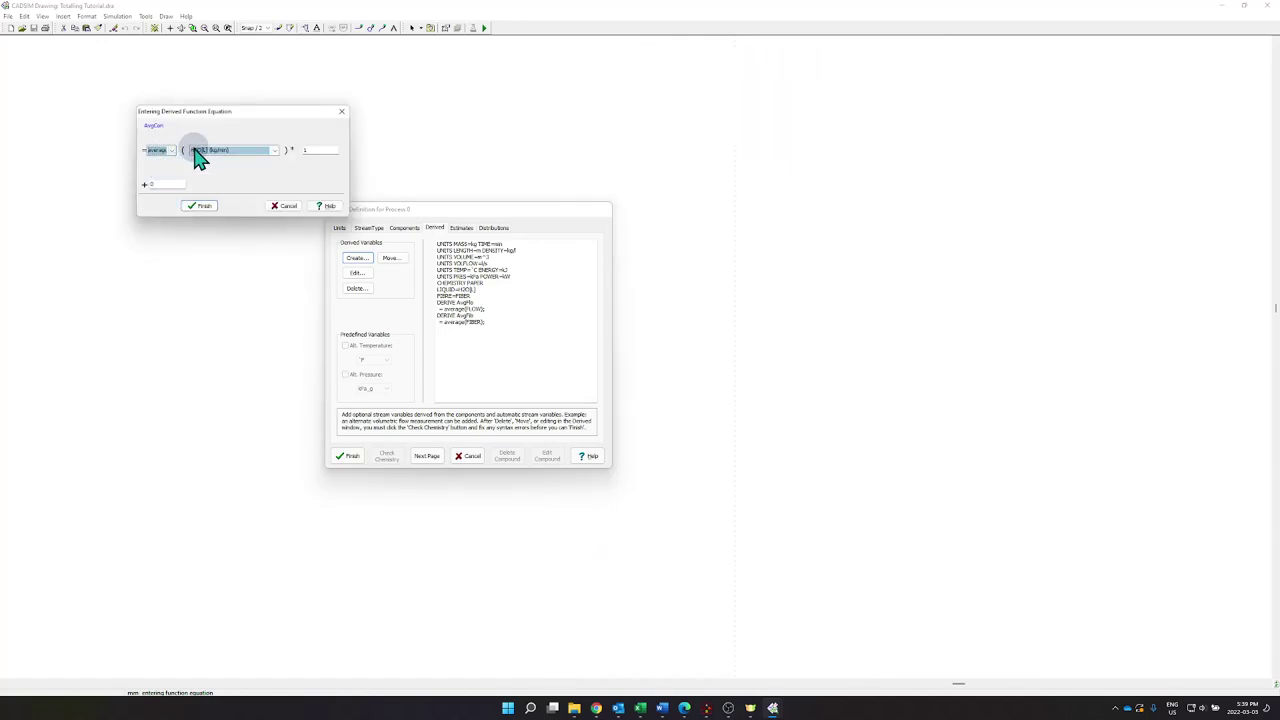
pyautogui.click(209, 208)
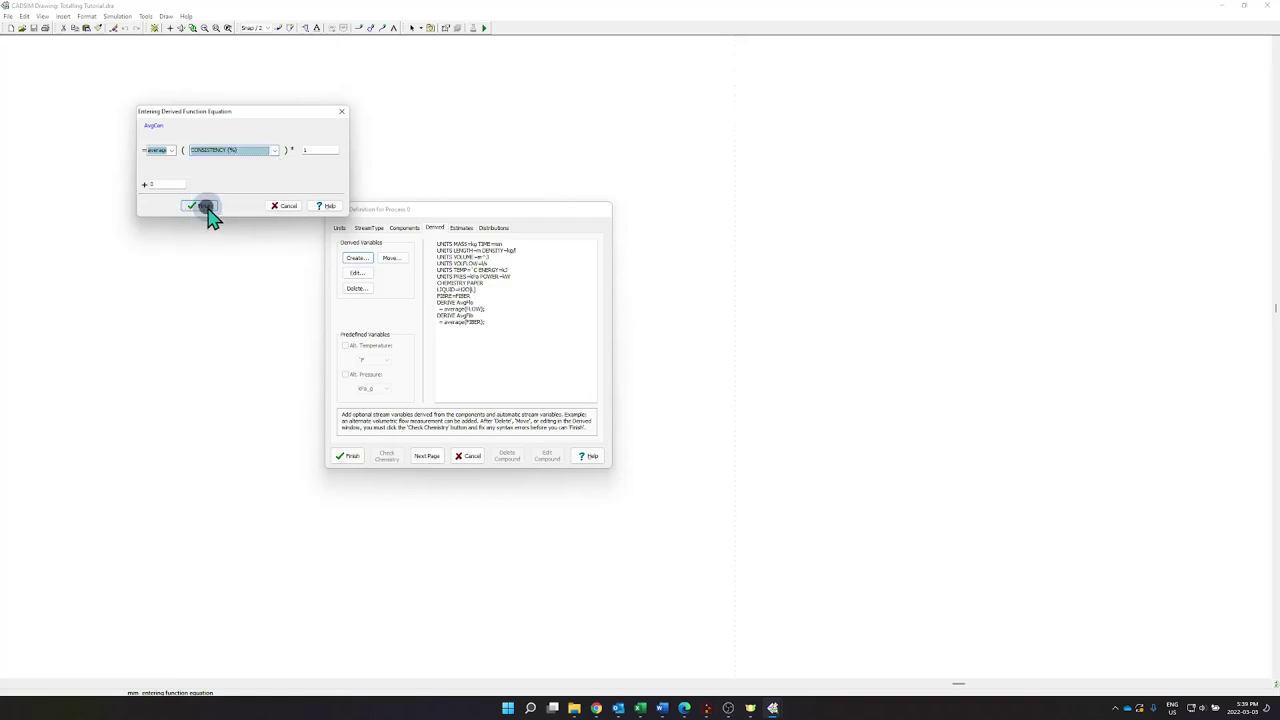
pyautogui.click(200, 207)
pyautogui.click(338, 457)
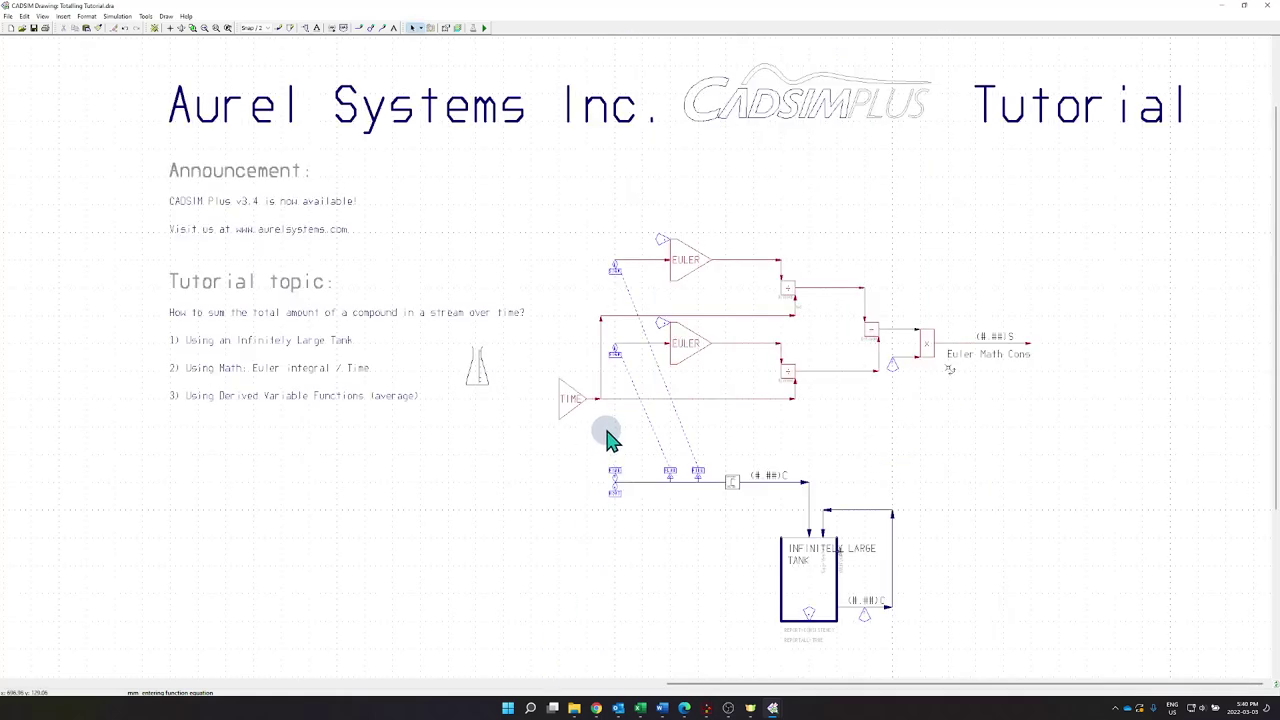
# Step: Switch the flowsheet to simulation mode, saving the updated file
pyautogui.click(609, 449)
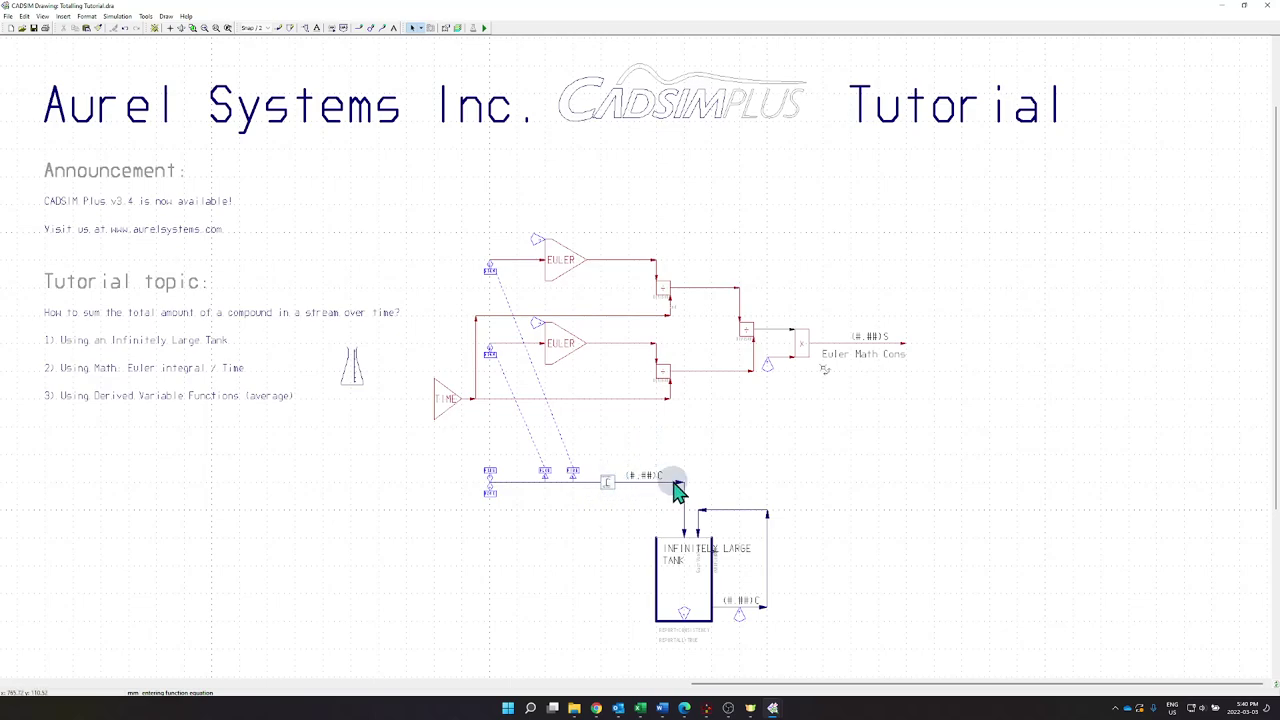
pyautogui.click(483, 30)
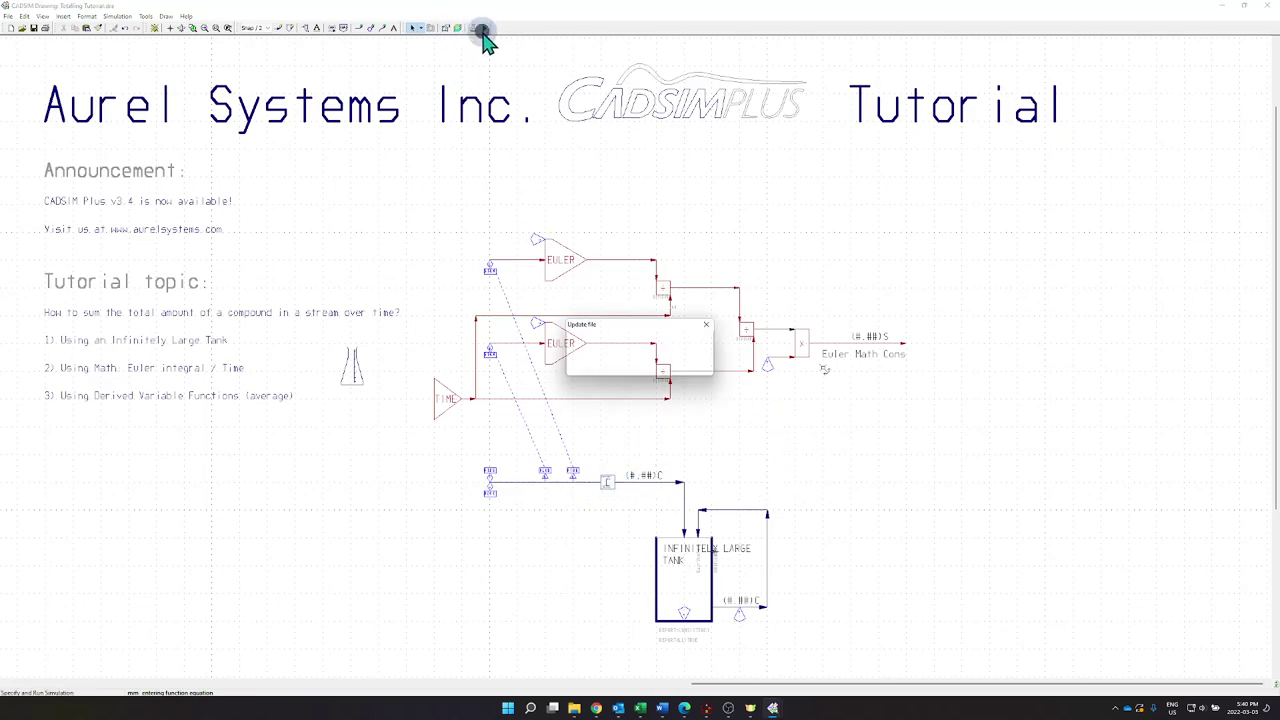
pyautogui.click(597, 363)
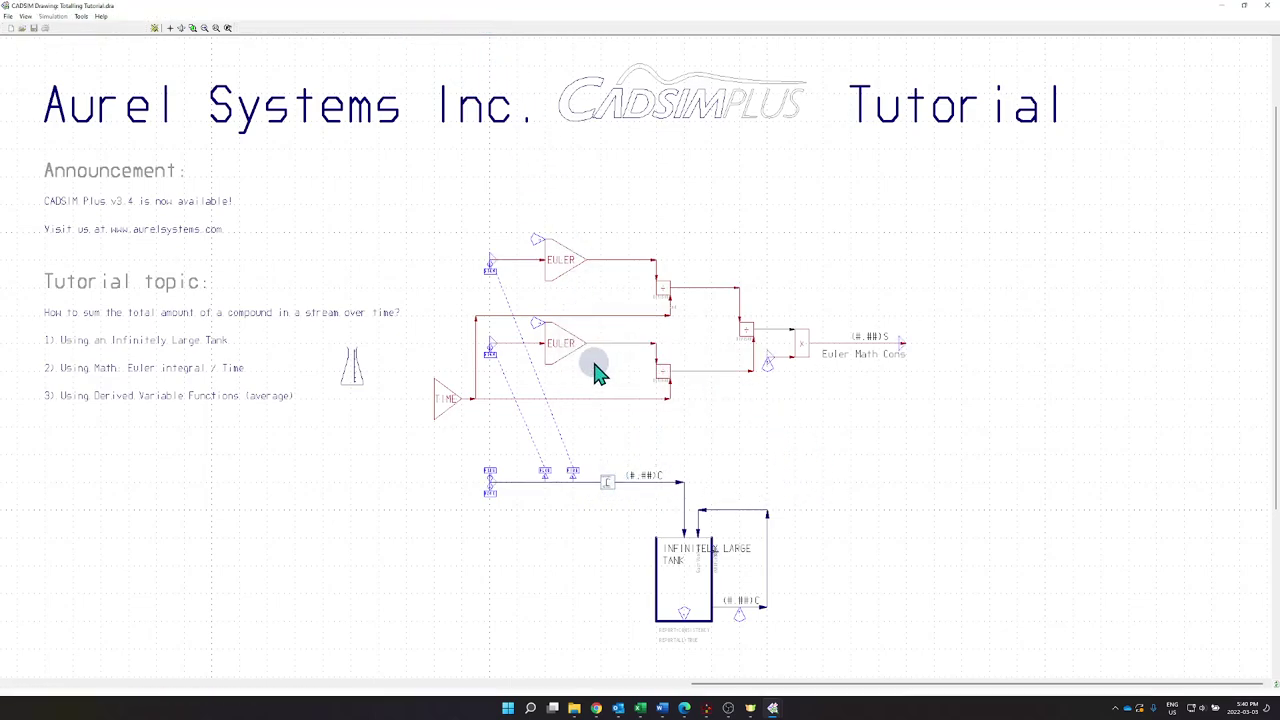
# Step: Move the Multiple Variable Chart below the Euler output and add AvgCon of the consistency meter's outlet stream to it
pyautogui.moveTo(946, 334); pyautogui.dragTo(925, 419)
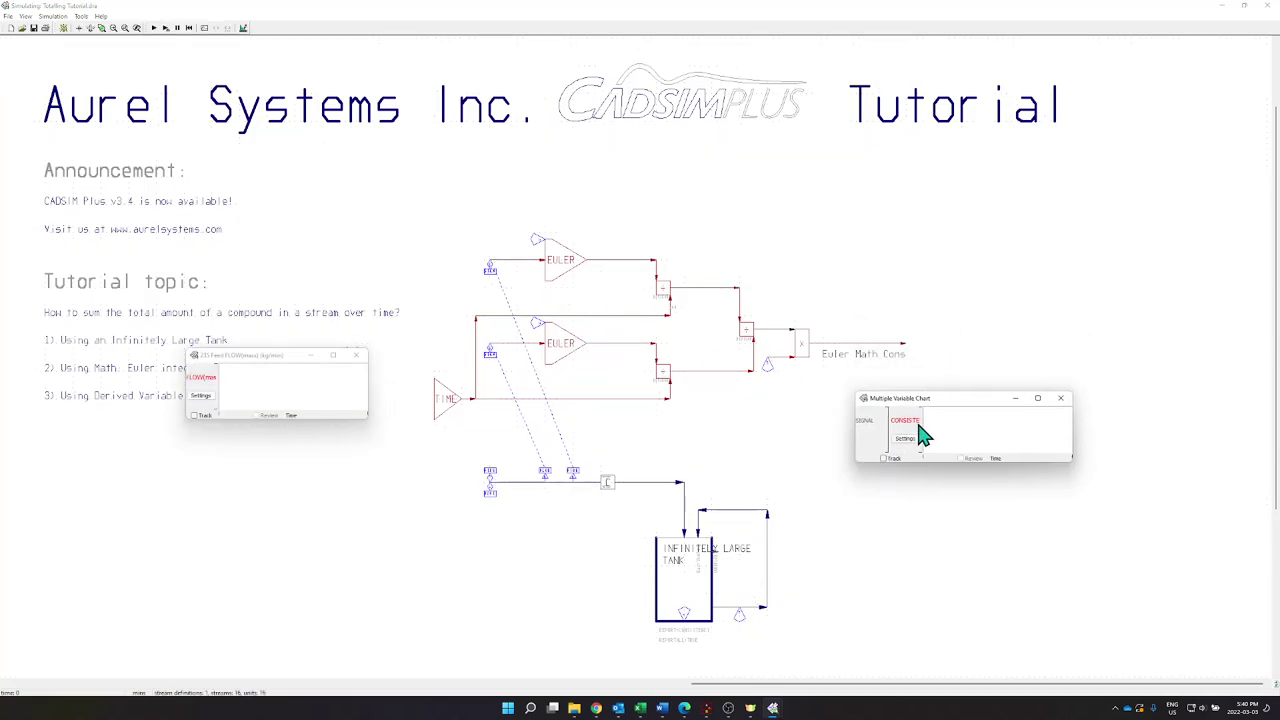
pyautogui.click(905, 440)
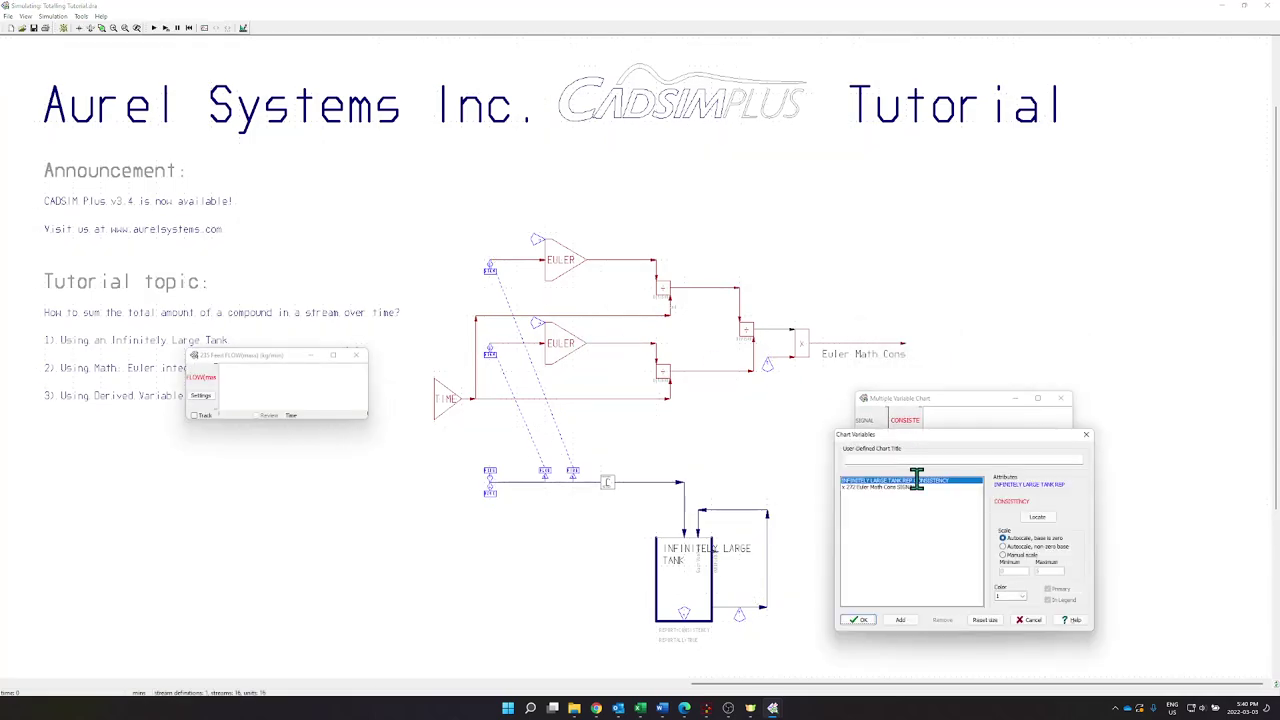
pyautogui.click(898, 621)
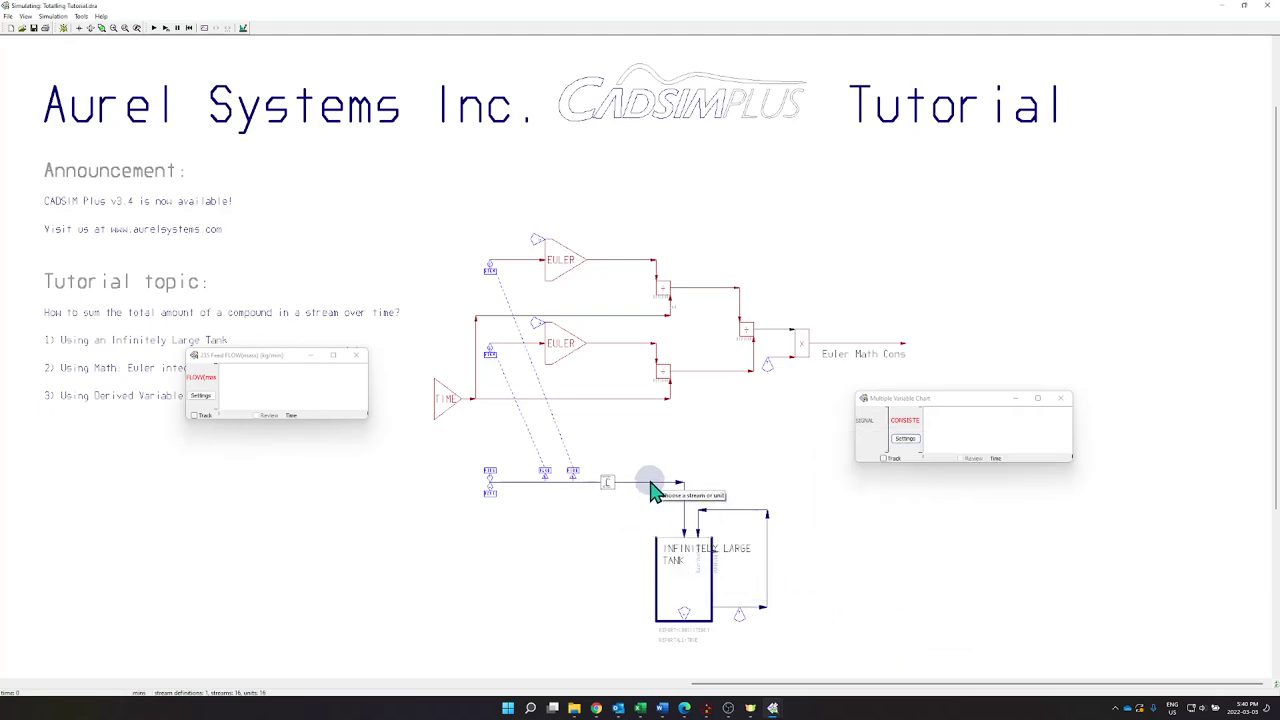
pyautogui.click(609, 474)
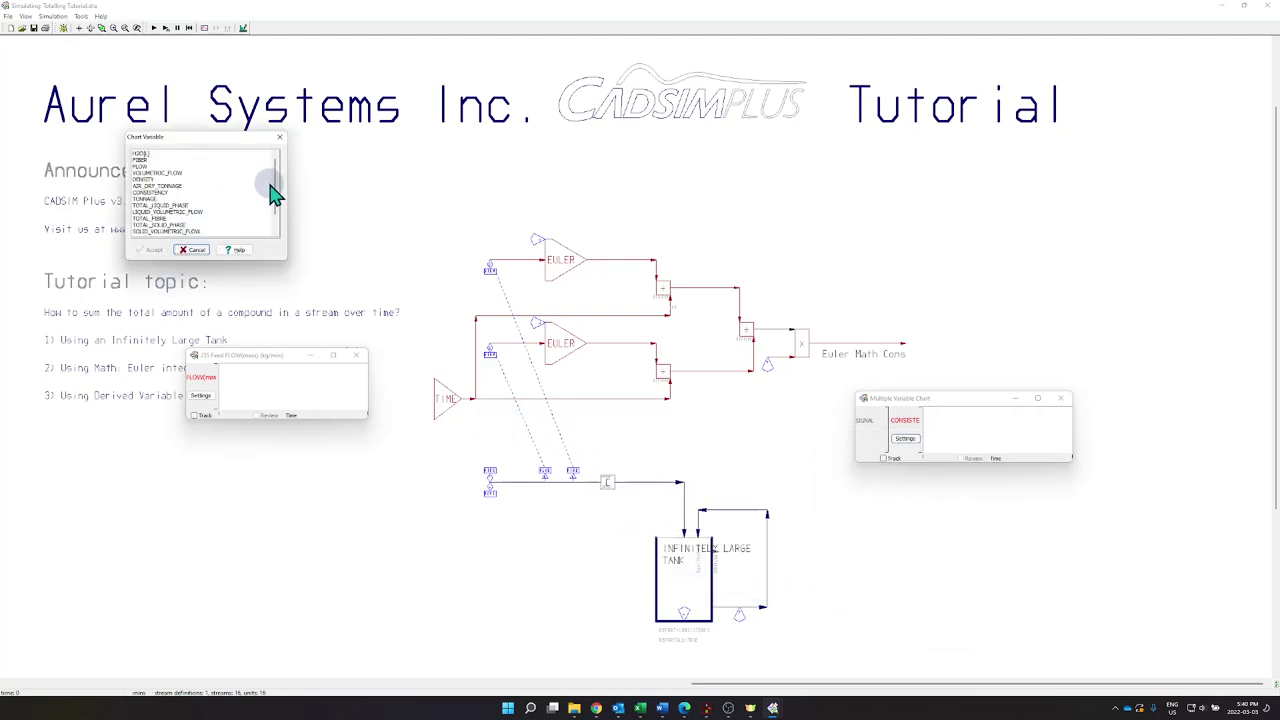
pyautogui.moveTo(280, 195); pyautogui.dragTo(280, 225)
pyautogui.click(150, 230)
pyautogui.click(152, 249)
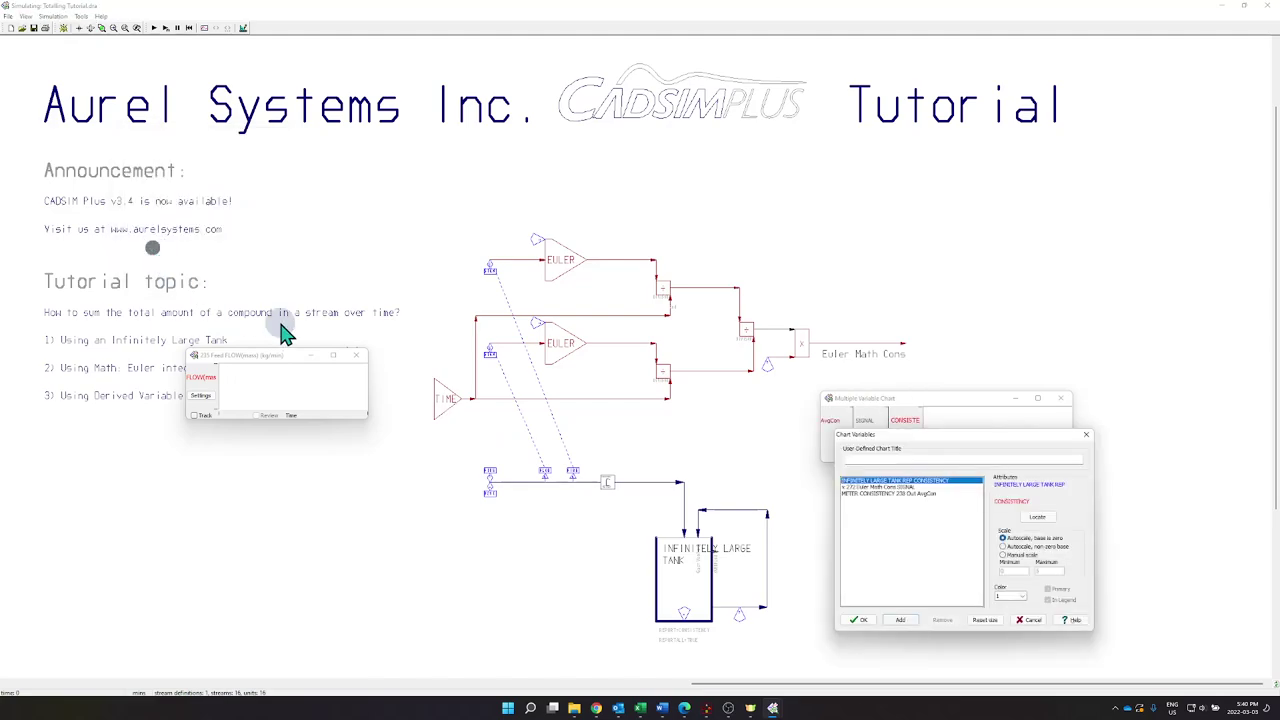
pyautogui.click(857, 620)
# Step: Move the feed flow chart off the topic list and run the preset number of passes with the start file loaded
pyautogui.moveTo(270, 362); pyautogui.dragTo(337, 206)
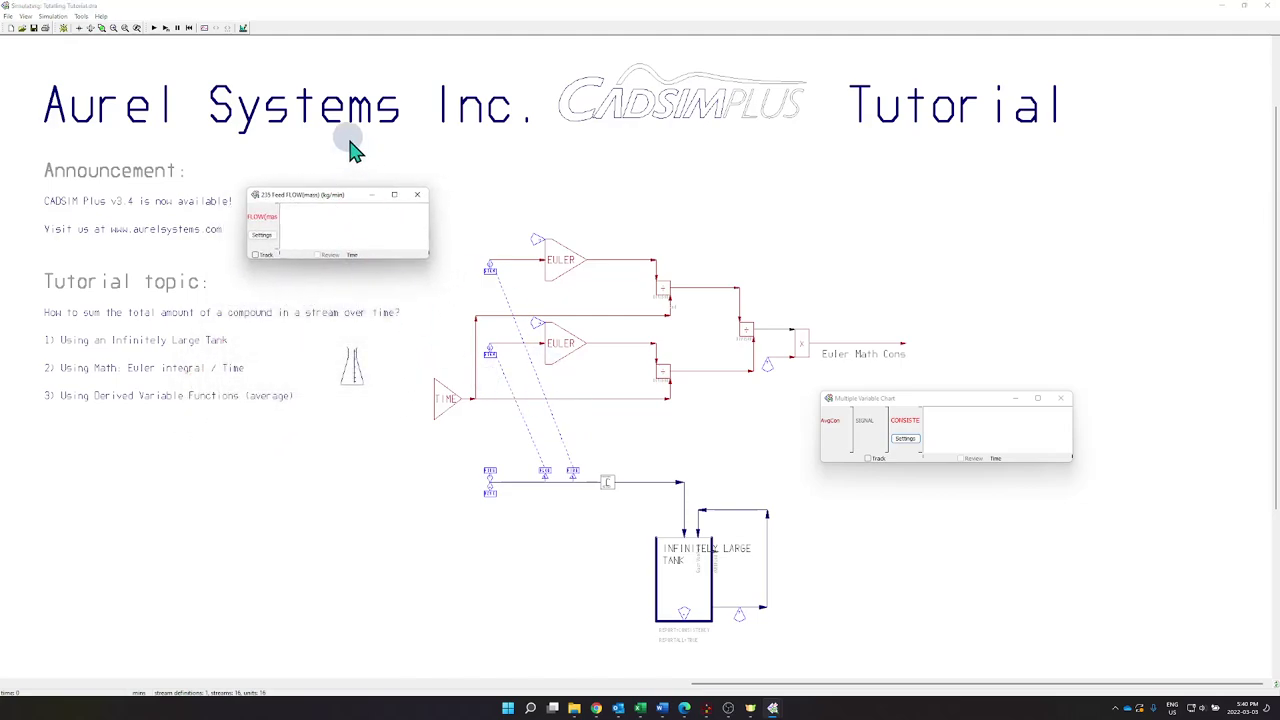
pyautogui.click(170, 28)
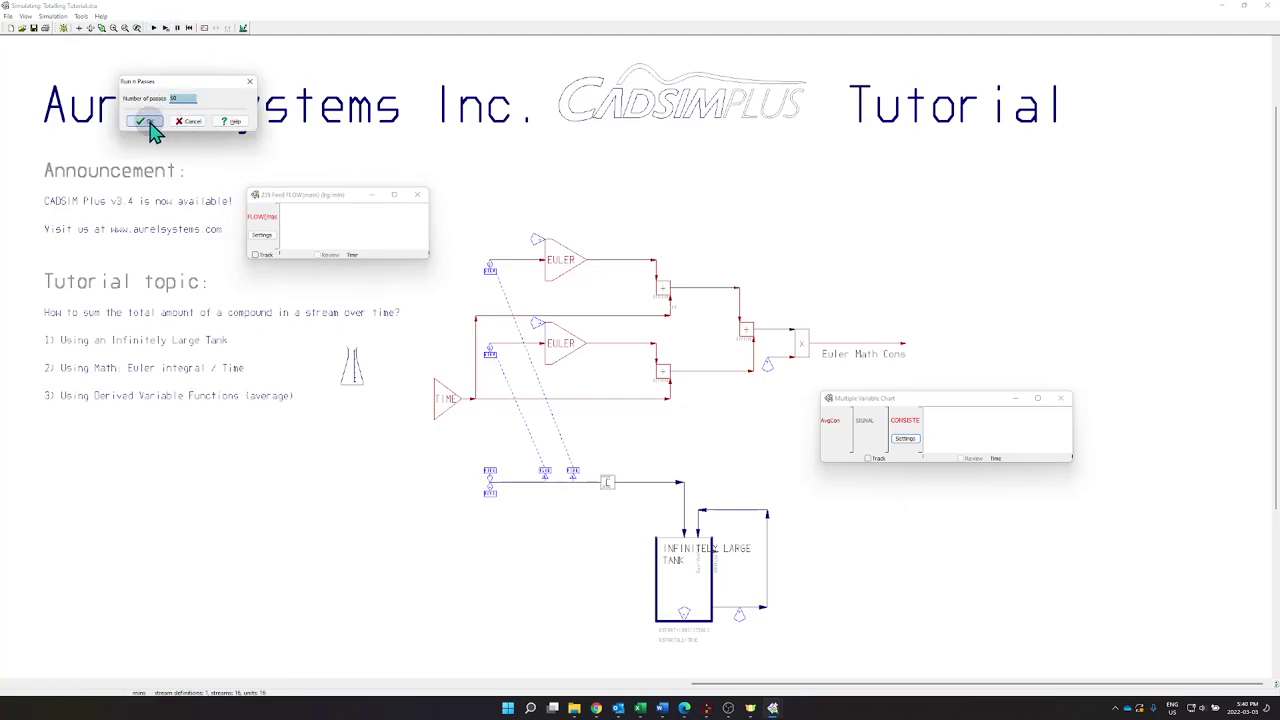
pyautogui.click(149, 129)
pyautogui.click(561, 412)
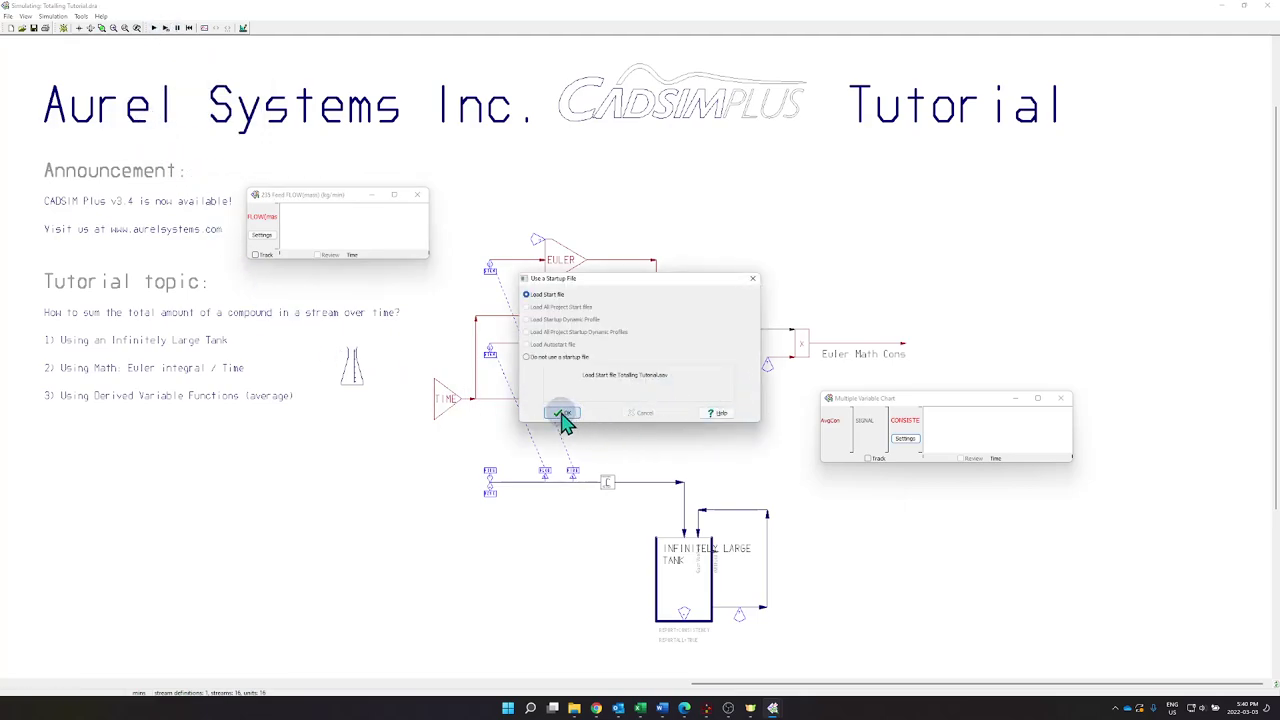